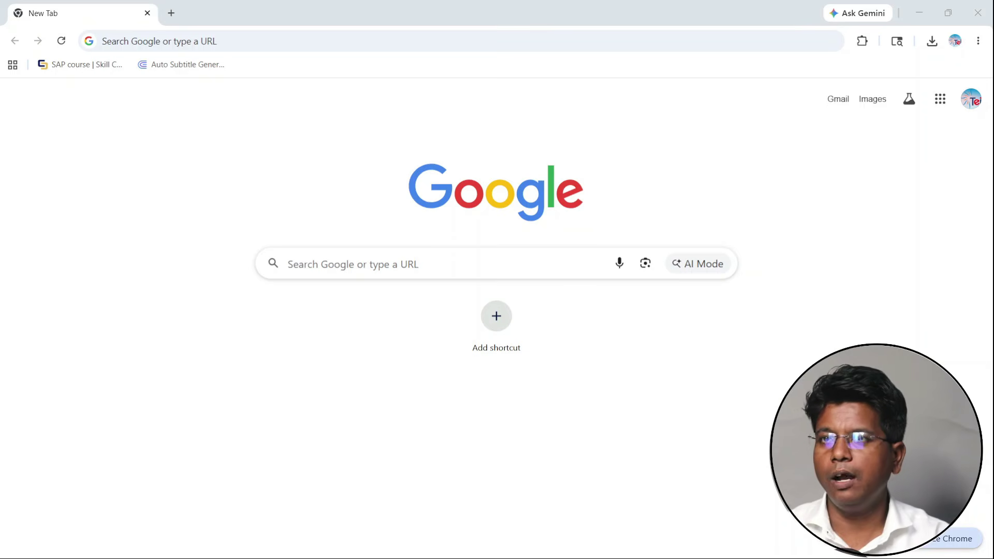
- Search Google for 'tallysolutions', correcting the mistyped query
click(349, 262)
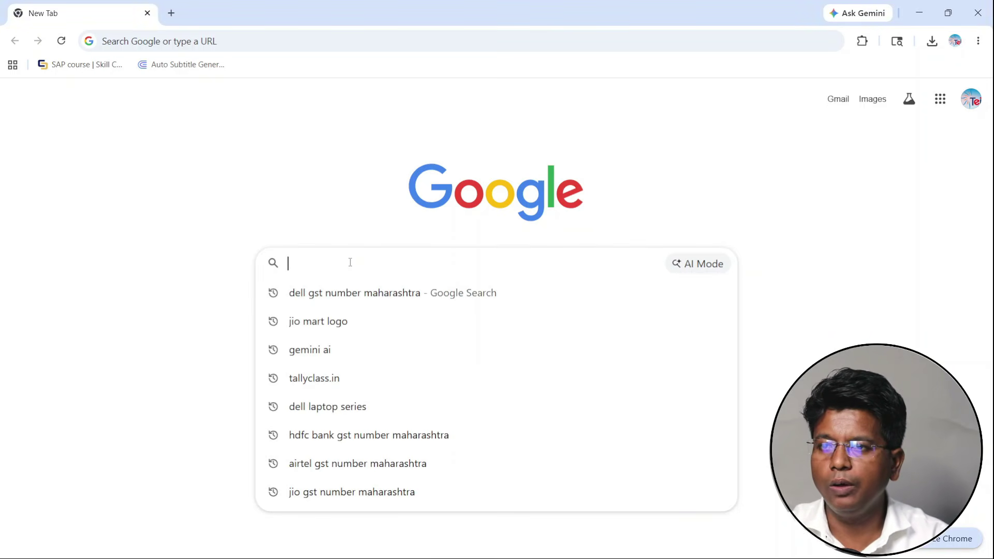
text(t)
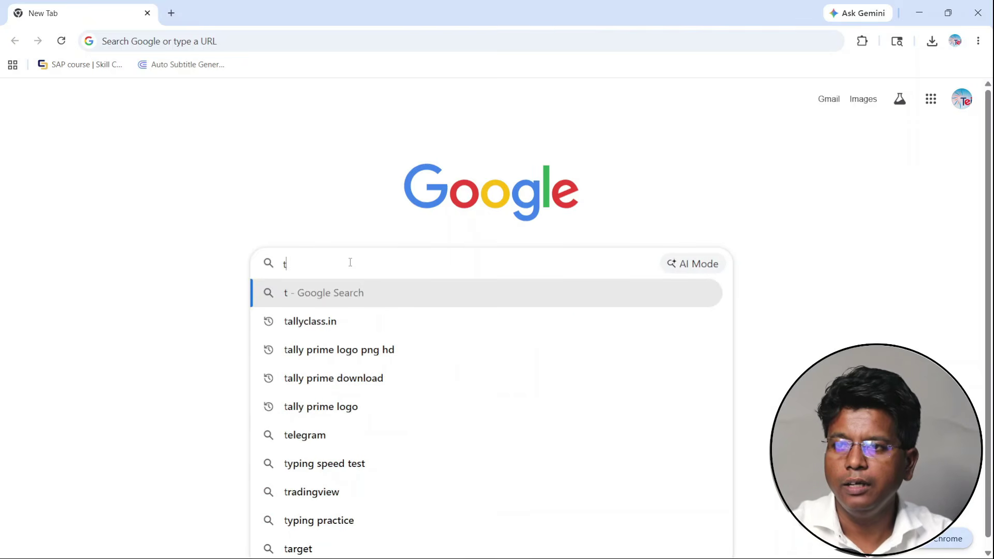
text(a)
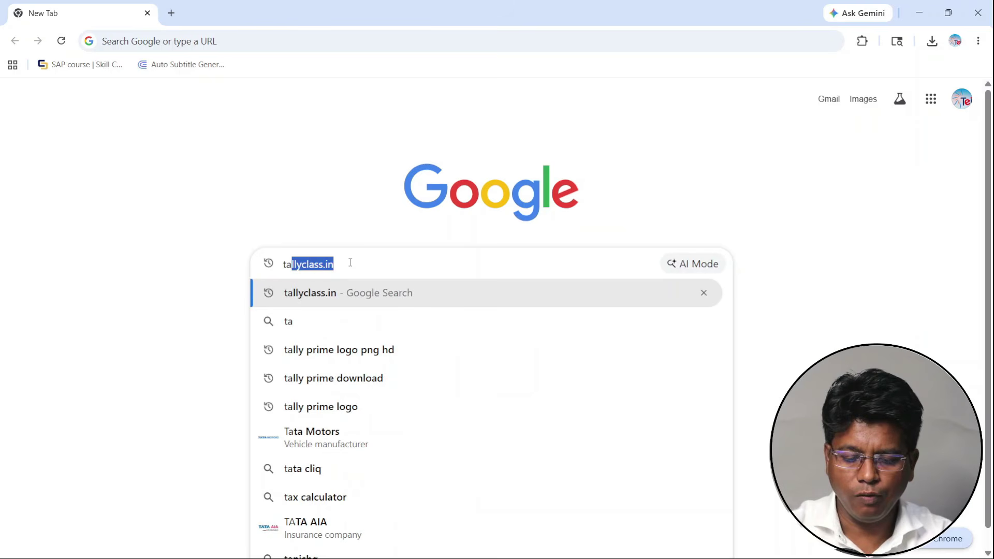
text(lly)
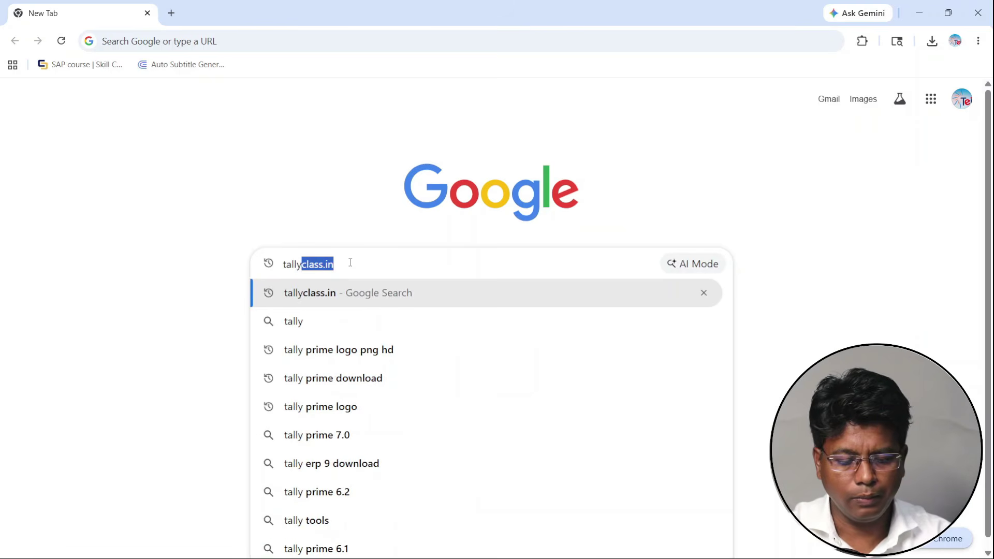
text(su)
key(BackSpace)
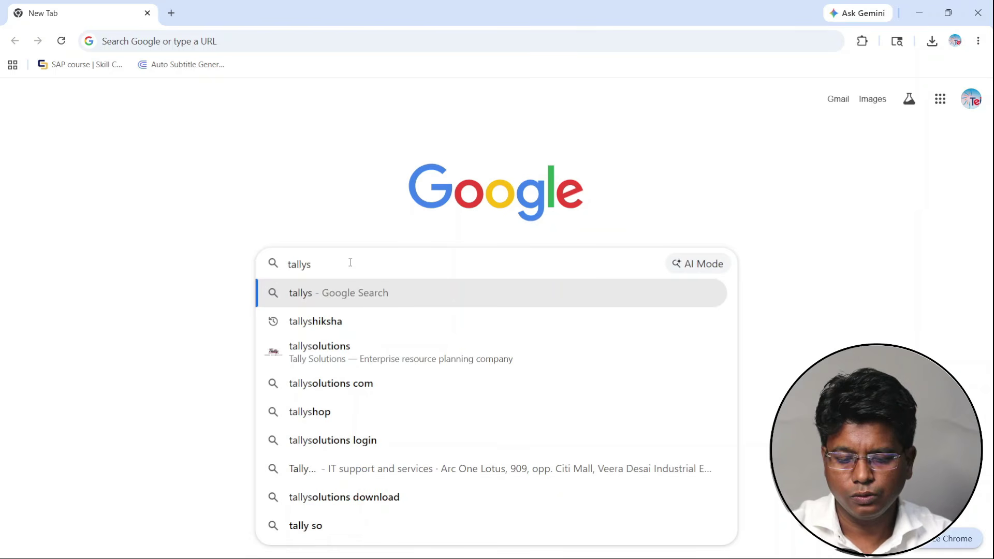
key(Down)
key(Down)
key(Return)
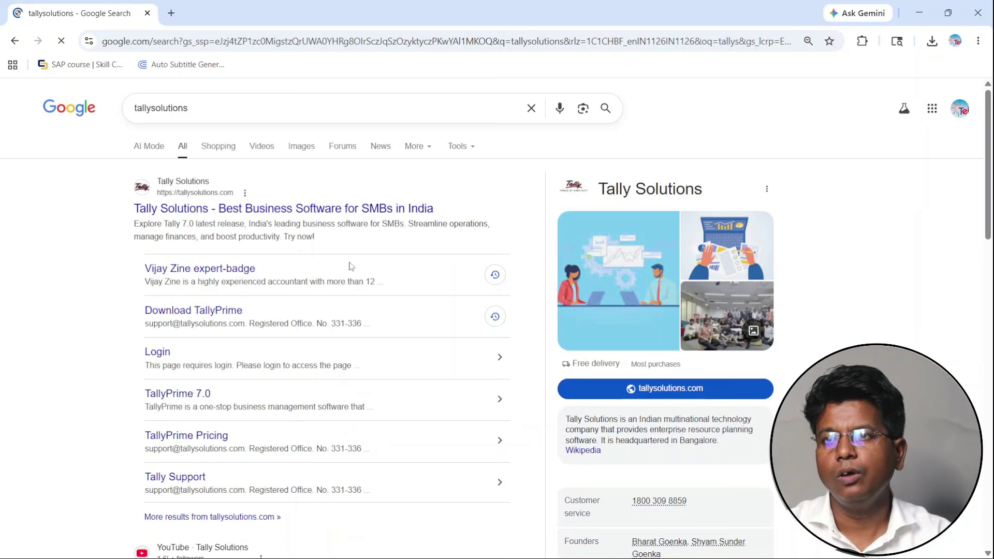
- Open the Tally Solutions website and go to its TallyPrime Download page
click(139, 212)
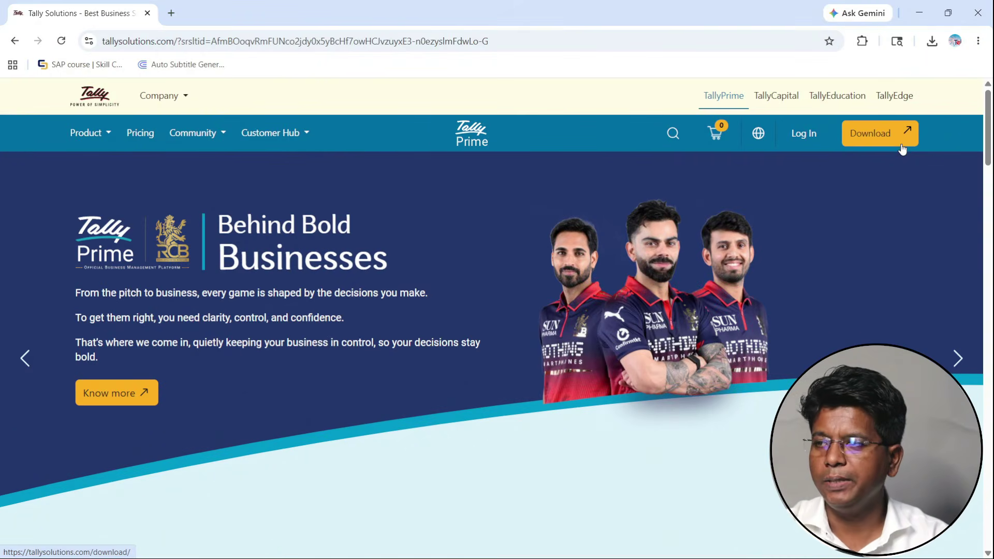
click(902, 147)
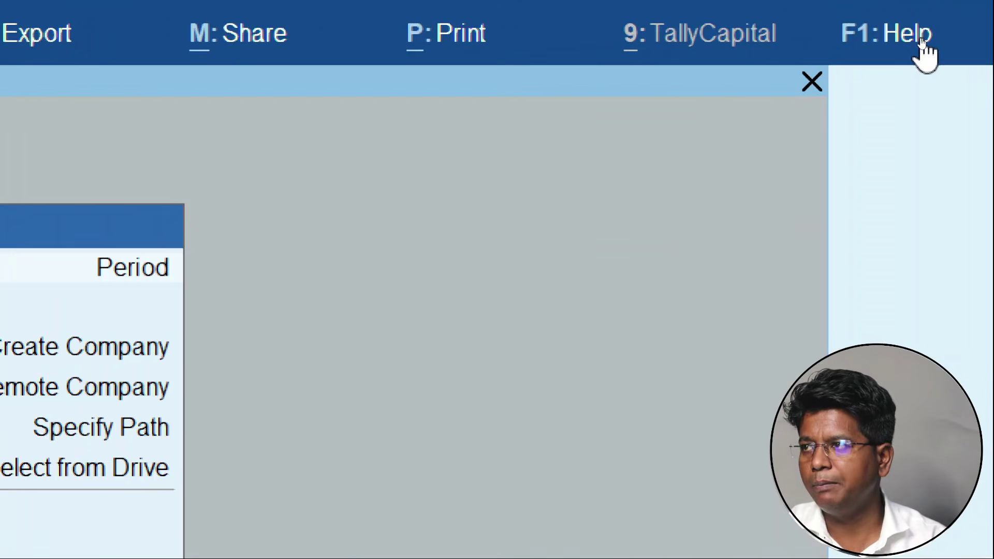
- Check TallyPrime's About details for release 7.1 (Beta), then return to the Chrome download page
click(924, 50)
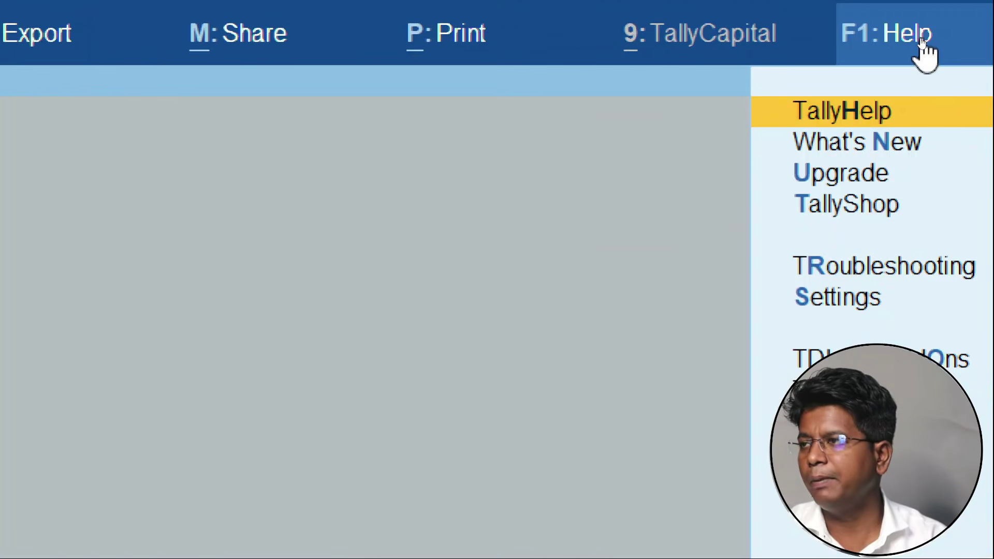
key(Down)
key(Down)
key(Down)
key(Down)
key(Down)
key(Down)
key(Down)
key(Down)
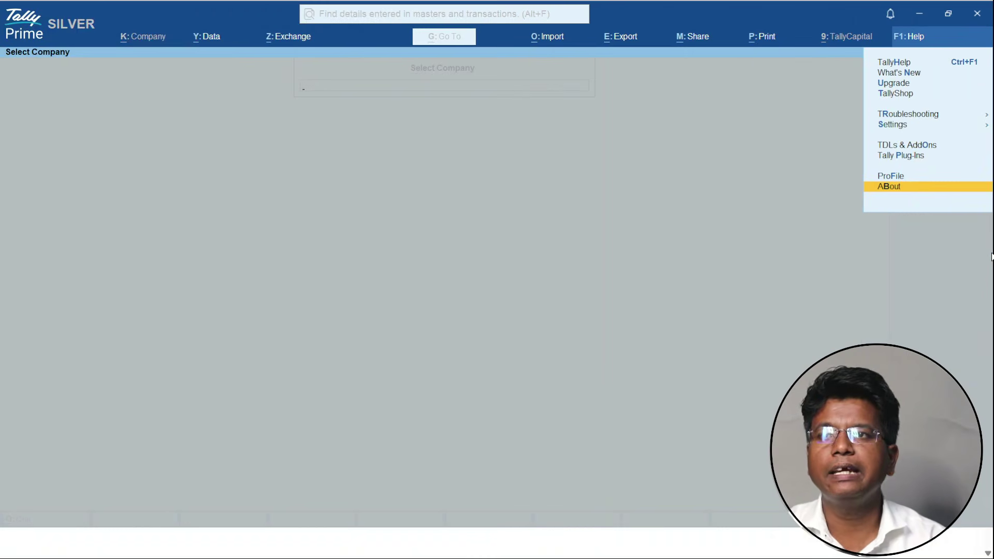
key(Return)
key(Down)
key(Down)
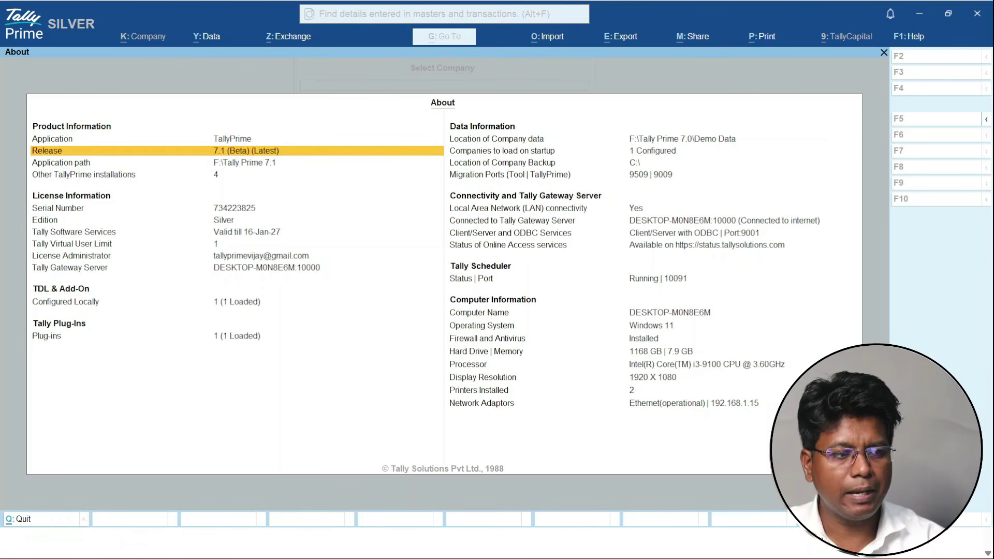
key(alt+Tab)
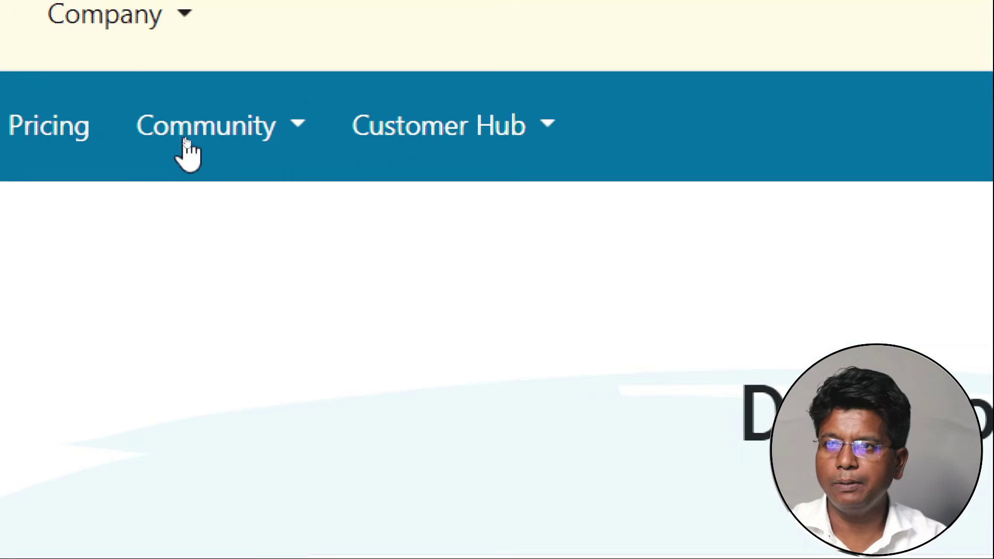
- Open the Startup Cash Burn article under Community > Smart moves and view its author's profile
click(185, 139)
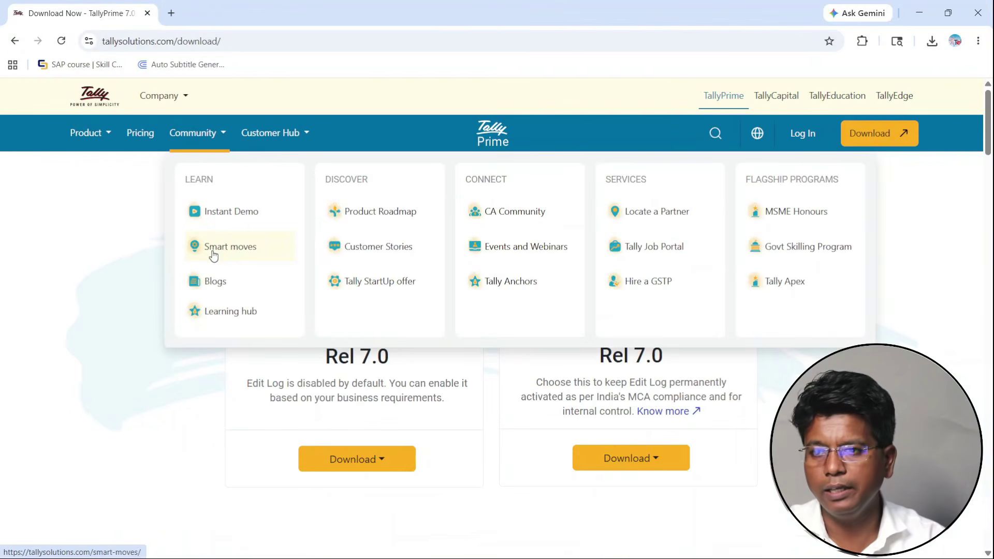
click(268, 482)
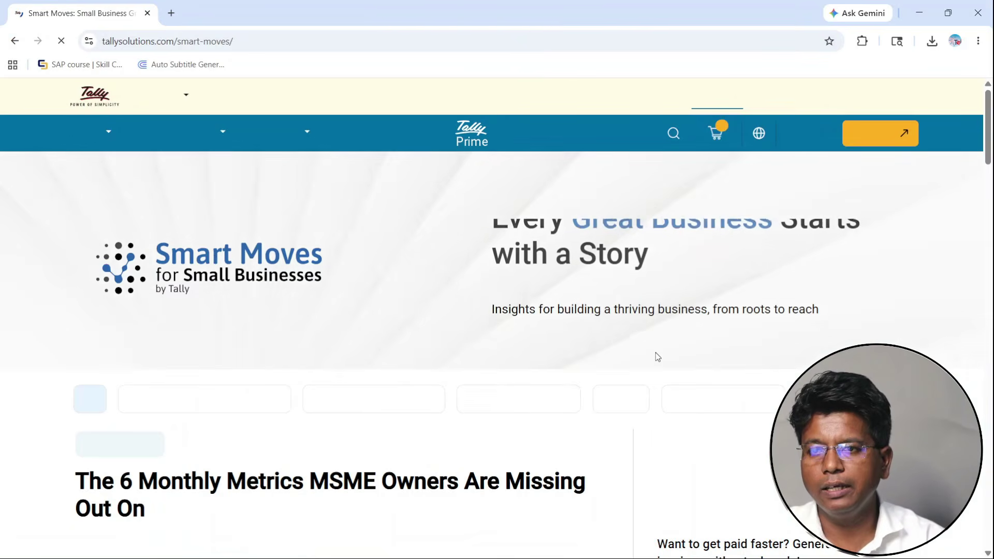
scroll(655, 355, down, 10)
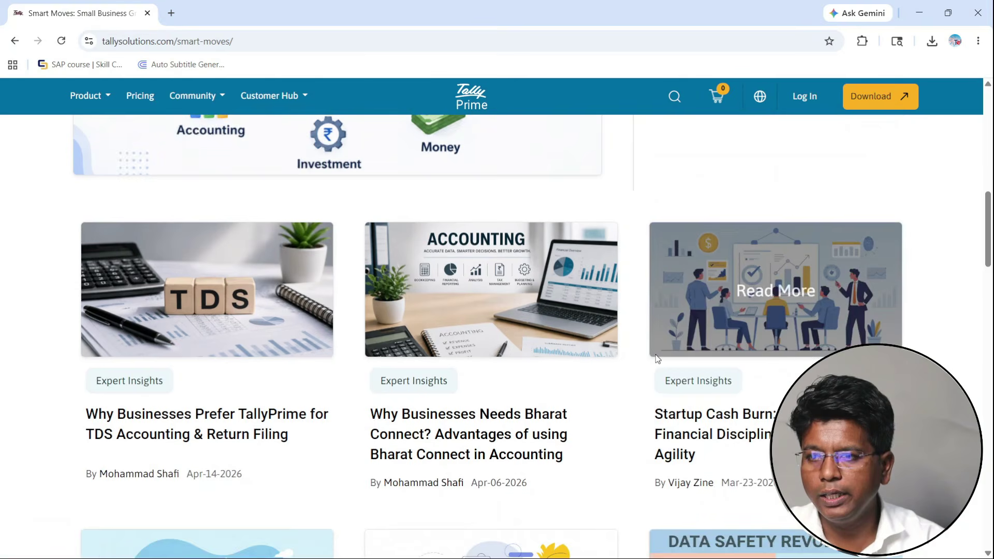
scroll(673, 357, down, 2)
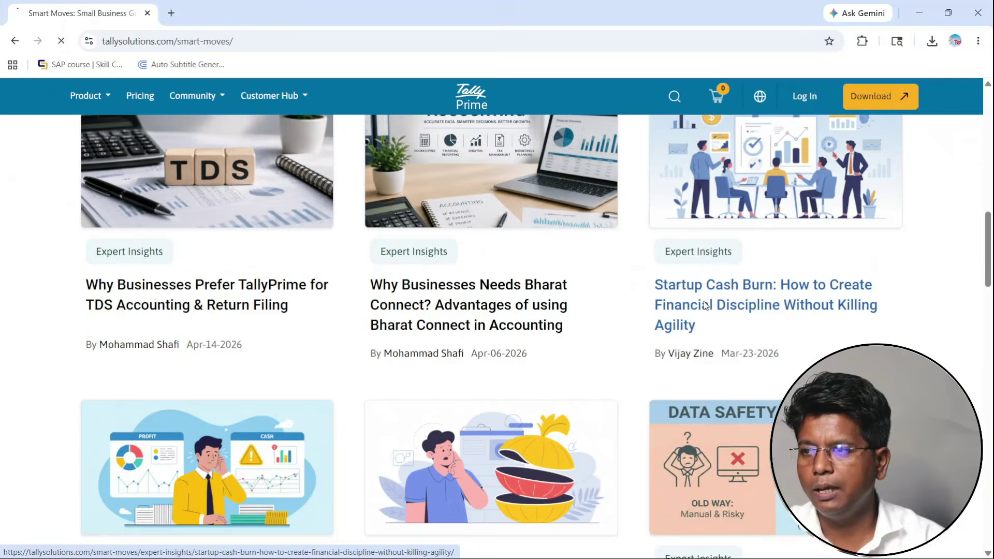
click(647, 210)
click(490, 310)
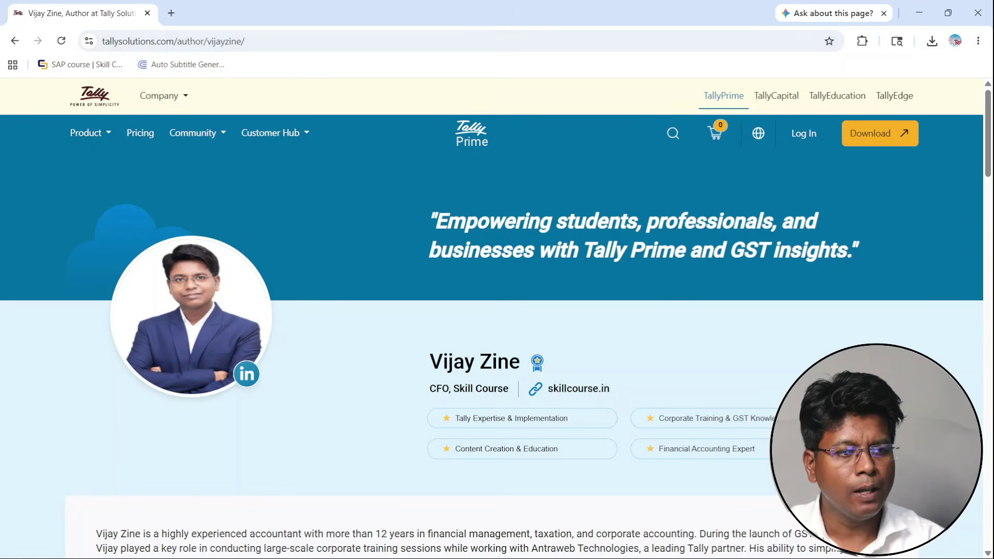
- Close TallyPrime's About screen, start Create Company, then go back to the author profile in Chrome
key(alt+Tab)
key(Escape)
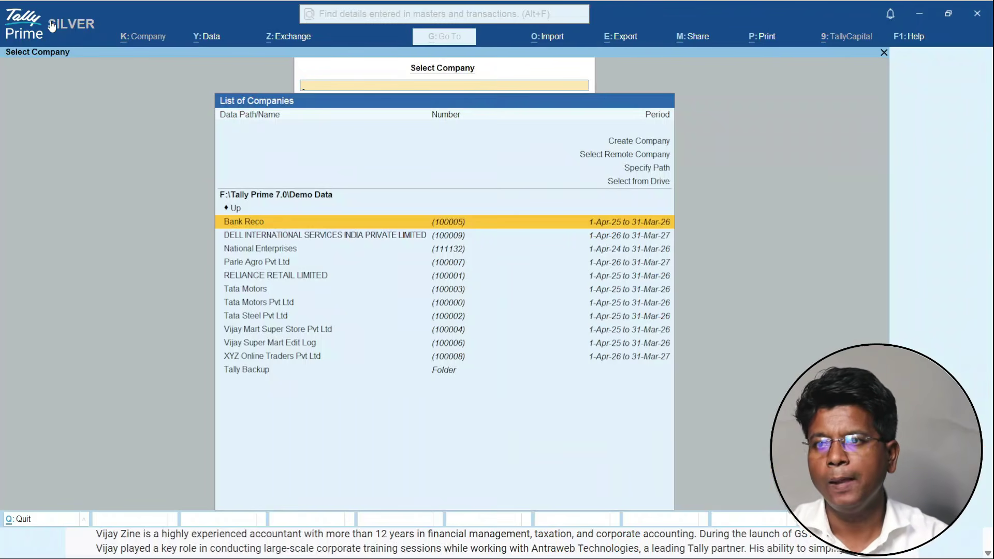
key(Up)
key(Up)
key(Up)
key(Up)
key(Up)
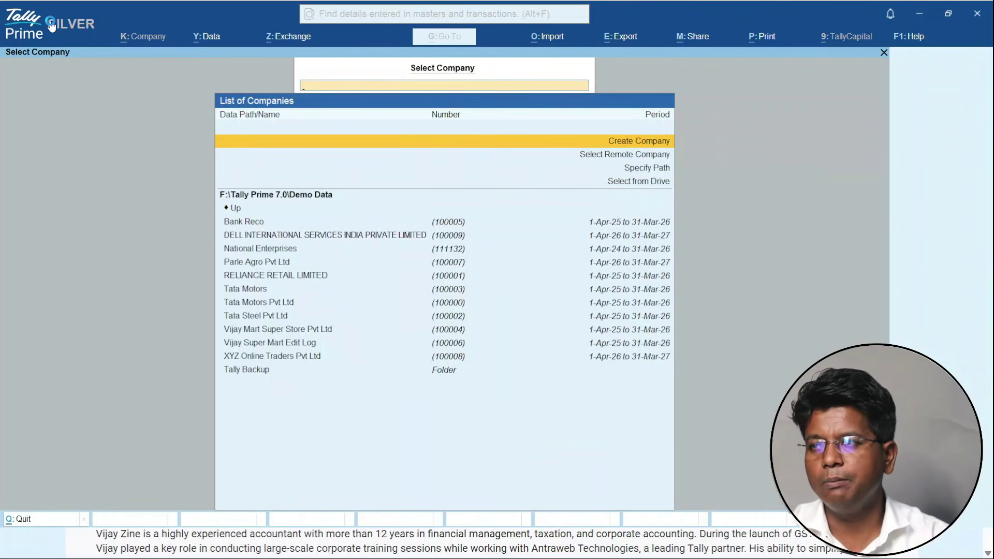
key(Return)
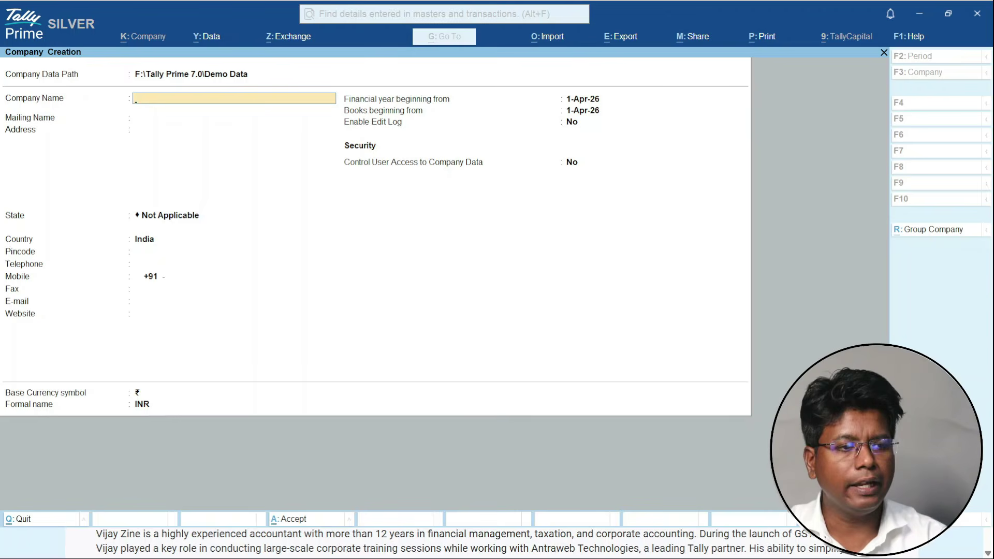
key(alt+Tab)
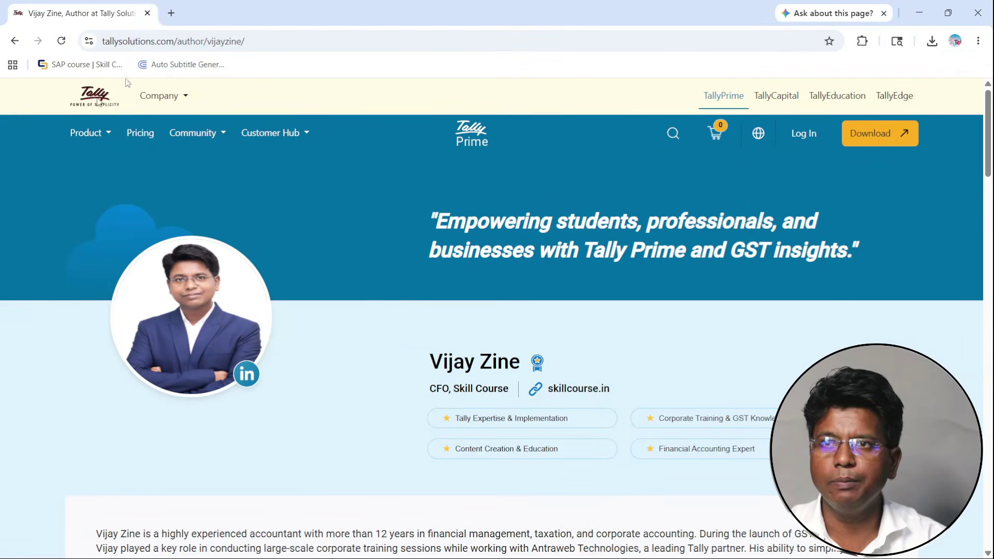
- Search Google for 'jio mart' in a new tab
key(ctrl+t)
text(ji)
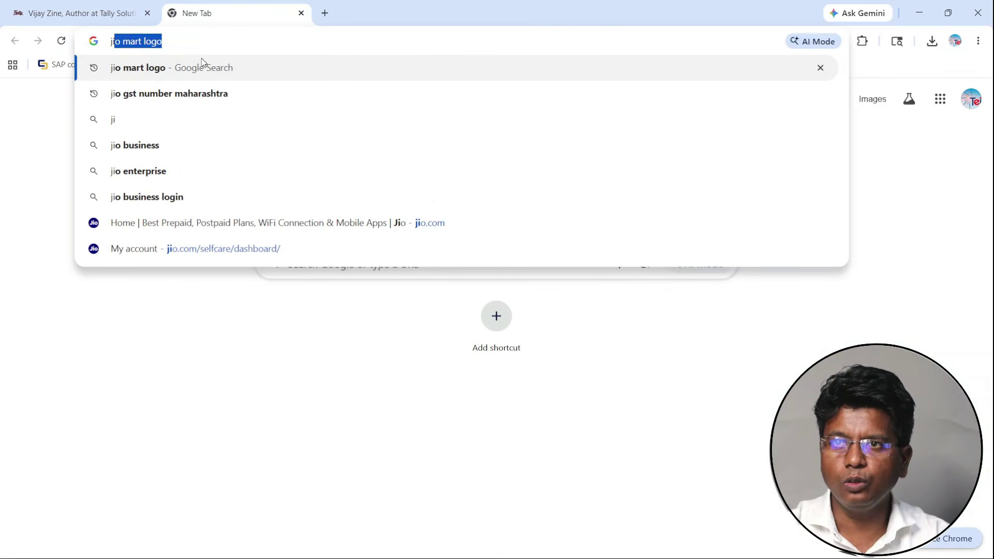
text(o mart log)
key(BackSpace)
key(BackSpace)
key(BackSpace)
key(Return)
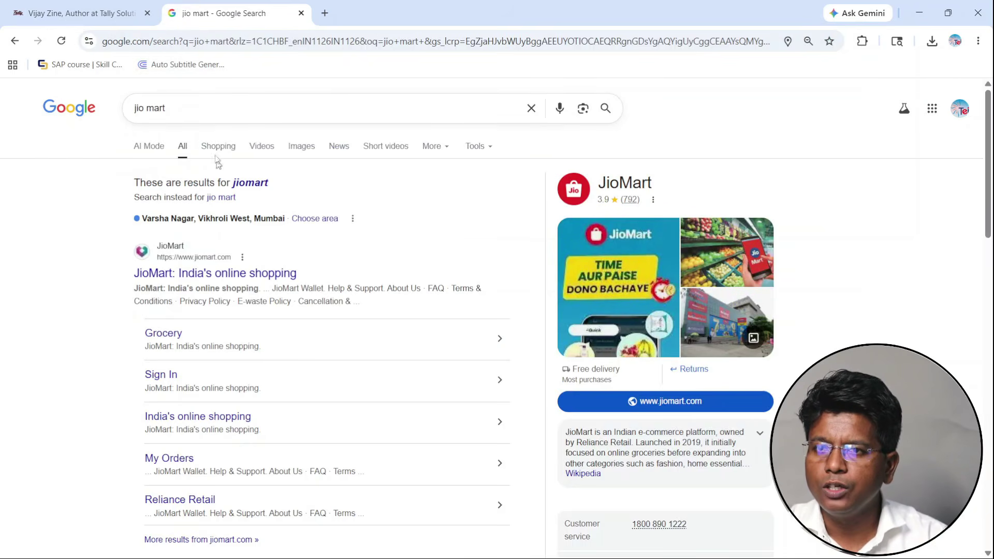
- Refine the search to 'jio mart gst number' and select Reliance Retail's Maharashtra GSTIN
click(203, 111)
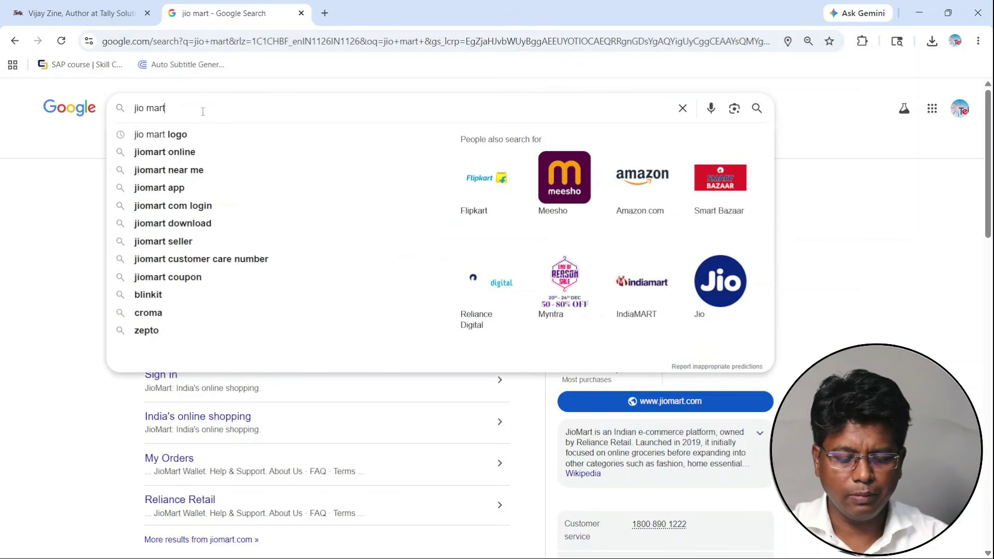
text(gst)
click(204, 132)
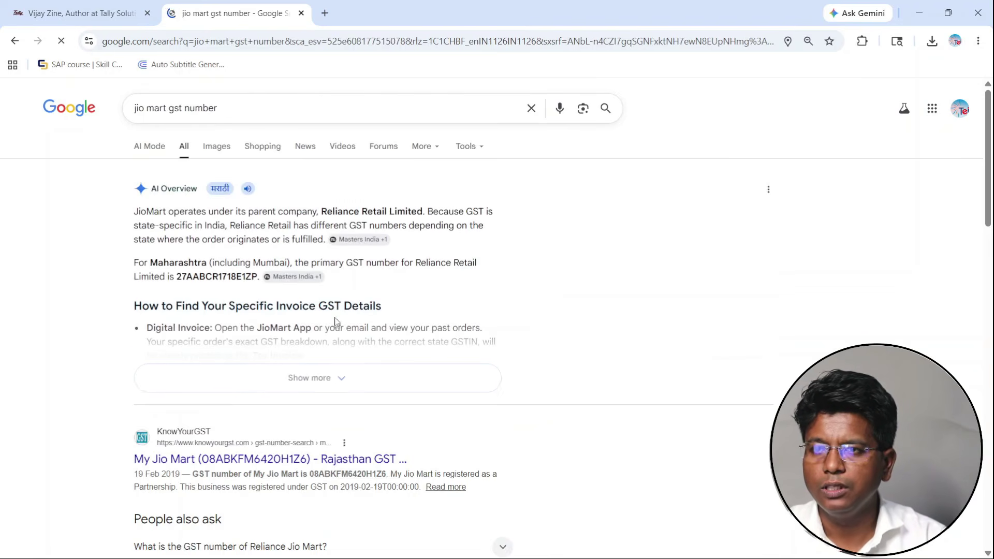
double_click(213, 275)
key(ctrl+c)
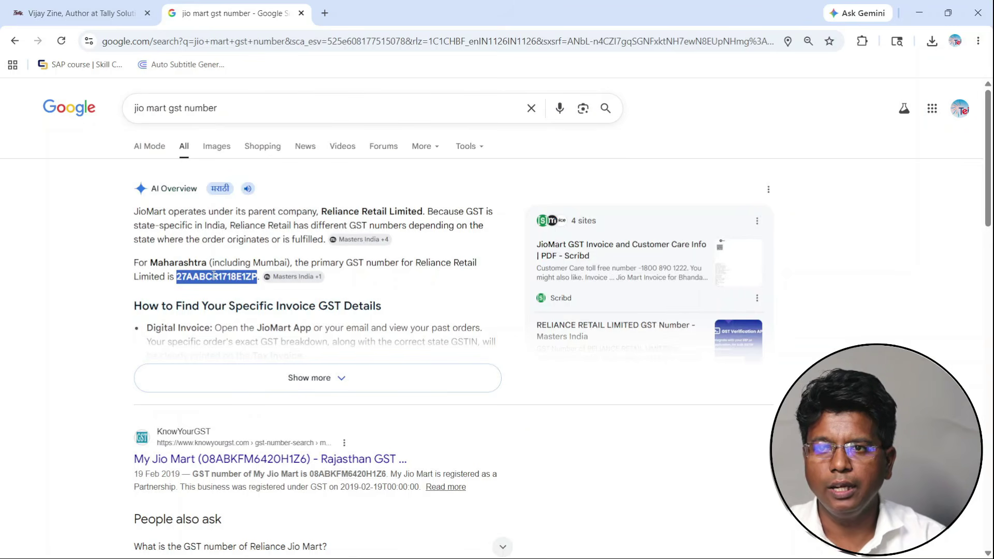
click(325, 13)
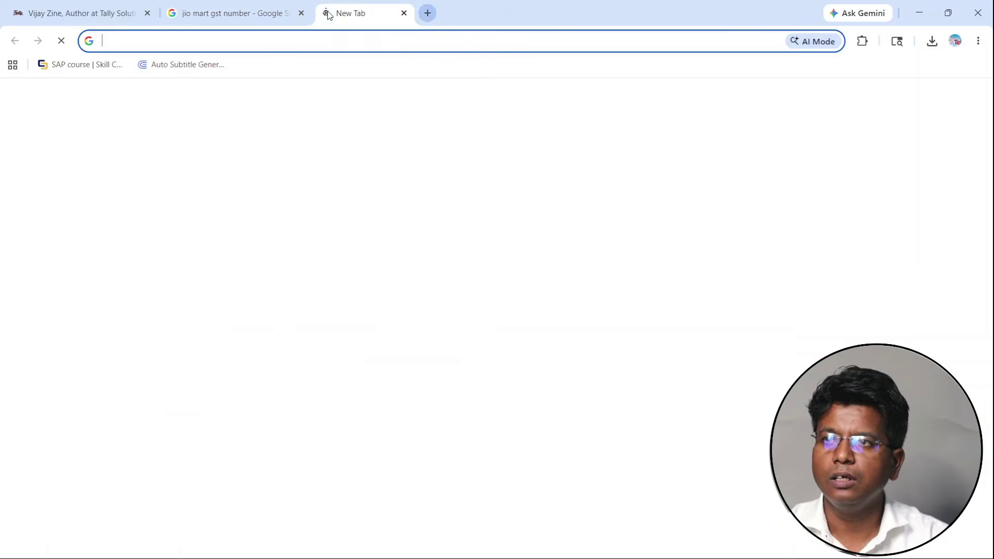
- Find gst.gov.in and open the portal's Search Taxpayer by GSTIN/UIN page
text(gst)
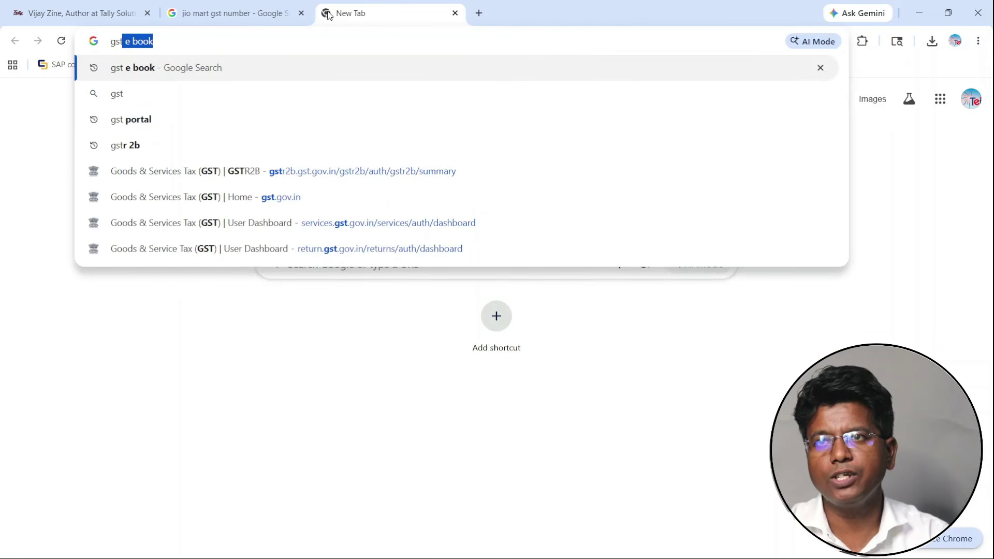
key(Down)
key(Down)
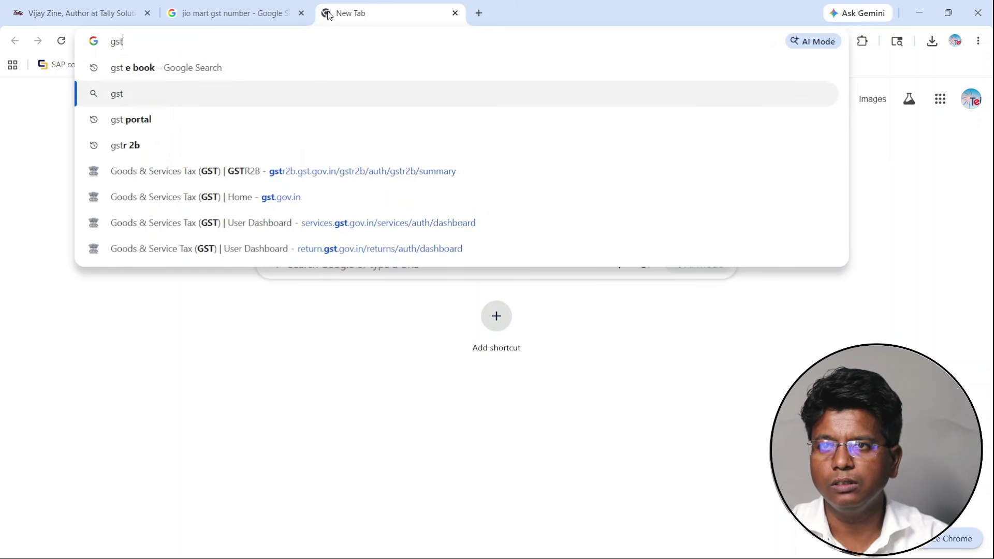
key(Return)
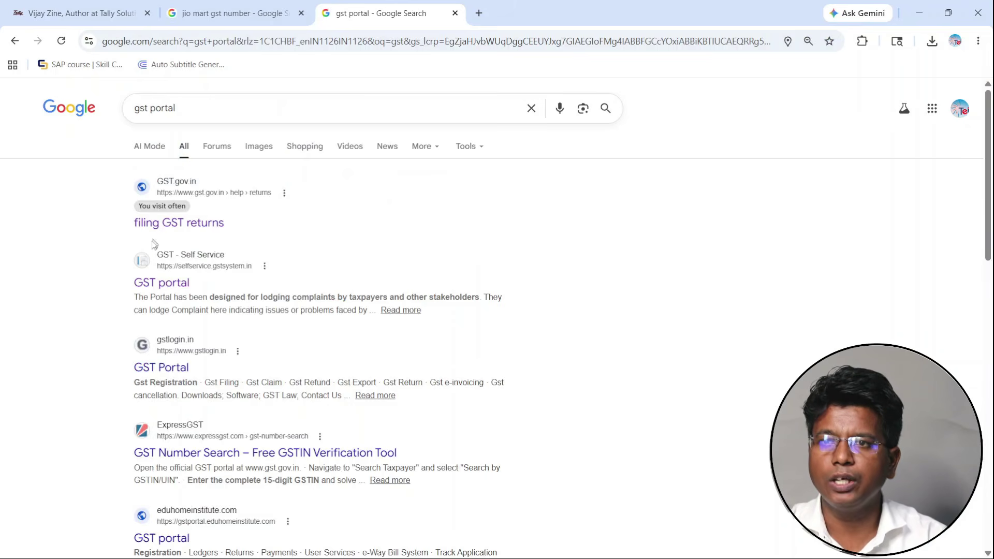
click(164, 223)
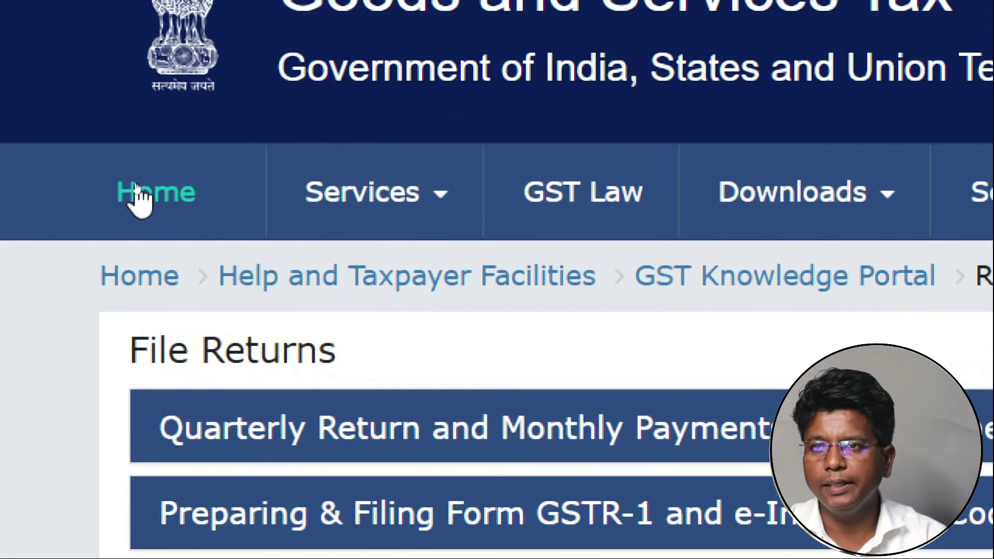
click(137, 195)
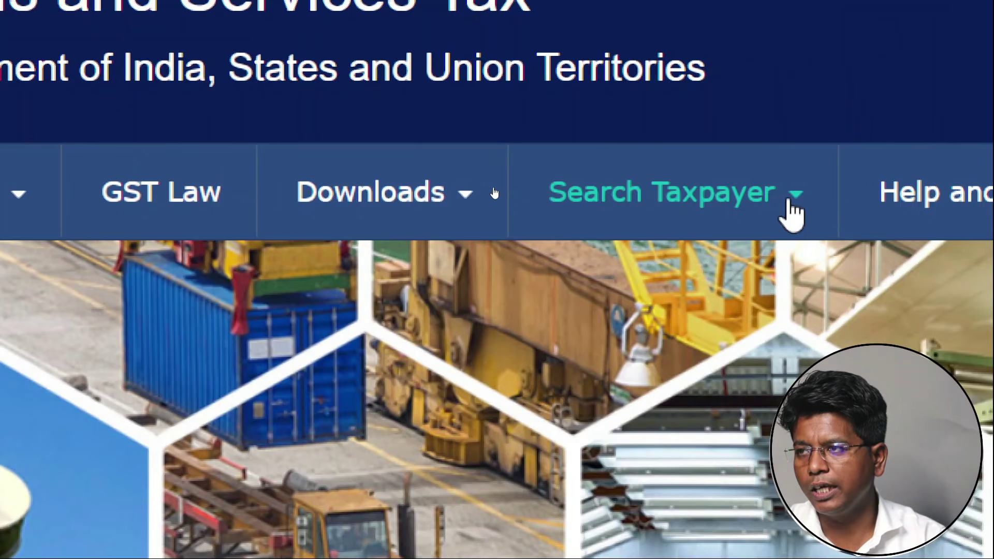
click(789, 203)
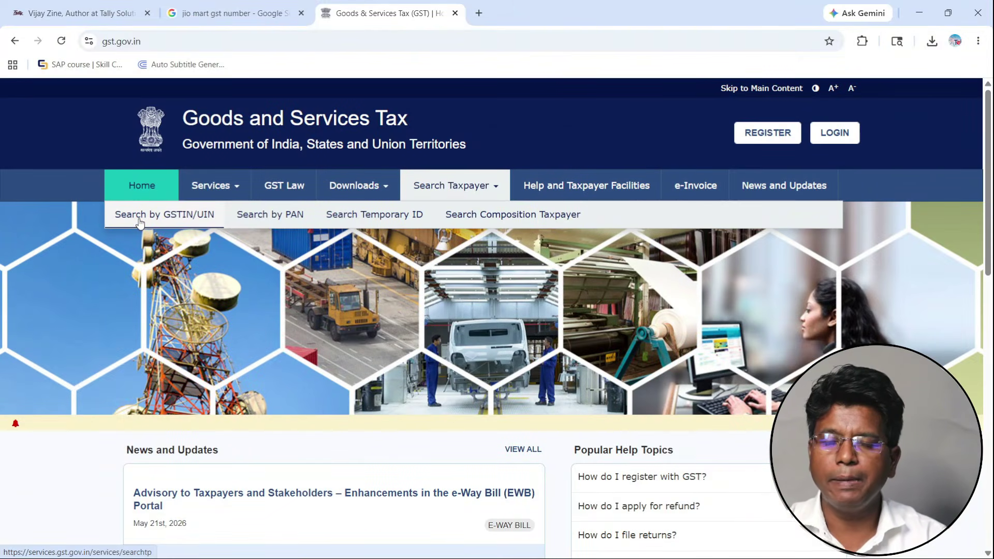
click(138, 220)
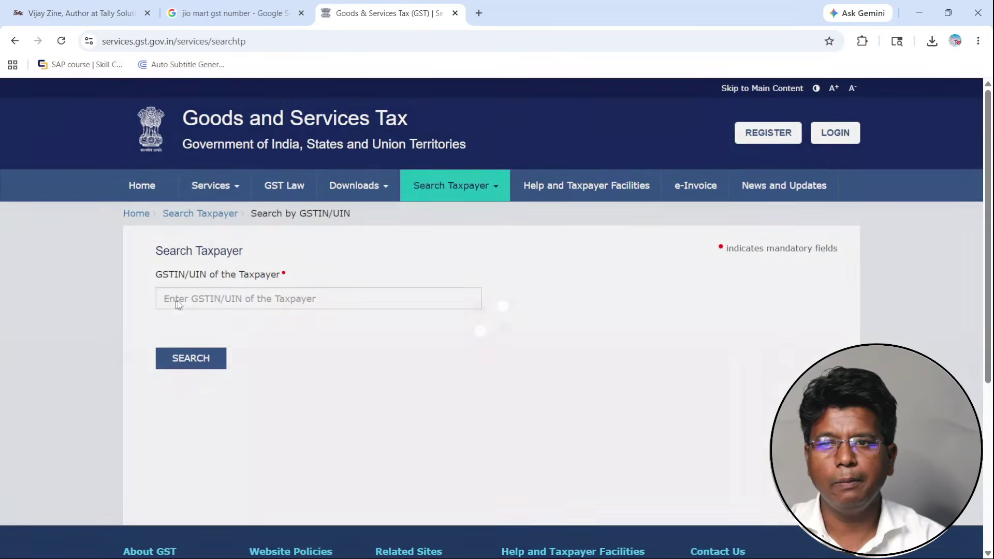
- Search the pasted GSTIN with the captcha and select the legal name RELIANCE RETAIL LIMITED
click(188, 298)
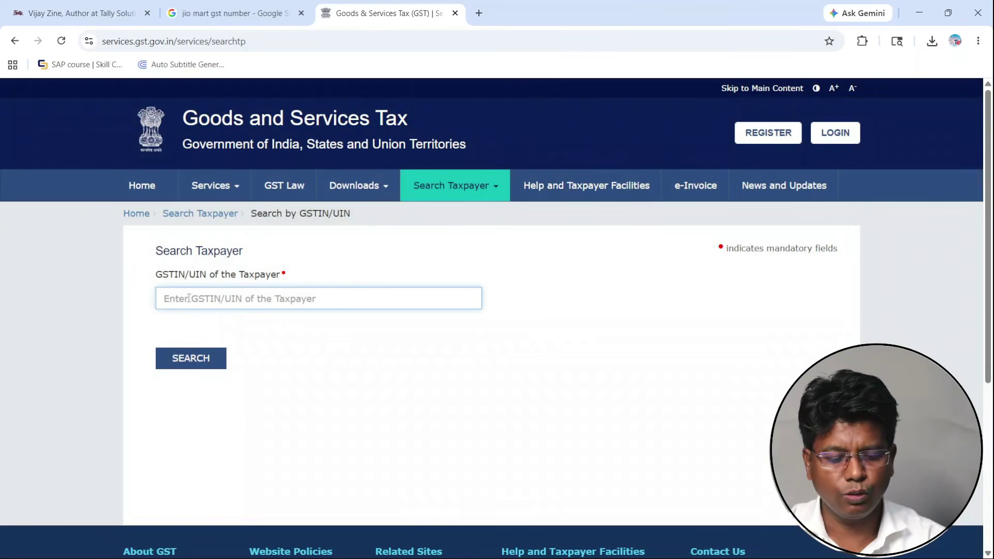
key(ctrl+v)
click(166, 341)
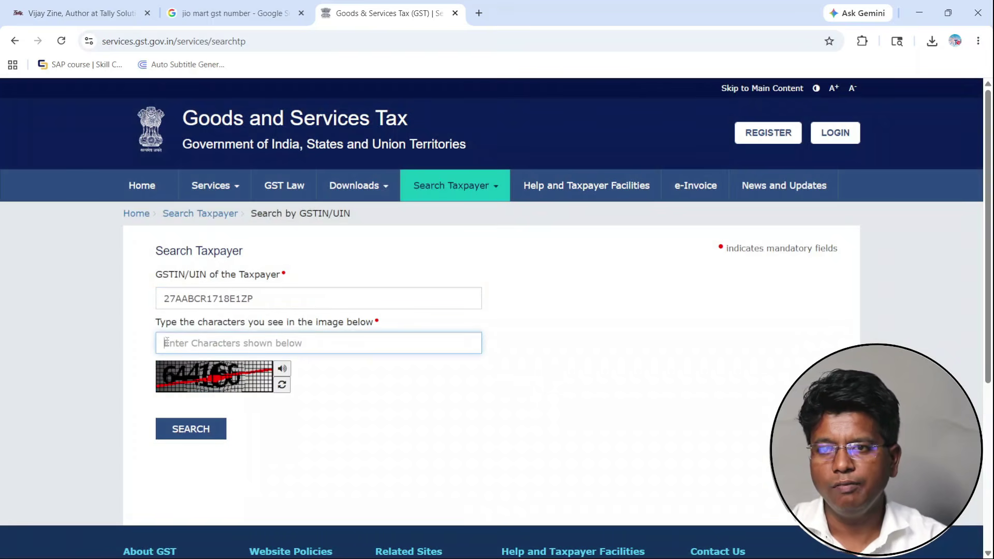
text(6441)
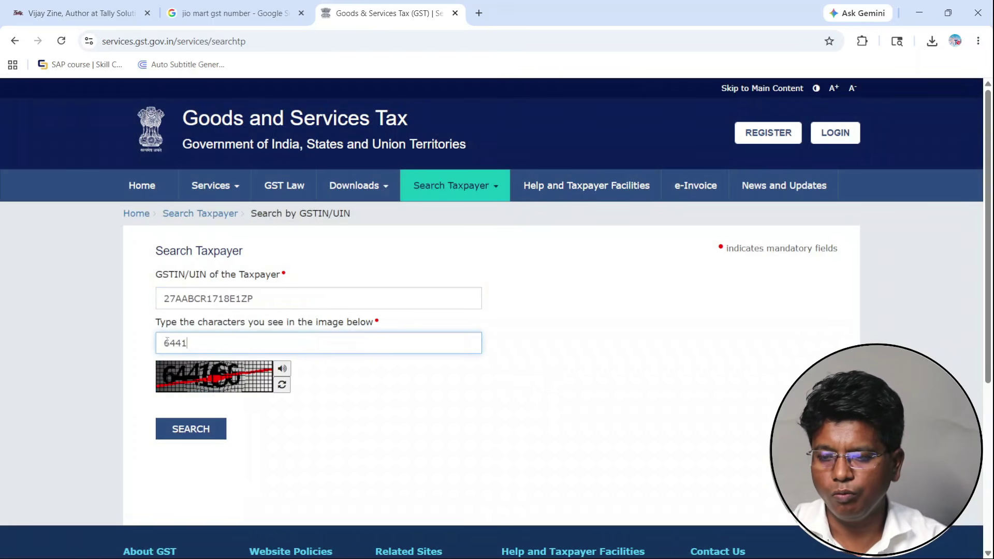
text(66)
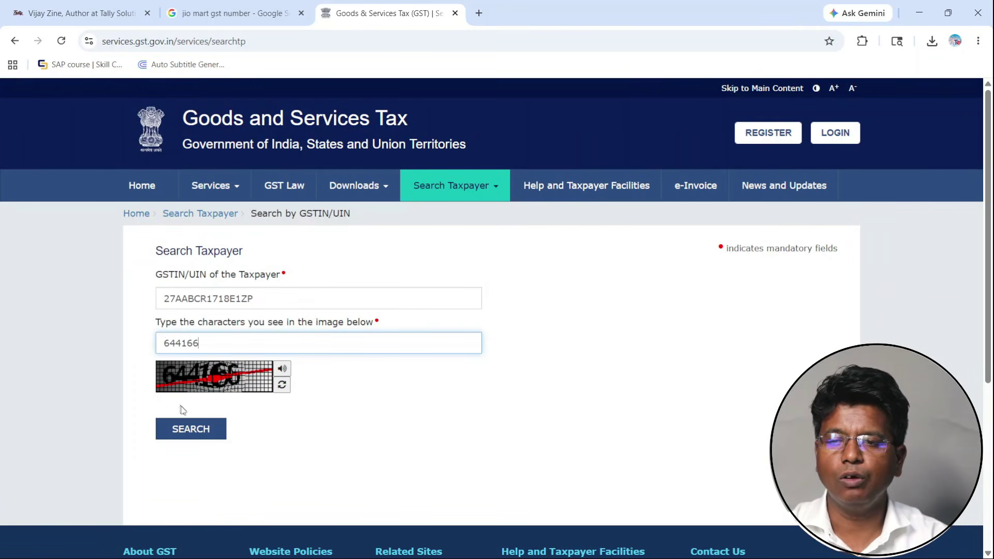
click(195, 428)
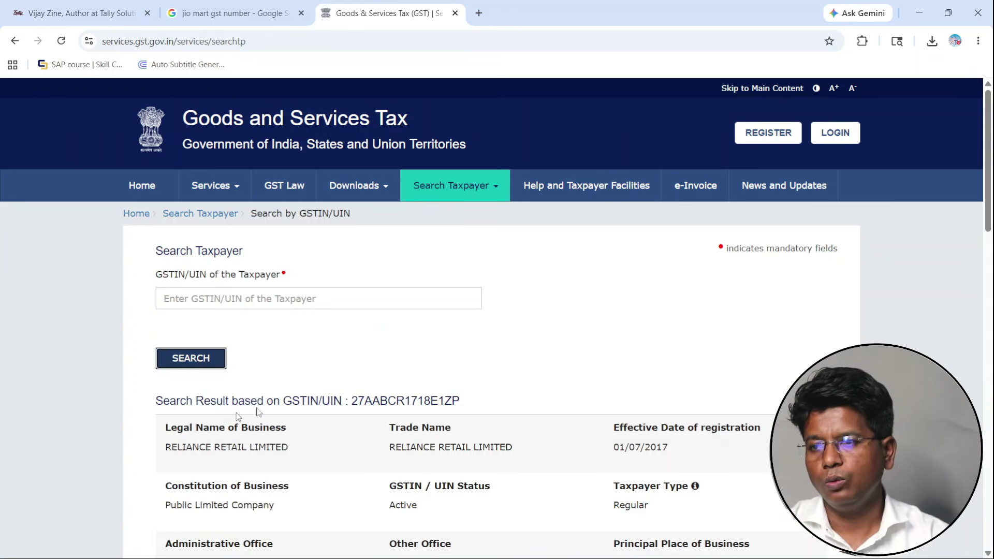
scroll(195, 426, down, 3)
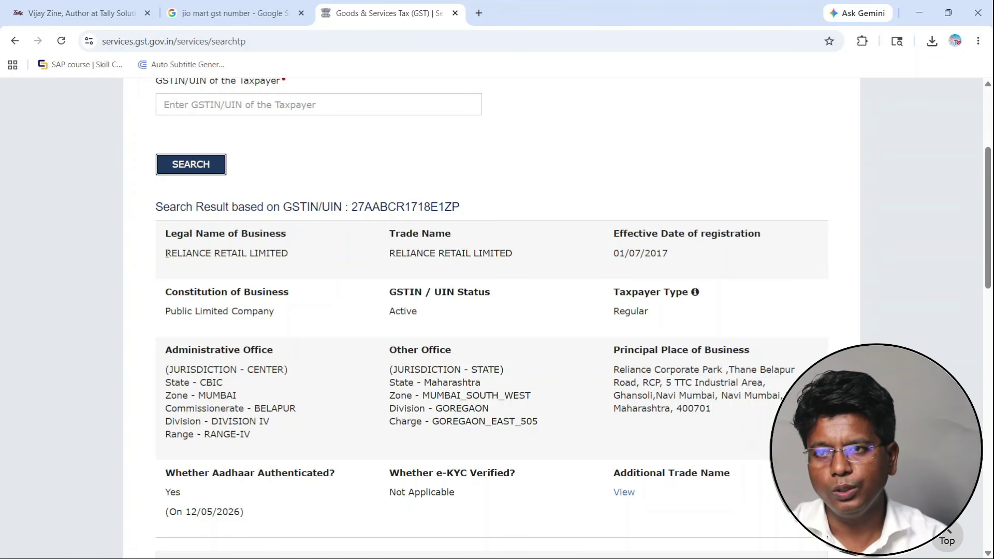
drag(166, 253, 292, 254)
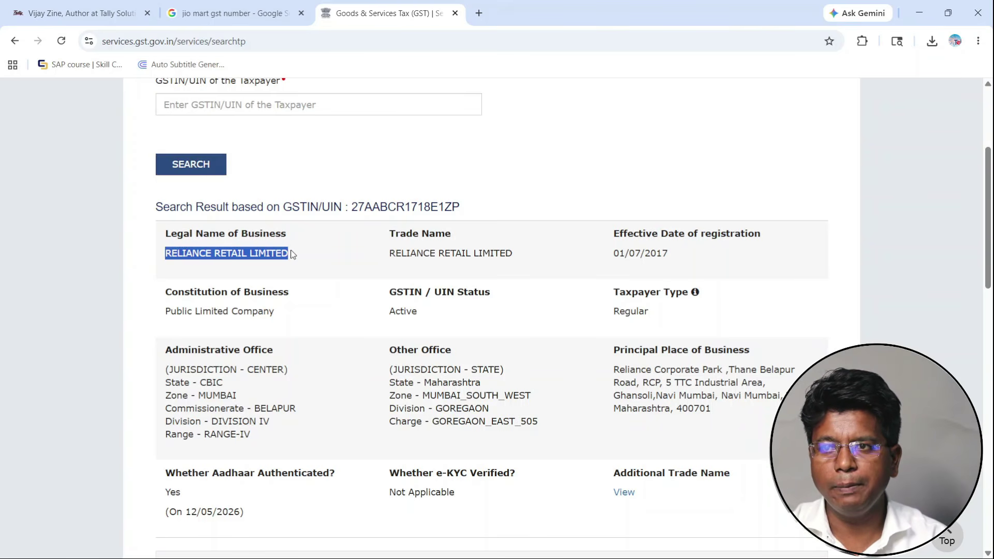
key(alt+Tab)
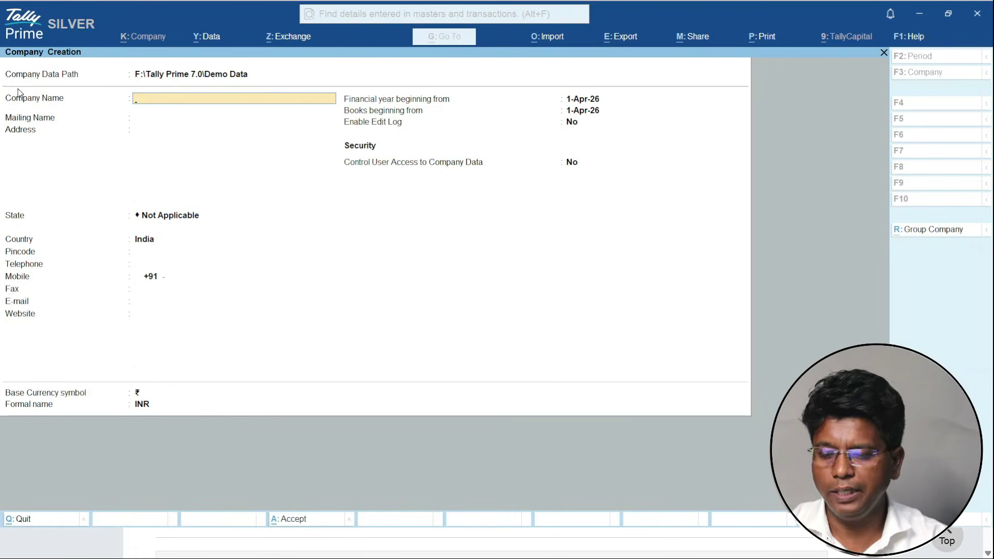
- Enter RELIANCE RETAIL LIMITED as company name and paste the first portal address line
key(ctrl+alt+v)
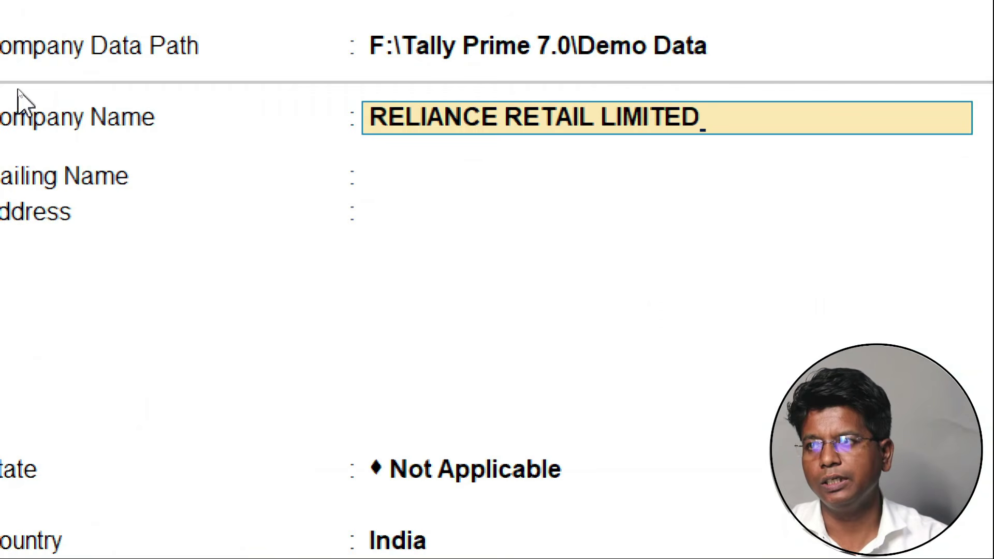
key(Return)
key(Return)
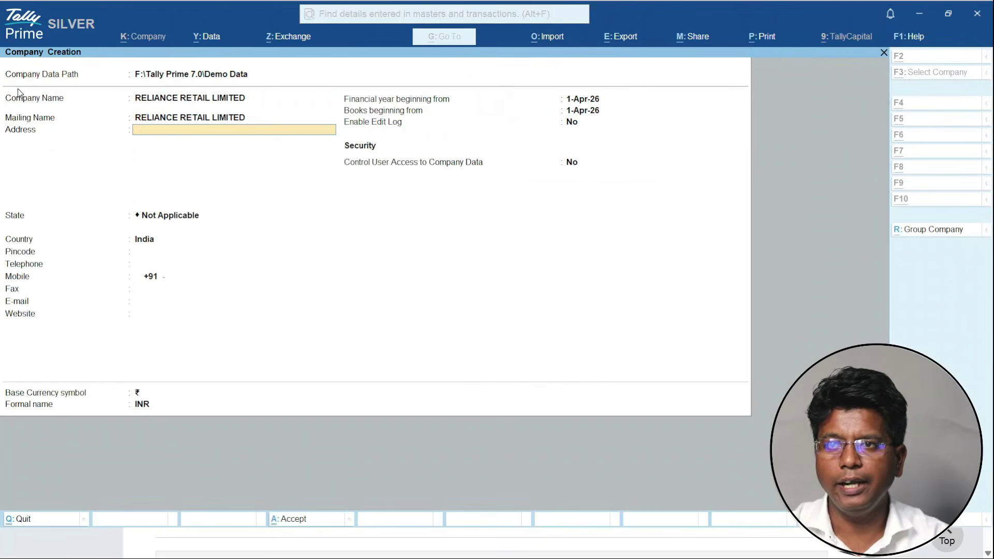
key(alt+Tab)
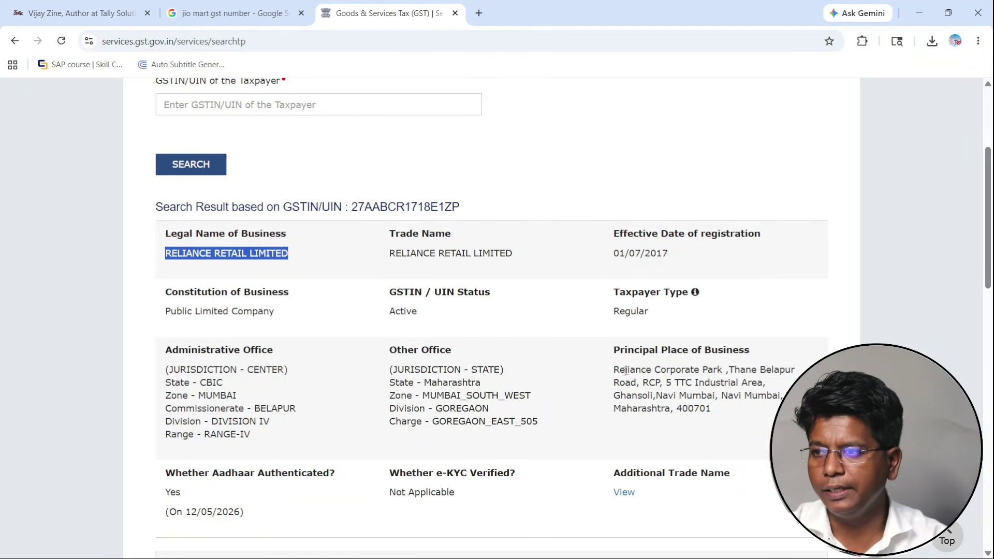
drag(614, 371, 784, 368)
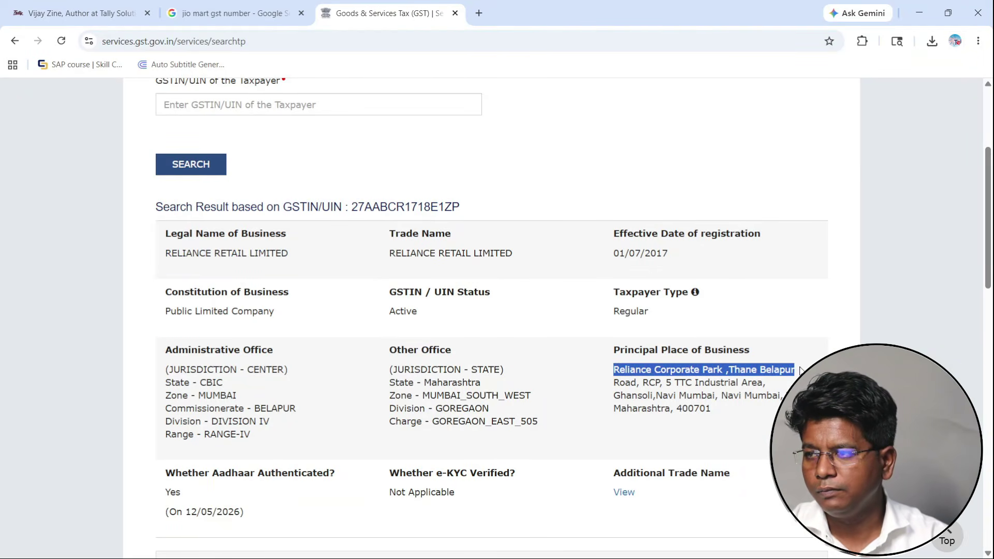
key(ctrl+c)
key(alt+Tab)
key(ctrl+v)
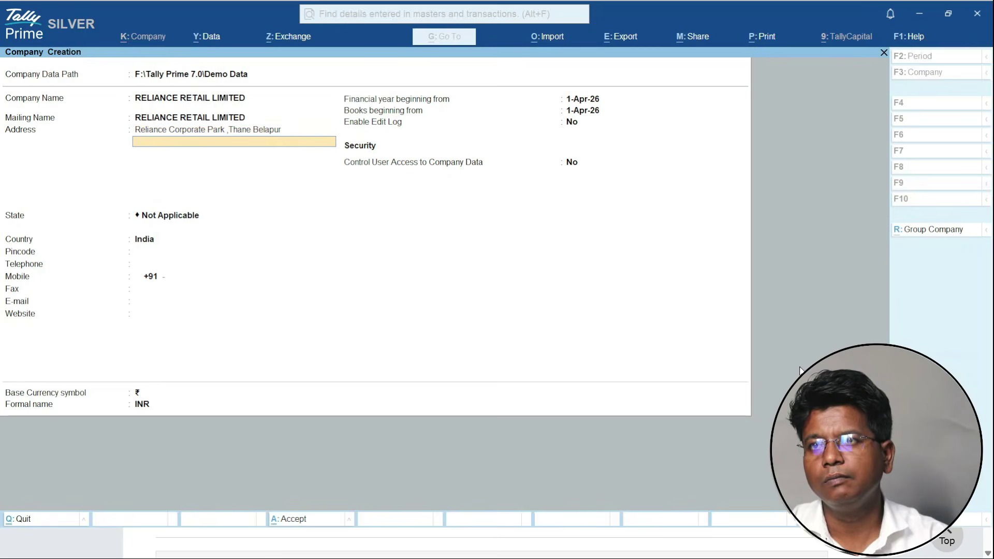
- Copy the second and third registered address lines from the GST portal into Address
key(alt+Tab)
drag(614, 383, 770, 385)
key(ctrl+c)
key(alt+Tab)
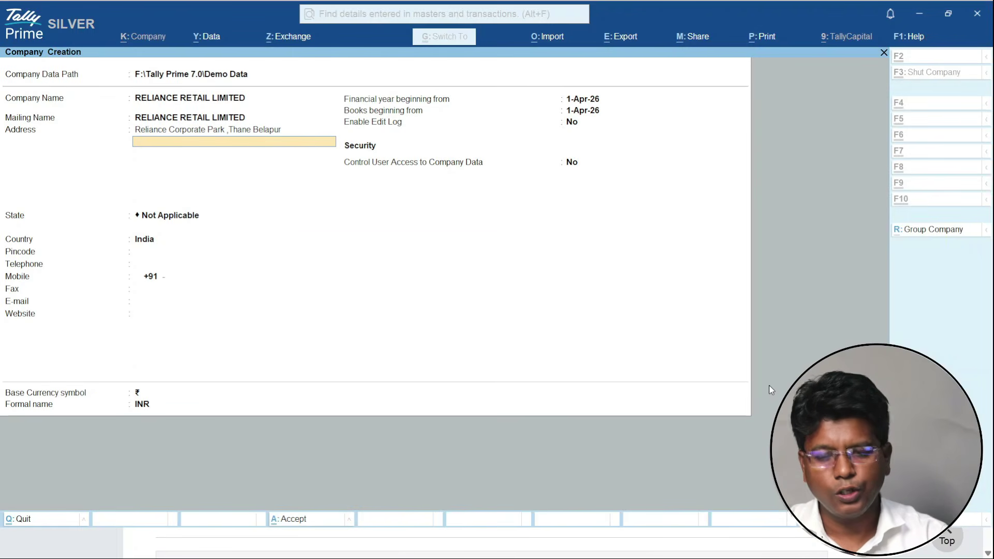
key(ctrl+v)
key(alt+Tab)
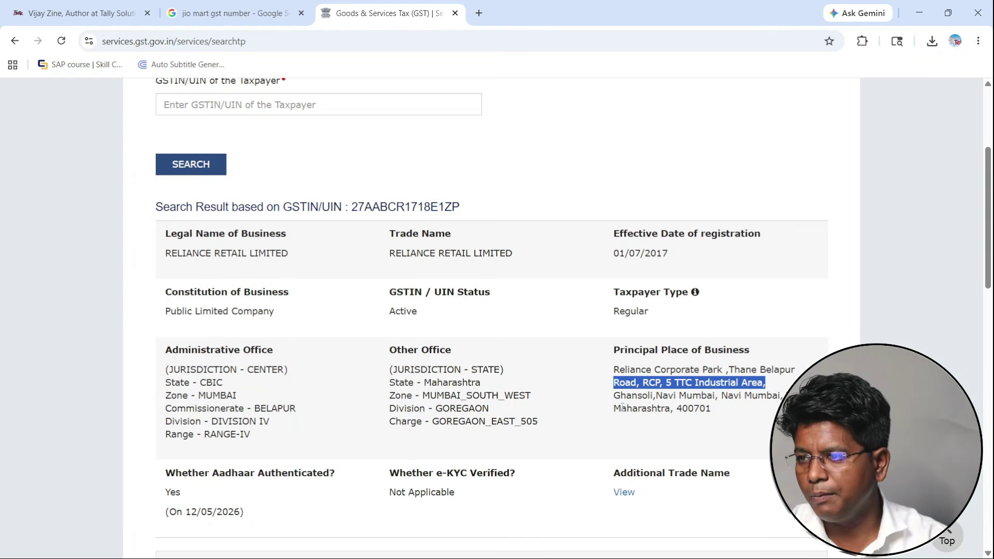
drag(614, 396, 777, 396)
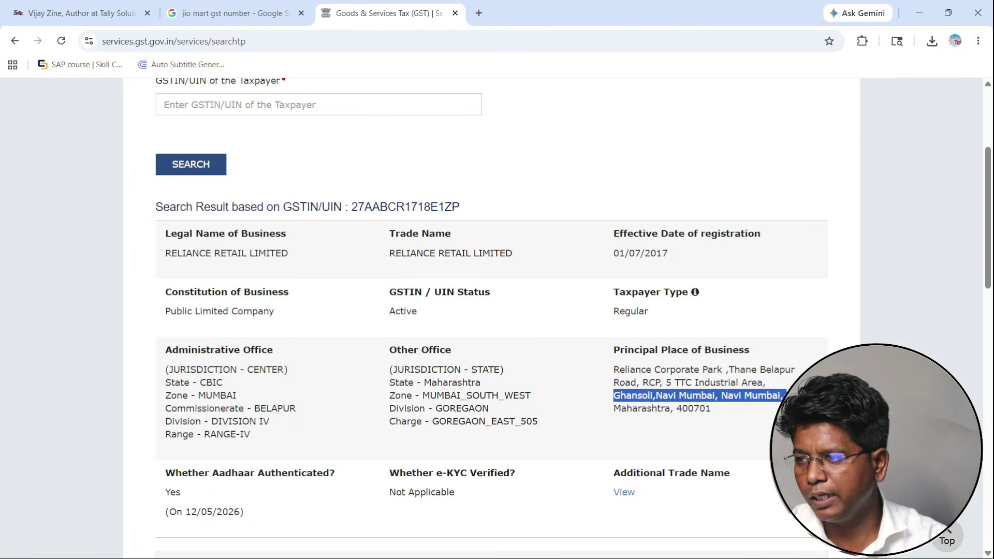
key(ctrl+c)
key(alt+Tab)
key(ctrl+v)
key(Return)
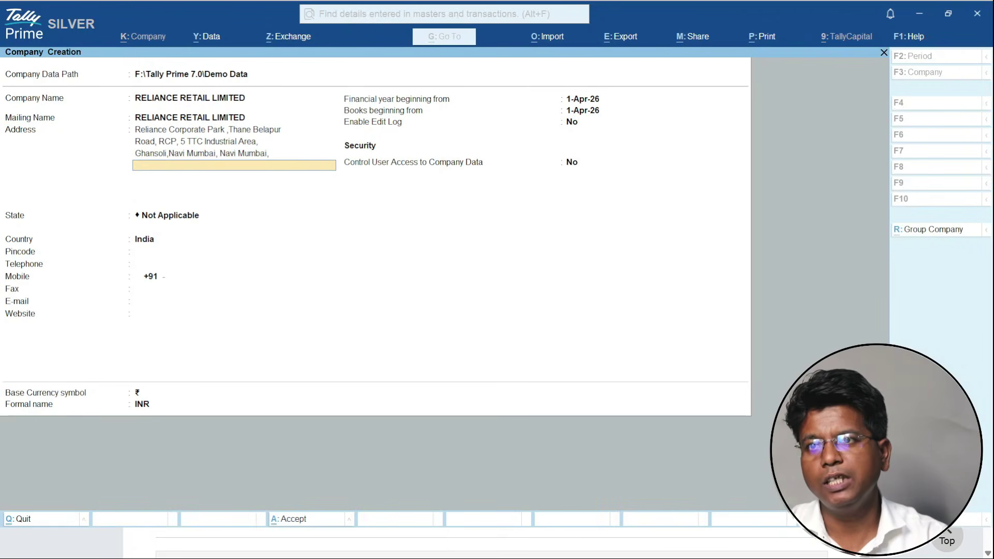
- Set State to Maharashtra and pincode 400701, then save the company
key(Return)
text(Maharashtra)
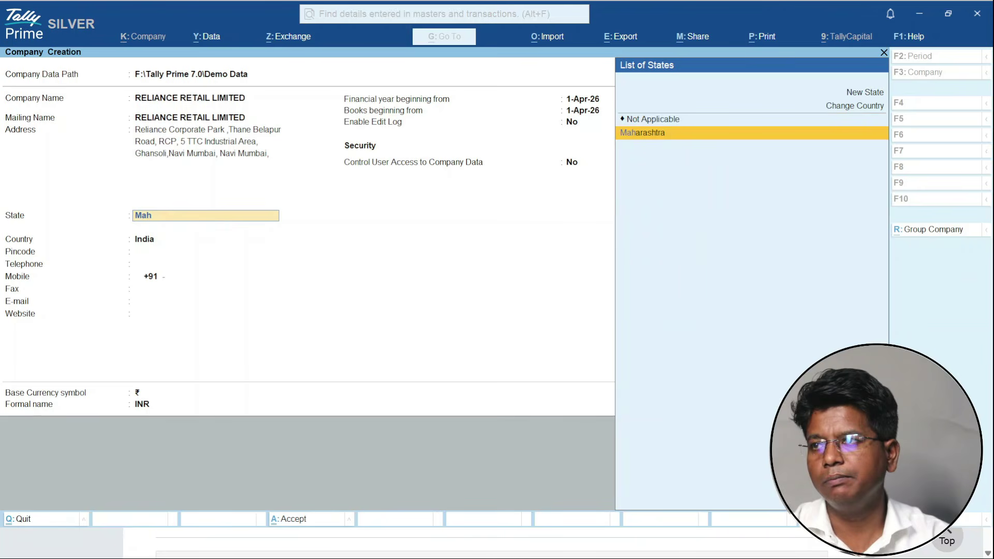
key(Return)
key(alt+Tab)
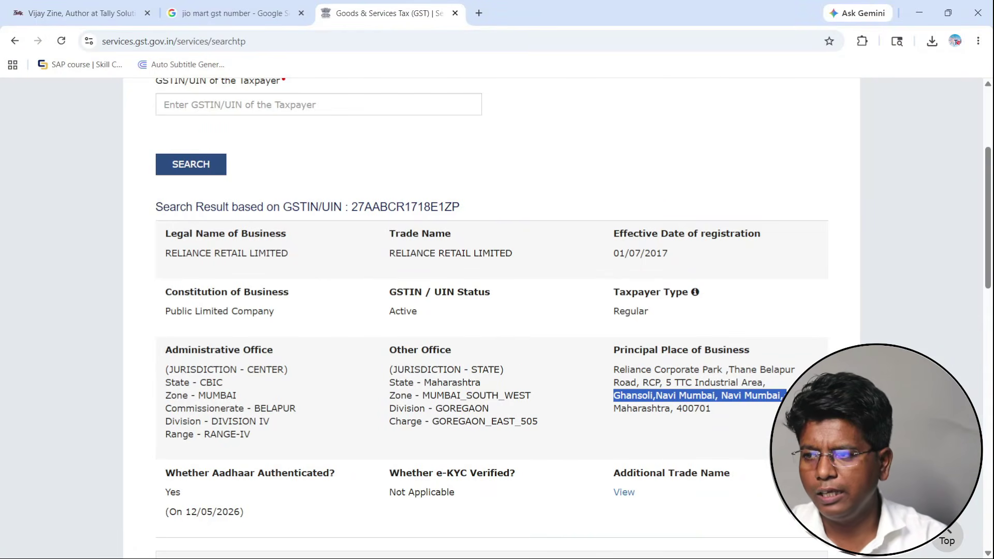
key(alt+Tab)
text(400701)
key(Return)
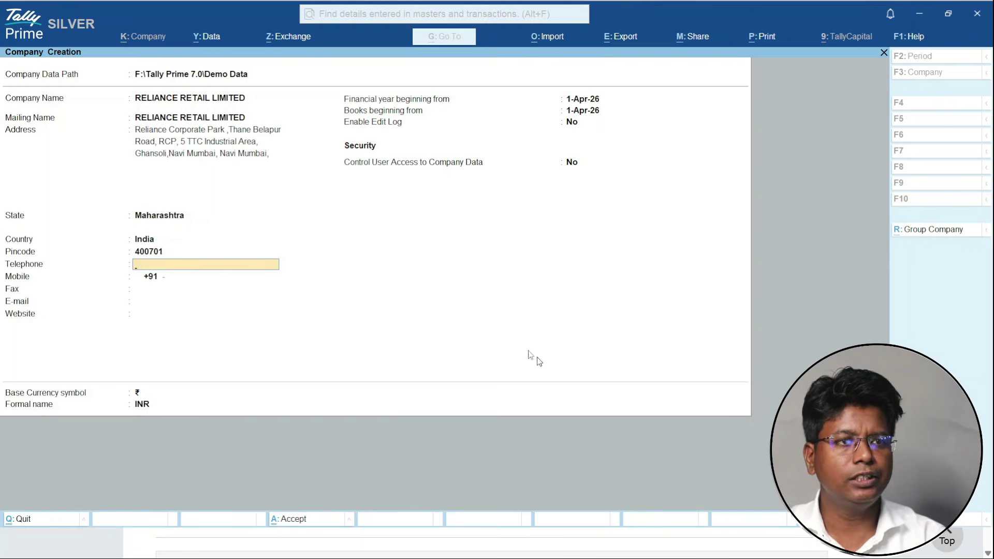
key(ctrl)
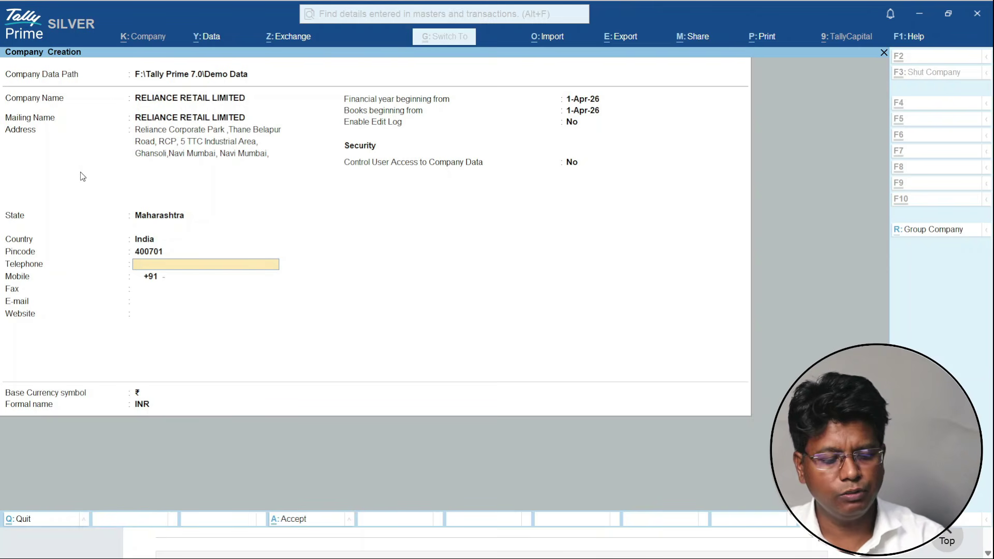
key(ctrl+a)
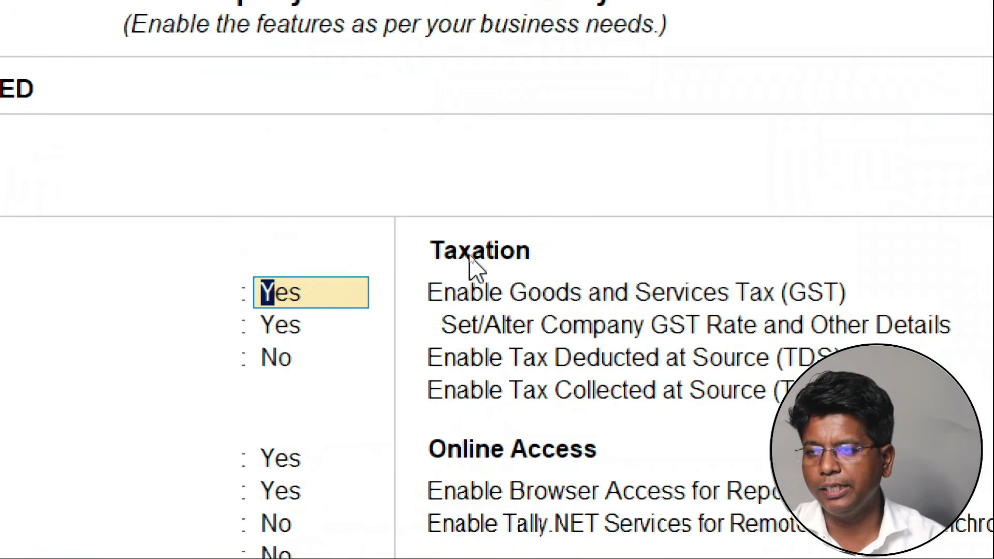
- Set Enable Goods and Services Tax (GST) to Yes and open the GST registration details
click(881, 300)
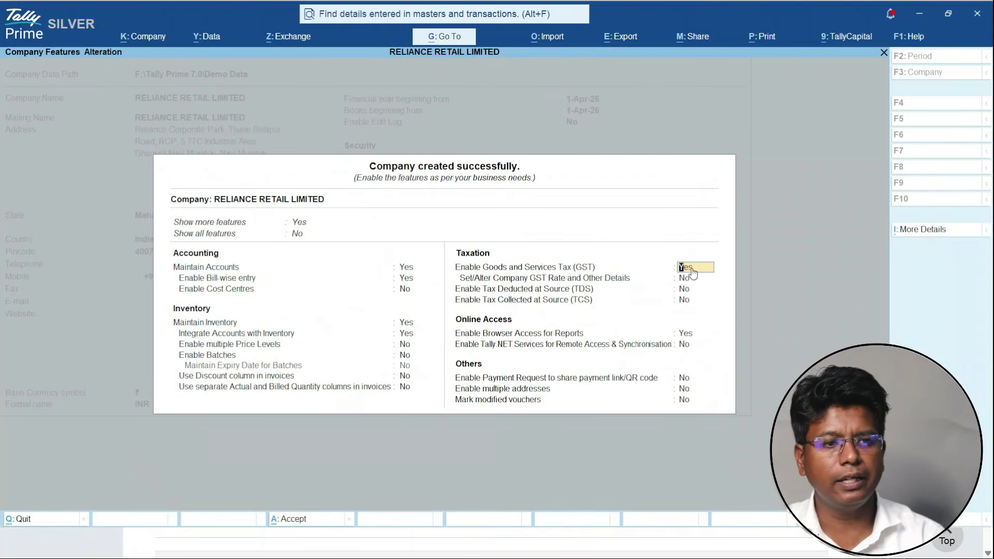
key(Return)
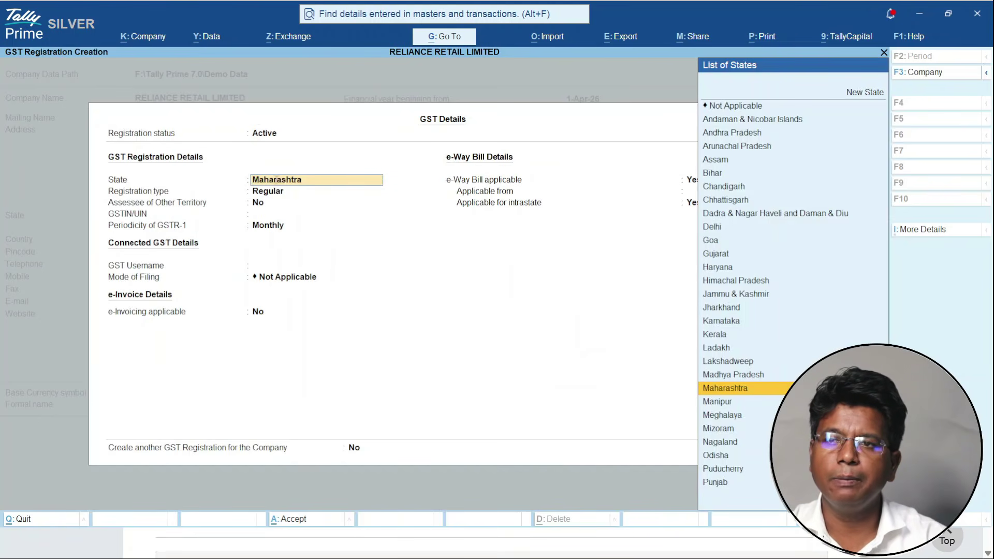
- Confirm Maharashtra as the state and paste Reliance Retail's GSTIN copied from the GST portal
click(270, 214)
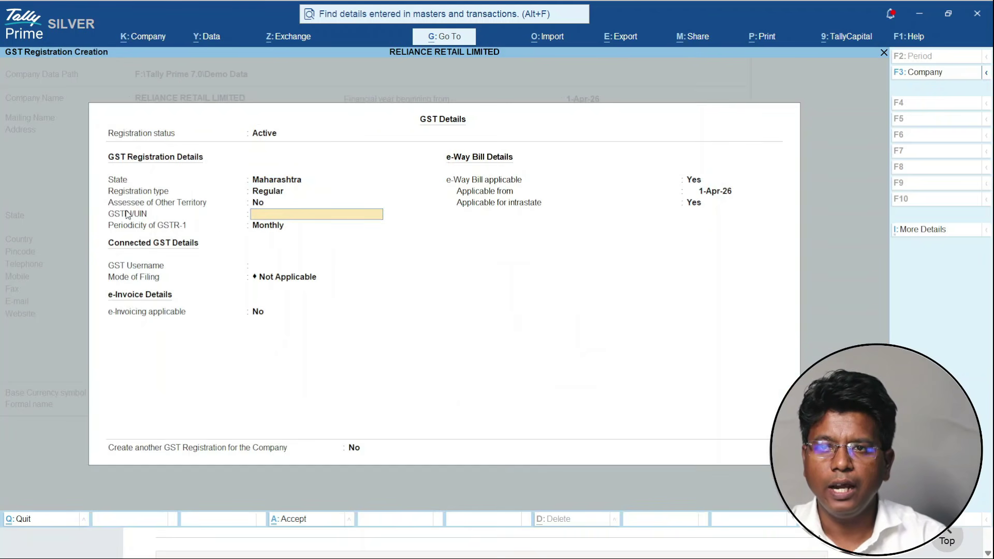
key(alt+Tab)
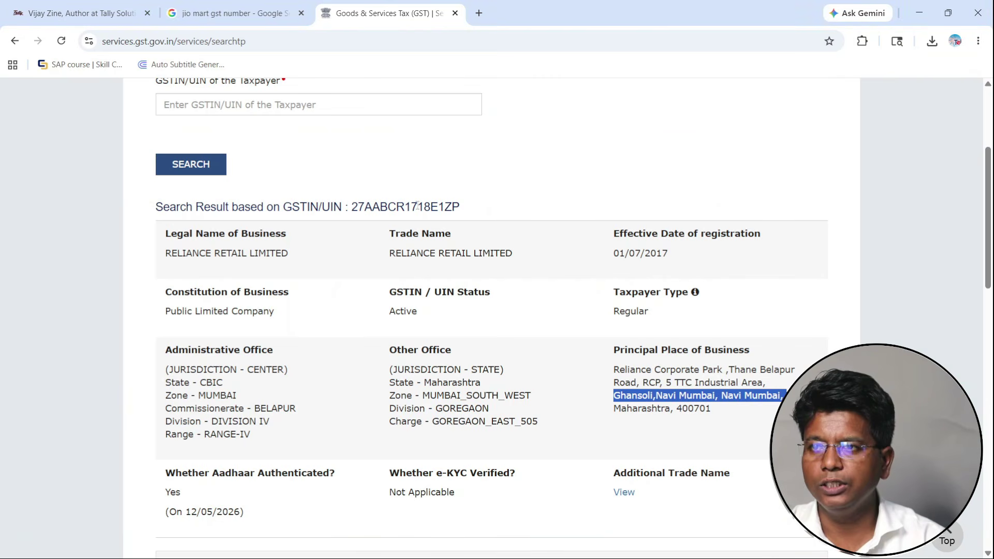
double_click(418, 206)
key(ctrl+c)
key(alt+Tab)
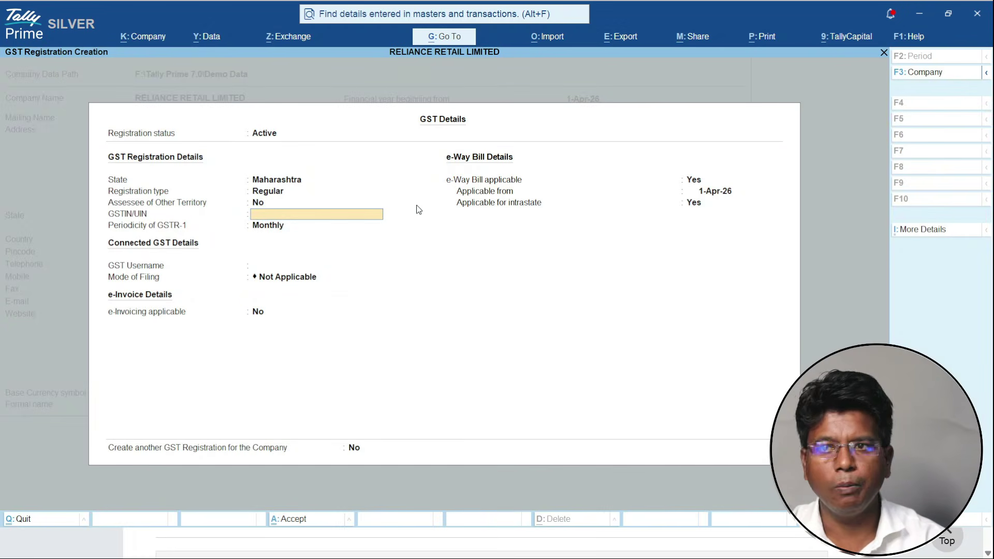
key(ctrl+alt+v)
- Keep Monthly GSTR-1 periodicity and accept the GST details and company features
key(Return)
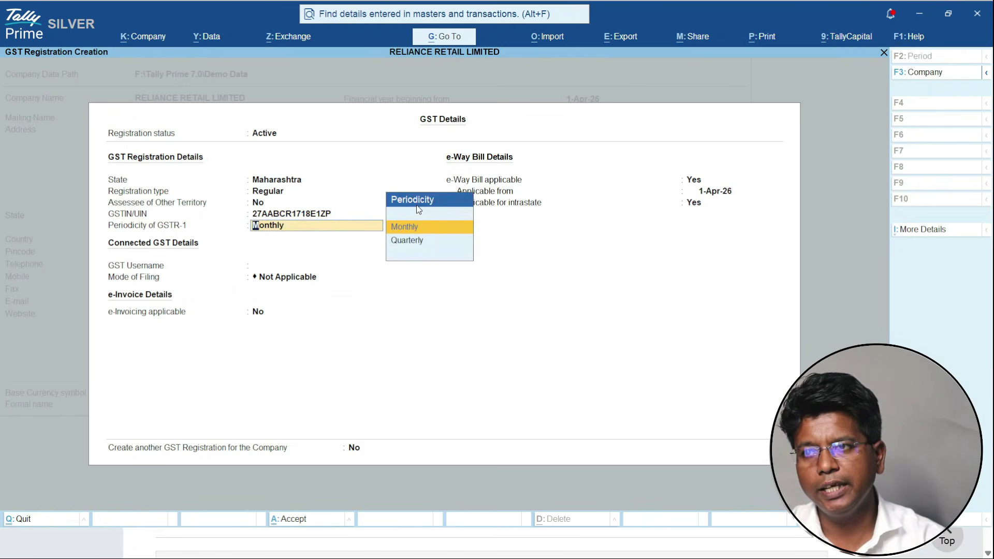
key(Return)
key(ctrl+a)
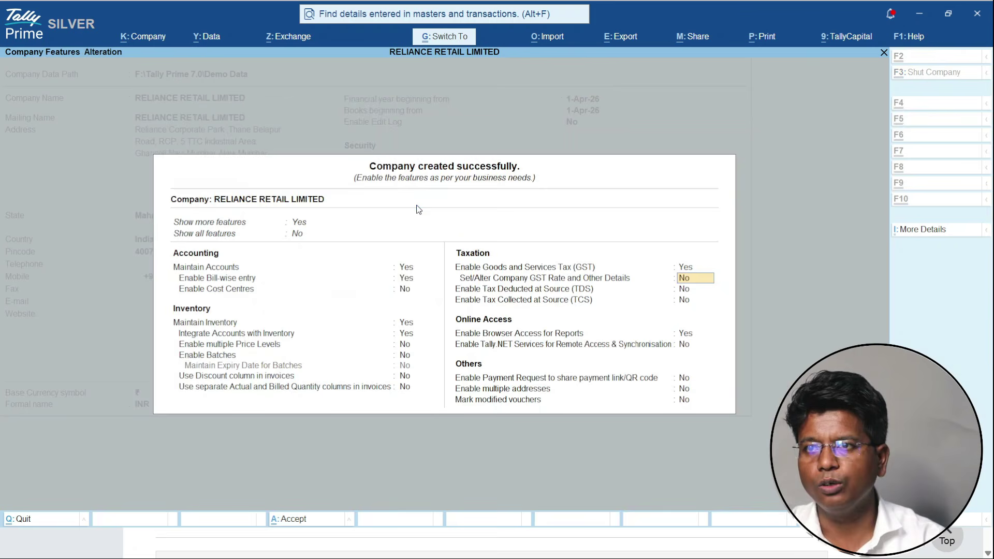
key(ctrl+a)
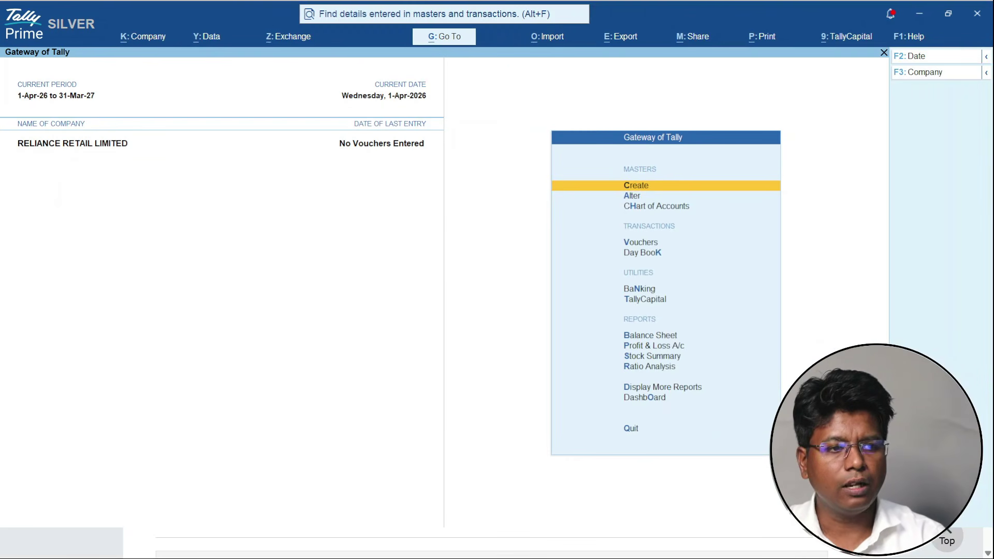
- Start a new ledger from Create in the Gateway, then back out of it
key(alt+Tab)
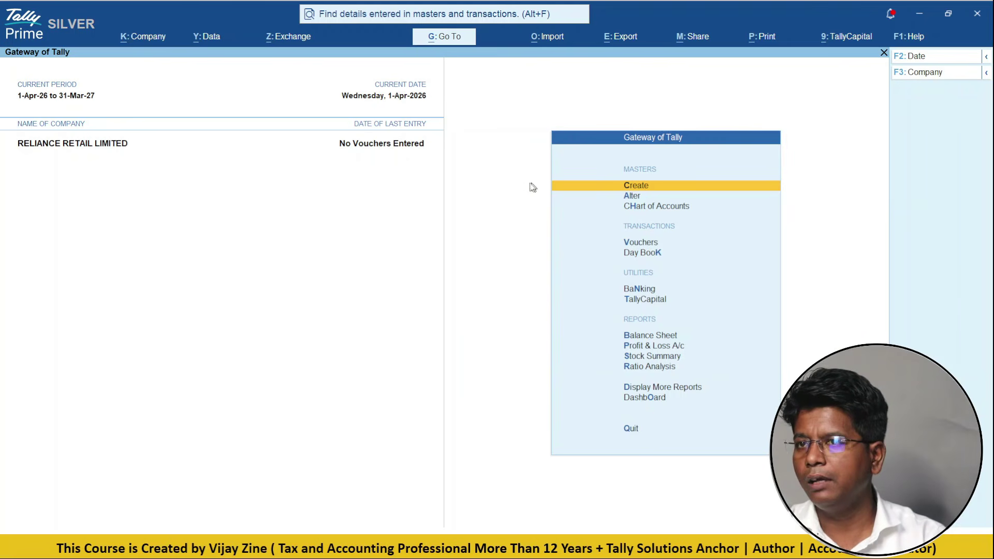
key(Return)
key(Down)
key(Return)
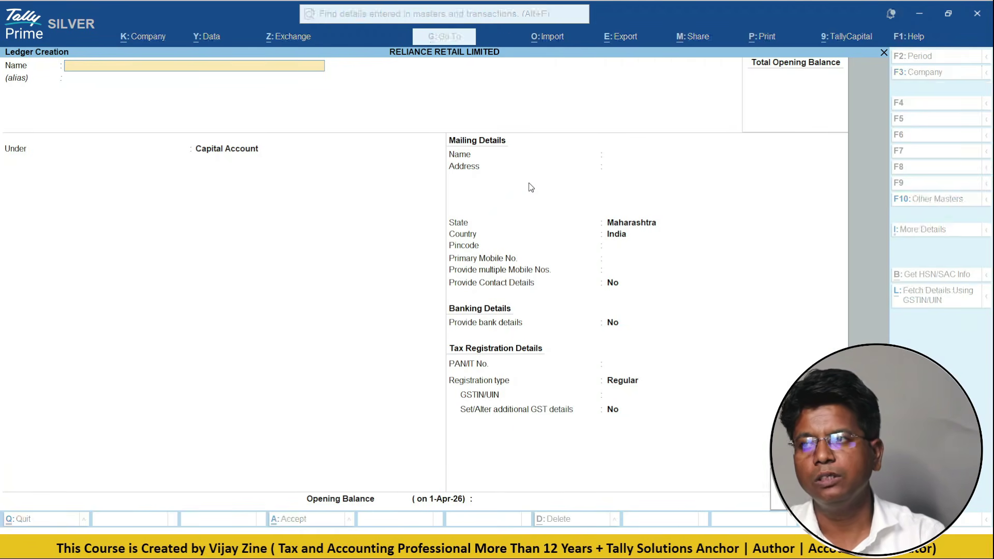
key(Escape)
key(Escape)
- View the company's existing ledgers under Alter, then return to the Gateway
key(Down)
key(Return)
key(Down)
key(Return)
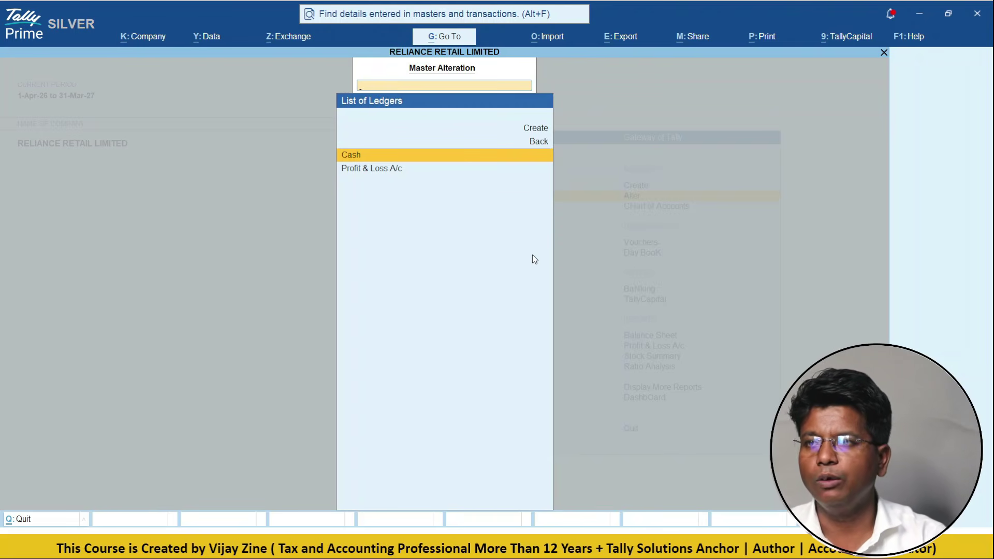
key(Up)
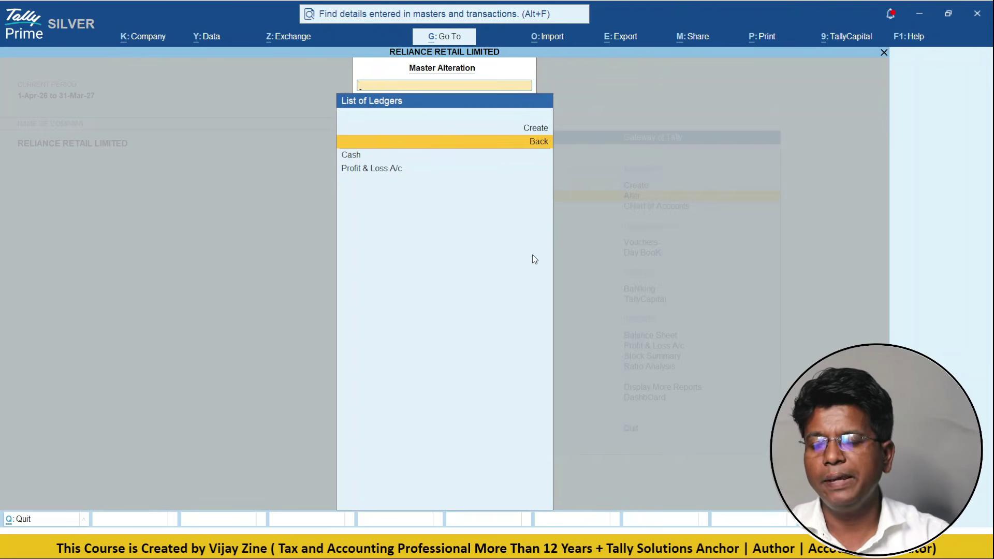
key(Return)
key(Escape)
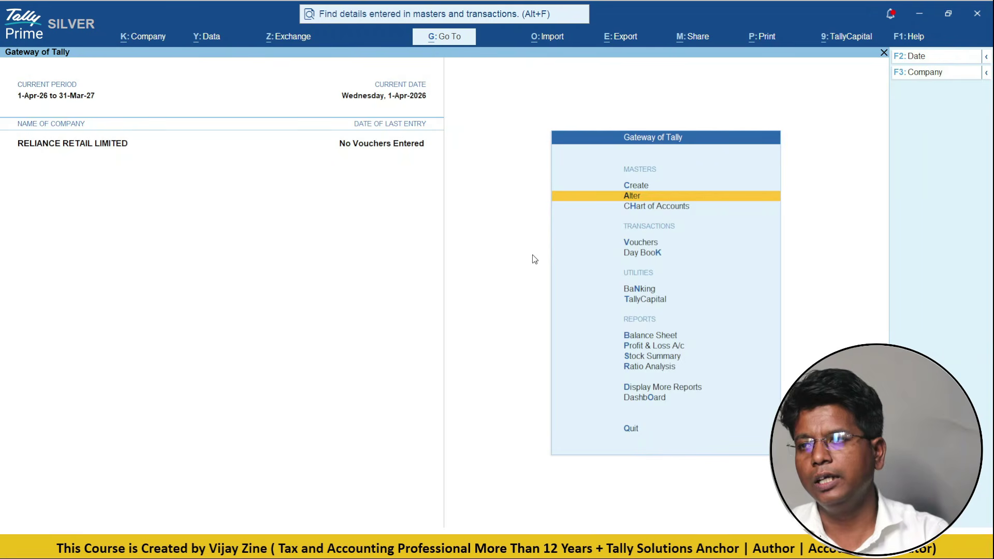
- Open a blank Ledger Creation form and bring the browser's GST portal page forward
key(Up)
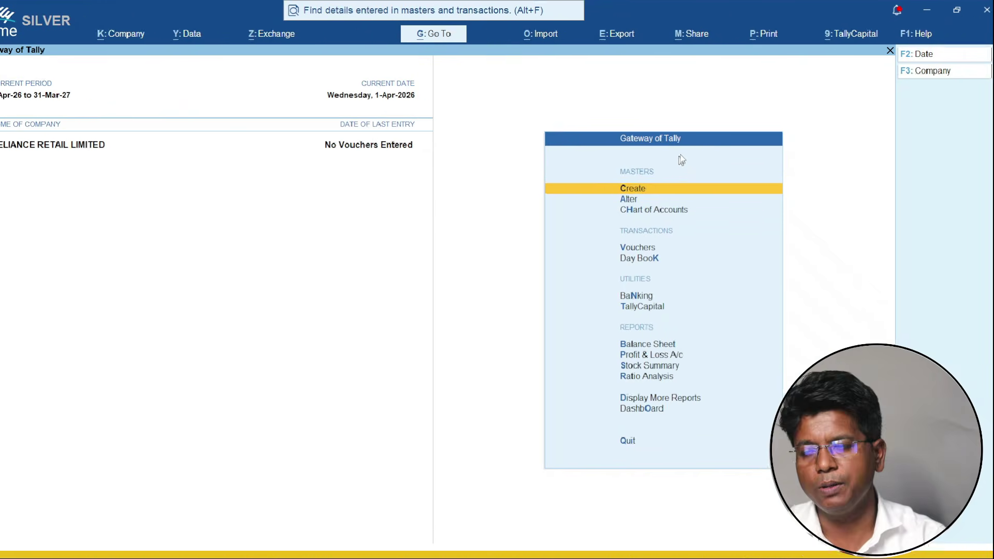
key(Return)
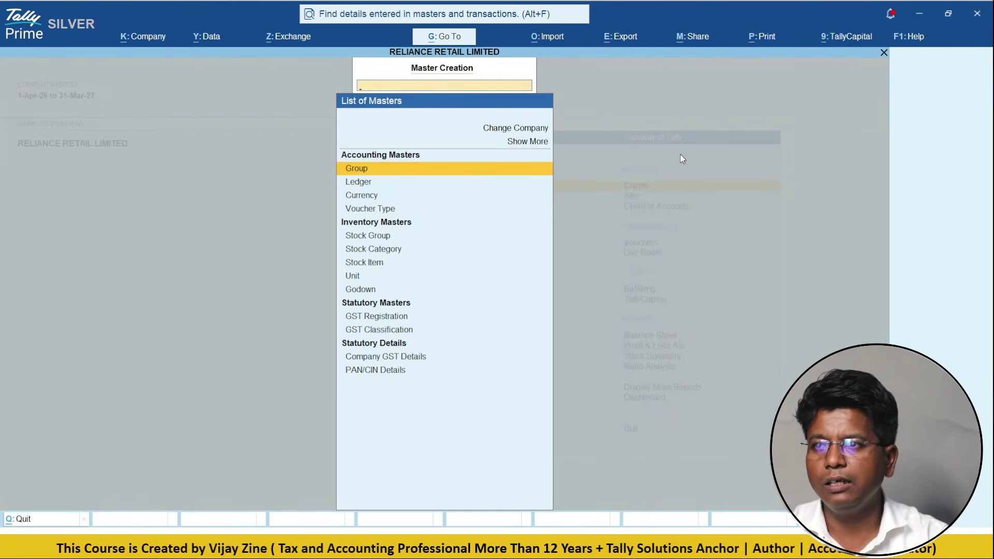
key(Down)
key(Return)
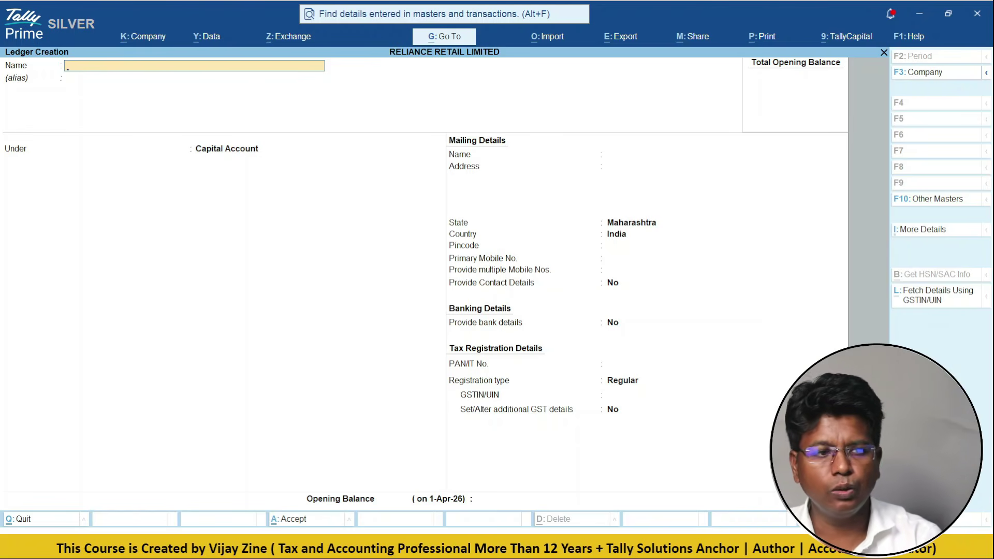
key(alt+Tab)
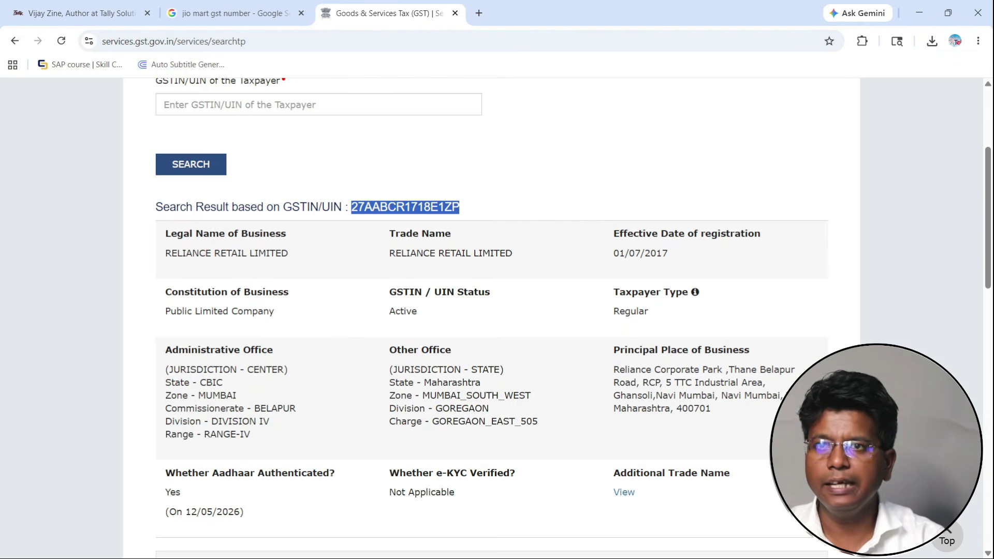
- Search Google for 'hp gst number' and expand the AI overview
scroll(227, 292, up, 4)
click(218, 6)
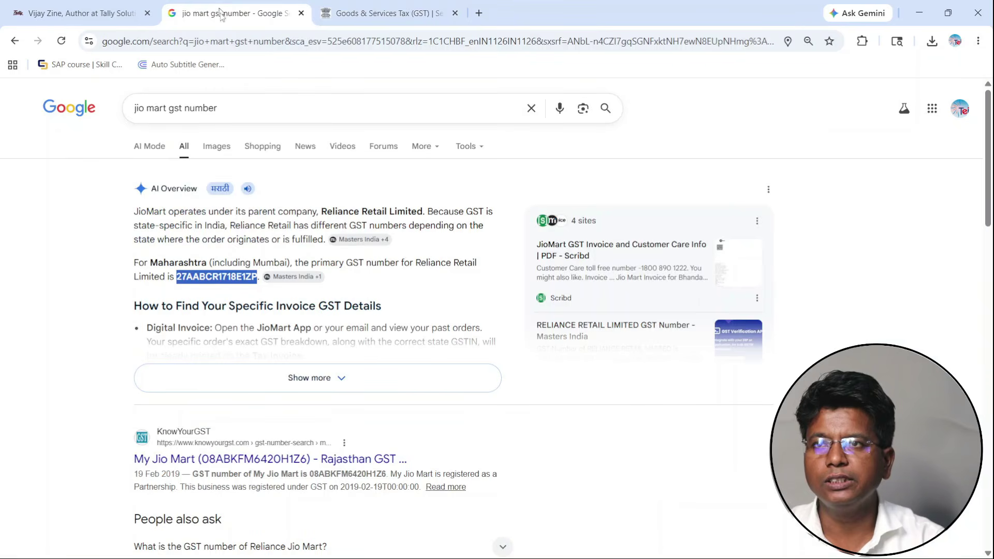
click(526, 107)
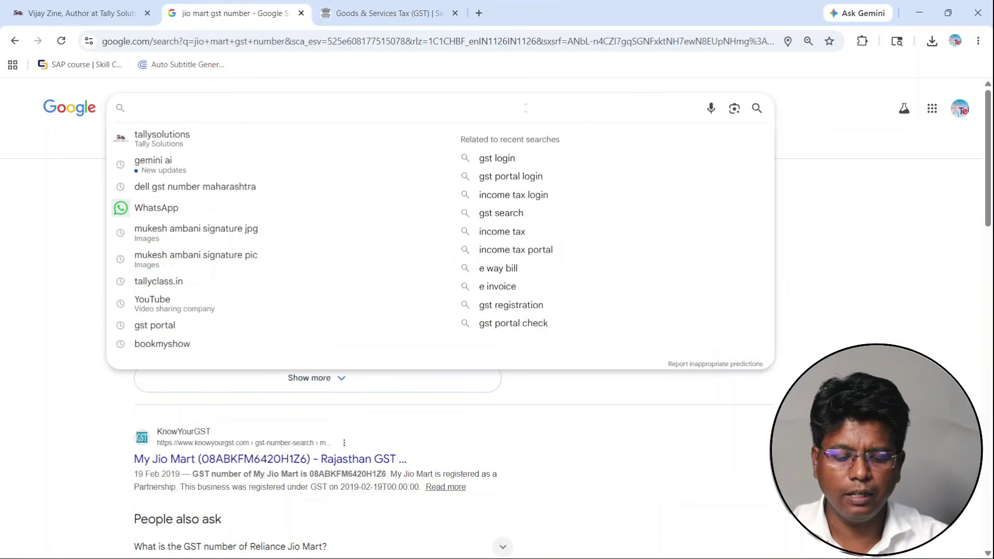
text(hp)
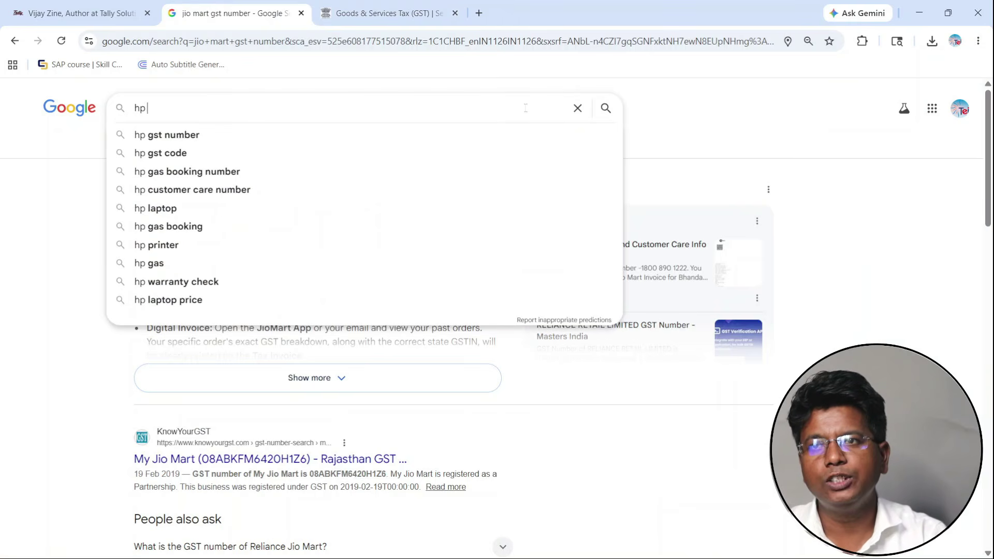
key(Down)
key(Return)
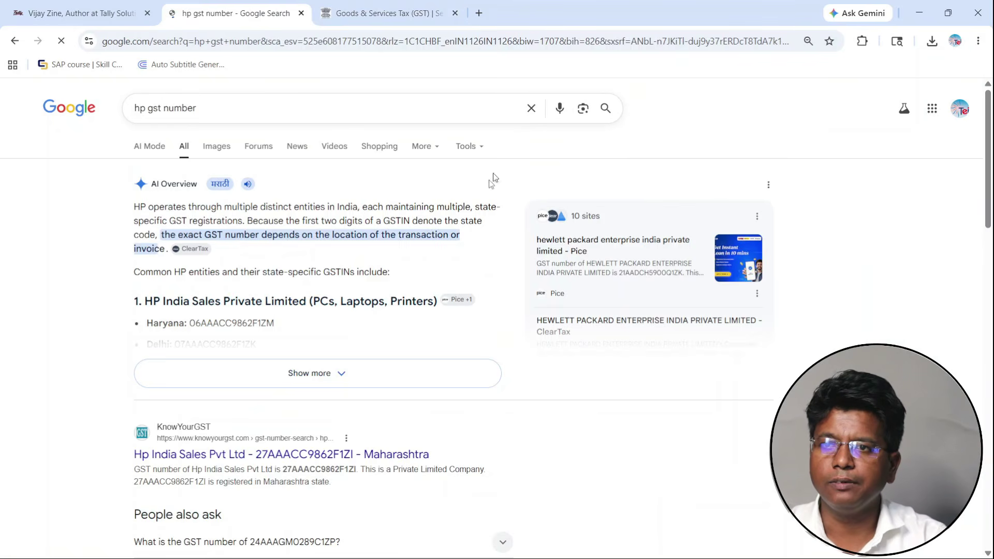
click(342, 383)
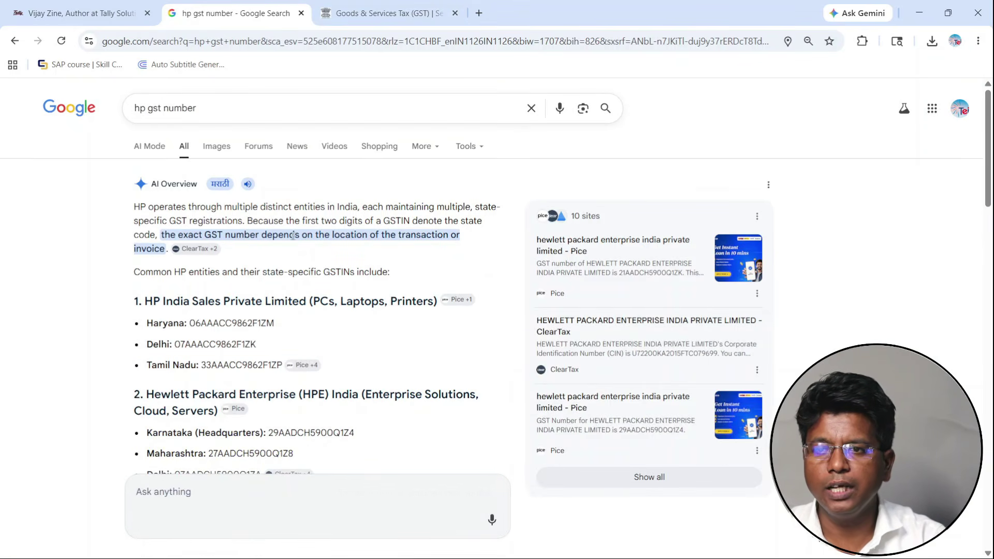
- Refine the search to 'hp gst number maharashtra' and copy HP India Sales' GSTIN
click(224, 108)
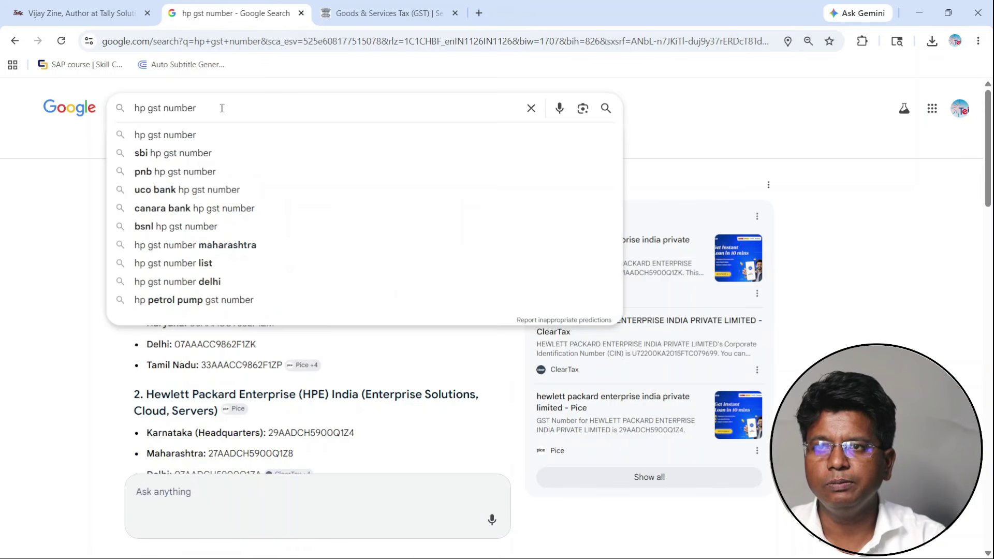
text(mah)
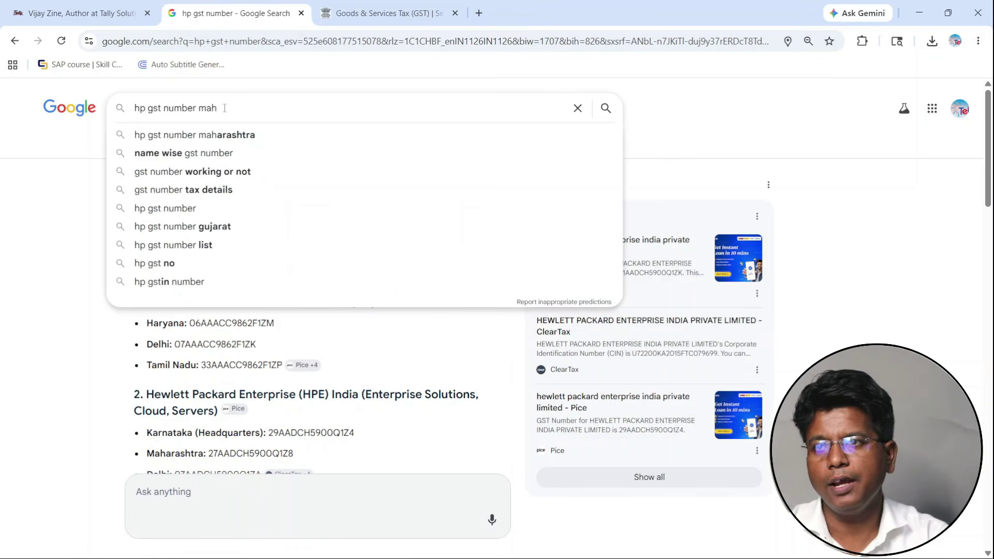
key(Down)
key(Return)
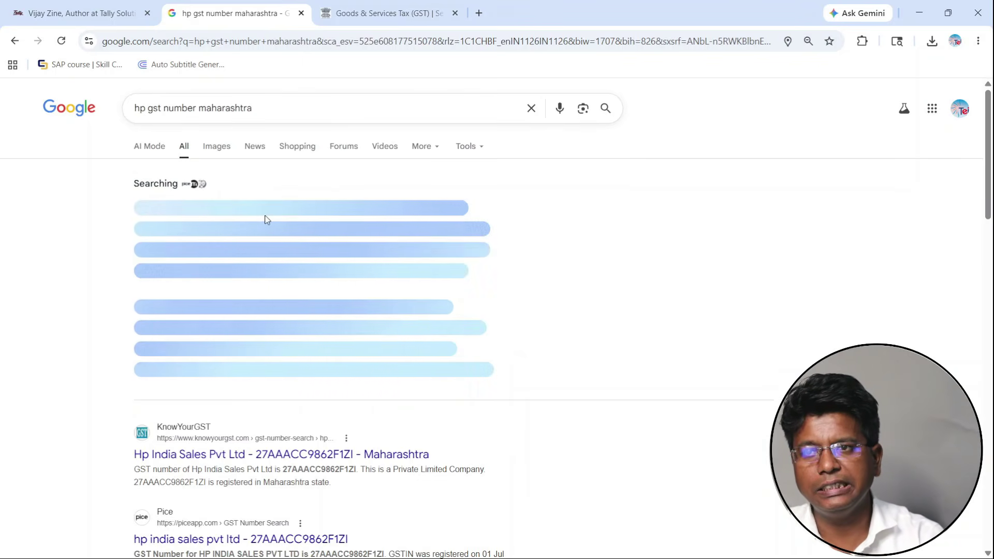
double_click(219, 222)
key(ctrl+c)
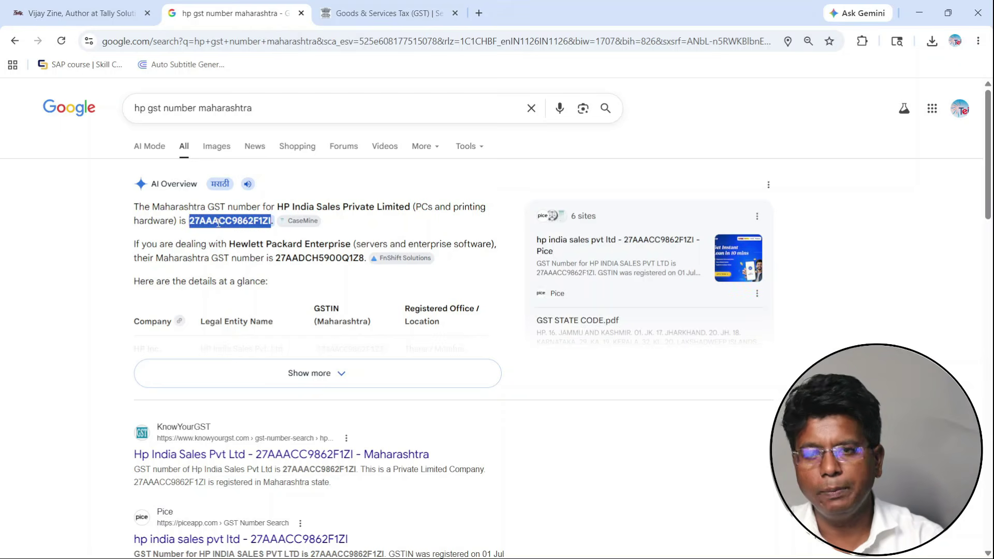
key(alt+Tab)
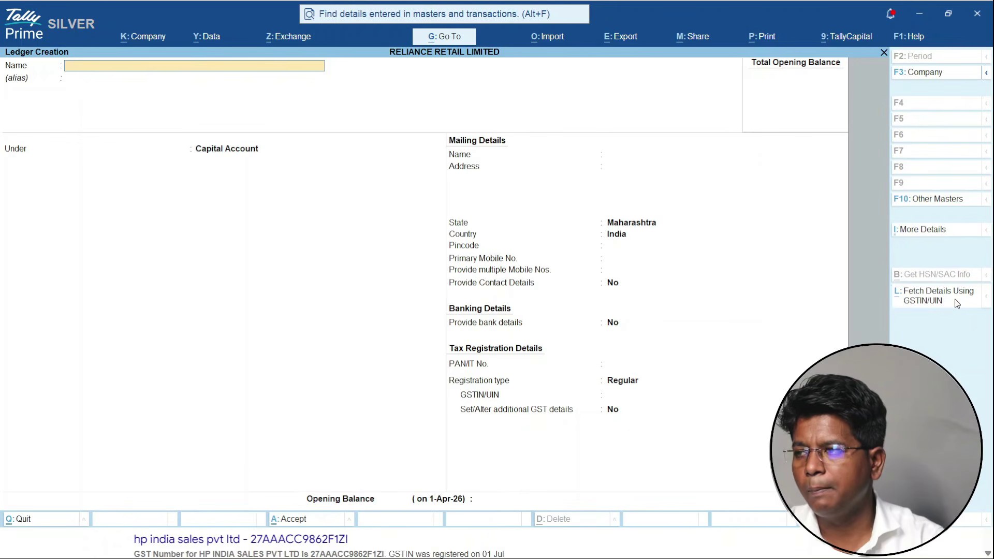
- Fill Hp India Sales Pvt Ltd's name, address, PAN and GSTIN from the portal
click(954, 299)
key(ctrl+v)
key(Return)
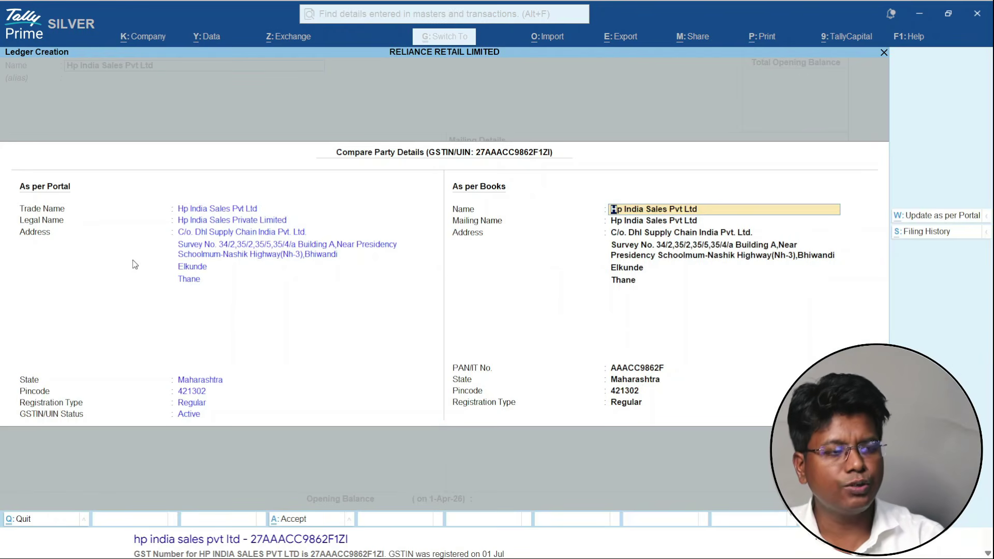
key(ctrl+a)
- Place the HP ledger under the Sundry Creditors group
click(202, 148)
text(Su)
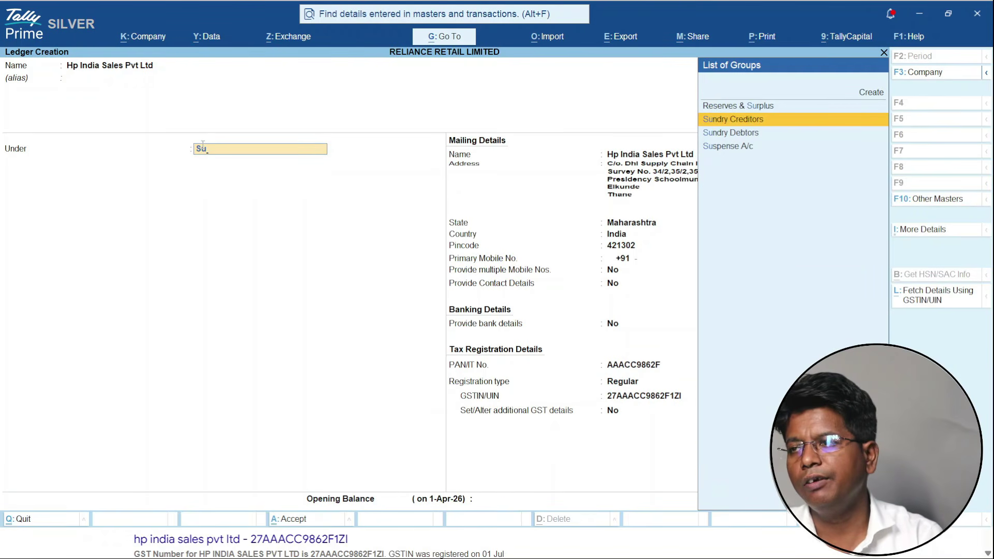
key(Down)
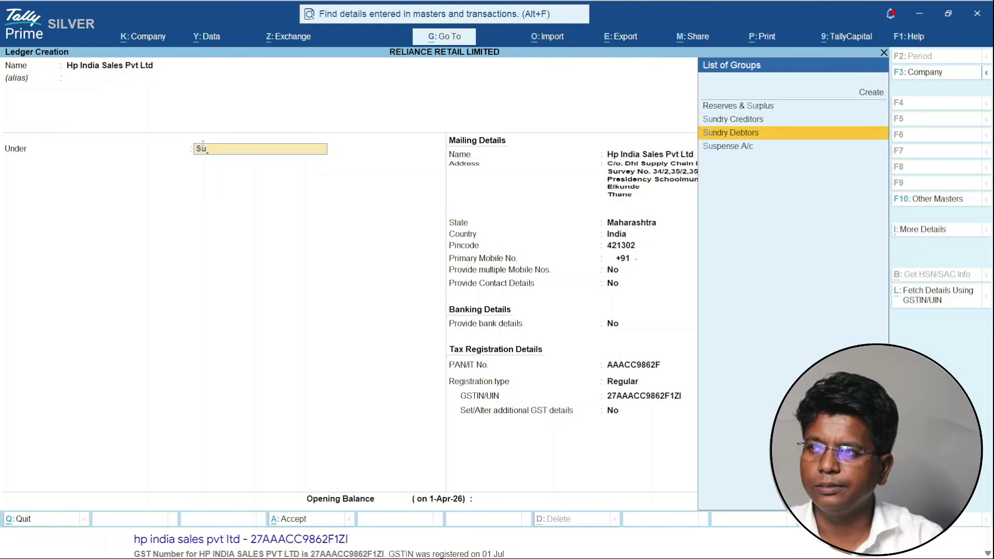
key(Up)
key(Return)
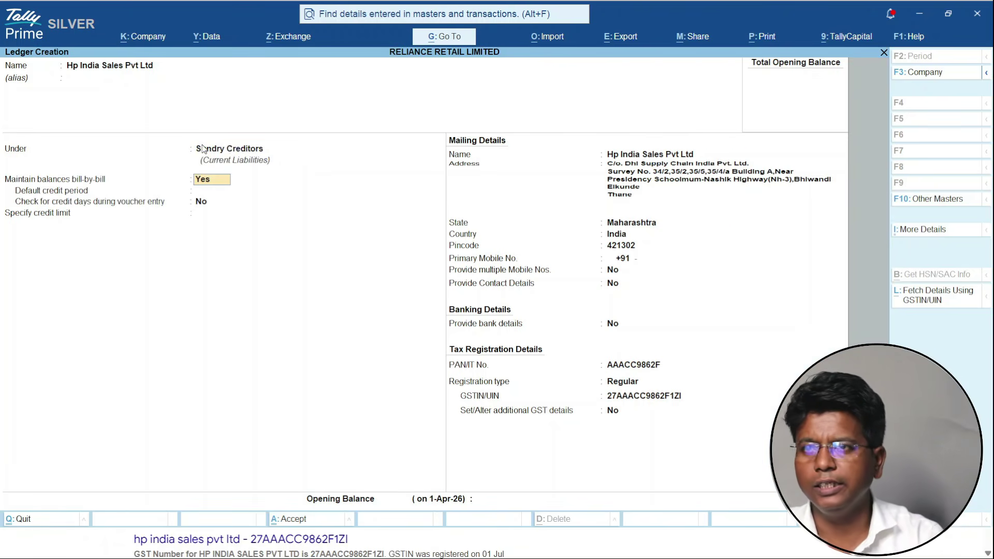
key(ctrl+a)
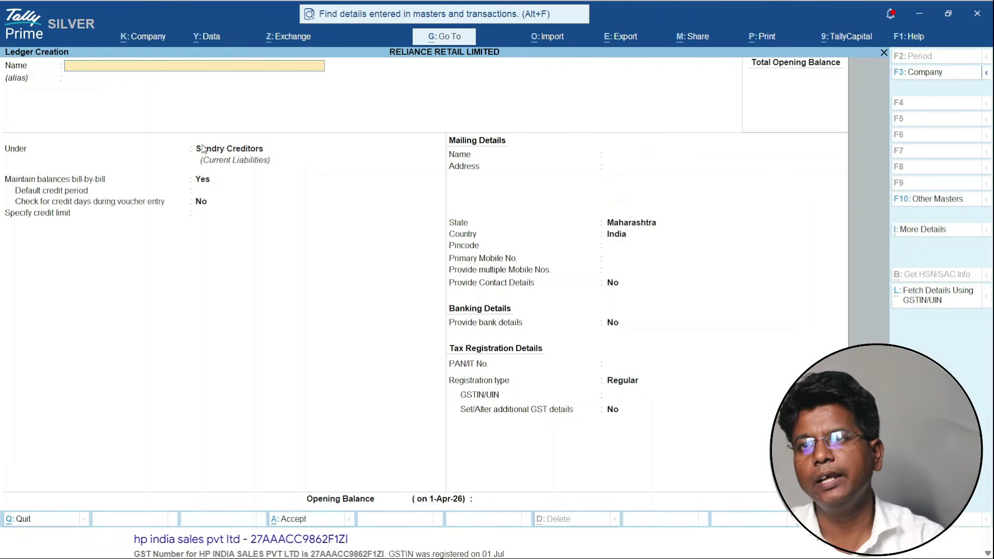
key(alt+Tab)
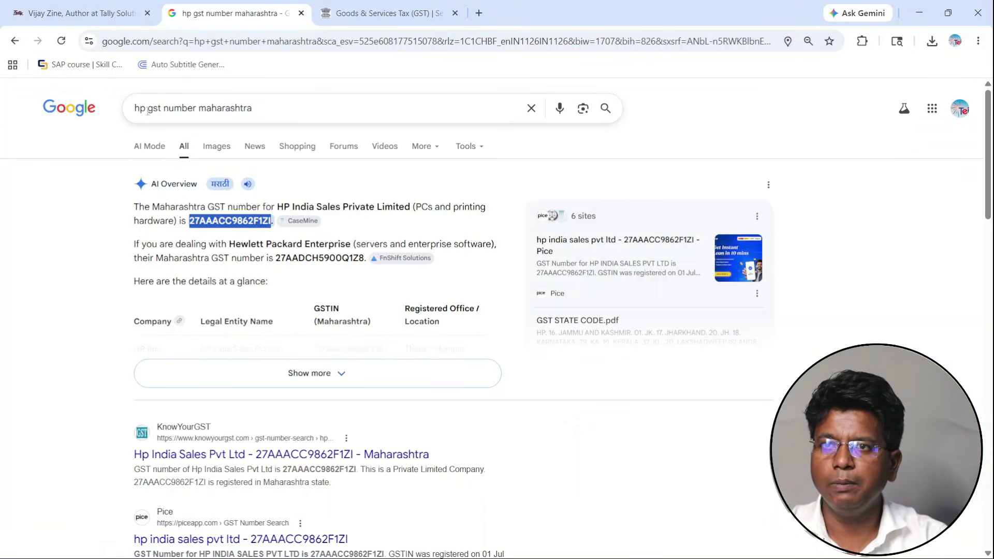
drag(147, 108, 123, 113)
text(dell)
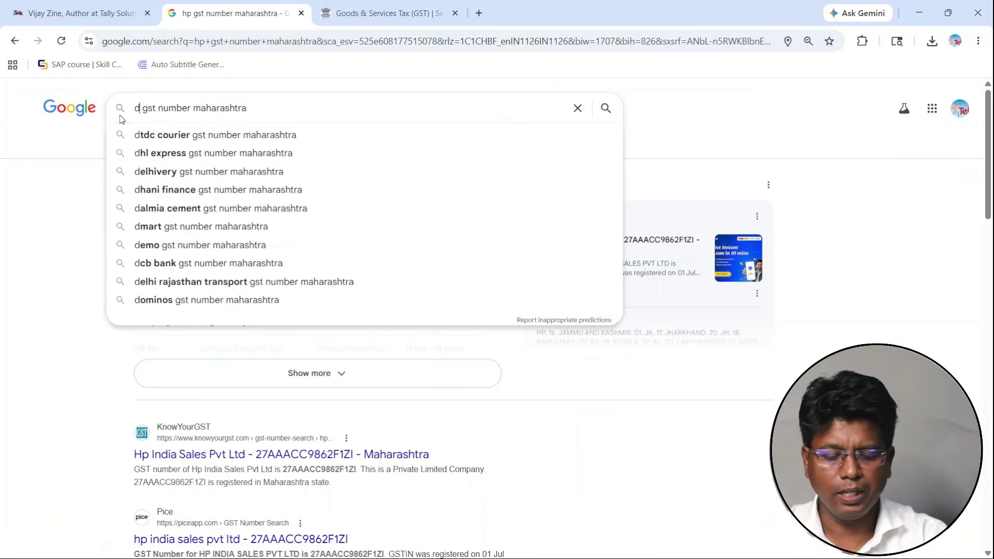
key(Return)
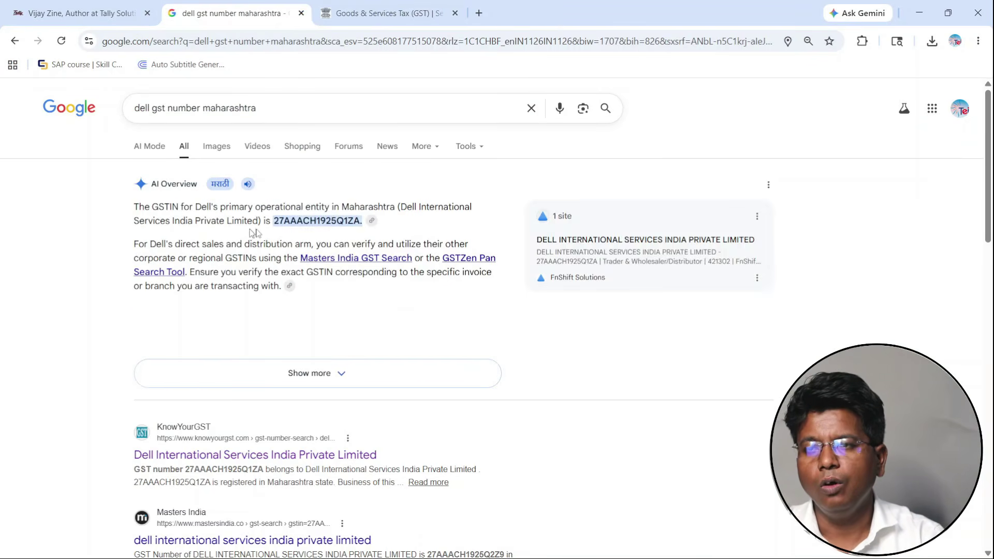
double_click(300, 222)
key(ctrl+c)
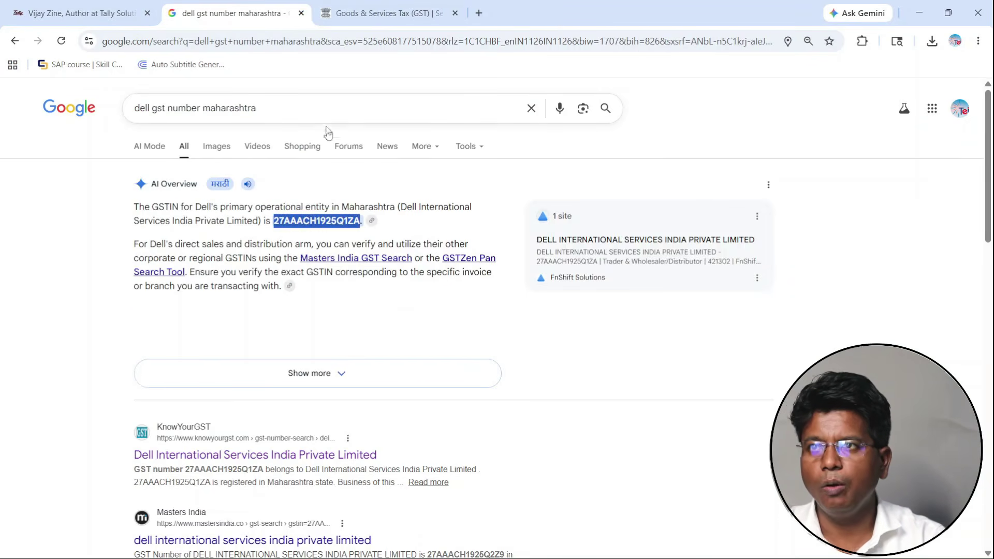
key(alt+Tab)
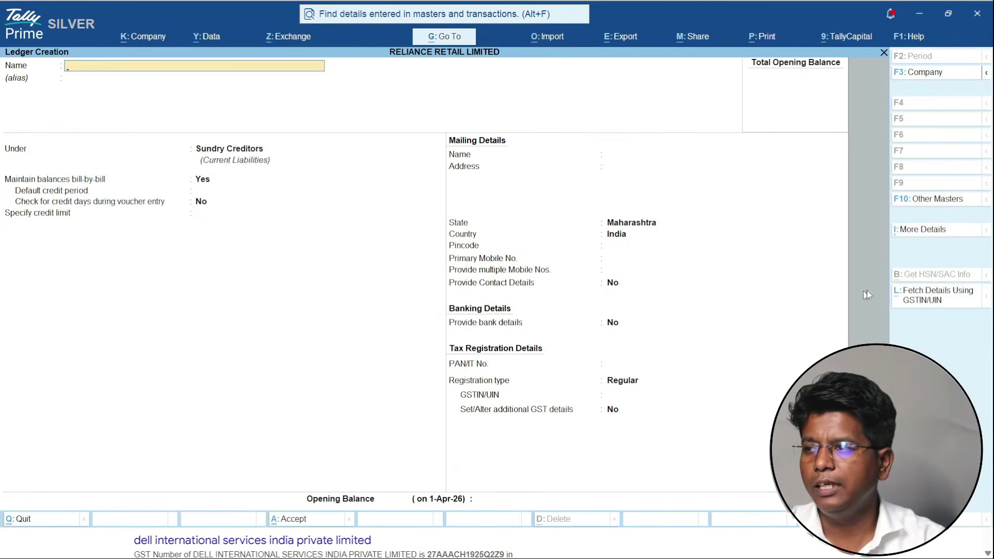
- Create the Dell International Services India creditor ledger with its Bhiwandi address, PAN and GSTIN
click(963, 299)
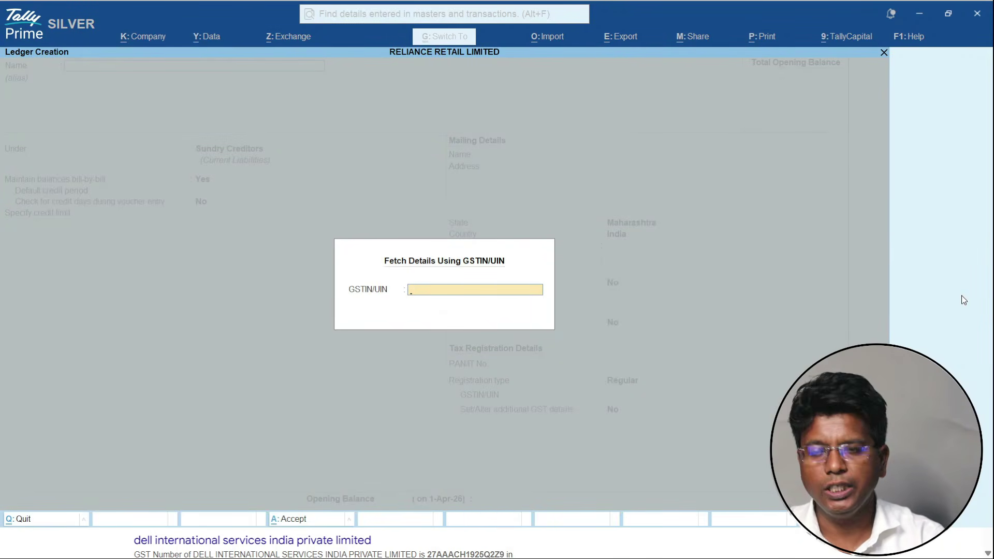
key(ctrl+v)
key(Return)
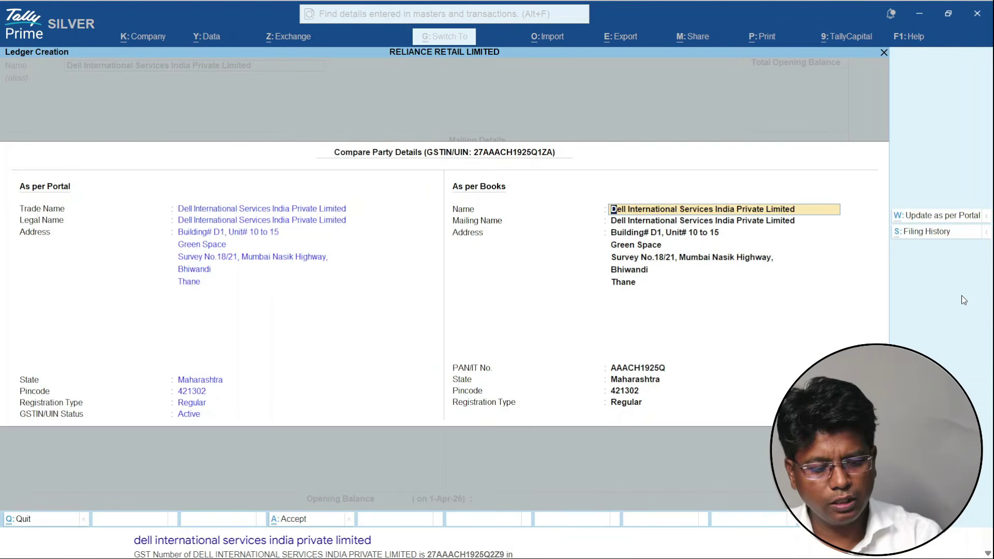
key(ctrl+a)
key(ctrl)
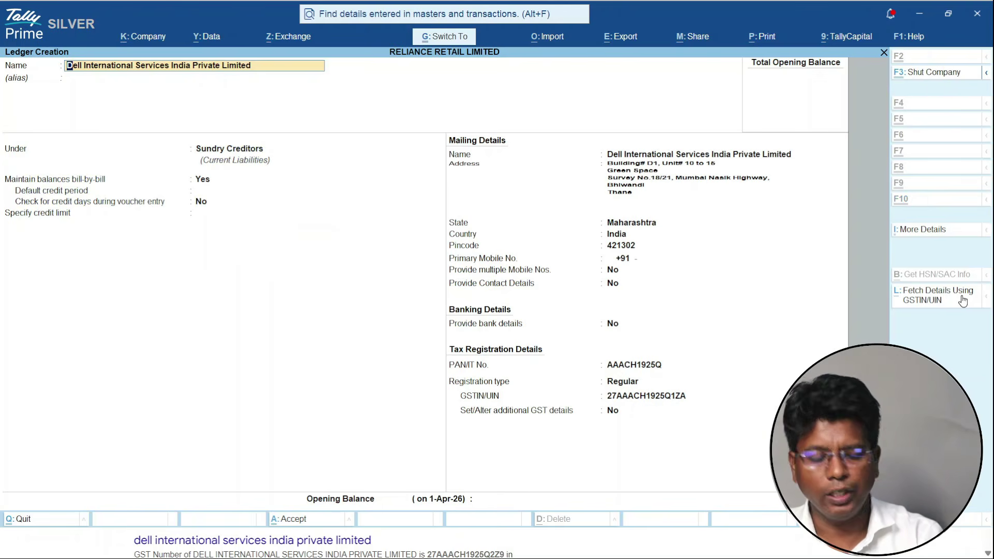
key(ctrl+a)
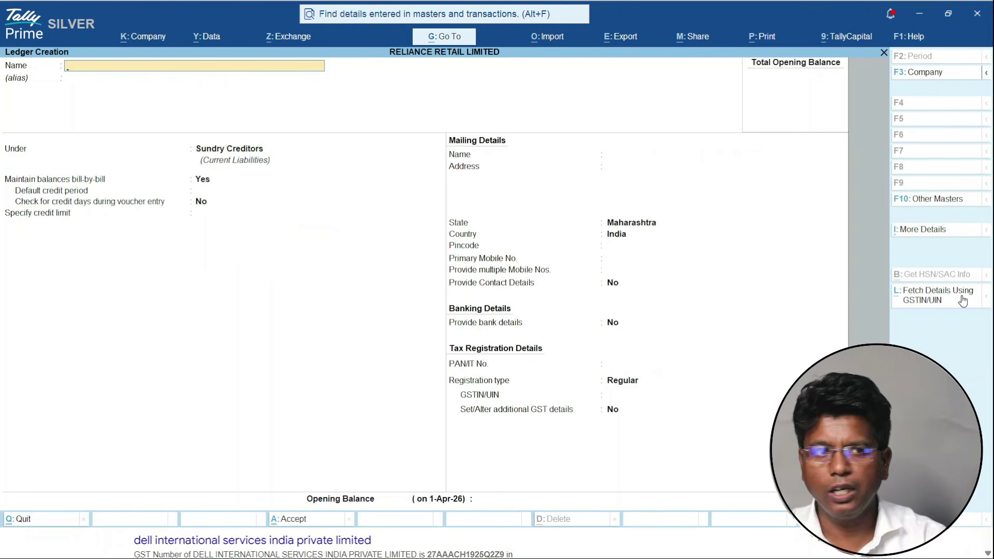
key(alt+Tab)
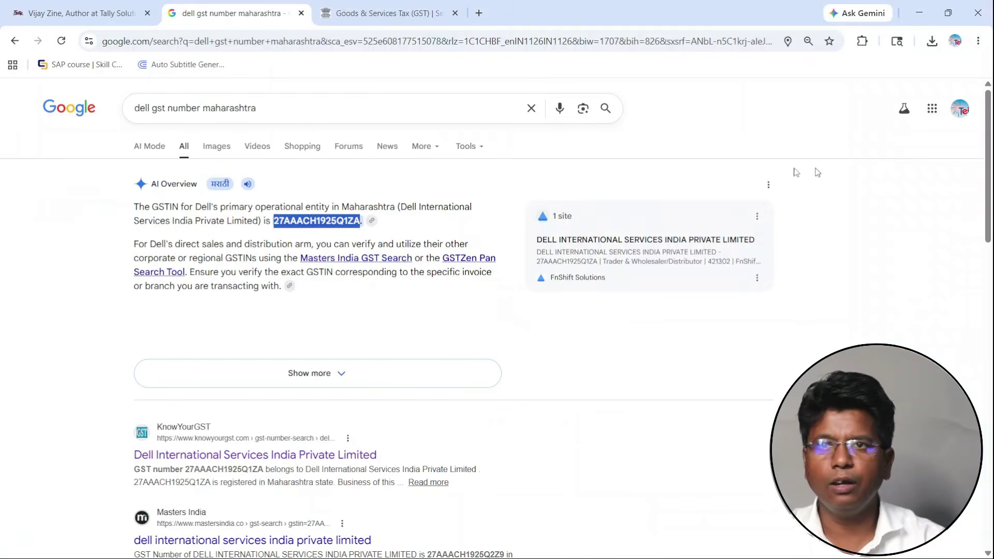
drag(148, 108, 128, 111)
click(149, 109)
text(sam)
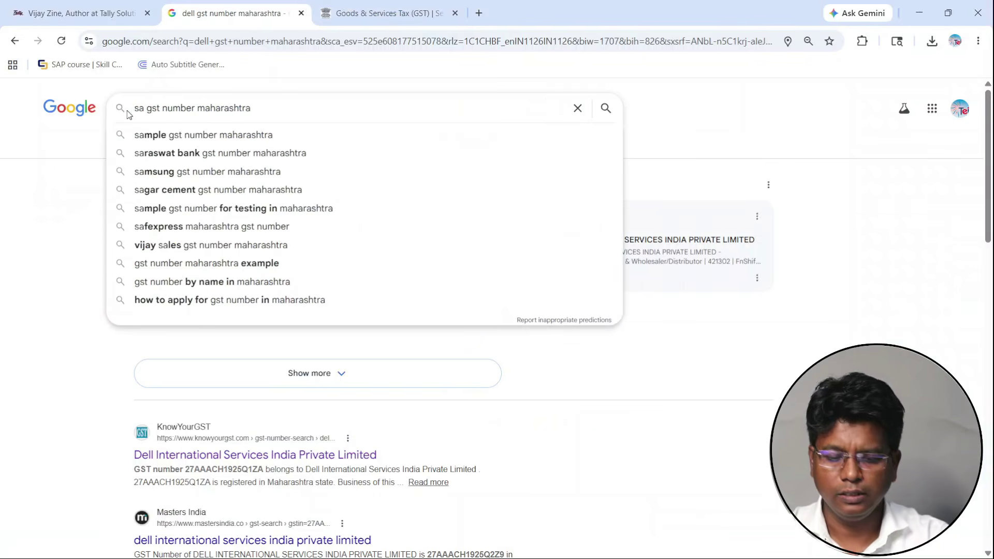
text(sung)
key(Down)
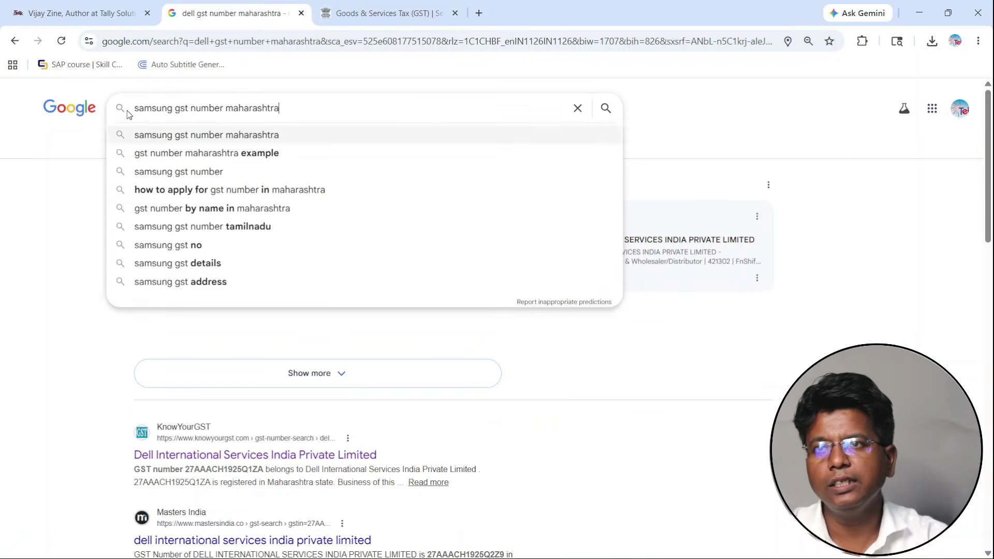
key(Return)
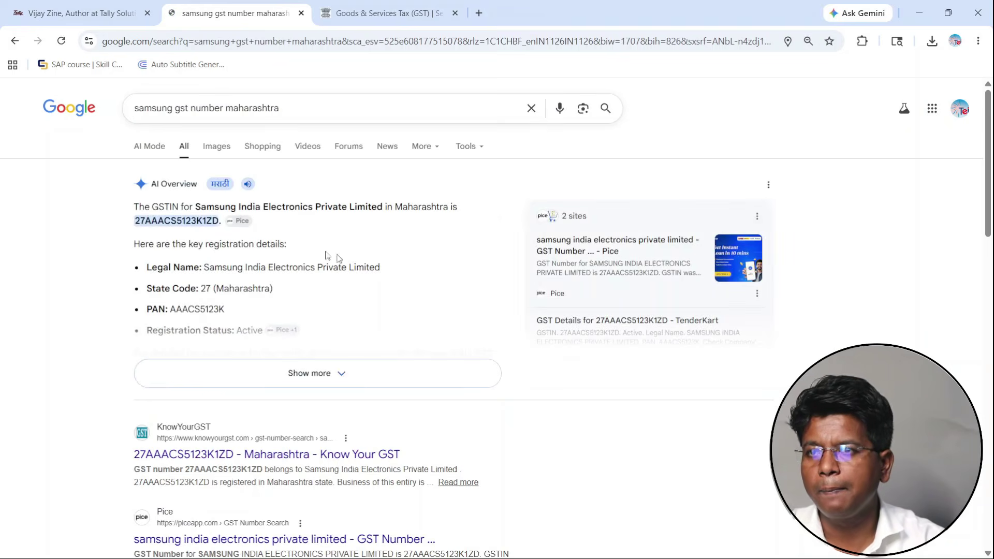
double_click(179, 222)
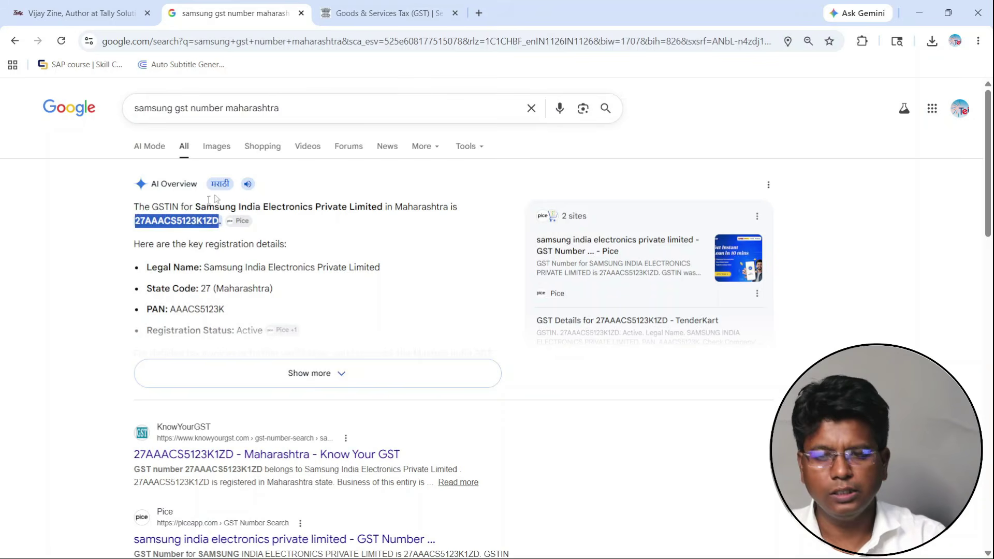
key(alt+Tab)
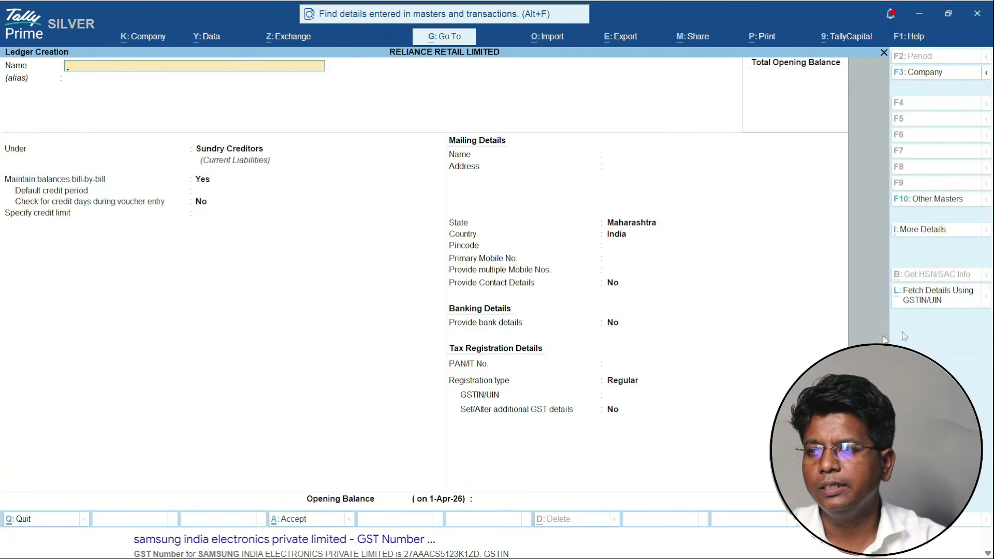
- Create the Samsung India Electronics creditor ledger with its Mumbai address, PAN and GSTIN
click(952, 297)
key(ctrl+alt+v)
key(Return)
key(ctrl+a)
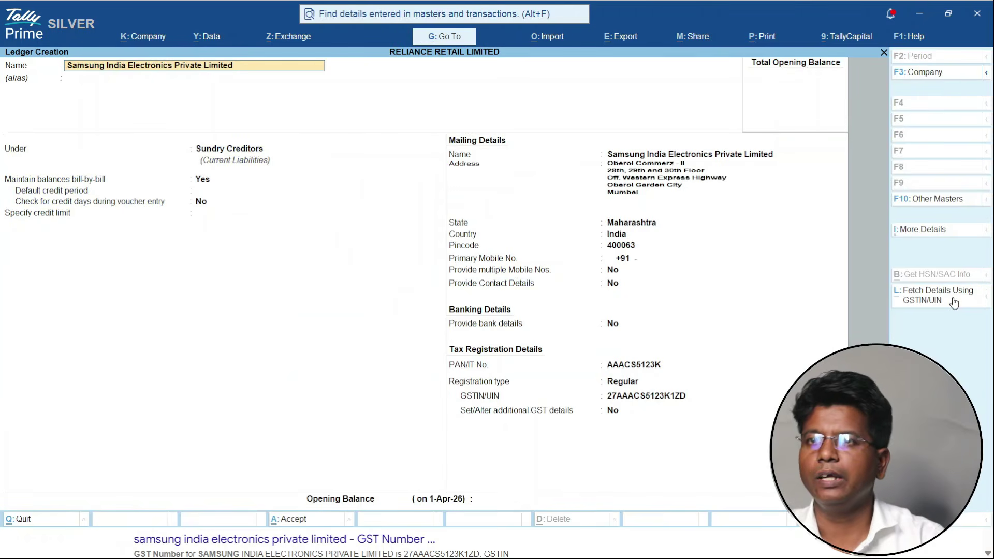
key(ctrl+a)
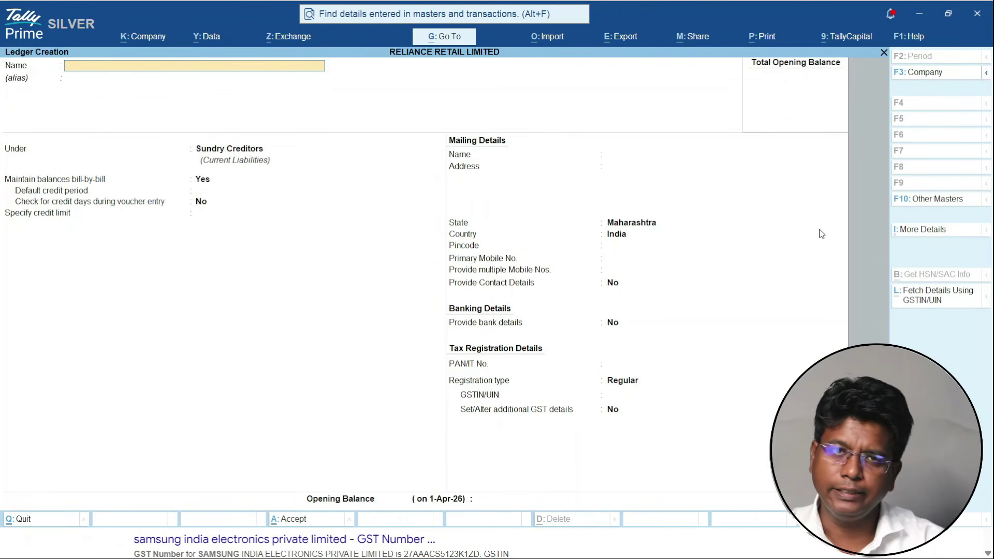
key(alt+Tab)
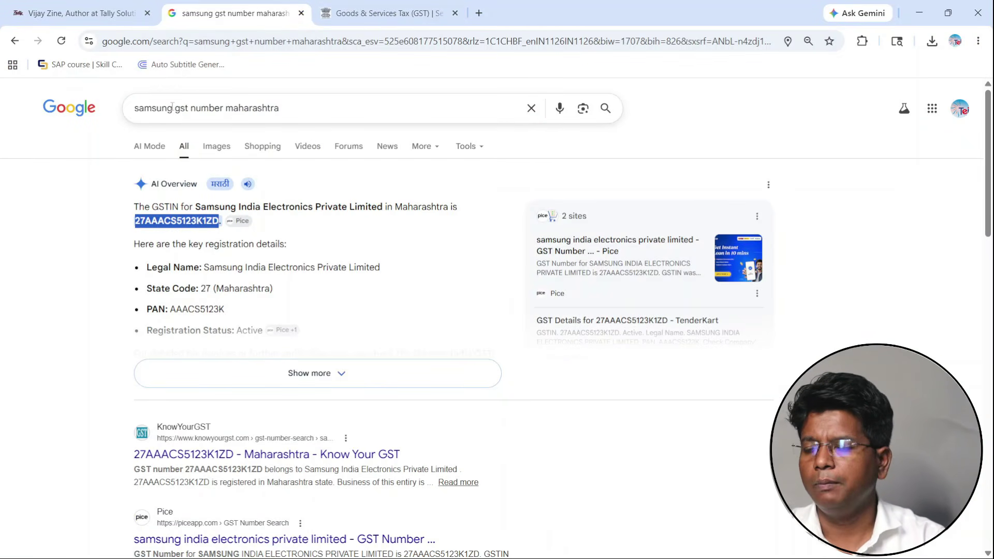
double_click(171, 107)
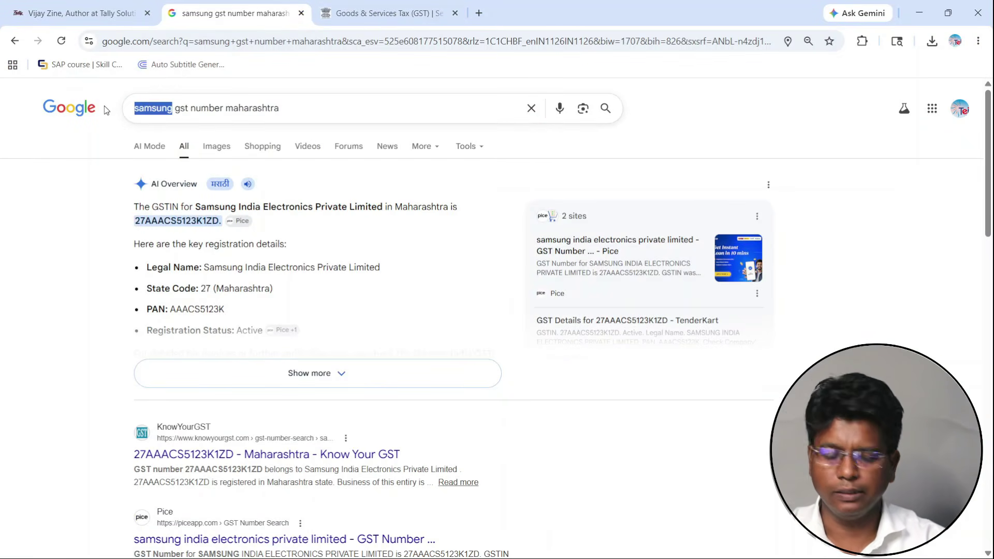
text(soni)
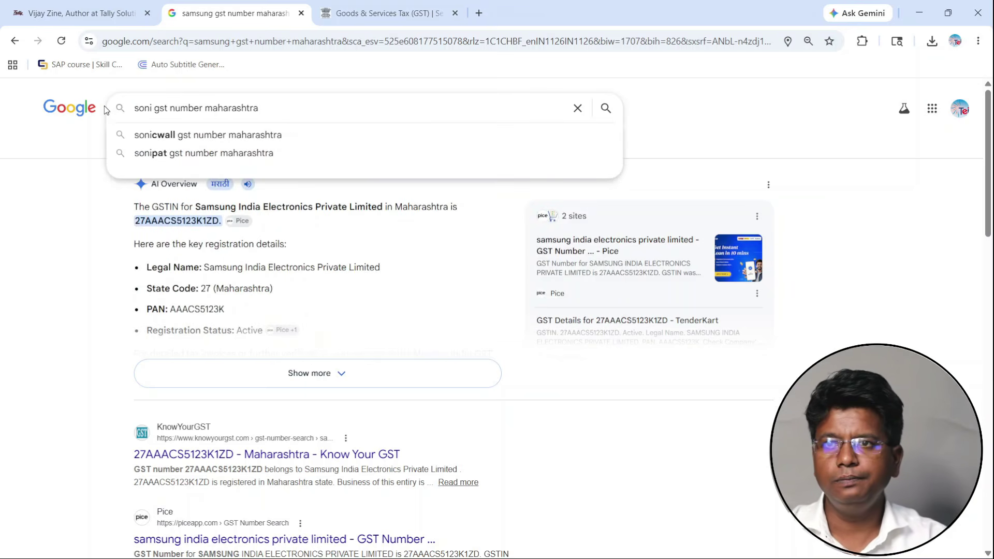
key(Return)
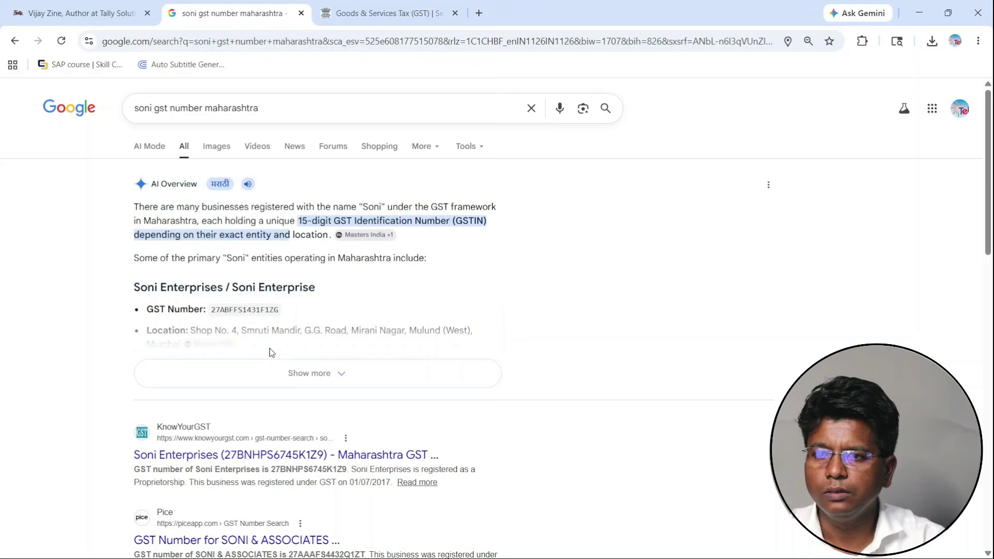
double_click(242, 310)
key(ctrl+c)
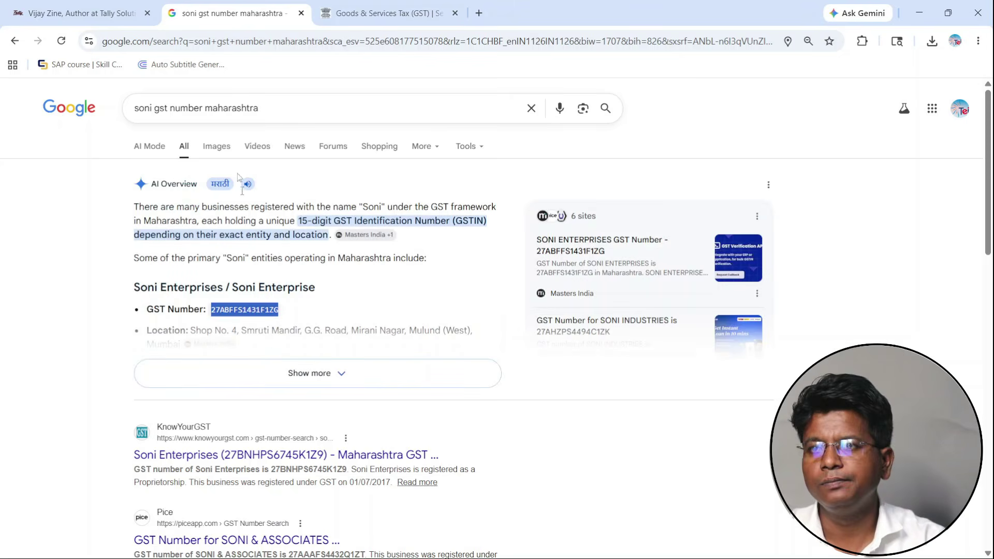
key(alt+Tab)
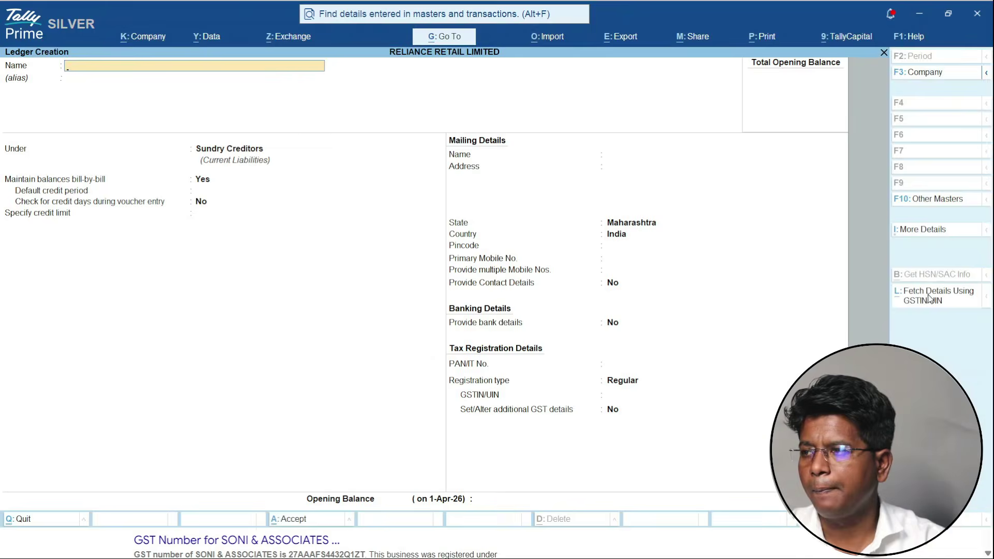
click(928, 298)
key(ctrl+v)
key(Return)
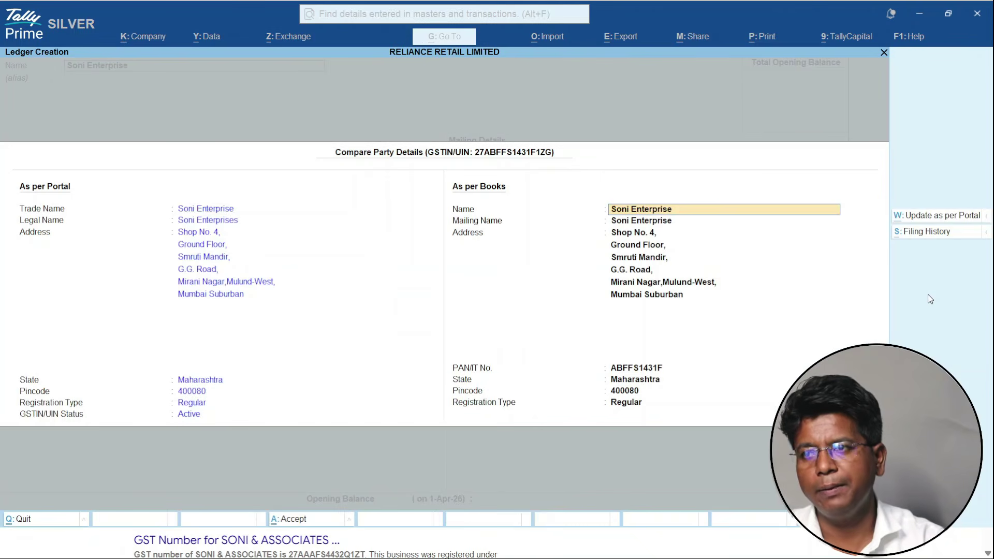
key(ctrl+a)
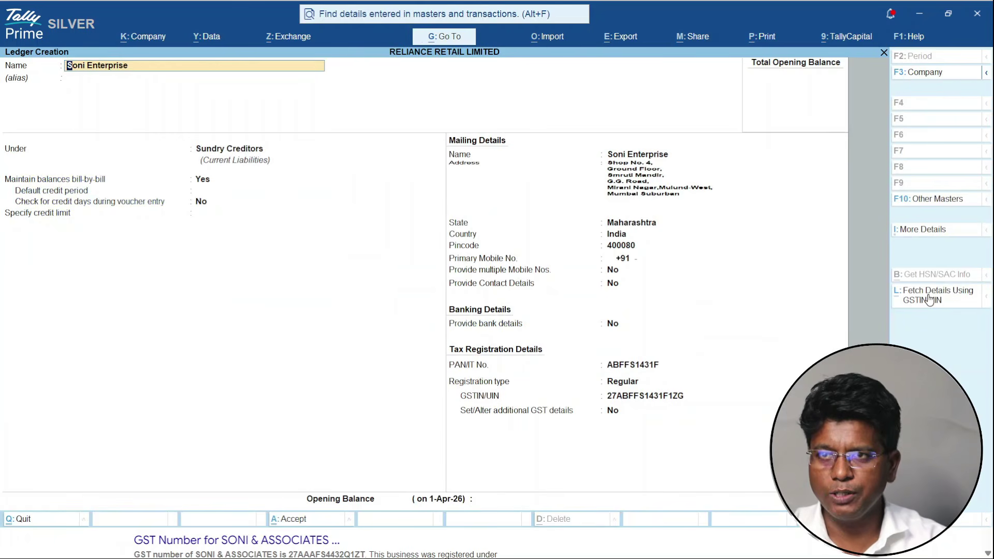
key(ctrl+a)
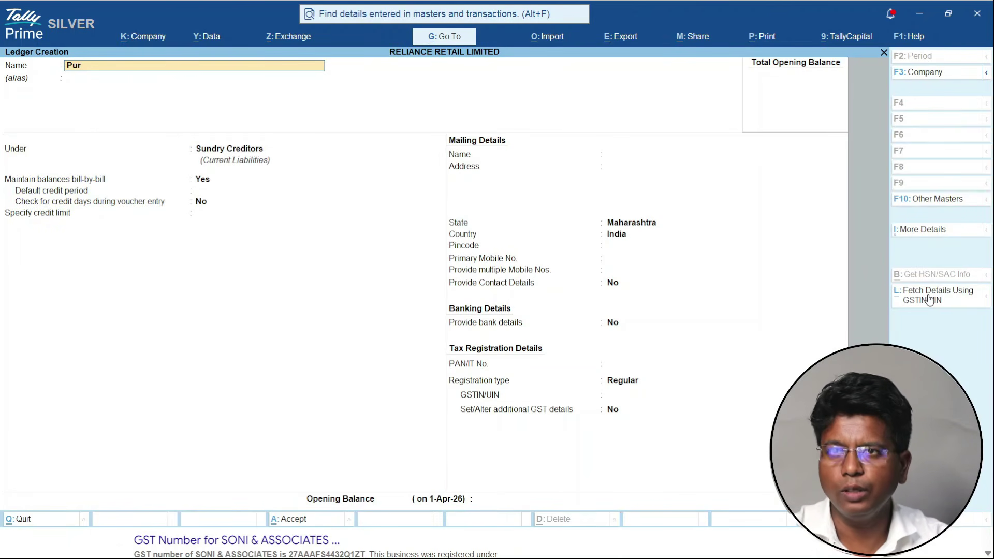
- Create and save a Purchase A/c ledger under Purchase Accounts with supply type Goods
text(Purchase a/)
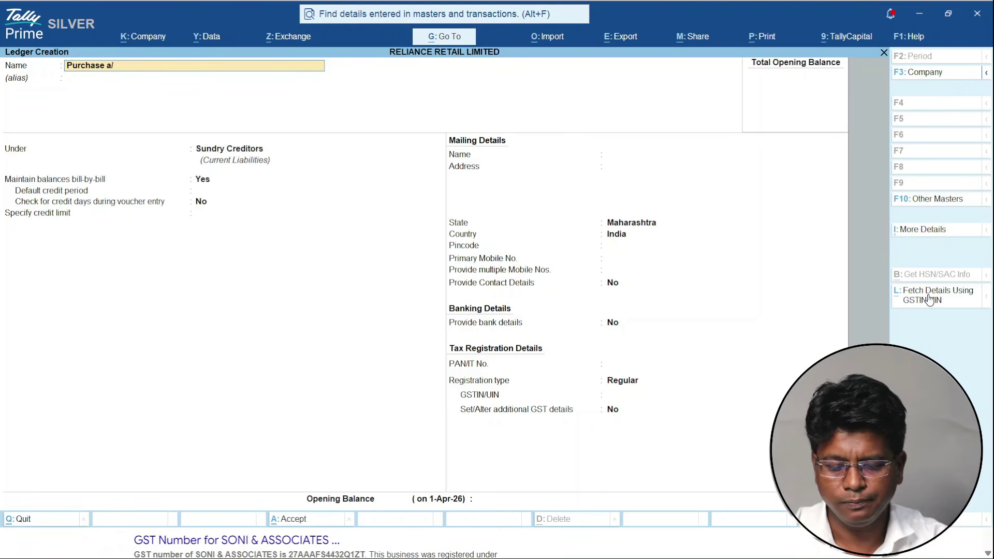
text(c)
key(Return)
text(Pu)
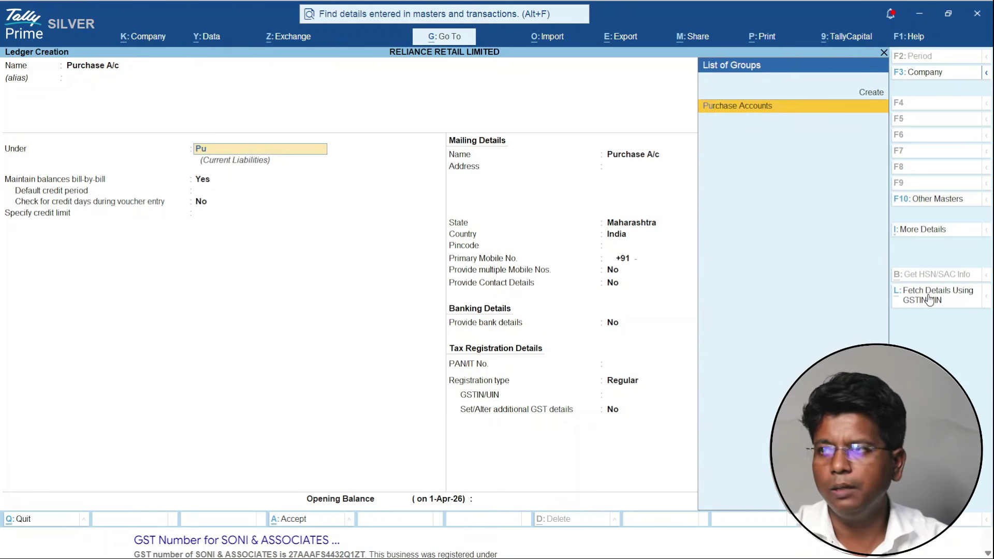
key(Return)
key(Return)
key(Return)
key(Return)
key(Return)
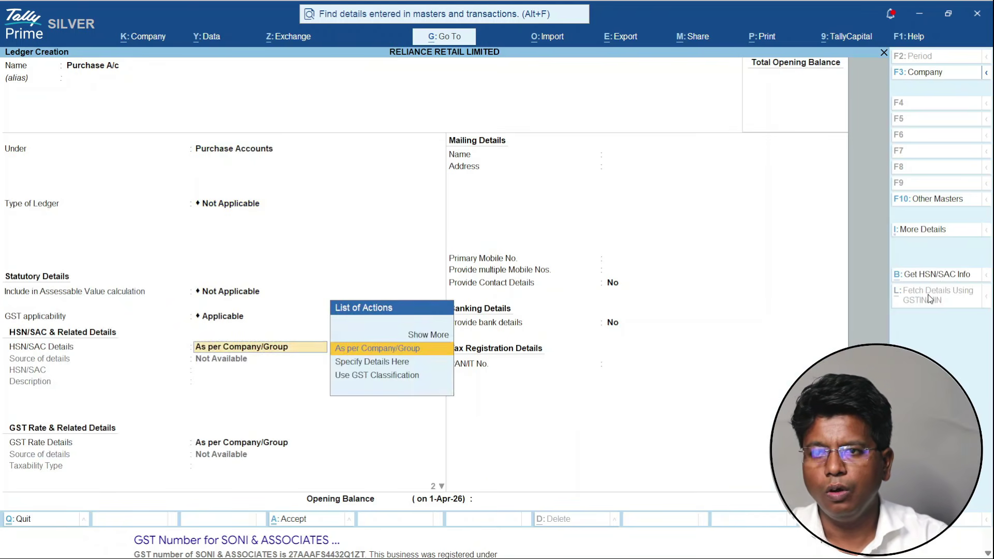
key(Up)
key(Return)
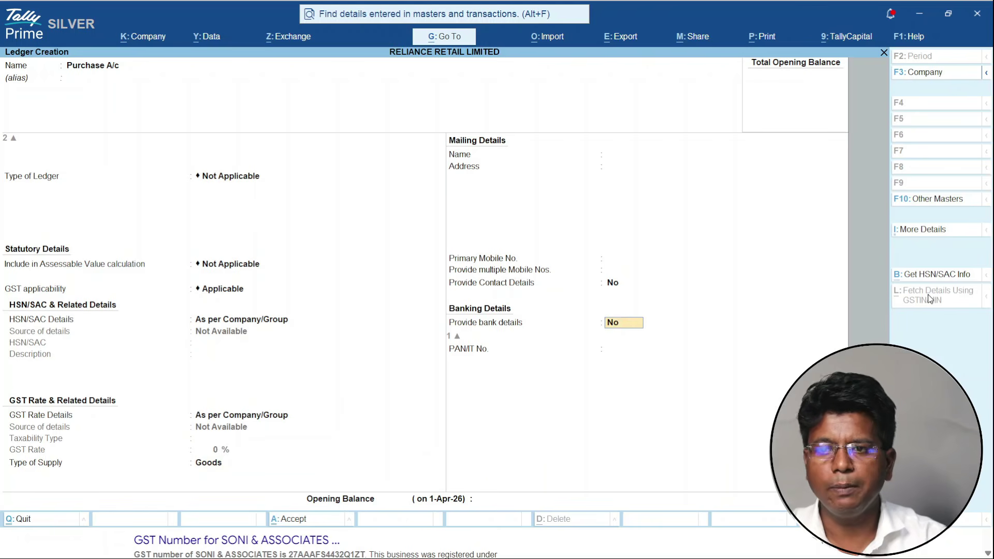
key(ctrl+a)
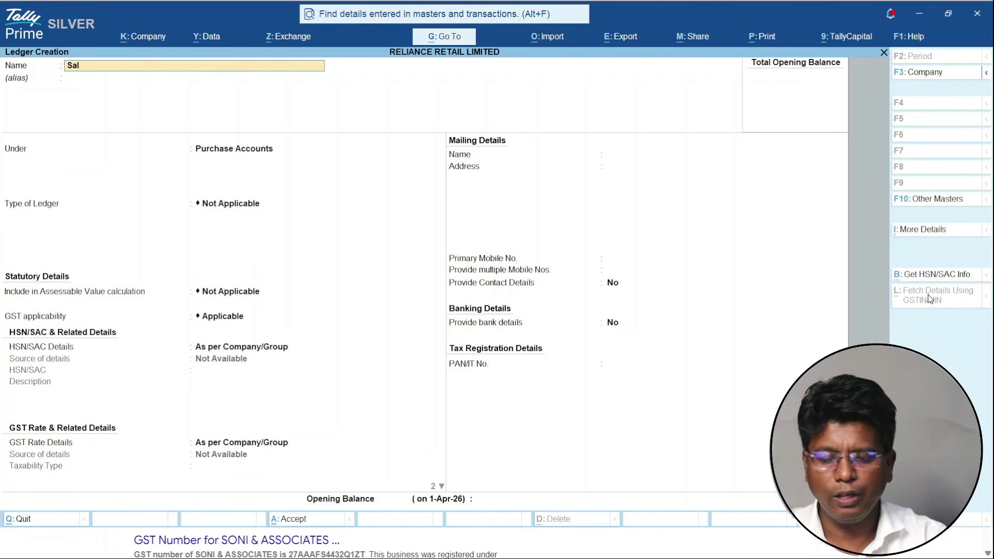
- Create and save a Sales A/c ledger under Sales Accounts with supply type Goods
text(Sales a/c)
key(Return)
key(Return)
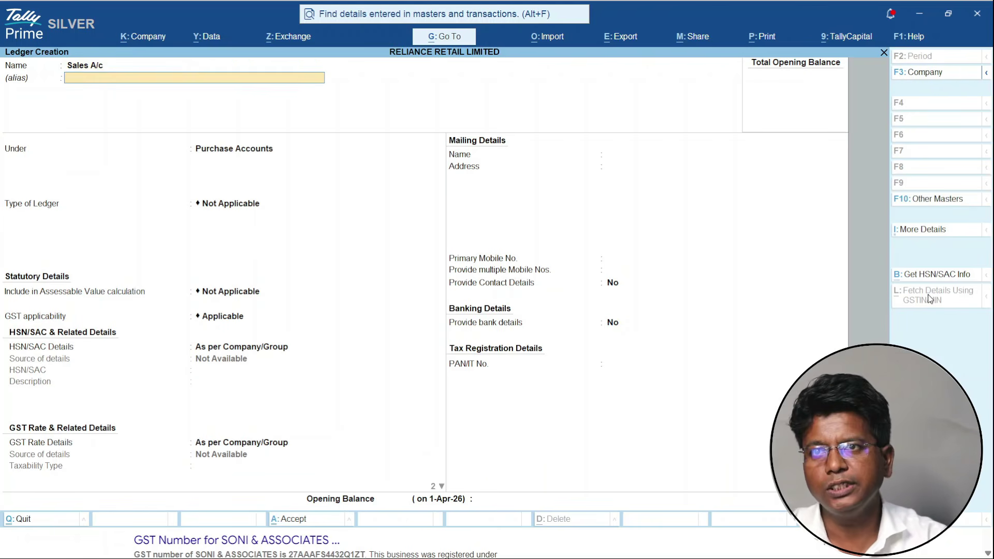
text(Sa)
key(Return)
key(Return)
key(Return)
key(Return)
key(Return)
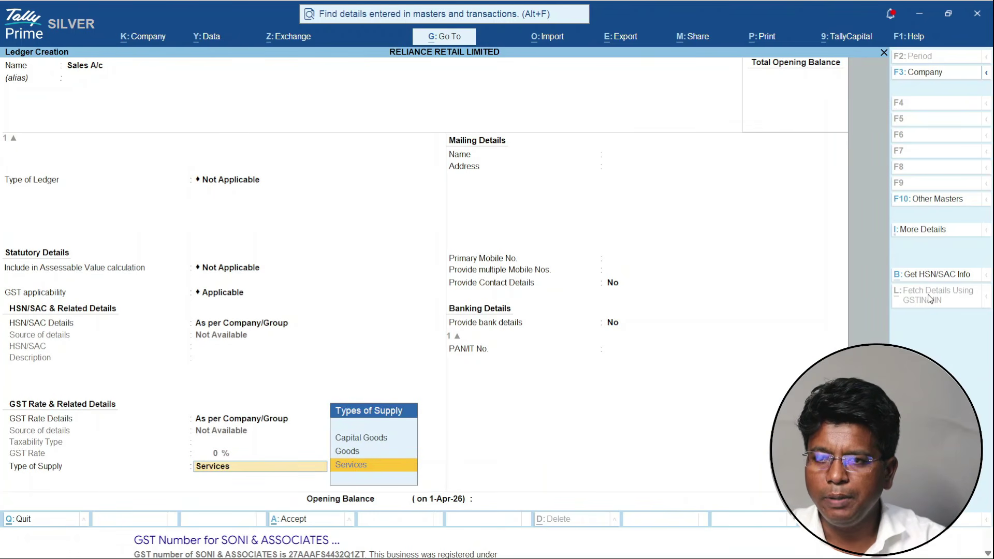
key(Up)
key(Return)
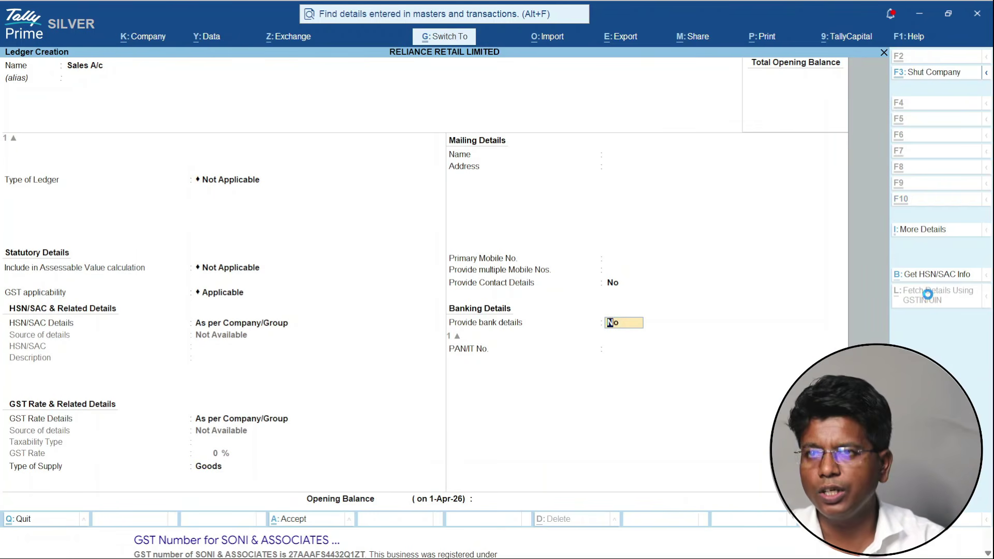
key(Return)
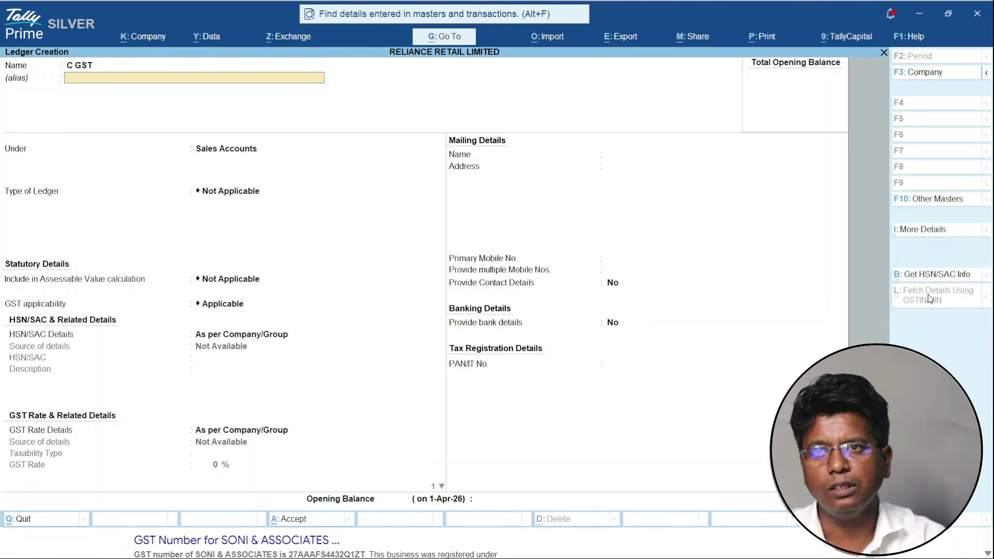
- Save a C GST ledger under Duties & Taxes with duty type GST and tax type CGST
key(Return)
text(du)
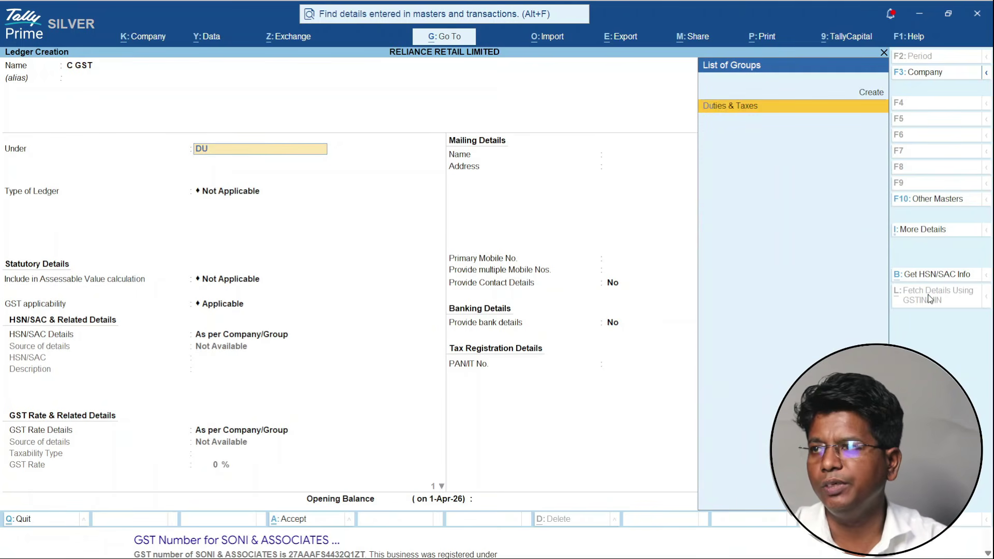
key(Return)
key(Up)
key(Return)
key(Down)
key(Return)
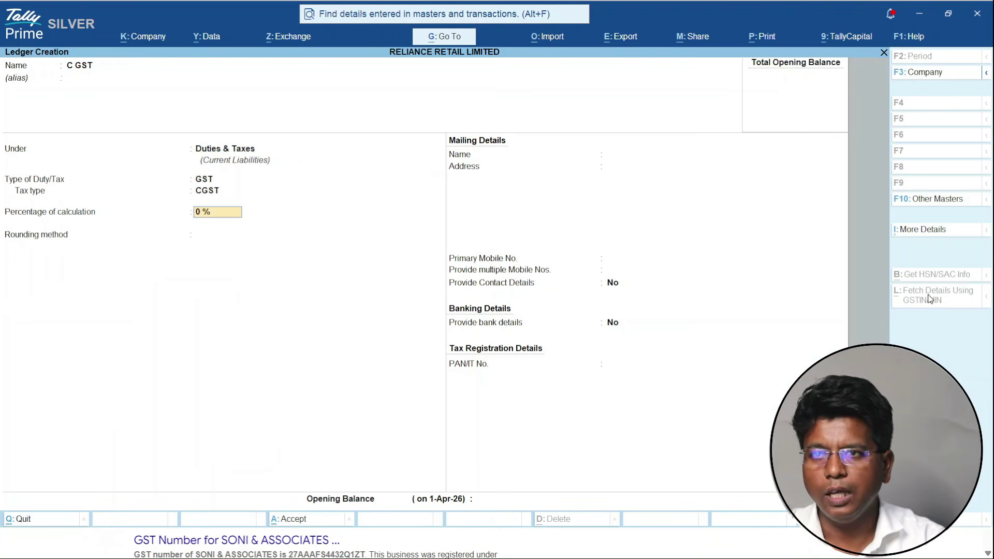
key(ctrl)
key(ctrl+a)
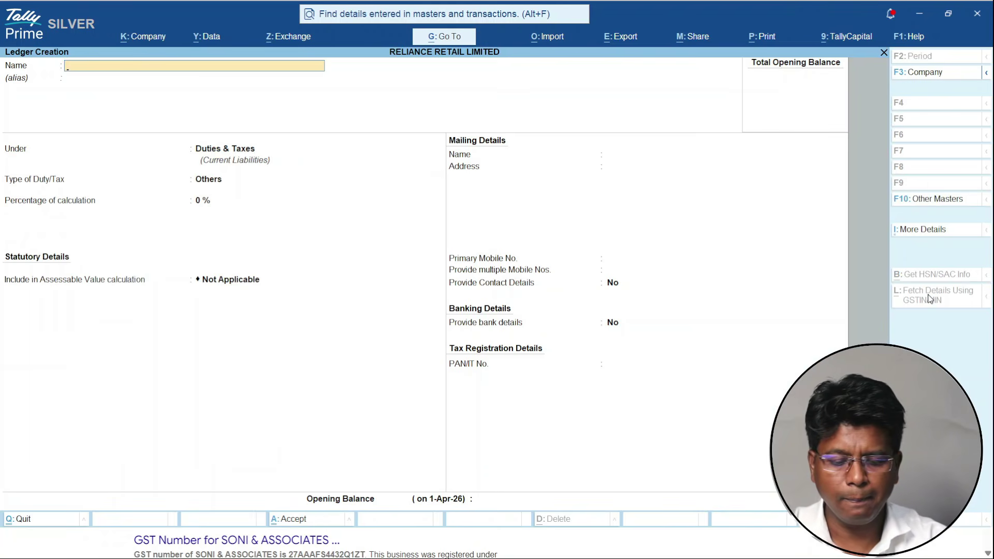
- Save an S GST ledger under Duties & Taxes with tax type SGST/UTGST, then close the form
key(Return)
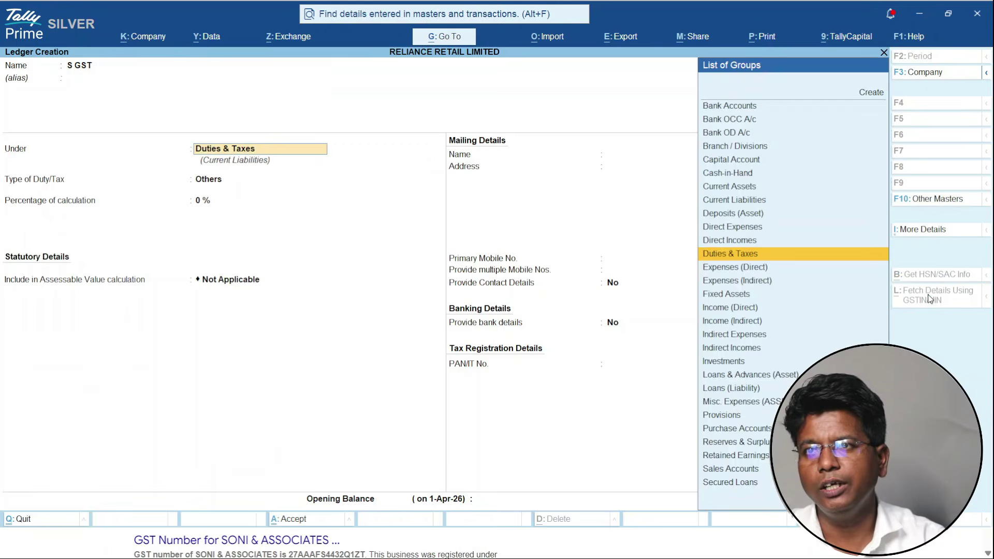
key(Return)
key(Up)
key(Return)
key(Down)
key(Down)
key(Return)
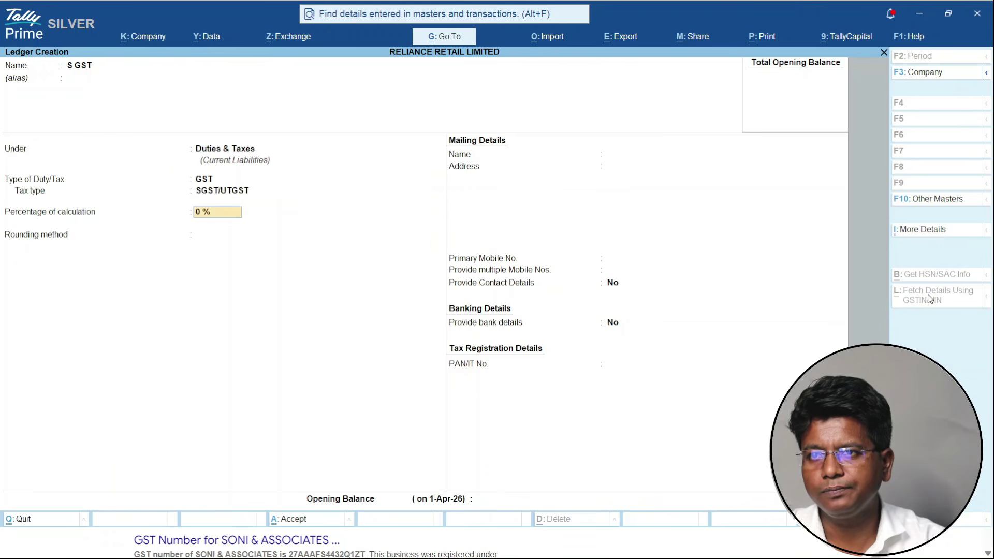
key(Return)
key(ctrl+a)
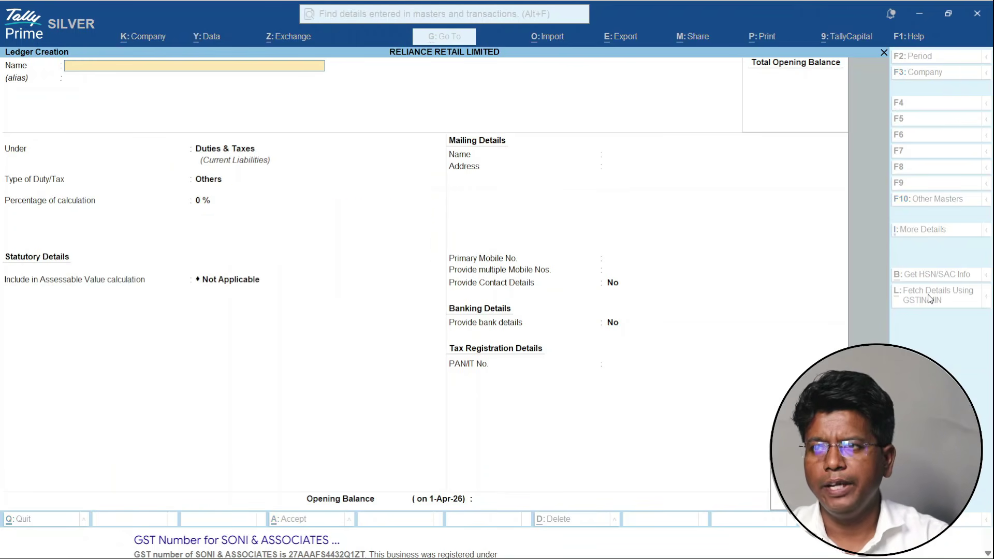
key(Escape)
key(Escape)
- Review the ten existing ledgers via Alter > Ledger, then return to the Gateway of Tally
key(Down)
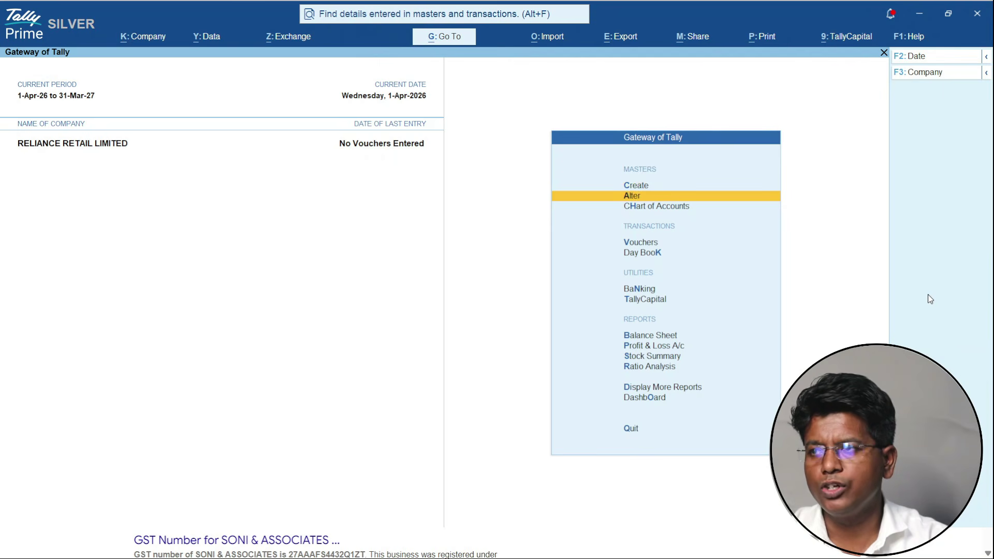
key(Return)
key(Down)
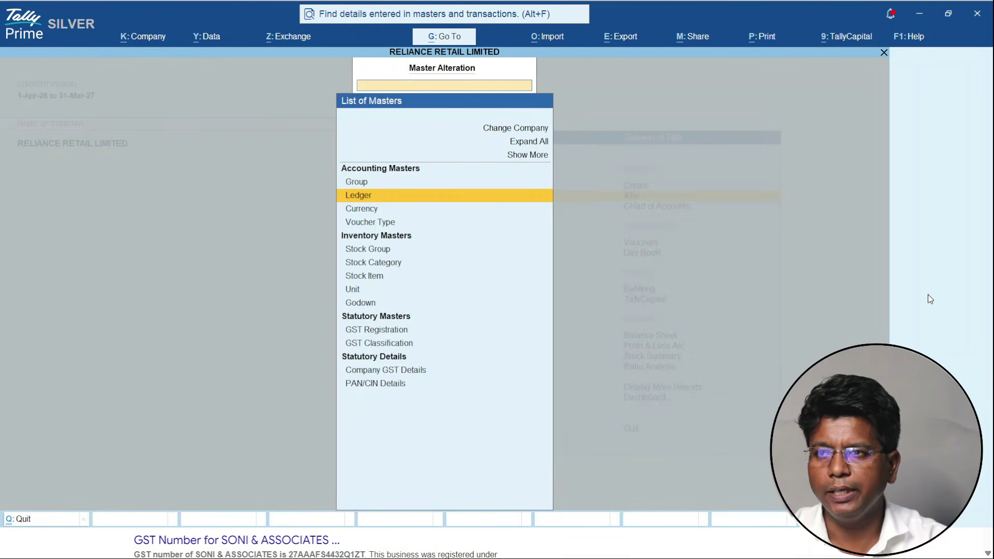
key(Return)
key(Down)
key(Down)
key(Down)
key(Down)
key(Down)
key(Down)
key(Down)
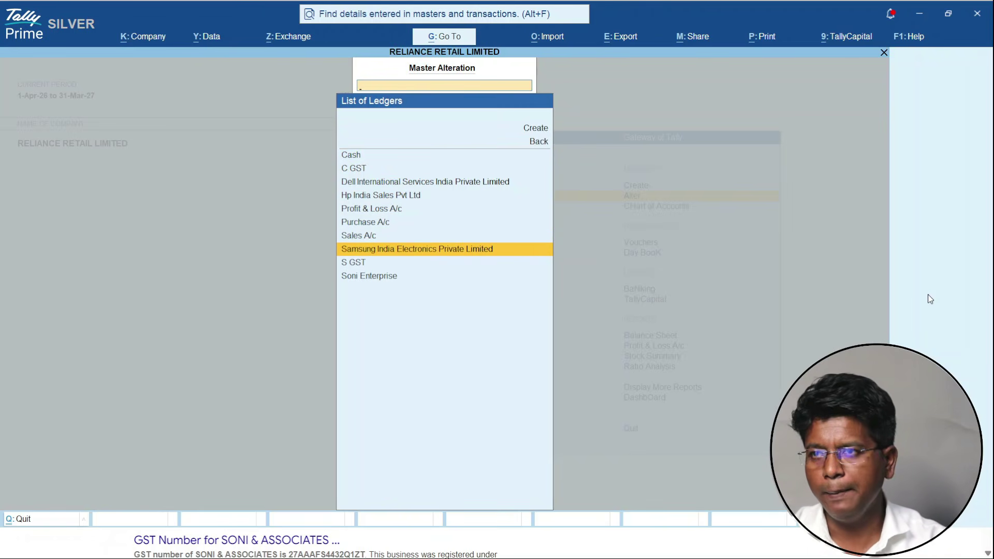
key(Escape)
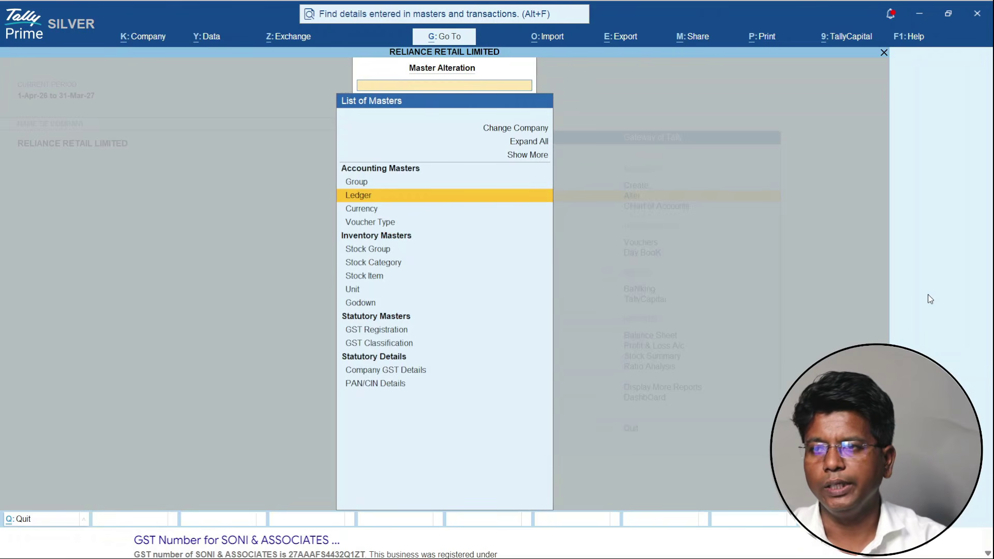
key(Escape)
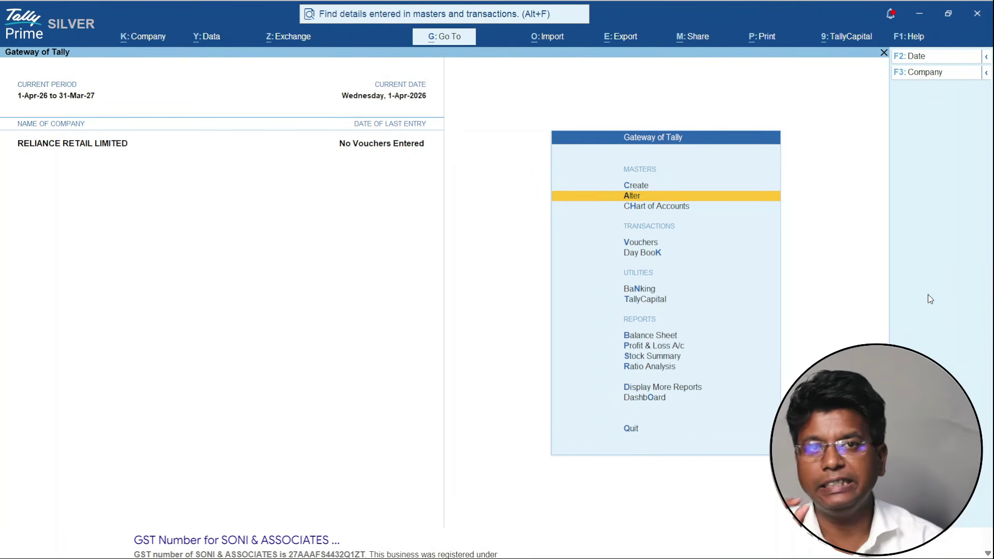
key(Up)
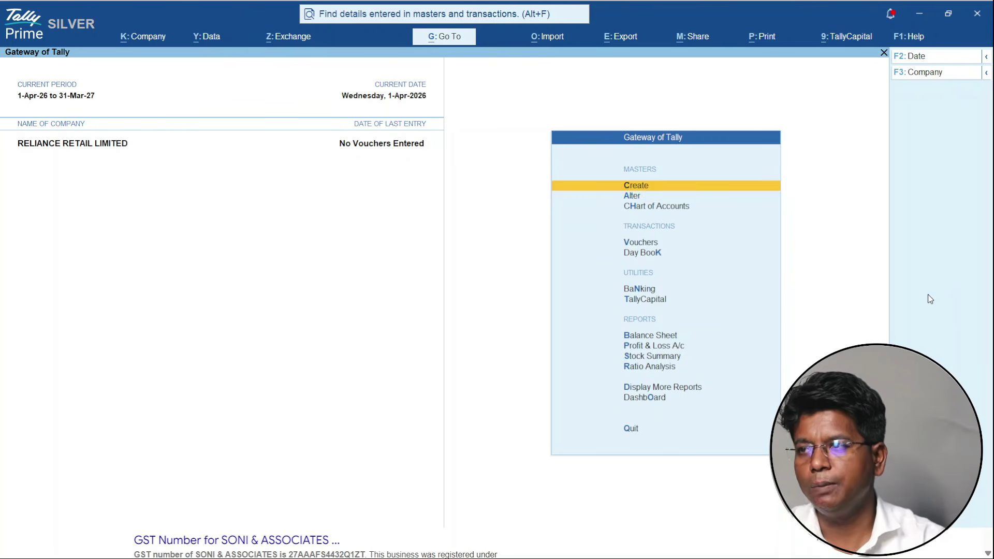
- Start a stock item named Samsung S17 under a newly created Mobile stock group
key(Return)
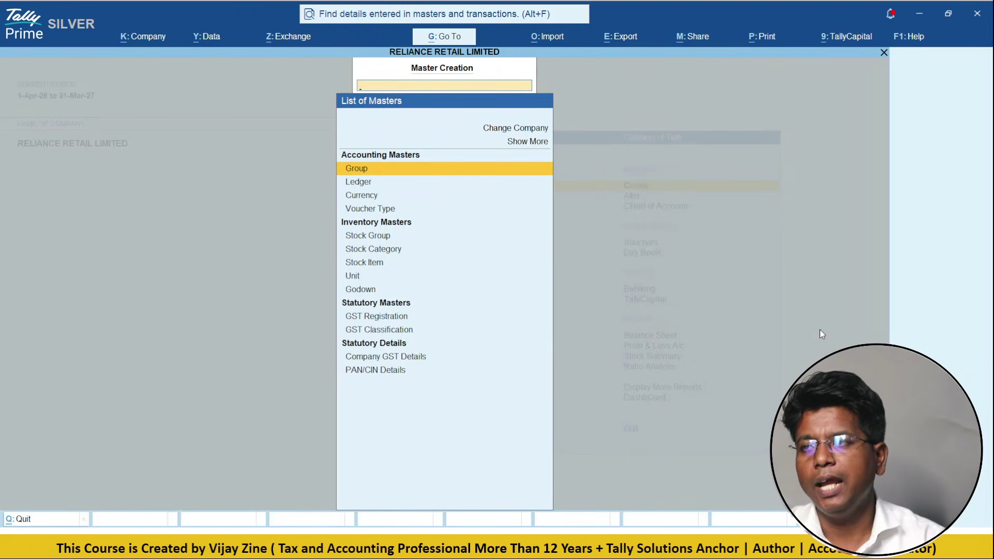
key(Escape)
key(Return)
key(Down)
key(Down)
key(Down)
key(Down)
key(Down)
key(Down)
key(Return)
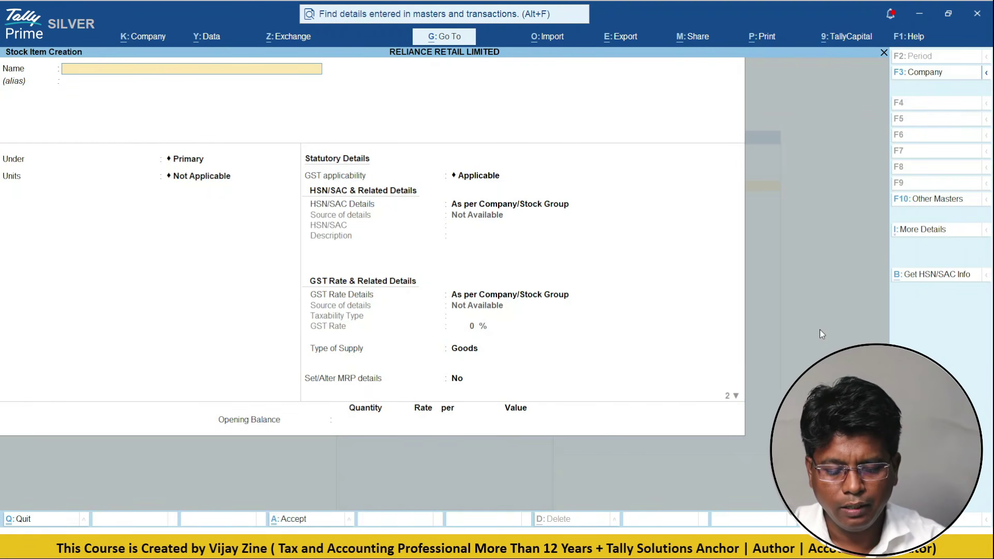
text(SA)
key(BackSpace)
text(amsung)
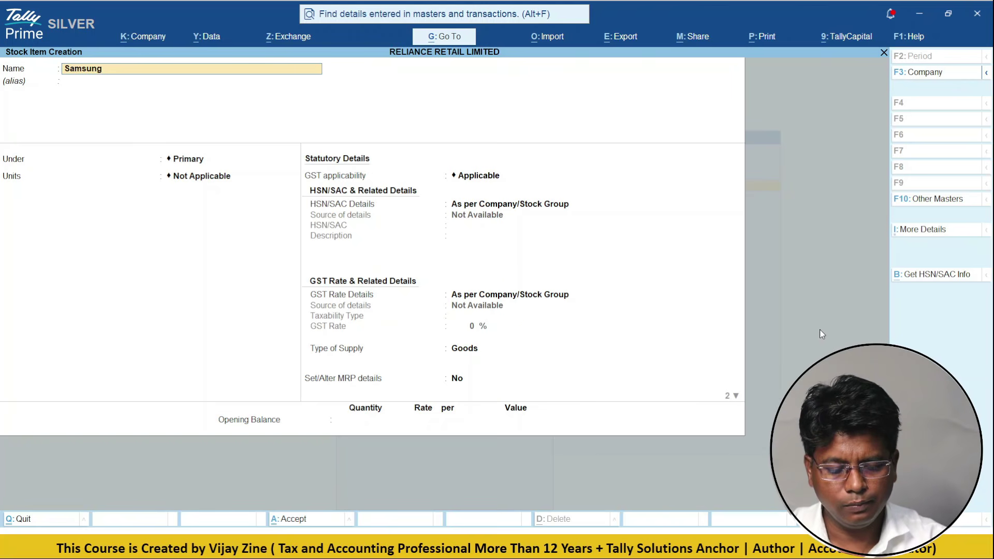
text( S)
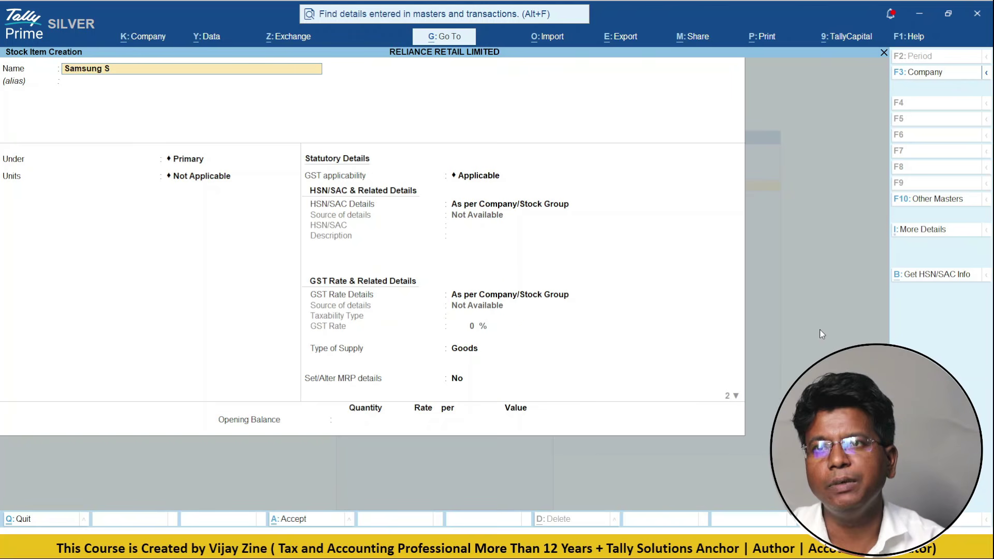
text(17)
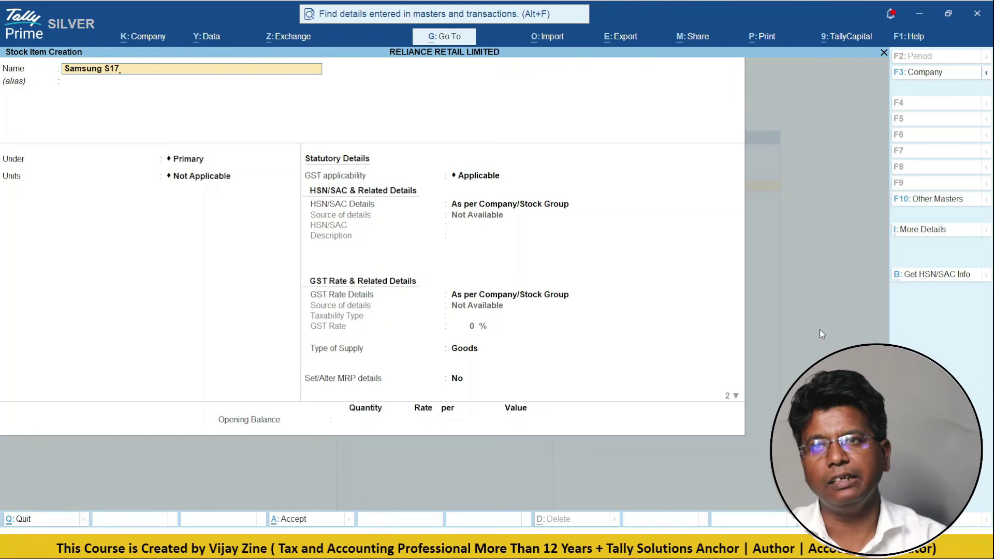
key(Return)
key(Return)
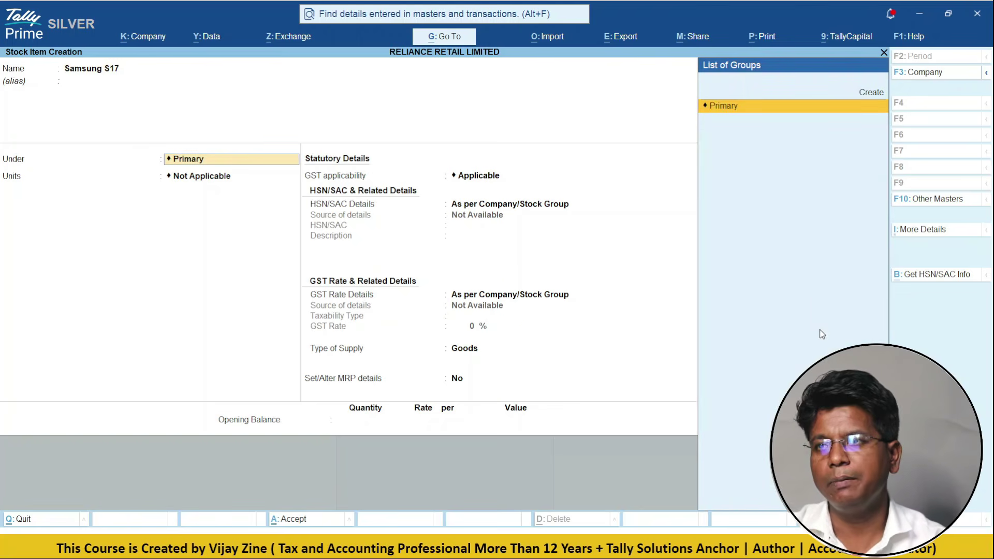
key(Up)
key(Return)
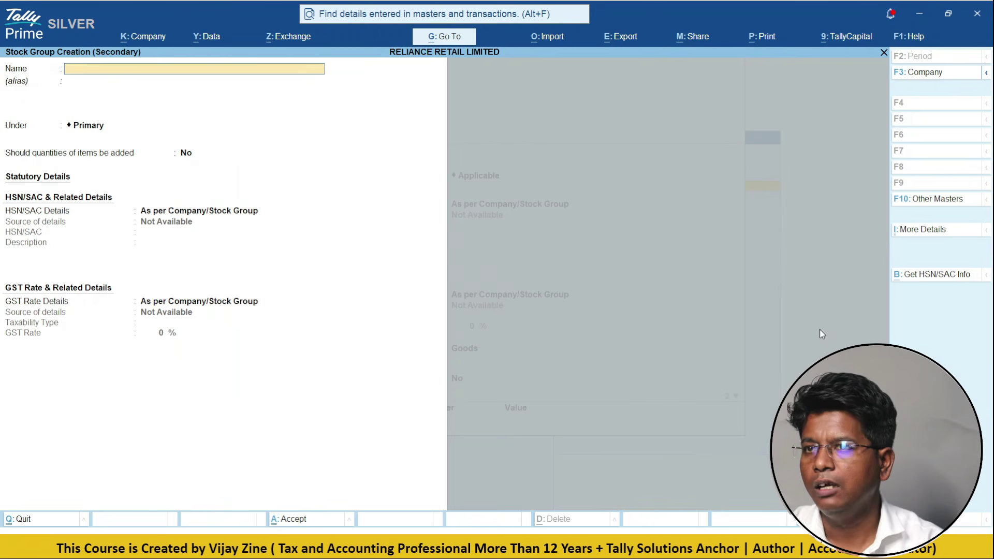
text(Mobile)
key(Return)
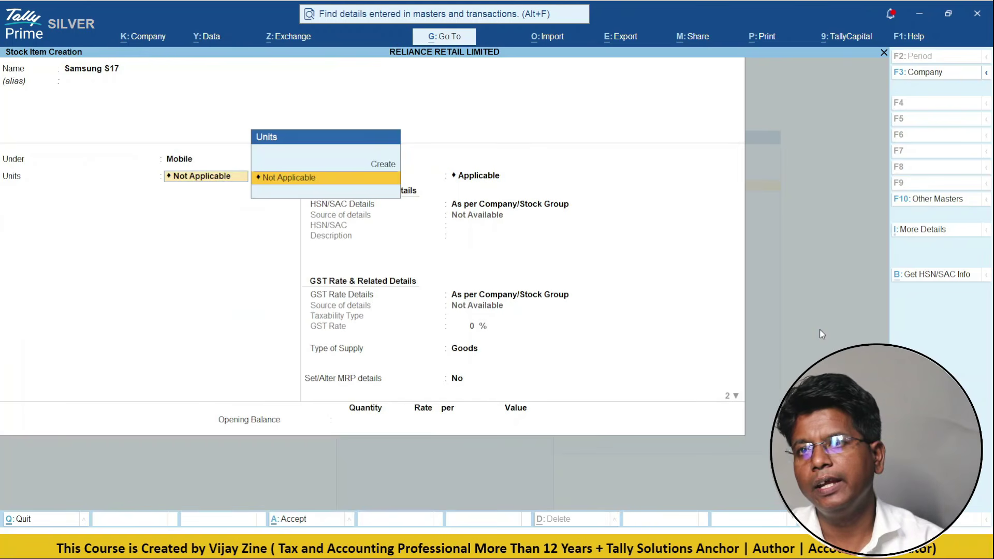
- Create unit Nos with formal name Numbers and UQC NOS-NUMBERS for the item
key(Up)
key(Return)
text(Nos)
key(Return)
key(Return)
key(BackSpace)
text(Numb)
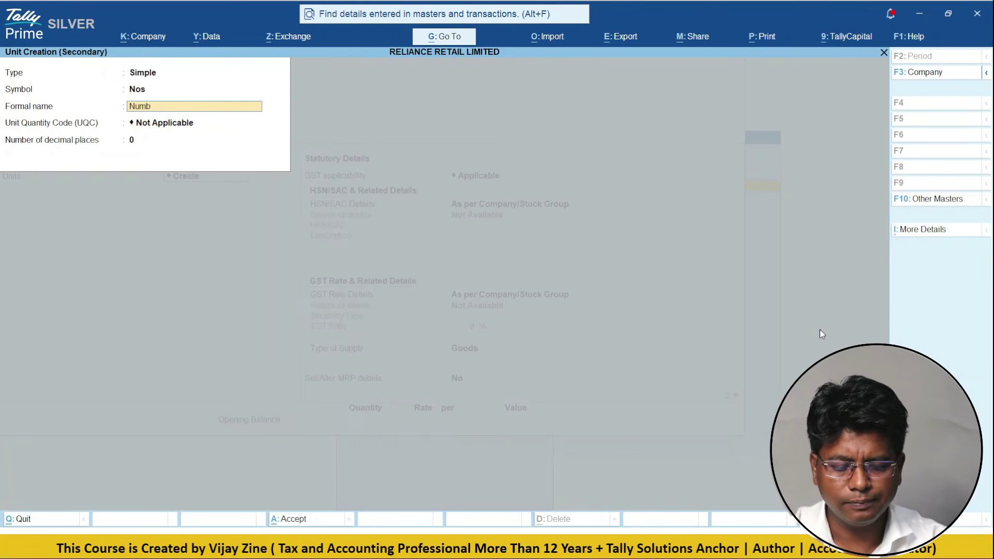
text(ers)
key(Return)
text(n)
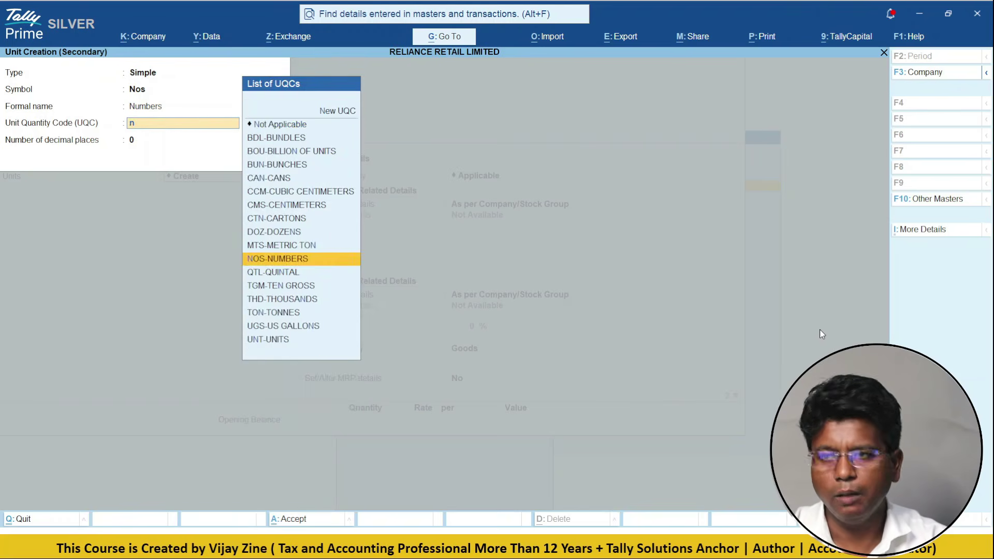
text(o)
key(Return)
key(Return)
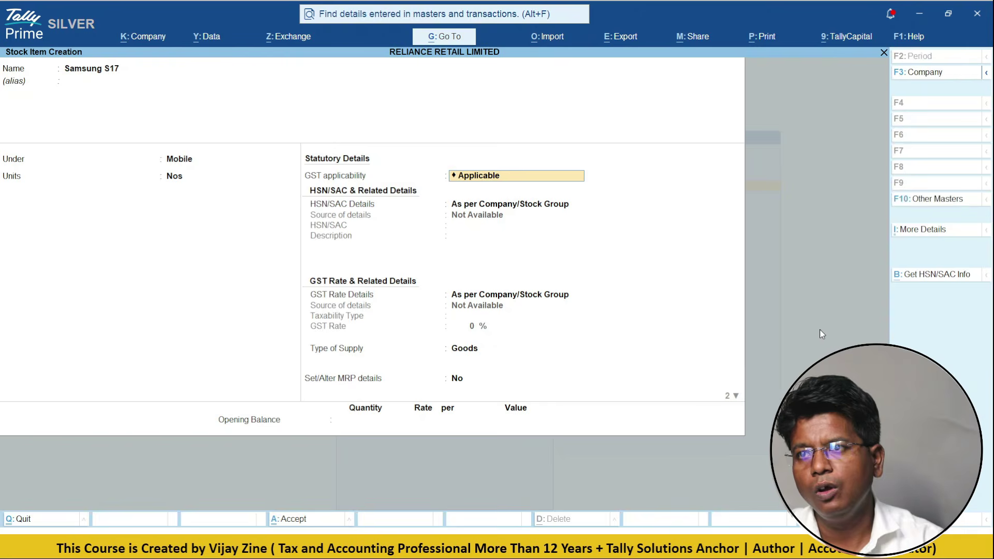
key(Return)
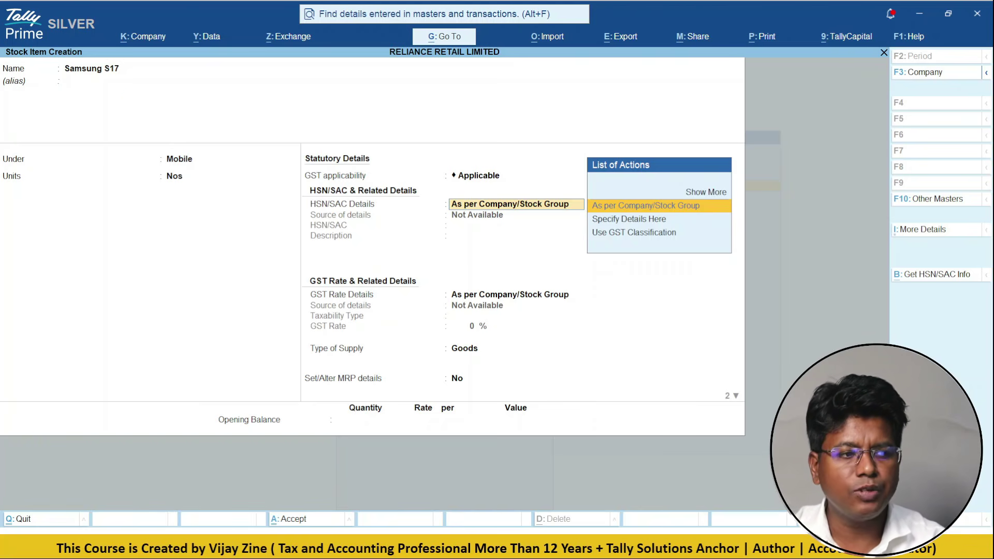
- Switch from the Samsung S17 item form to Chrome's Google results for the Soni GST number
key(alt+Tab)
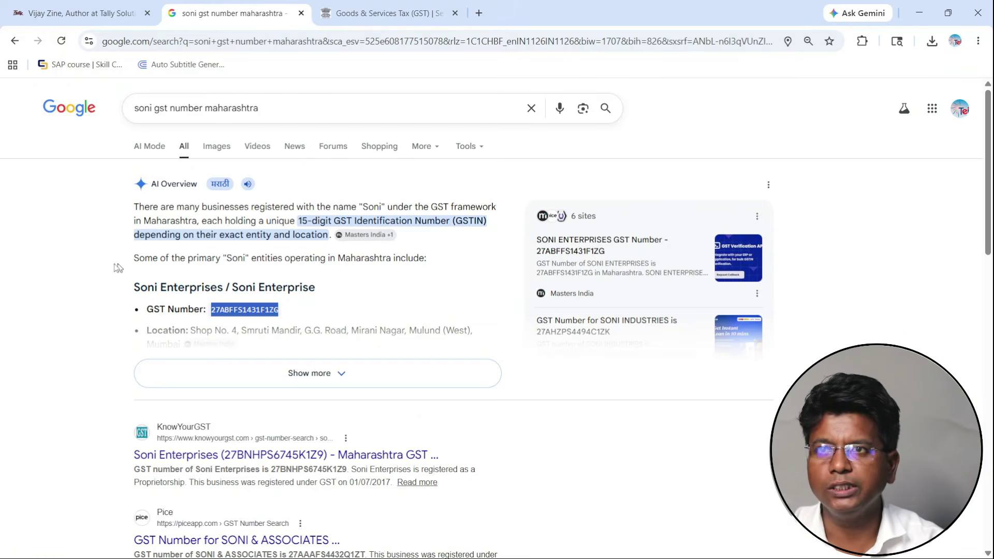
- Search Google for 'mobile hsn code' to find HSN 8517 at 18% GST, then return to TallyPrime
click(527, 107)
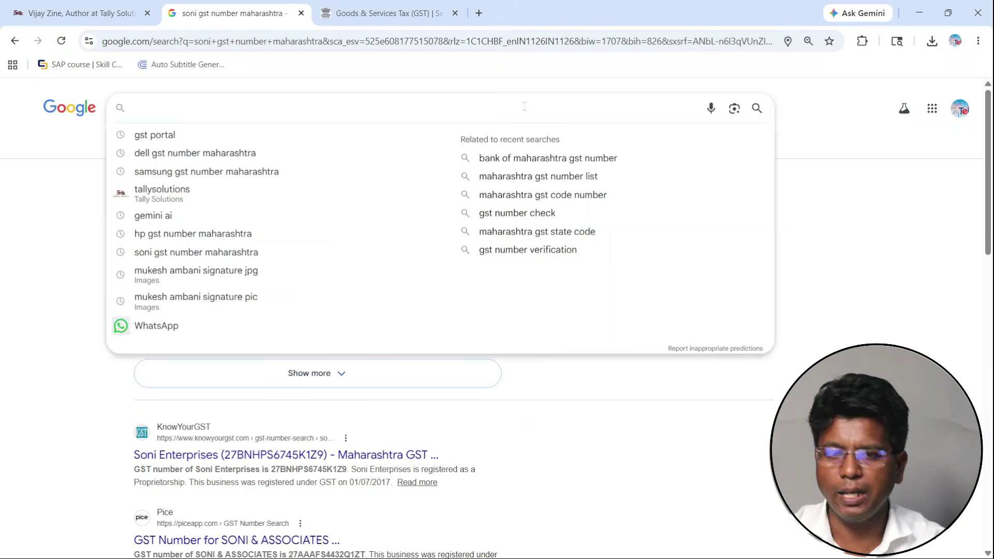
text(mobile)
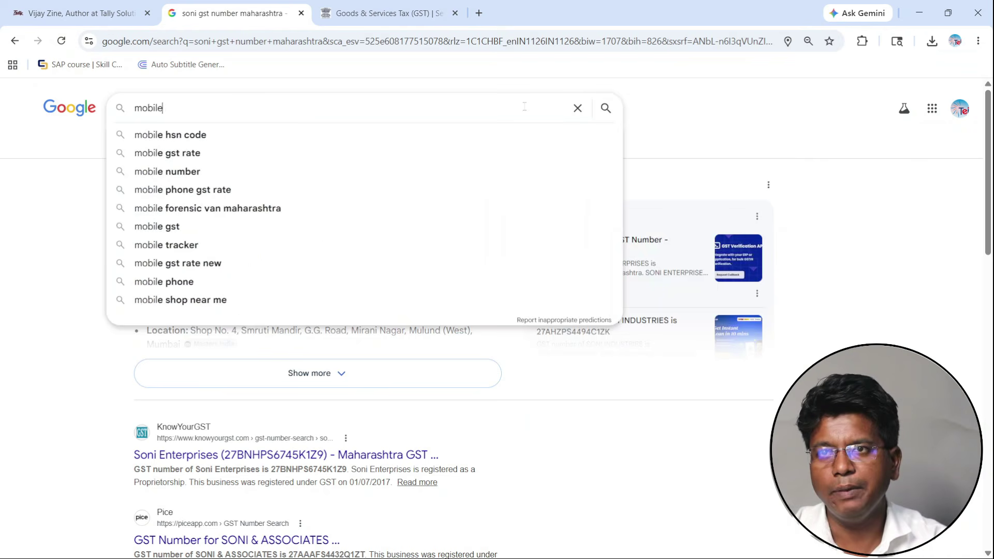
key(Down)
key(Return)
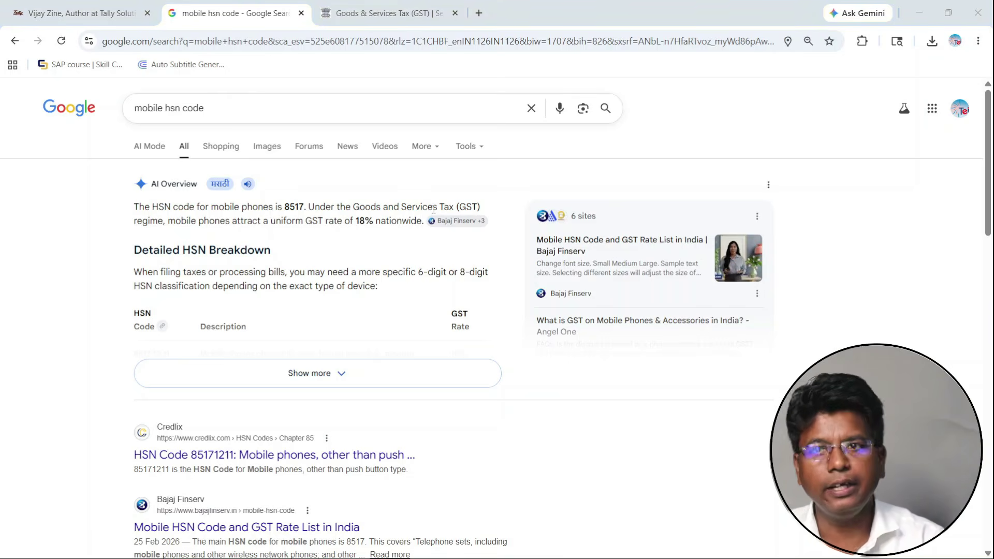
key(alt+Tab)
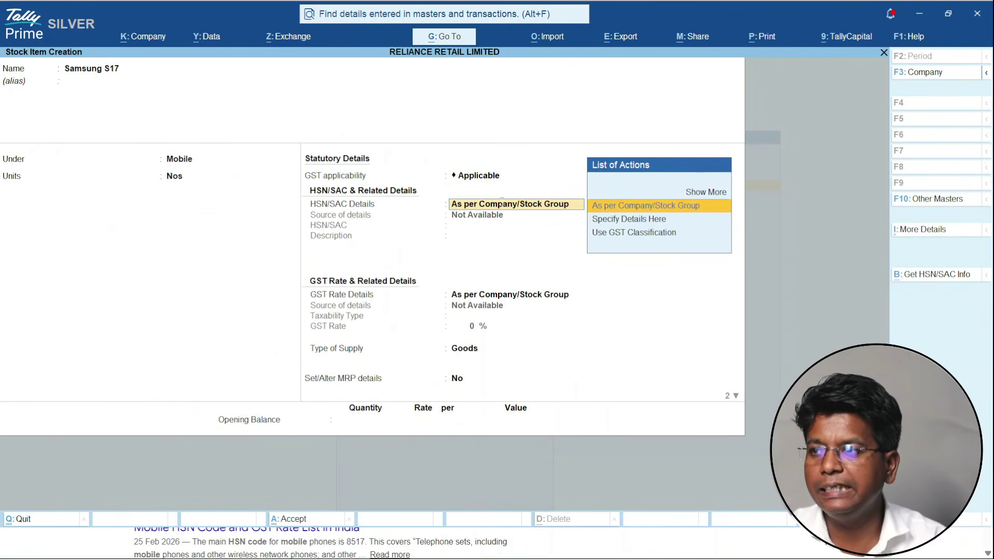
- Give Samsung S17 HSN code 85171219 with the Mobile Phone description
key(Down)
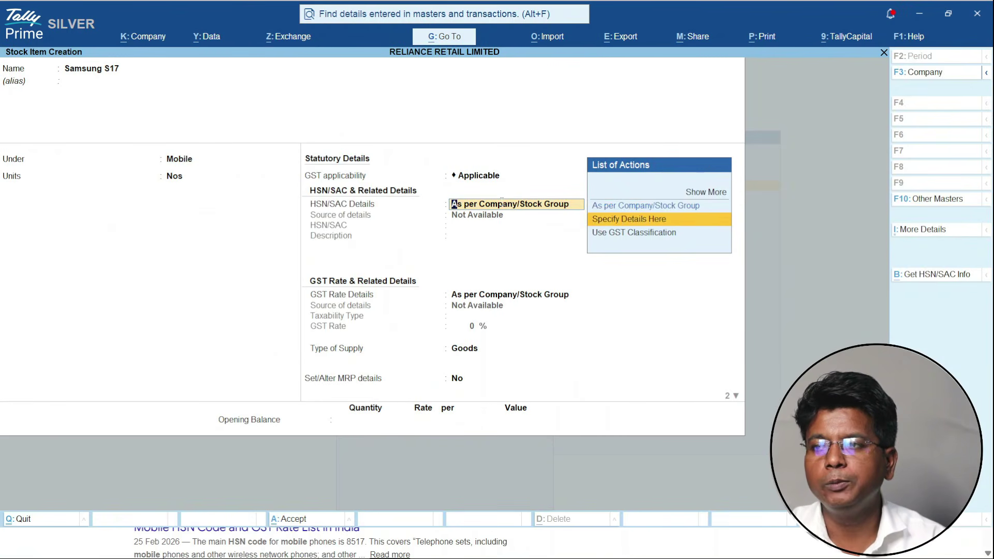
key(Return)
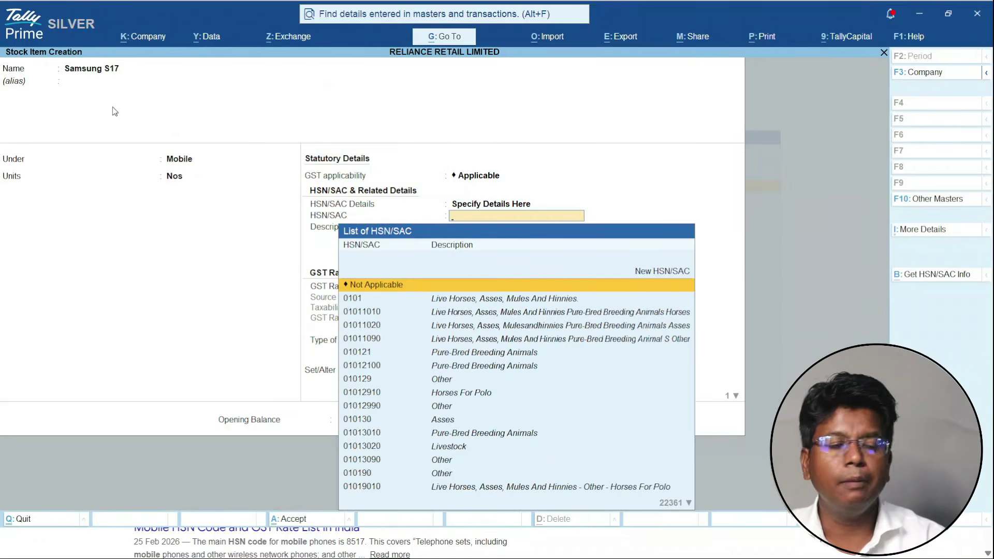
text(Mobi)
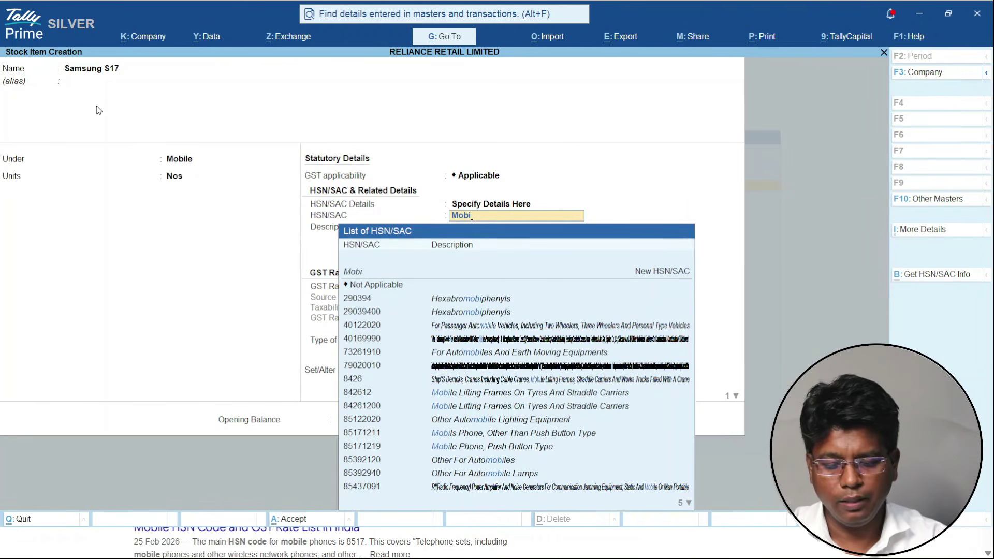
text(le)
key(Down)
key(Down)
key(Down)
key(Down)
key(Down)
key(Down)
key(Down)
key(Down)
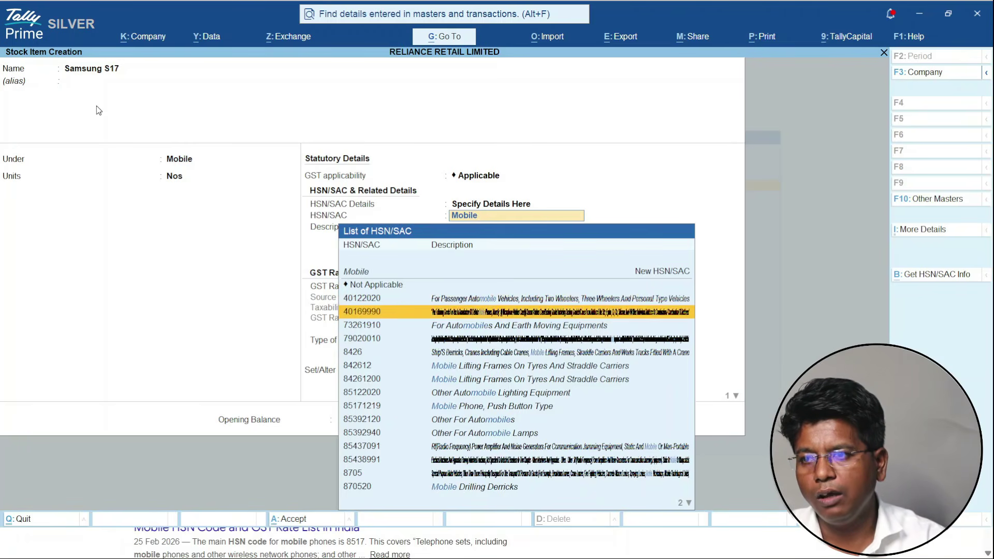
key(Down)
key(Down)
key(Up)
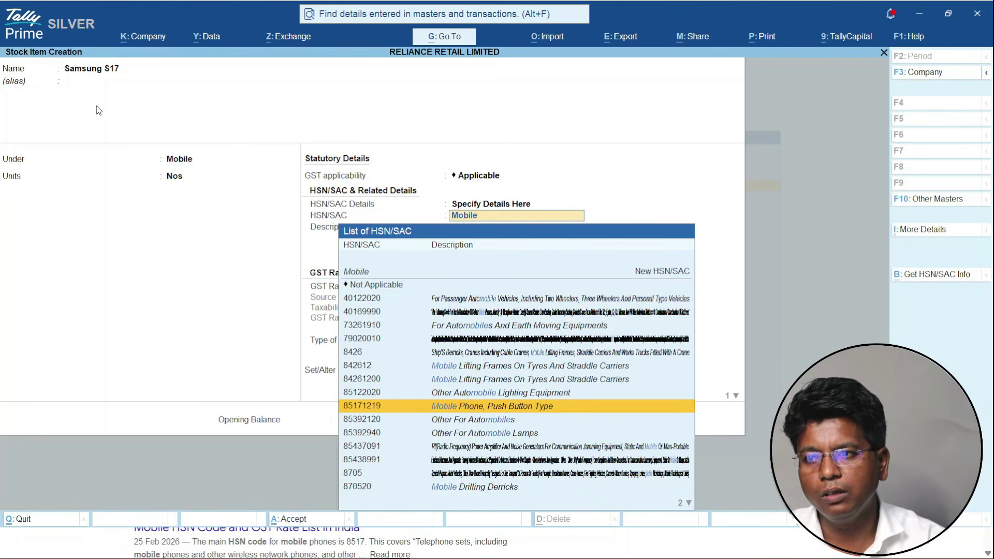
key(Return)
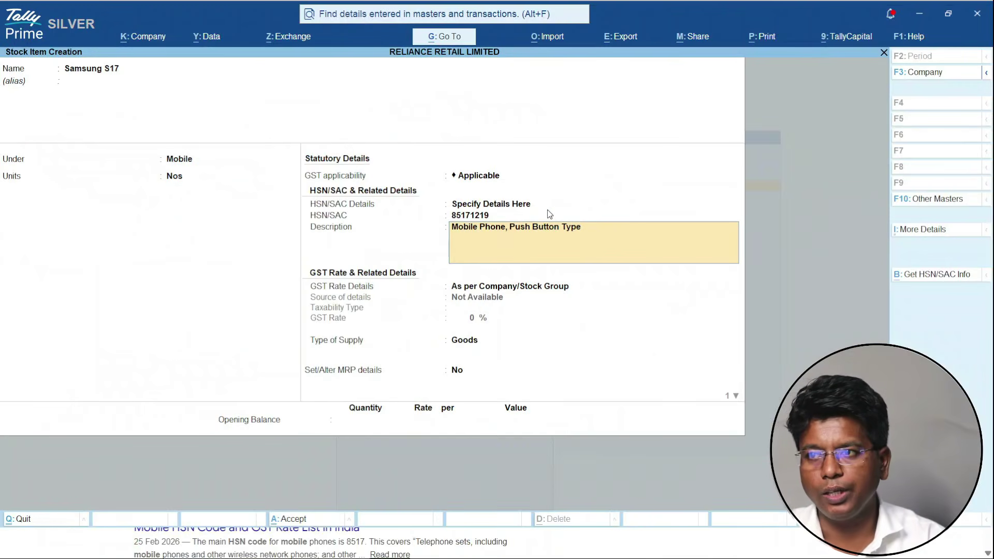
key(Return)
- Mark Samsung S17 taxable at 18% GST and save the stock item
key(Down)
key(Return)
key(Return)
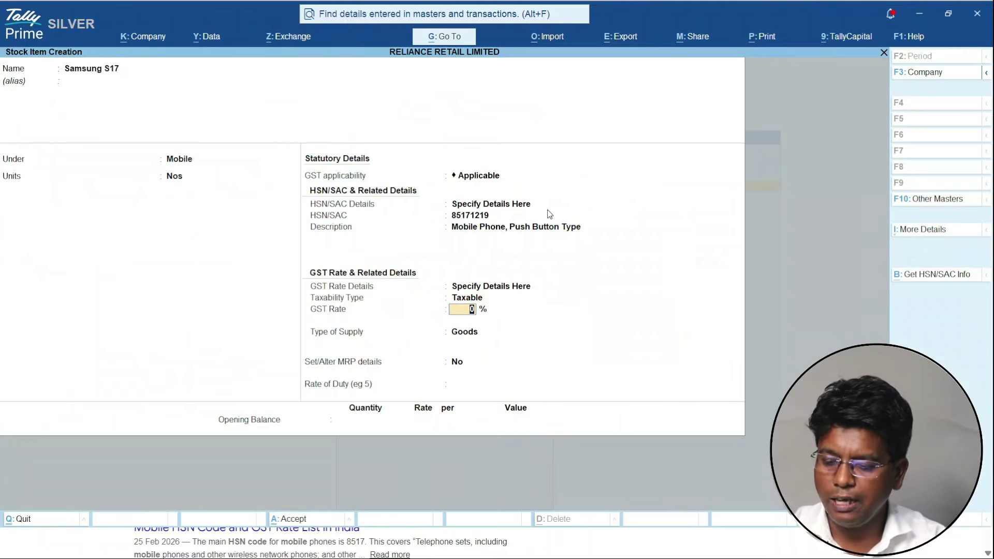
key(Return)
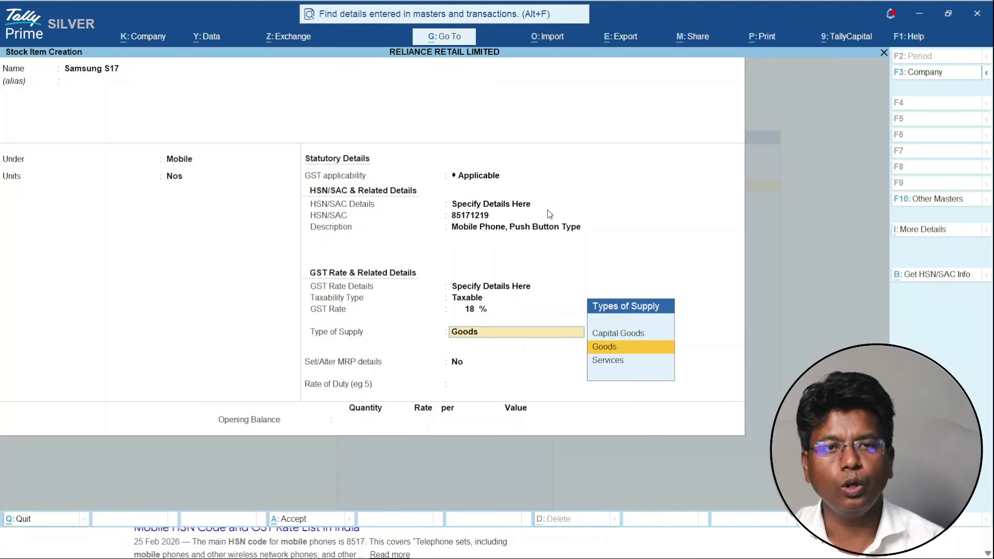
key(ctrl)
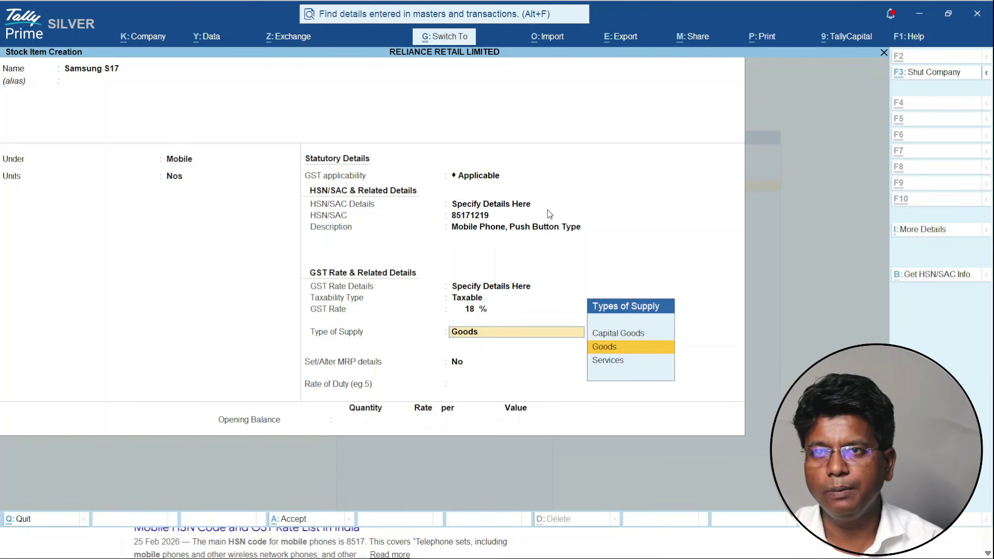
key(ctrl+a)
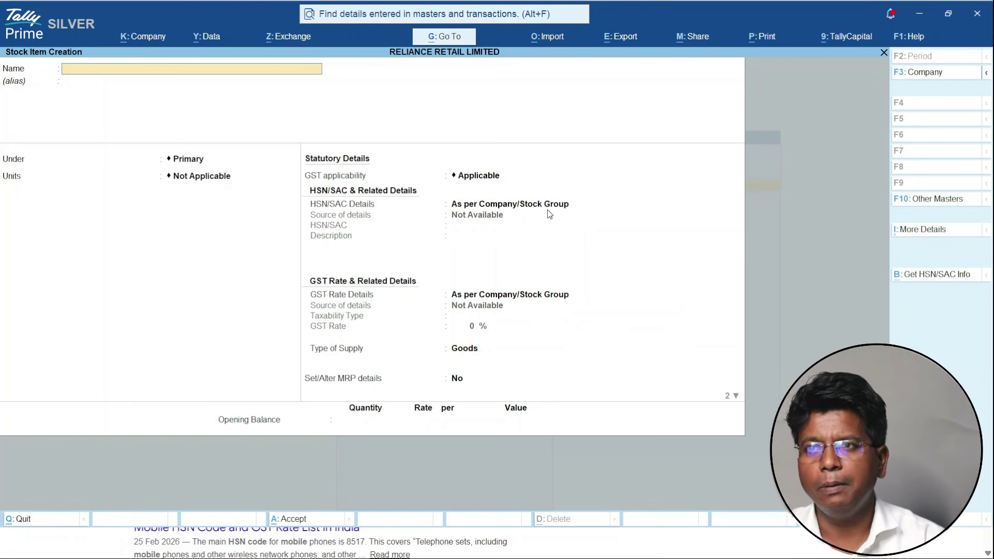
- Name the new stock item Dell Monitor
text(Dell Laptop)
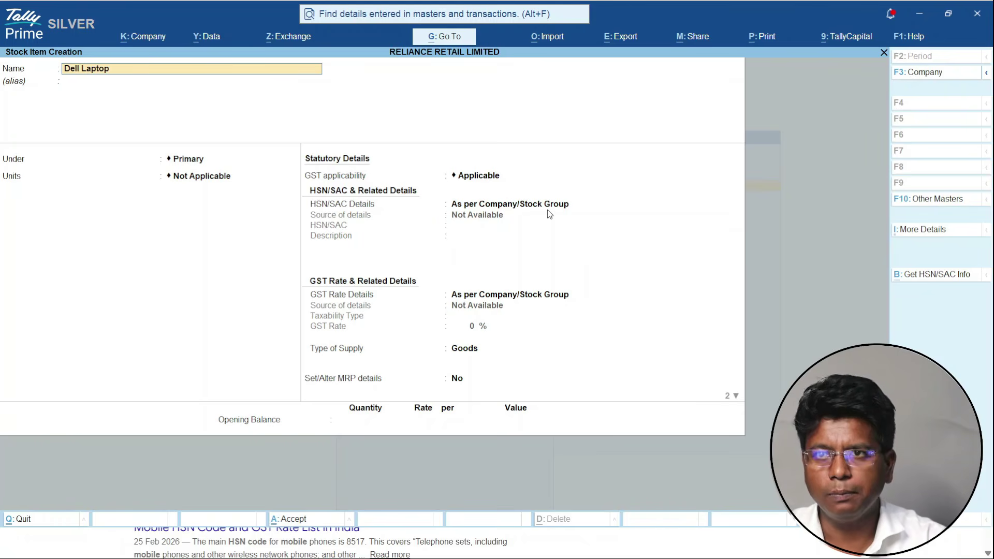
key(BackSpace)
key(BackSpace)
key(BackSpace)
key(BackSpace)
key(BackSpace)
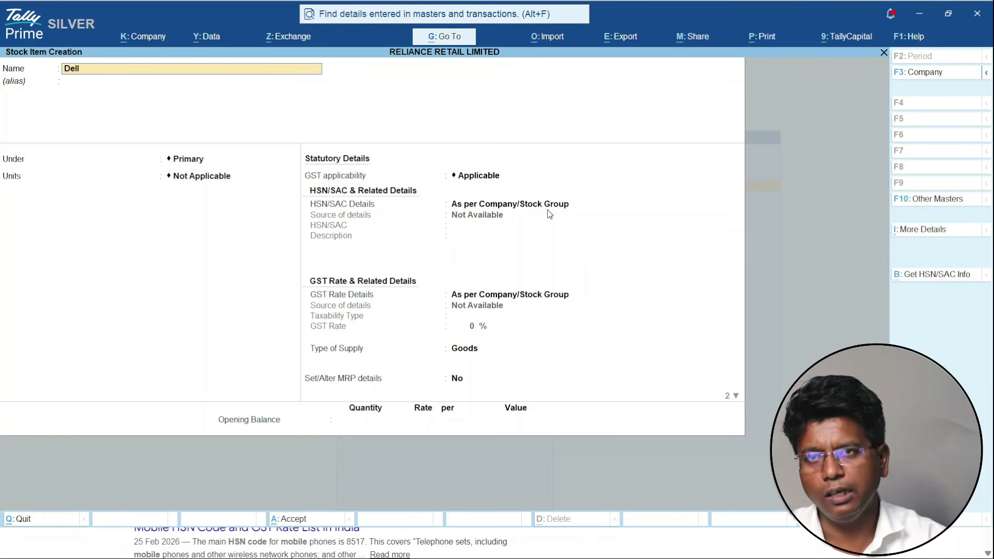
text(Monitor)
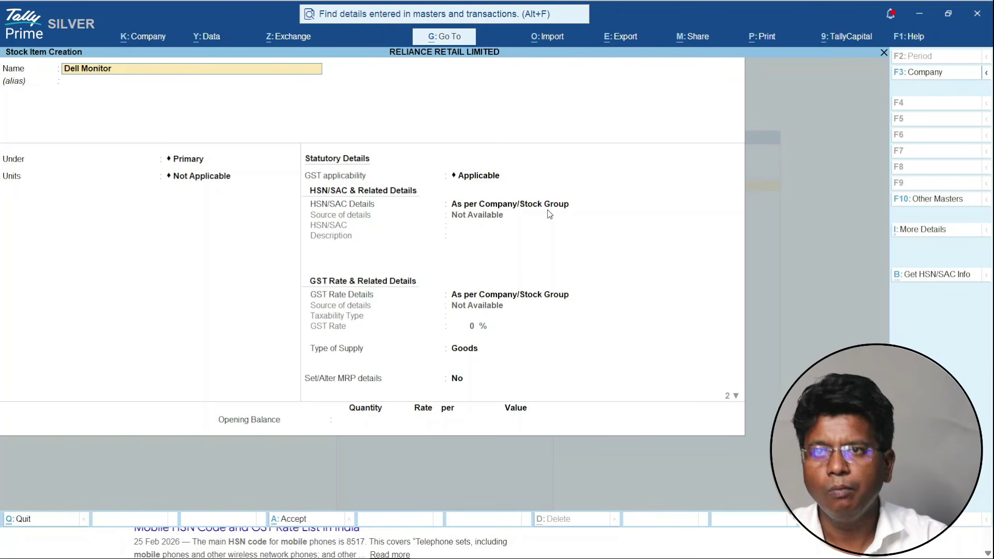
key(Return)
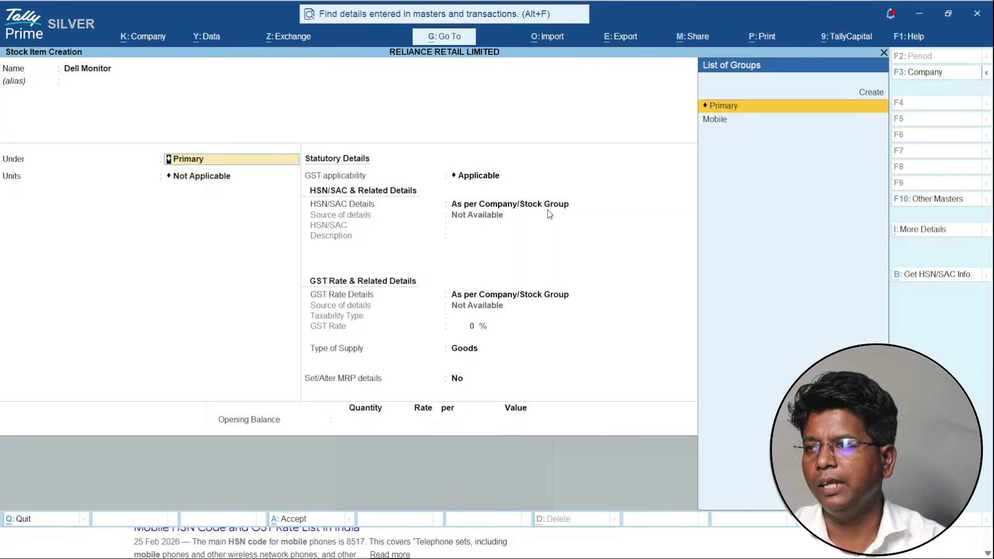
- Place Dell Monitor under a new Monitor stock group and set its unit to Nos
key(Up)
key(Return)
text(Monitor)
key(Return)
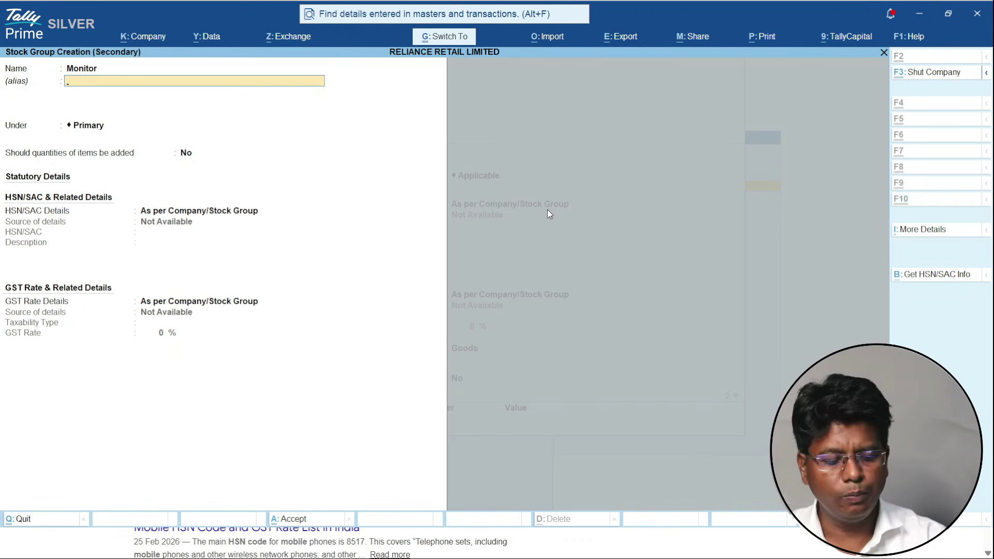
key(ctrl+a)
key(Down)
key(Return)
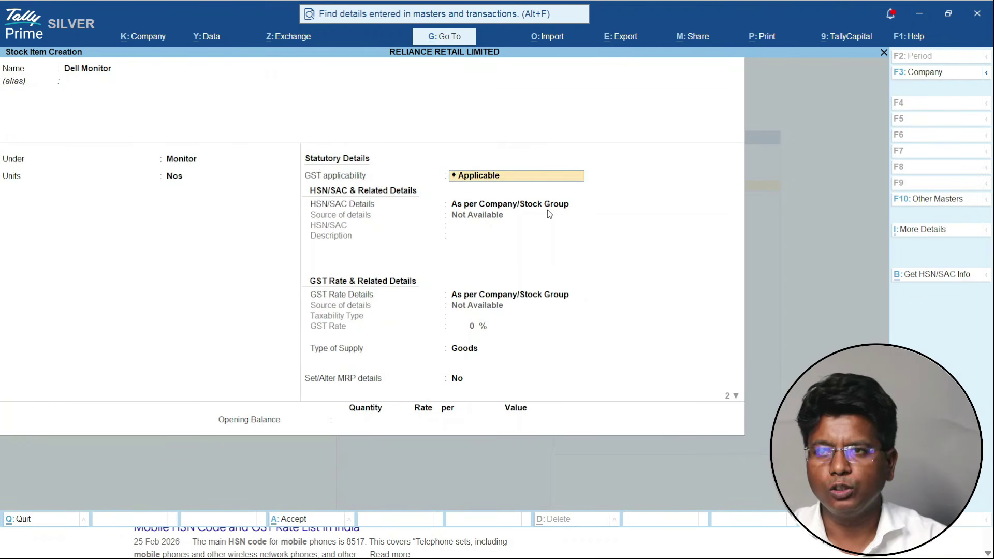
- Set Dell Monitor's HSN to 8528 (Monitors And Projectors), replacing the mistaken 84716030
key(Return)
key(Down)
key(Return)
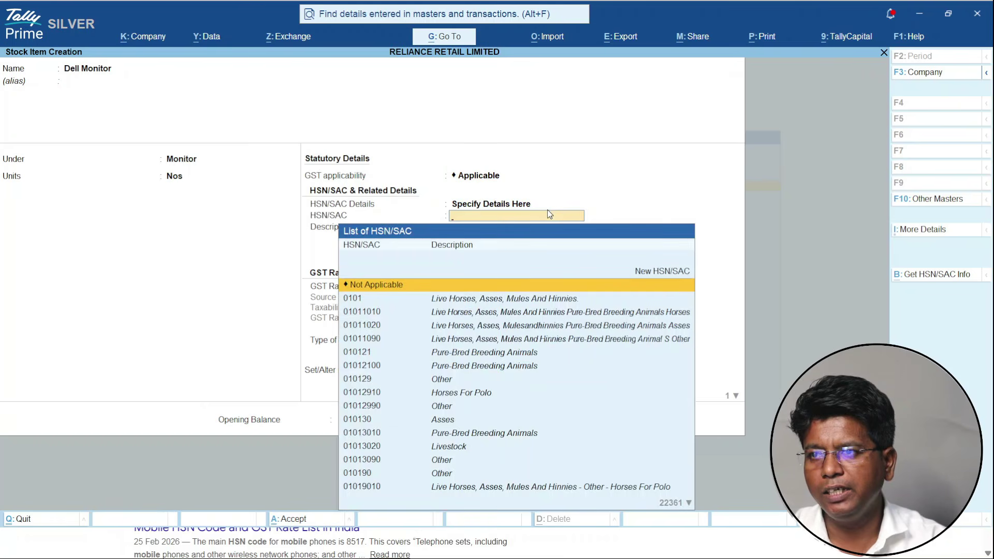
text(Moni)
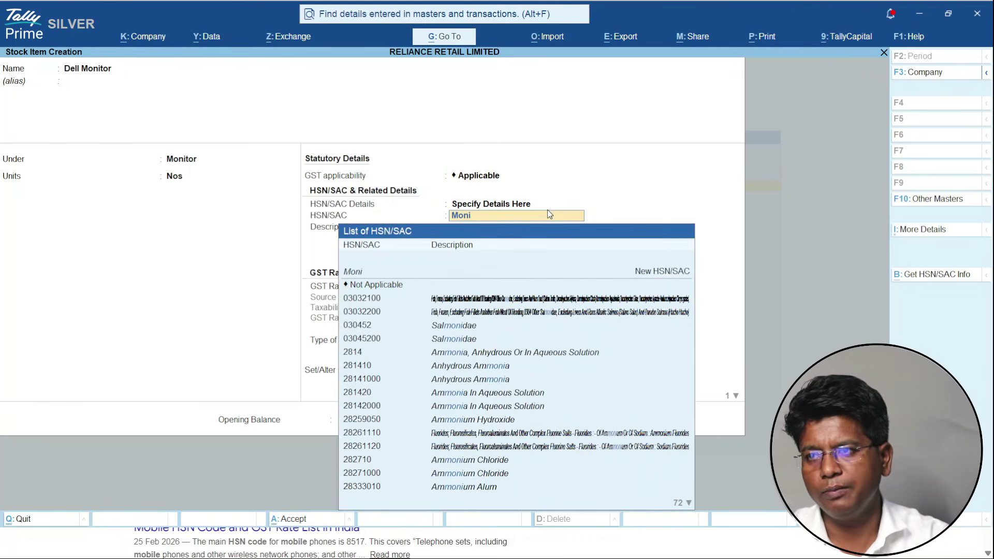
text(tor)
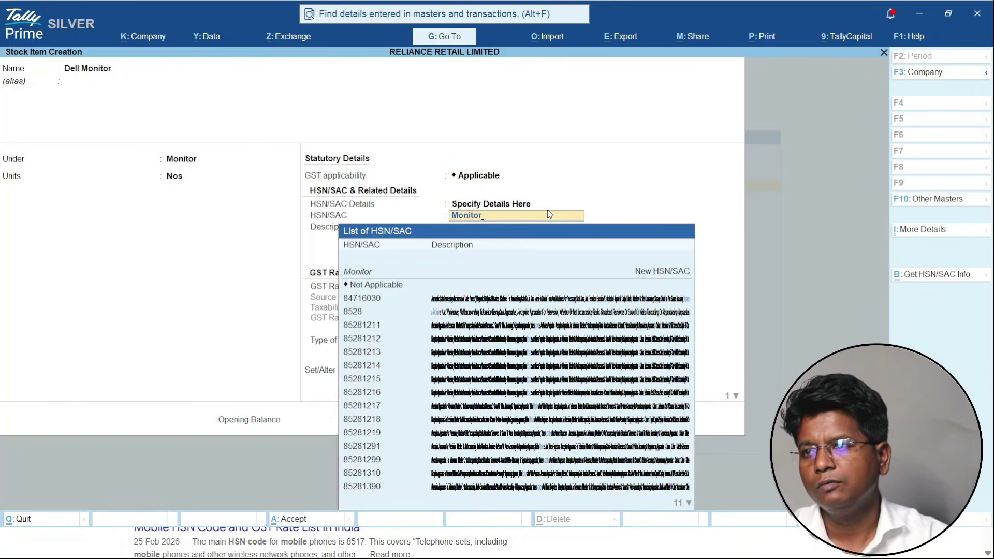
key(Down)
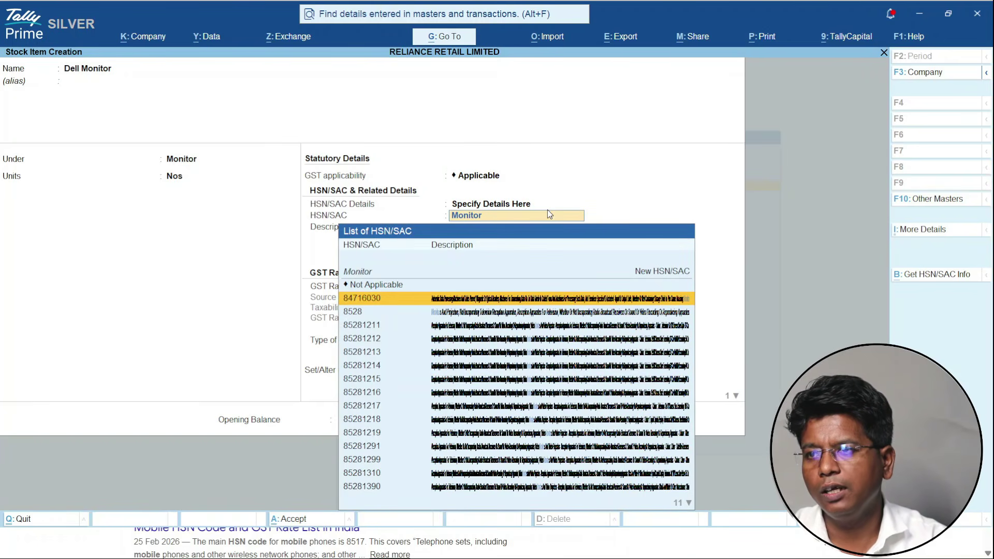
key(Return)
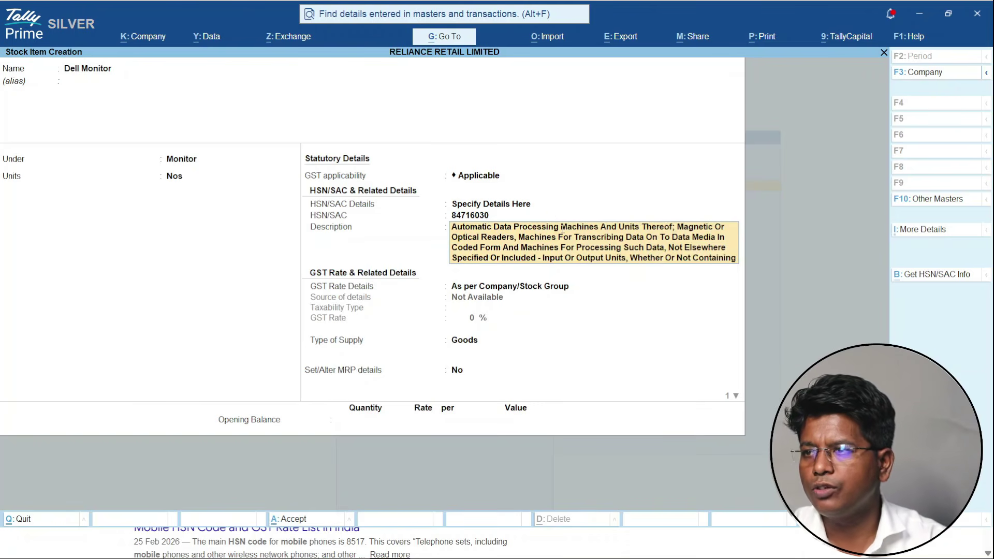
key(Up)
text(Monitor)
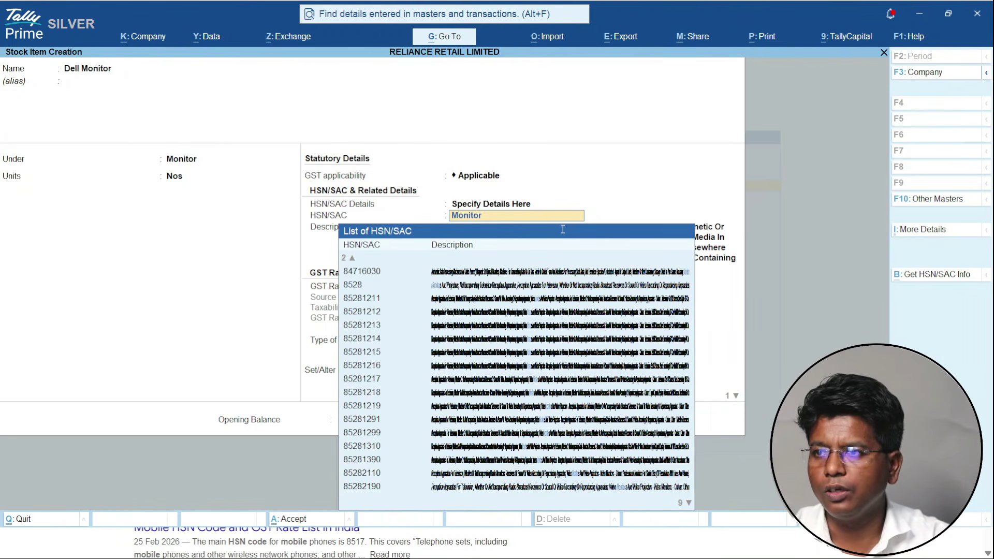
key(Down)
key(Down)
key(Return)
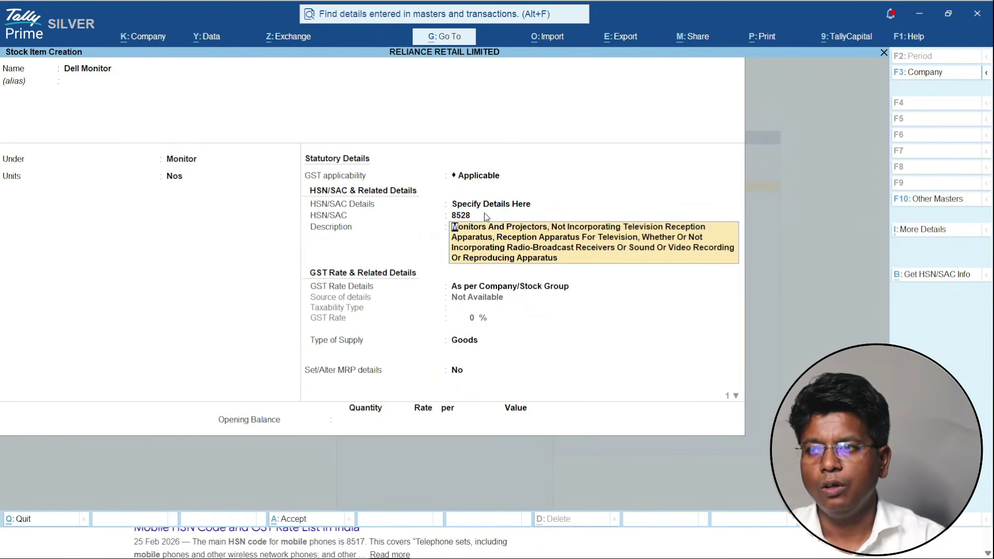
click(485, 215)
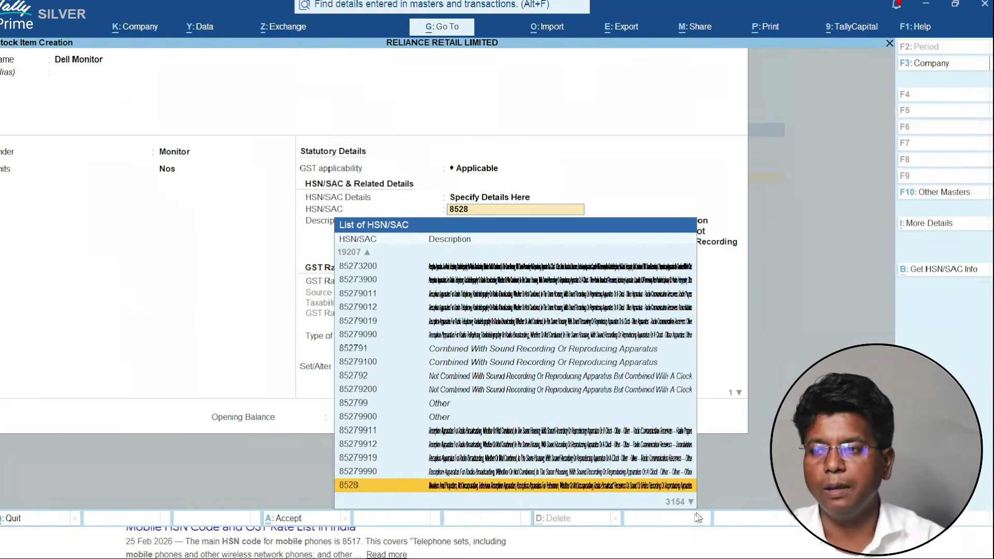
key(Return)
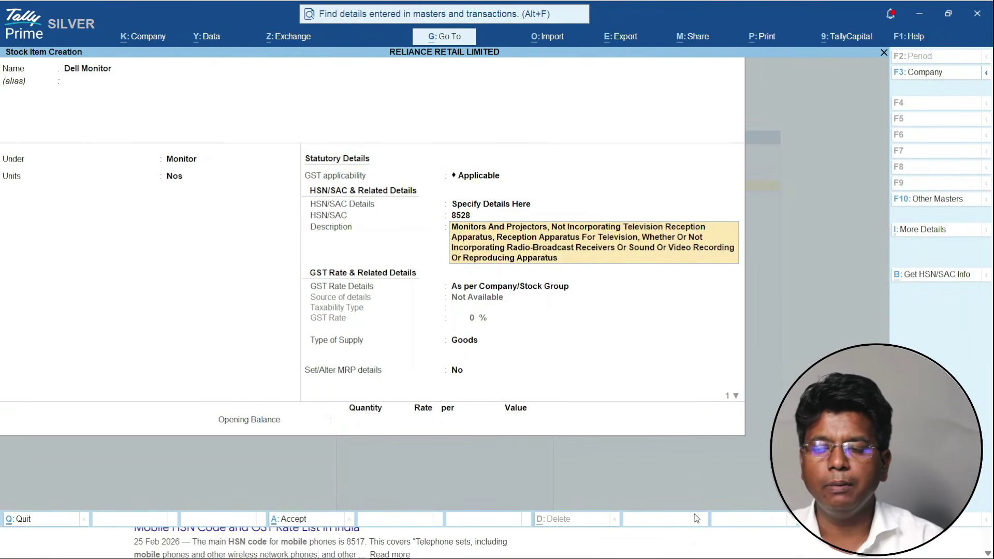
key(Return)
- Mark Dell Monitor taxable at 18% GST and save the stock item
key(Down)
key(Return)
key(Return)
text(18)
key(Return)
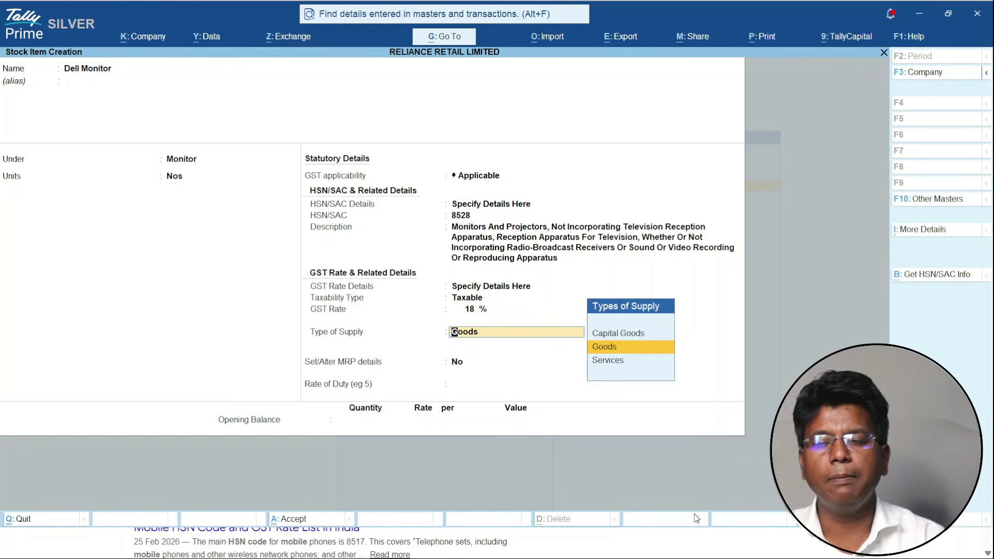
key(ctrl)
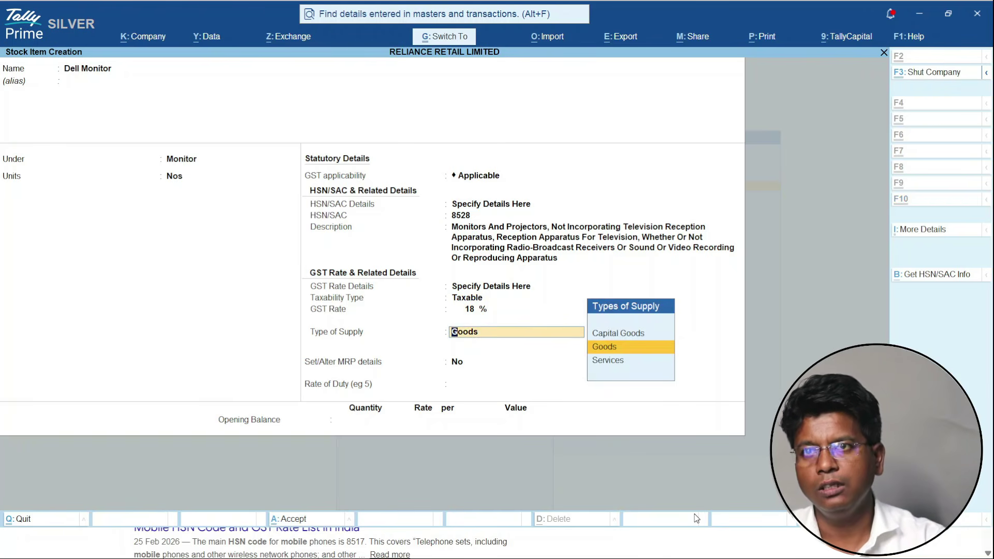
key(ctrl+a)
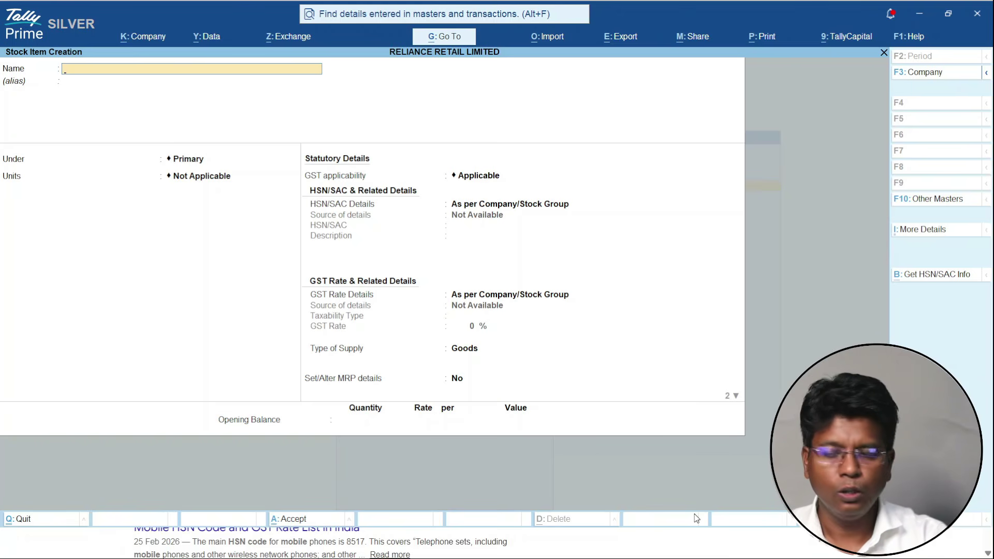
- Leave stock item creation and start a voucher with Samsung India Electronics as the party
key(Escape)
key(alt+Tab)
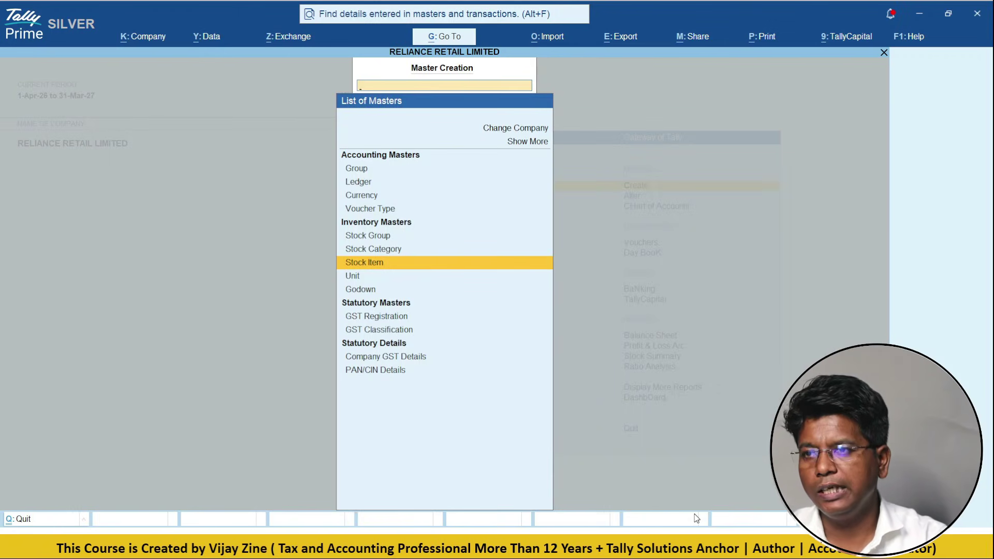
key(Escape)
key(Down)
key(Down)
key(Down)
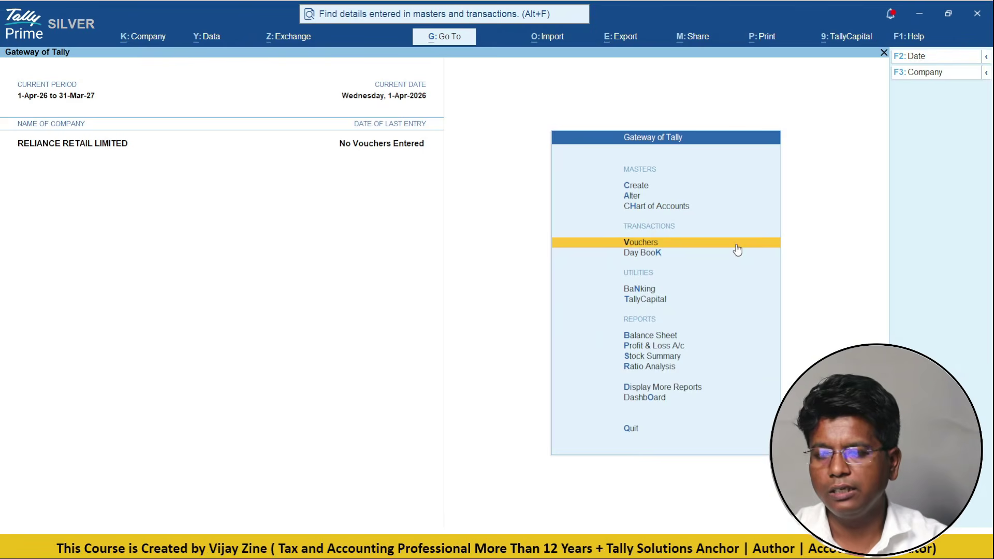
click(736, 246)
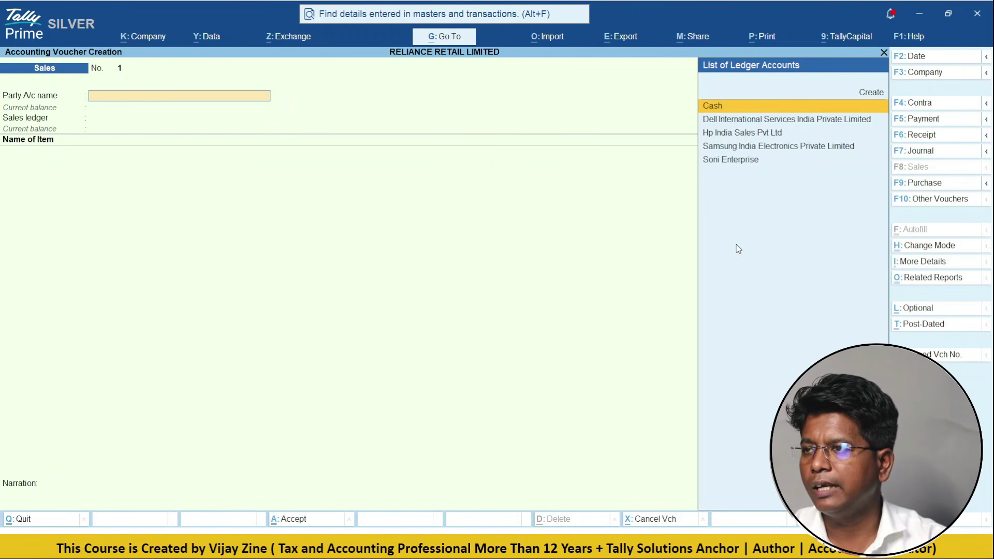
key(Down)
key(Down)
key(Down)
key(Down)
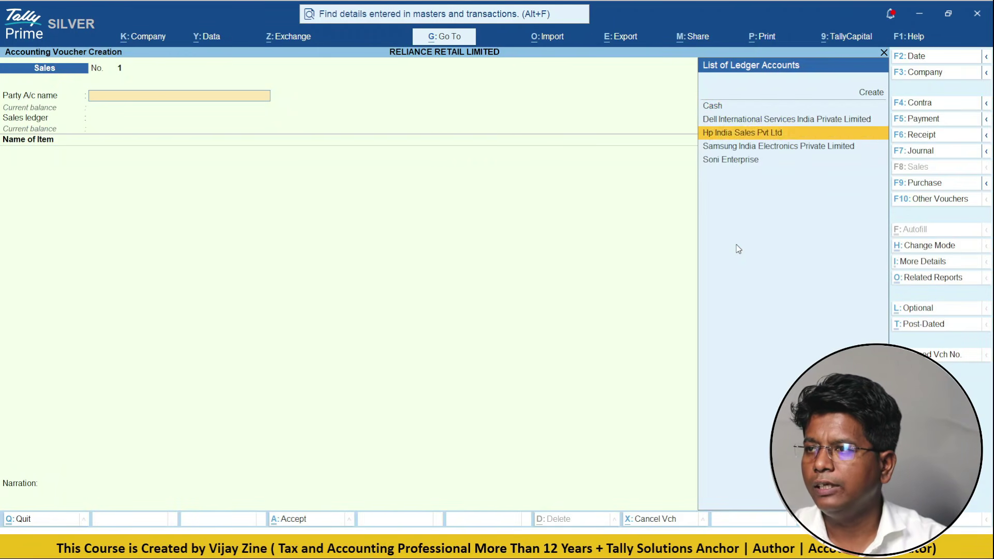
key(Up)
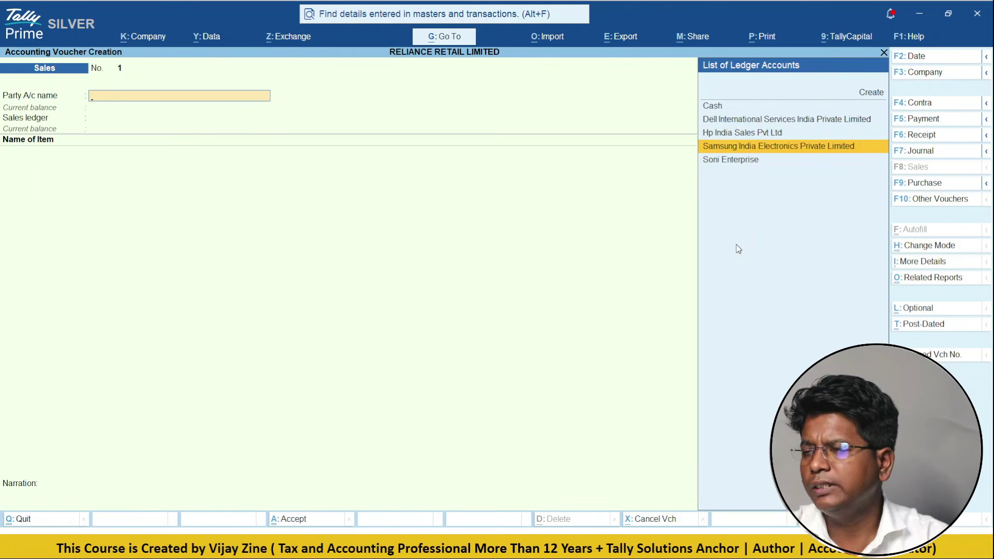
key(Return)
- Check the Samsung India ledger, then convert the voucher into a Purchase voucher
key(Return)
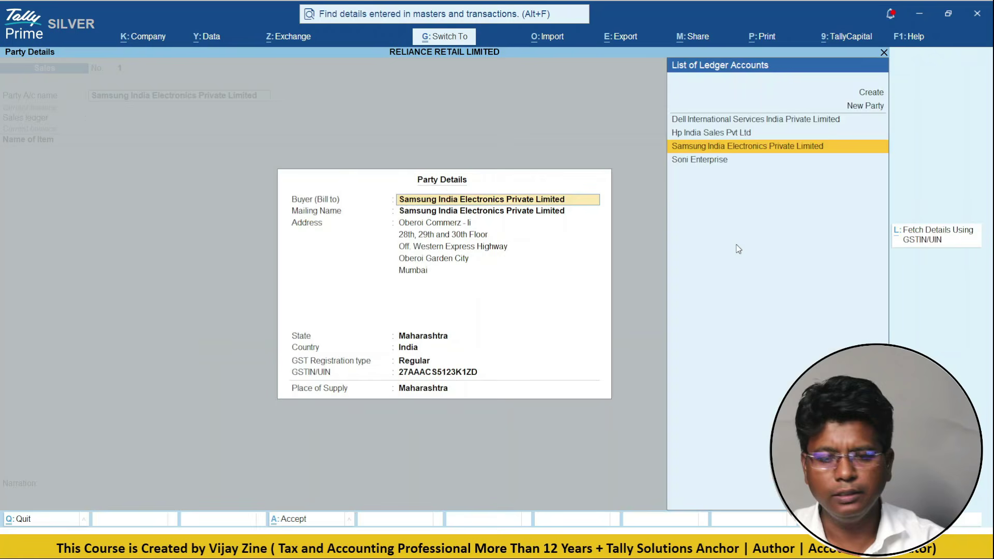
key(Return)
key(Return)
key(BackSpace)
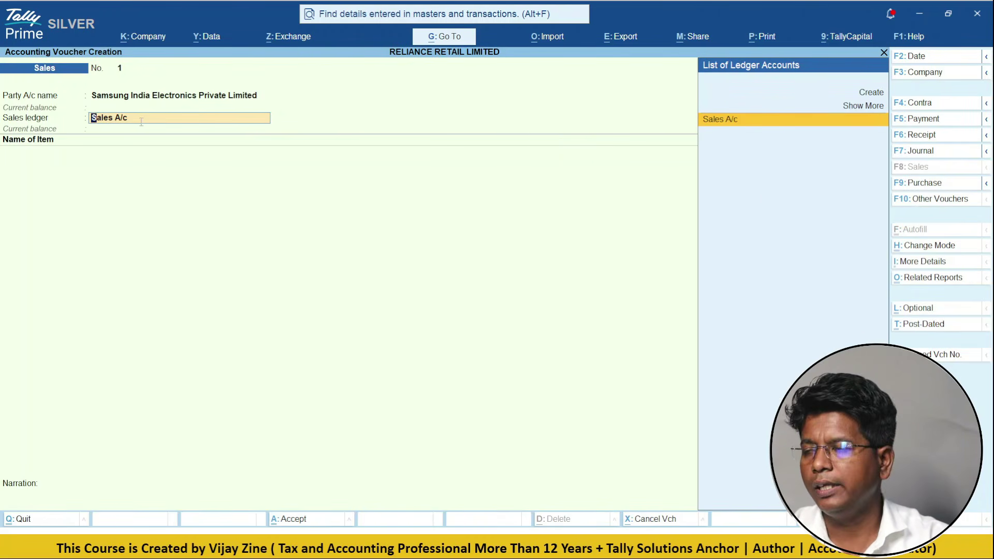
key(BackSpace)
key(ctrl+Return)
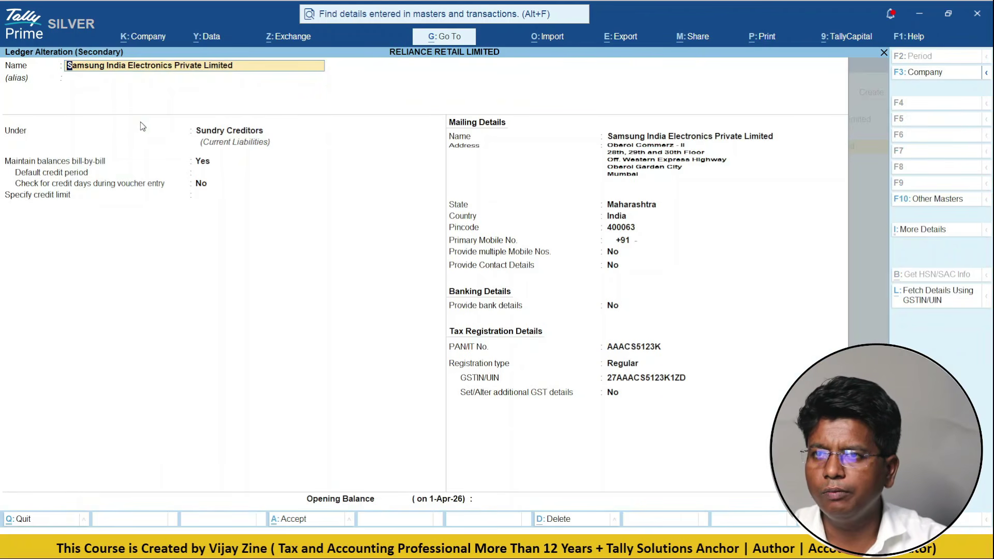
key(BackSpace)
key(Escape)
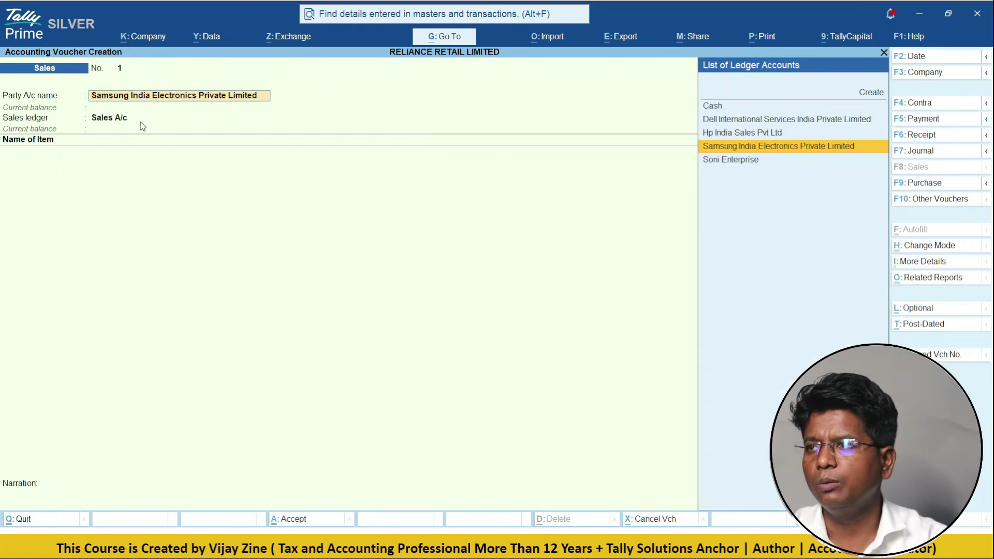
click(932, 183)
key(Return)
key(Return)
key(Return)
key(ctrl+a)
key(ctrl+a)
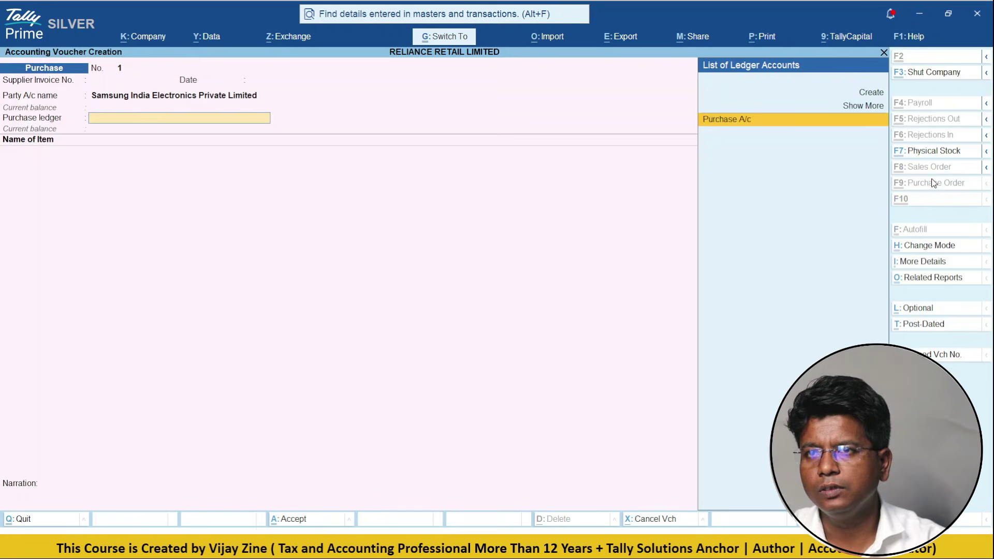
- Enter 50 Samsung S17 at 24,000 each under Purchase A/c
key(Return)
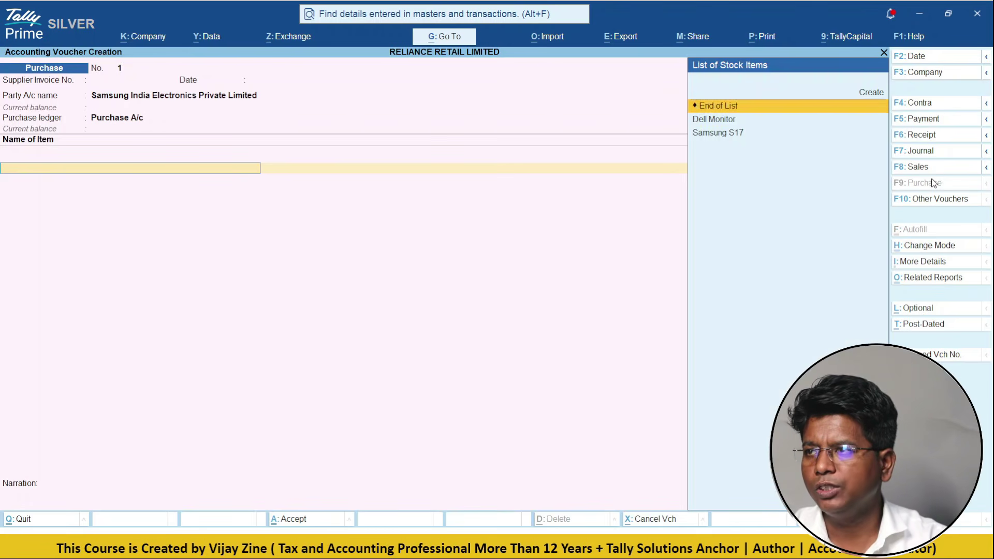
key(Down)
key(Down)
key(Return)
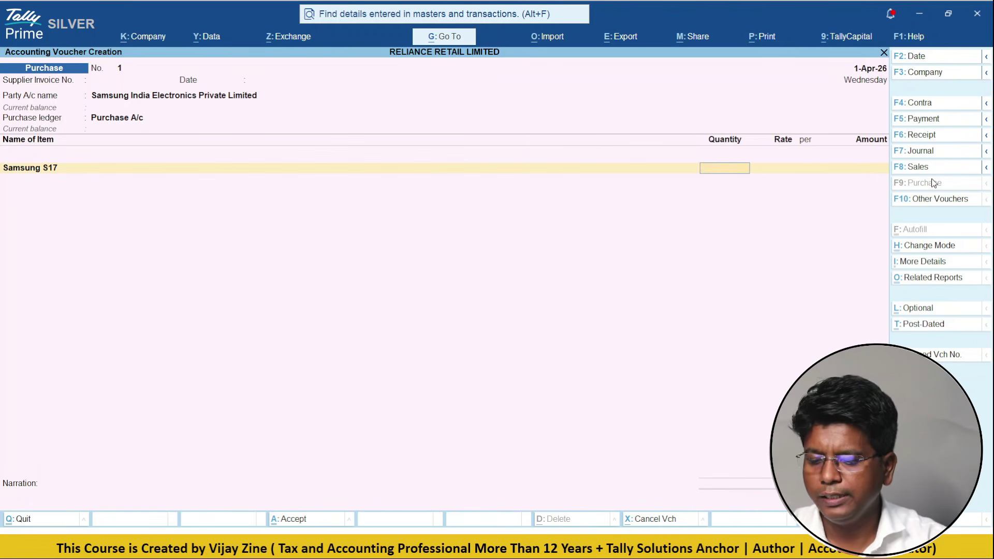
text(50)
key(Return)
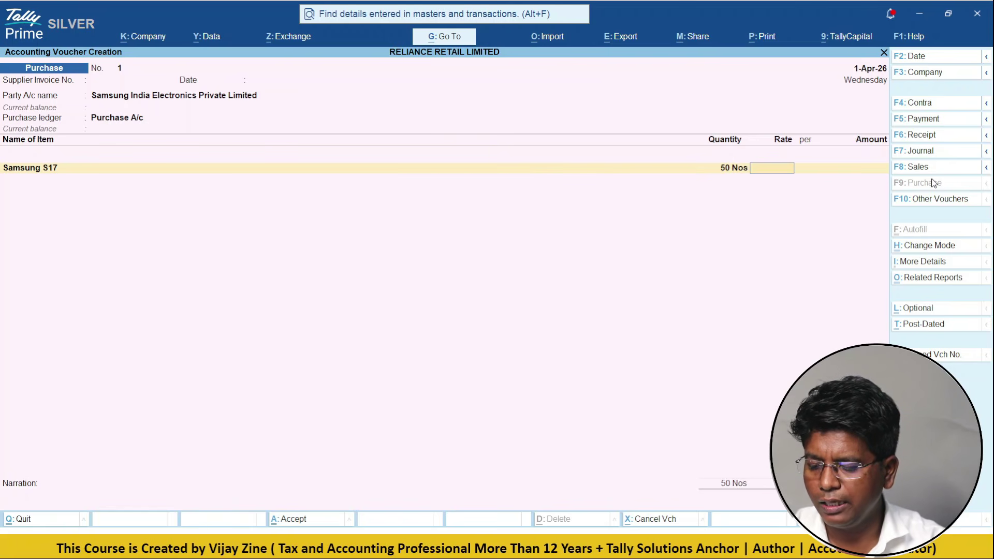
text(24000)
key(Return)
key(Return)
key(Return)
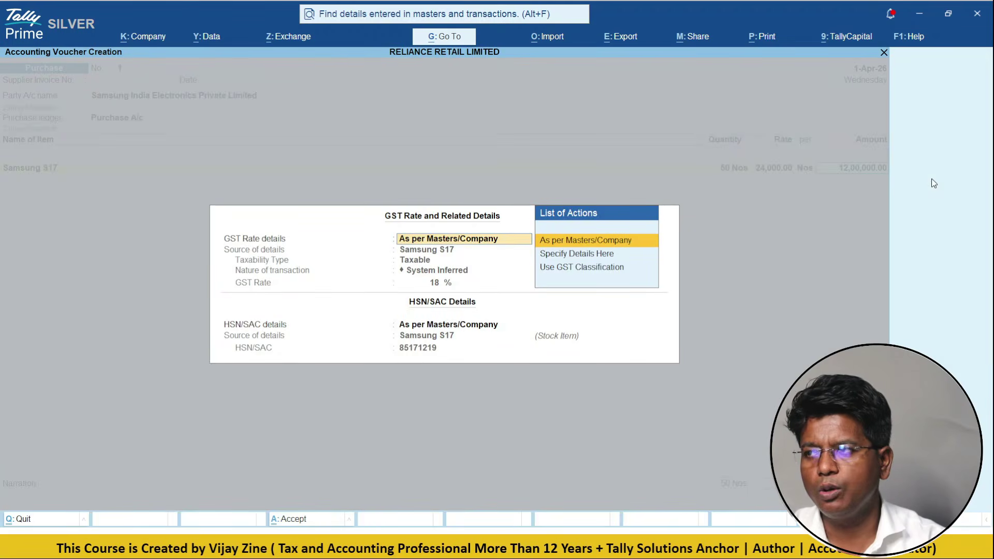
key(Return)
- Add C GST and S GST ledgers, set e-Way Bill details to No, and save the voucher
key(Return)
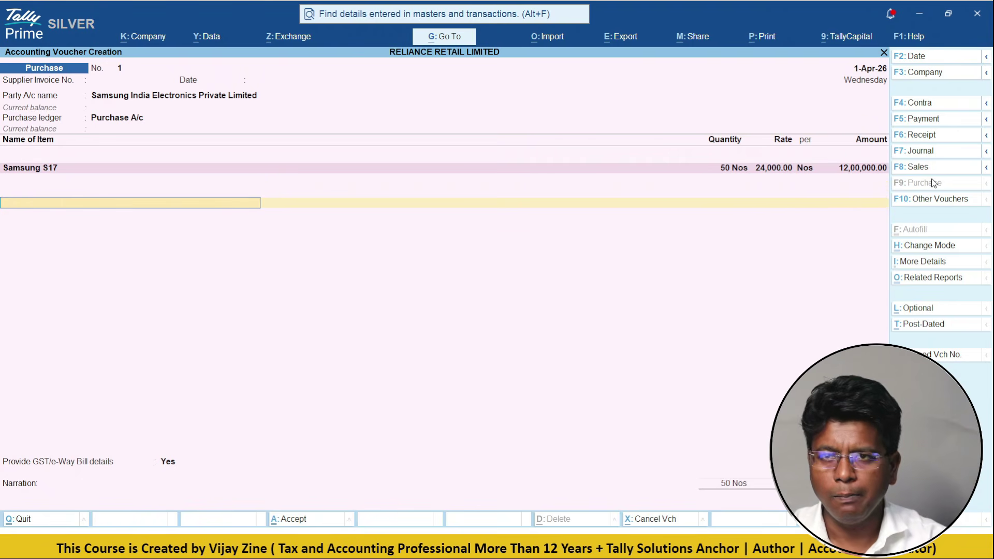
text(cg)
key(Return)
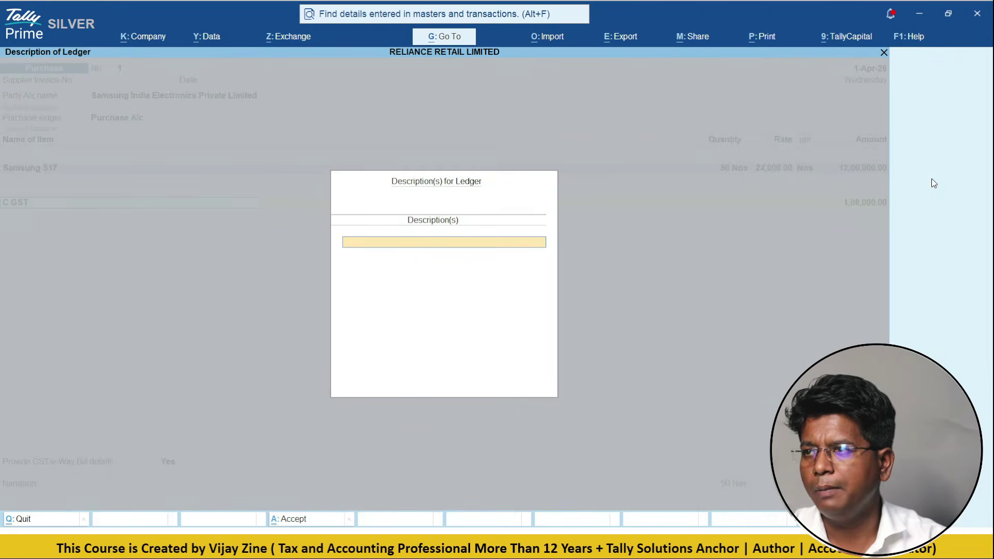
key(Return)
key(Return)
text(sg)
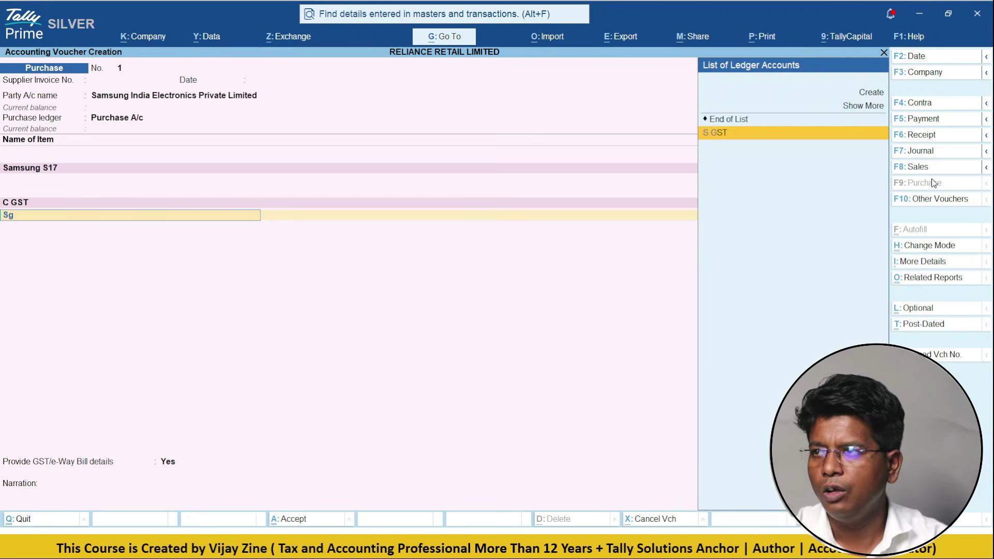
key(Return)
key(Return)
key(Return)
key(Return)
key(n)
key(Return)
key(Return)
key(Return)
key(Return)
key(Return)
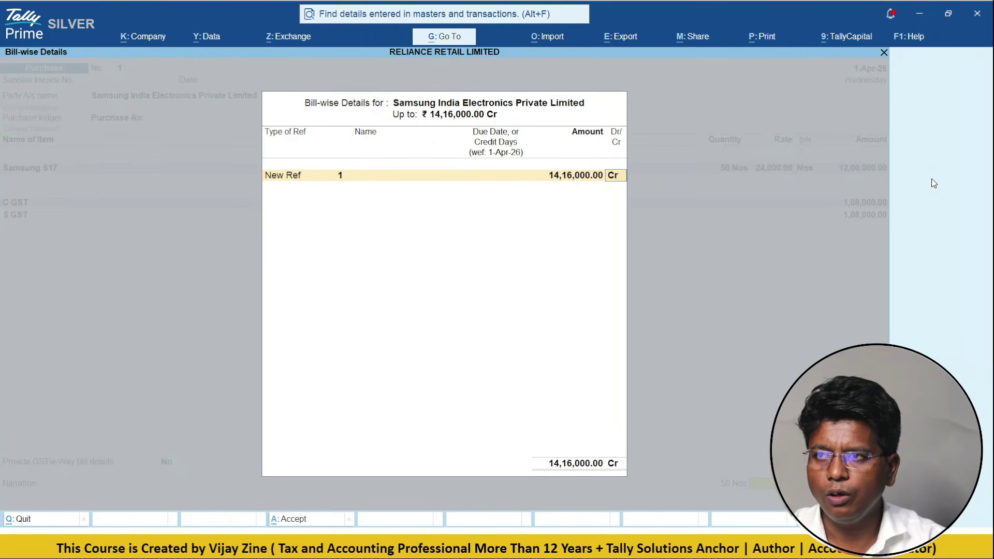
key(Return)
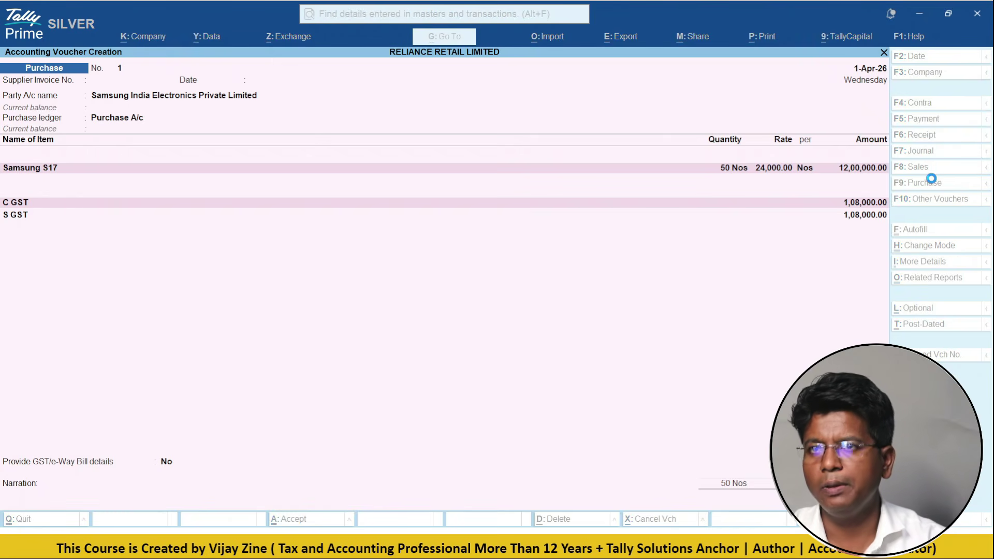
key(Return)
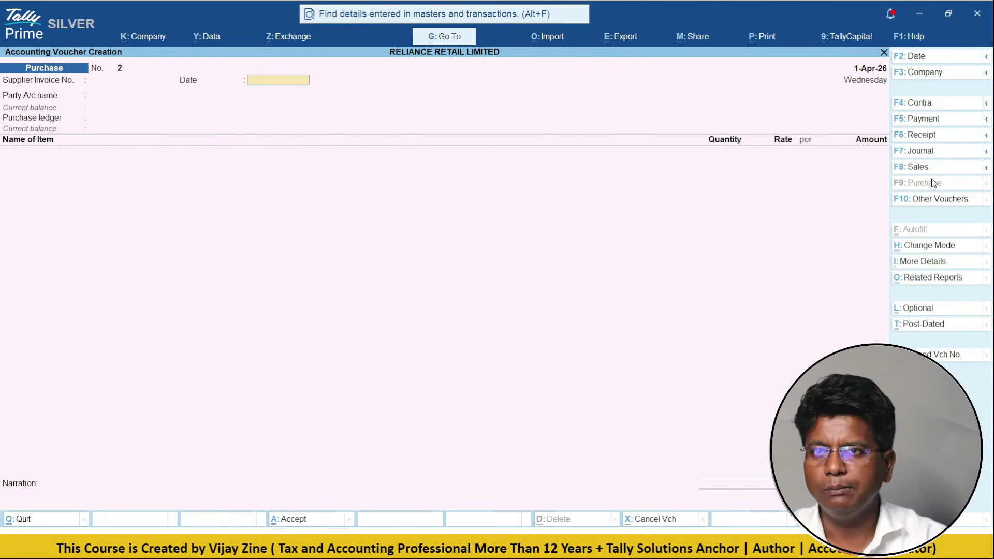
- Start purchase voucher 2 with Dell International Services as the supplier
key(F2)
key(Escape)
key(Return)
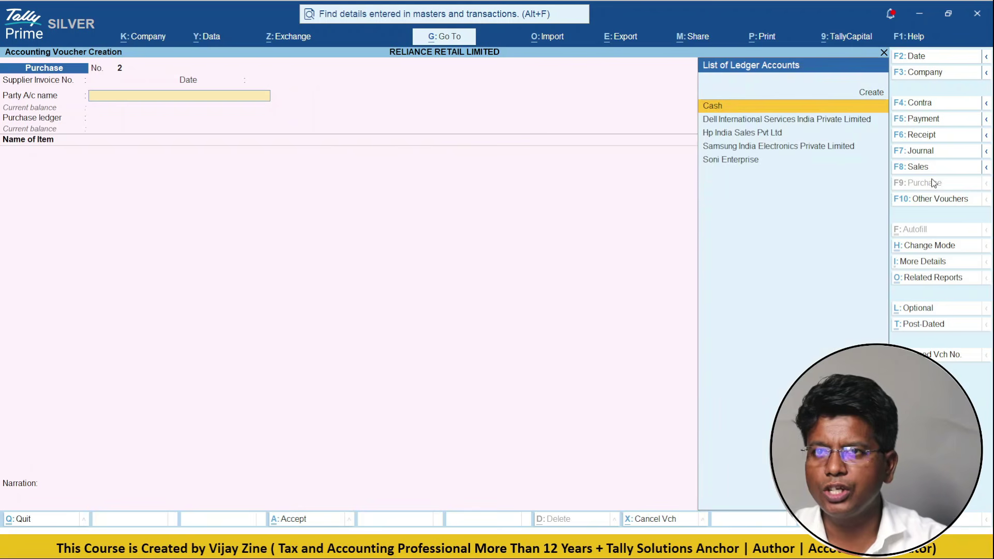
key(Down)
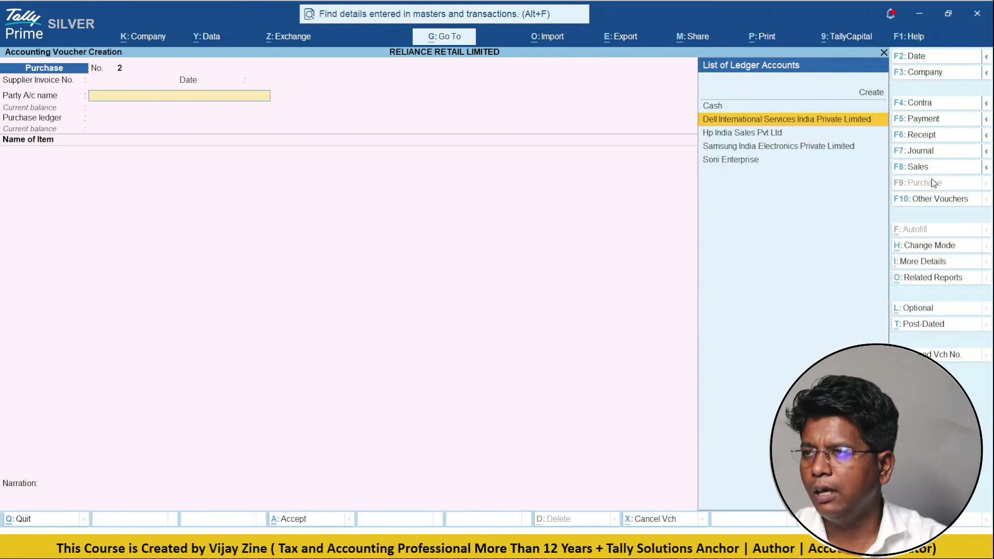
key(Return)
key(Return)
key(ctrl+a)
key(ctrl+a)
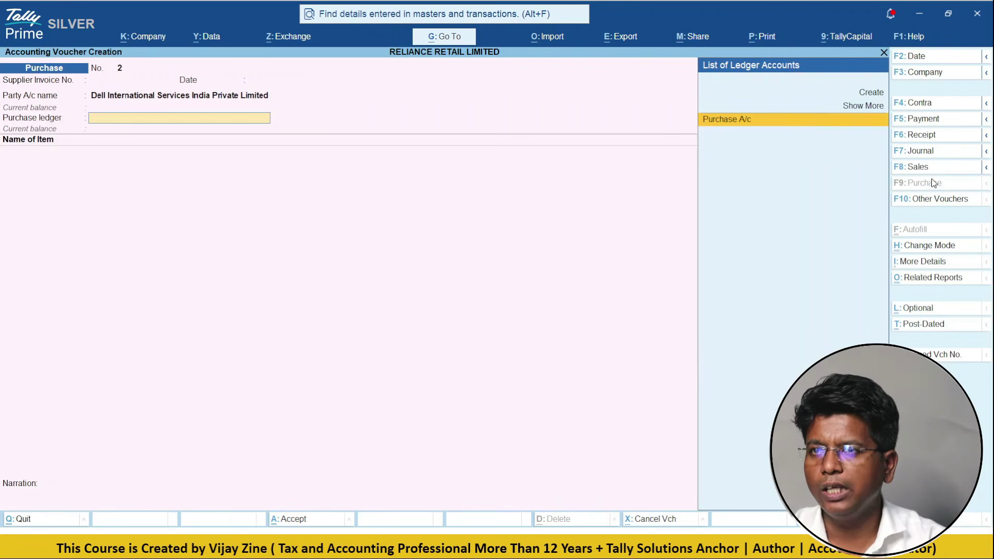
- Enter 50 Dell Monitors at 7,500 under Purchase A/c, correcting the mistyped quantity
key(Return)
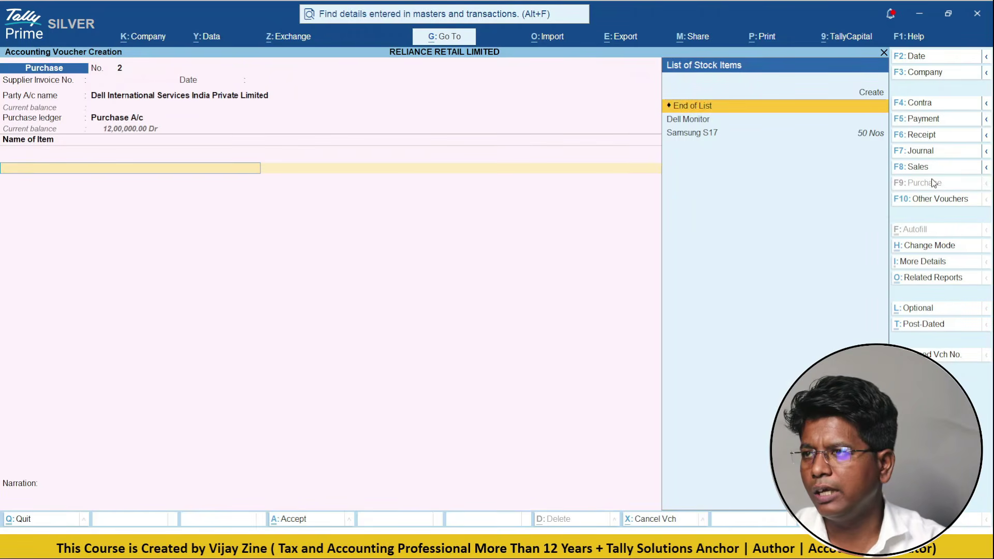
key(Down)
key(Return)
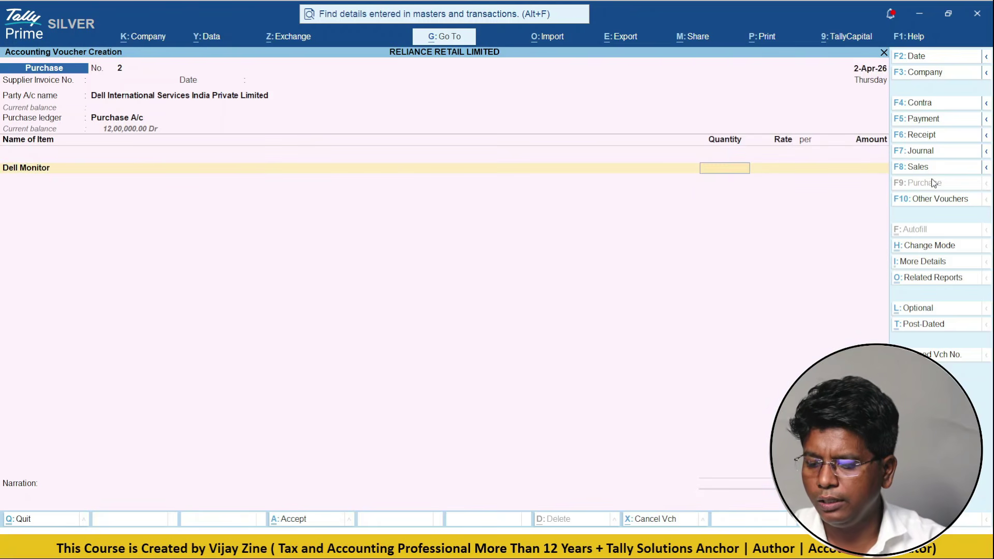
text(7500)
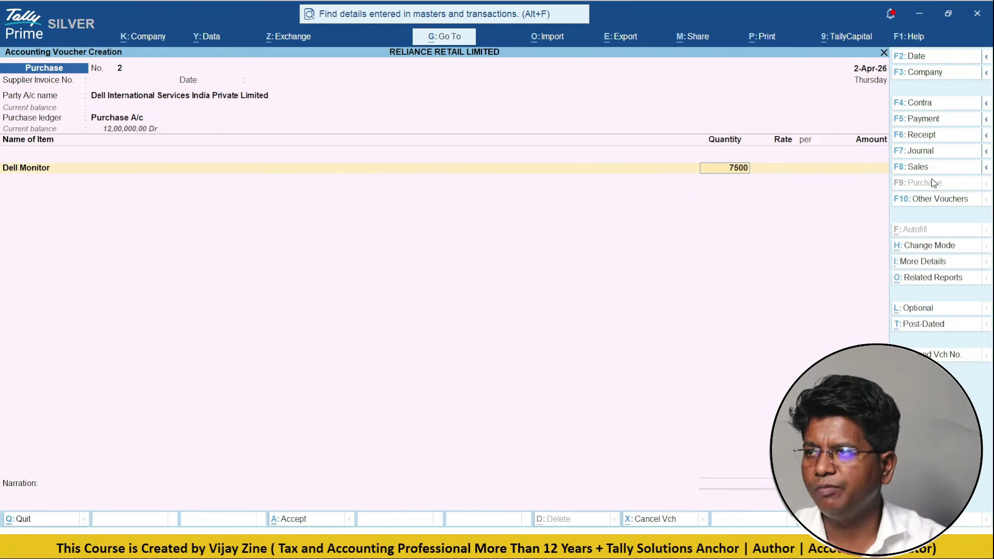
key(Return)
key(BackSpace)
key(BackSpace)
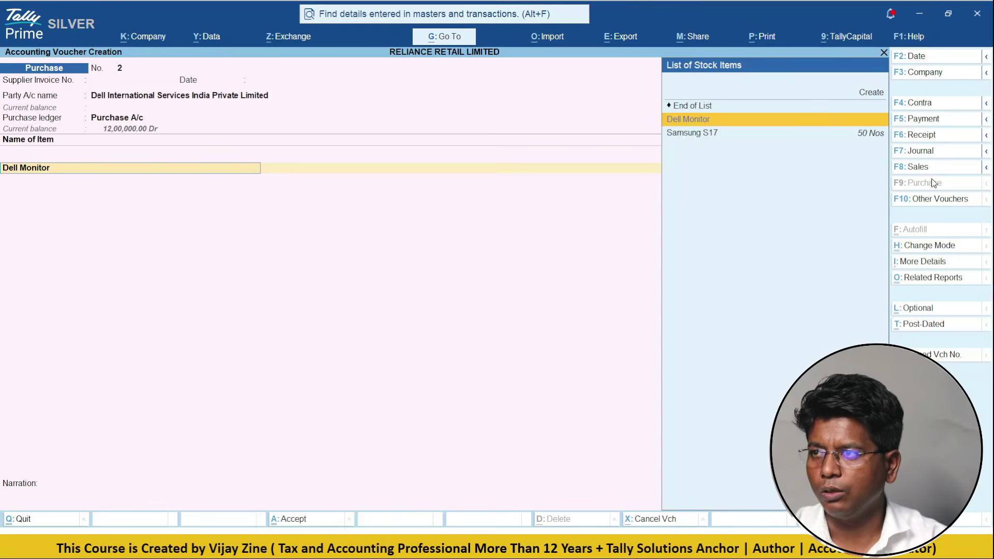
key(Return)
text(50)
key(Return)
text(7500)
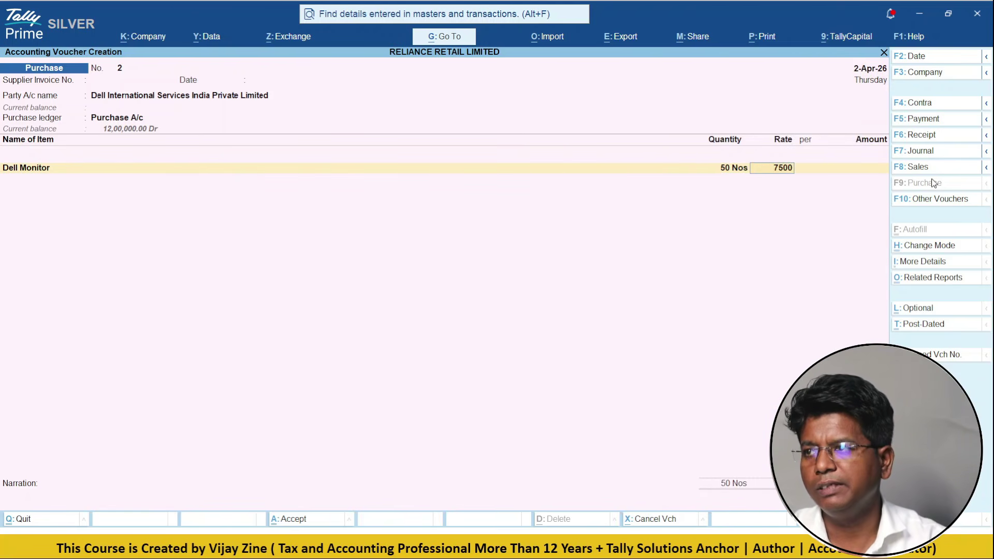
key(Return)
key(Return)
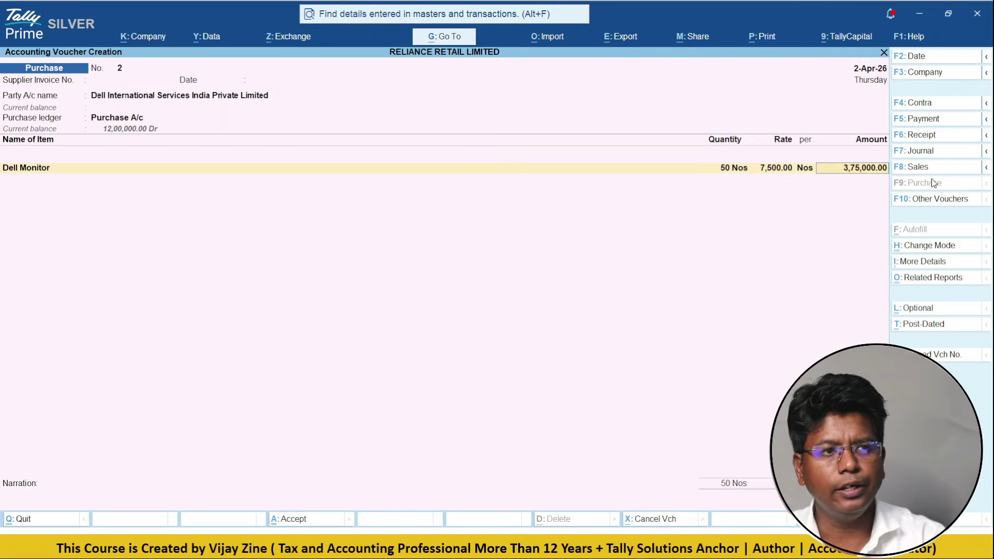
key(Return)
key(Return)
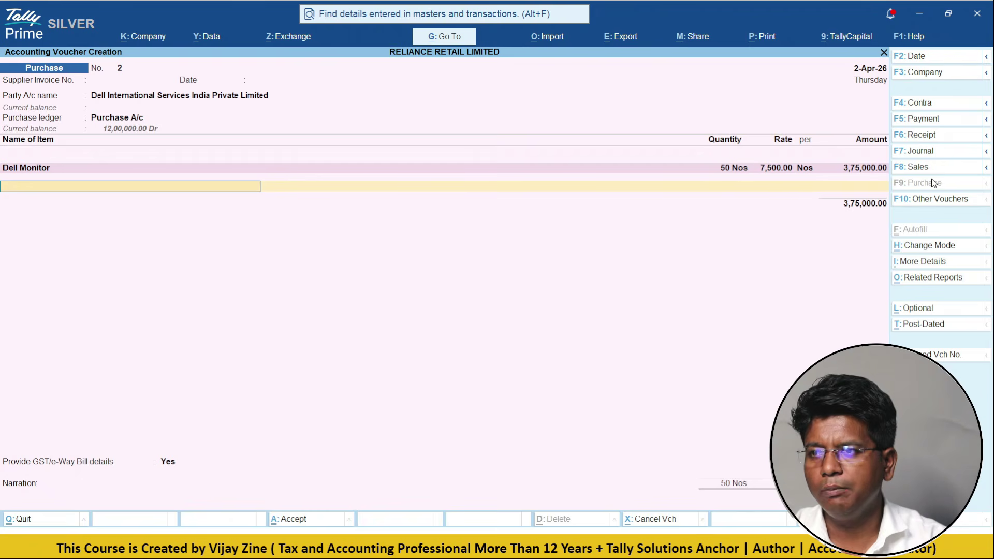
- Add C GST and S GST of 33,750 each, accept New Ref 2, and save
text(cg)
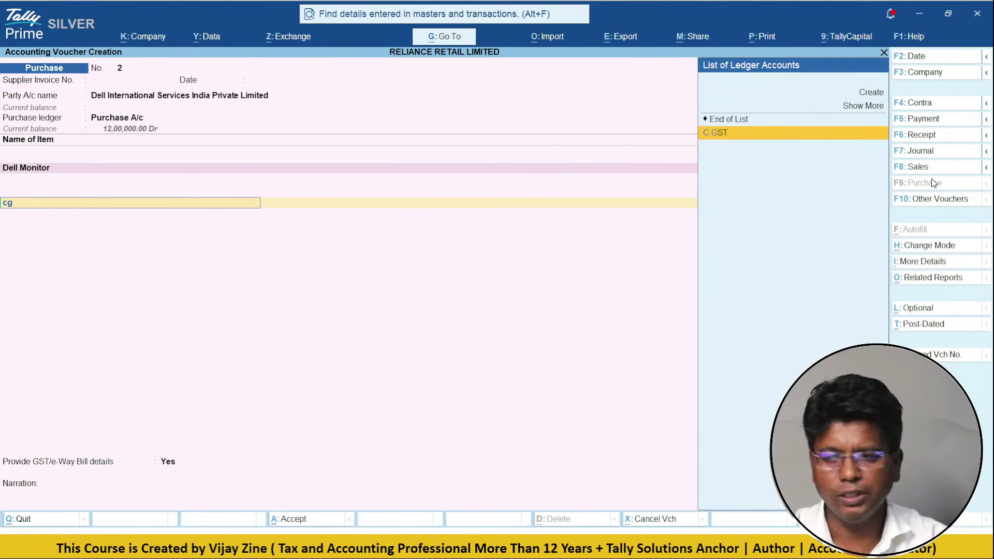
key(Return)
text(sg)
key(Return)
key(Return)
key(Return)
key(Return)
key(n)
key(Return)
key(Return)
key(Return)
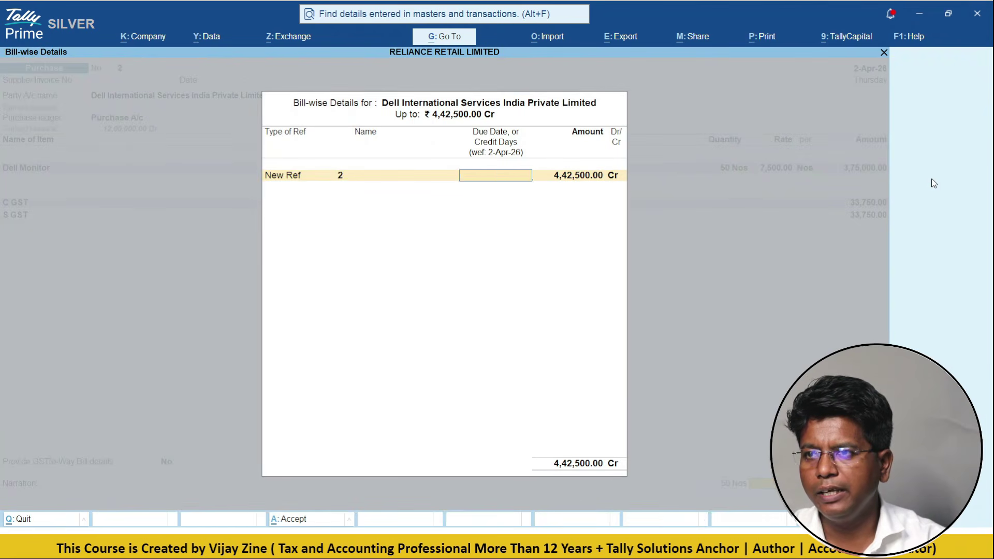
key(Return)
key(Return)
key(Return)
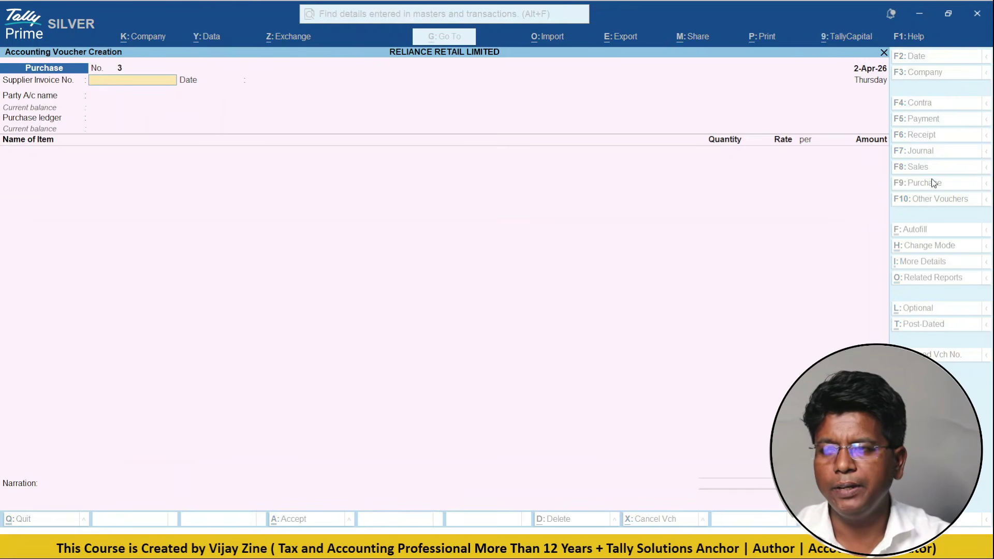
key(Escape)
- Open GSTR-2B Reconciliation via Display More Reports > Statutory Reports > GST Reports
key(Down)
key(Down)
key(Down)
key(Down)
key(Down)
key(Down)
key(Down)
key(Down)
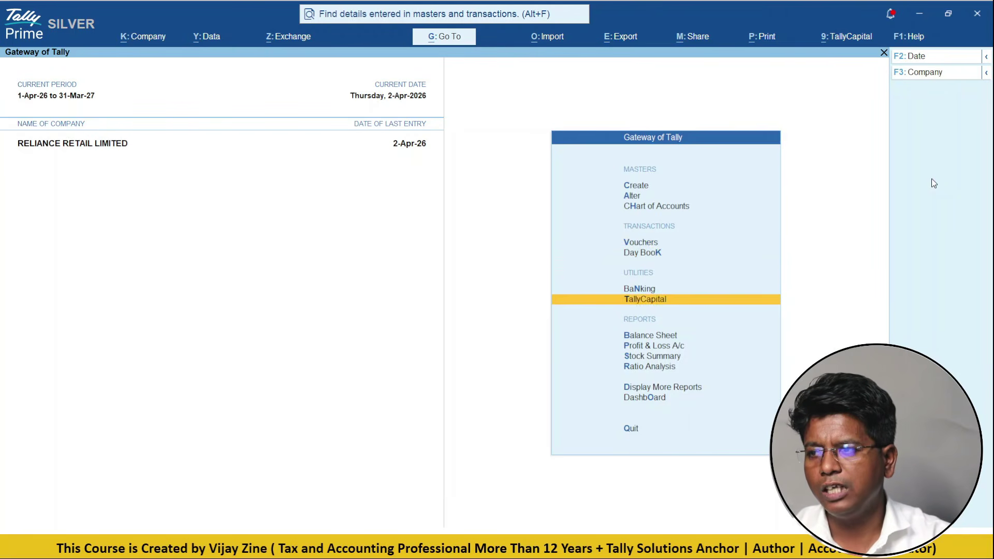
key(Return)
key(Down)
key(Down)
key(Down)
key(Down)
key(Return)
key(Down)
key(Down)
key(Escape)
key(Down)
key(Down)
key(Down)
key(Down)
key(Return)
key(Return)
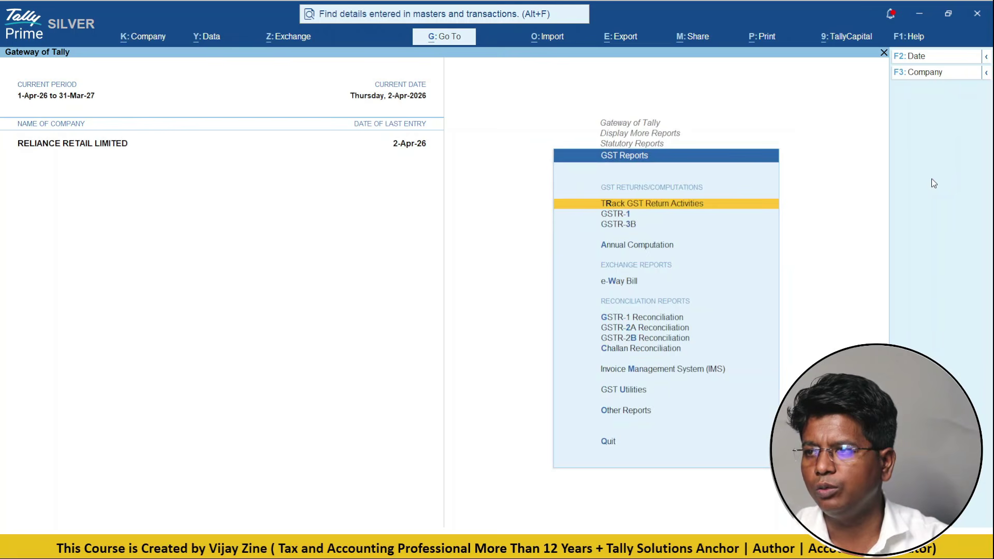
key(Down)
key(Down)
key(Down)
key(Down)
key(Down)
key(Down)
key(Down)
key(Return)
key(Down)
key(Down)
key(Down)
key(Down)
key(Down)
- Drill into B2B Invoices to review the unreconciled Dell and Samsung invoices, then back out
key(Up)
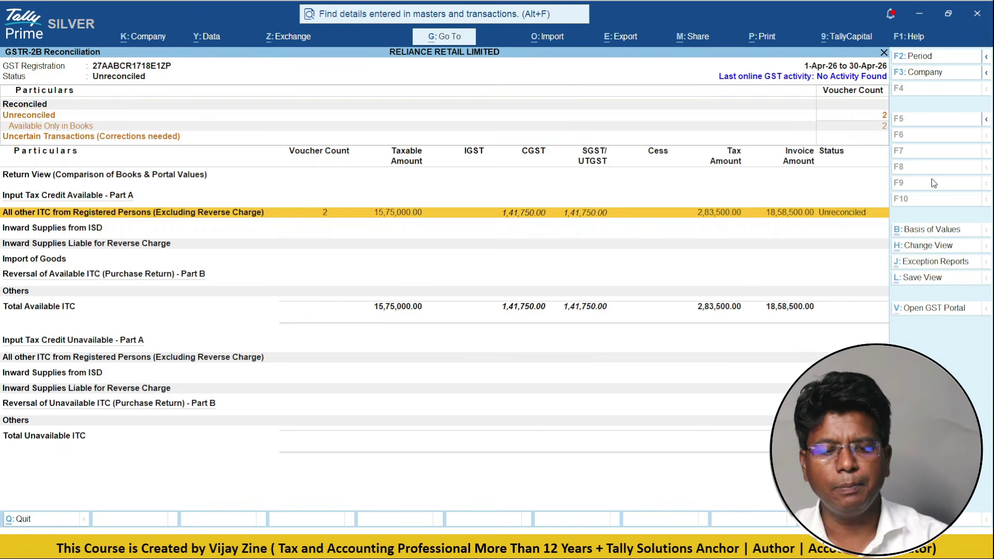
key(alt+F5)
key(Down)
key(Return)
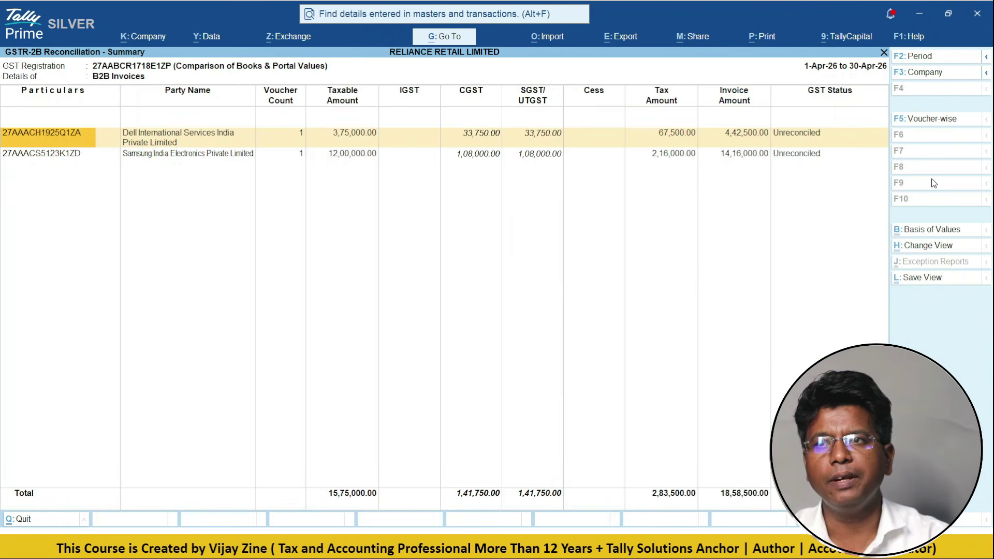
key(Down)
key(Up)
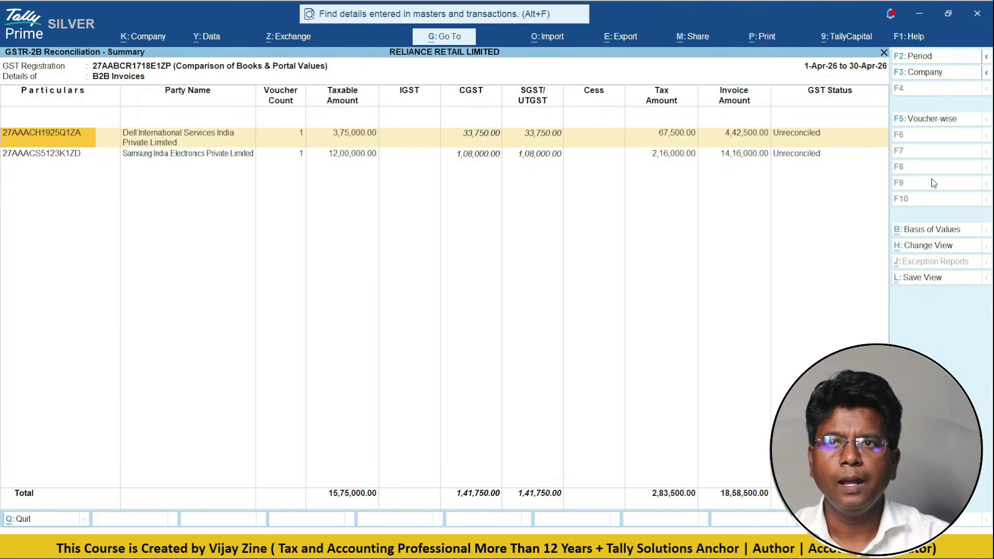
key(Escape)
key(Escape)
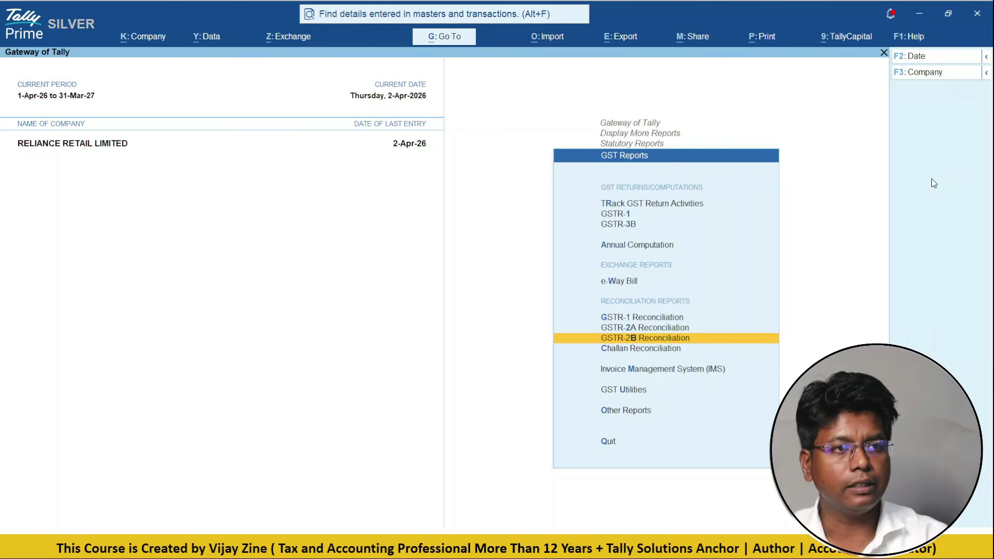
key(Escape)
key(Escape)
key(Escape)
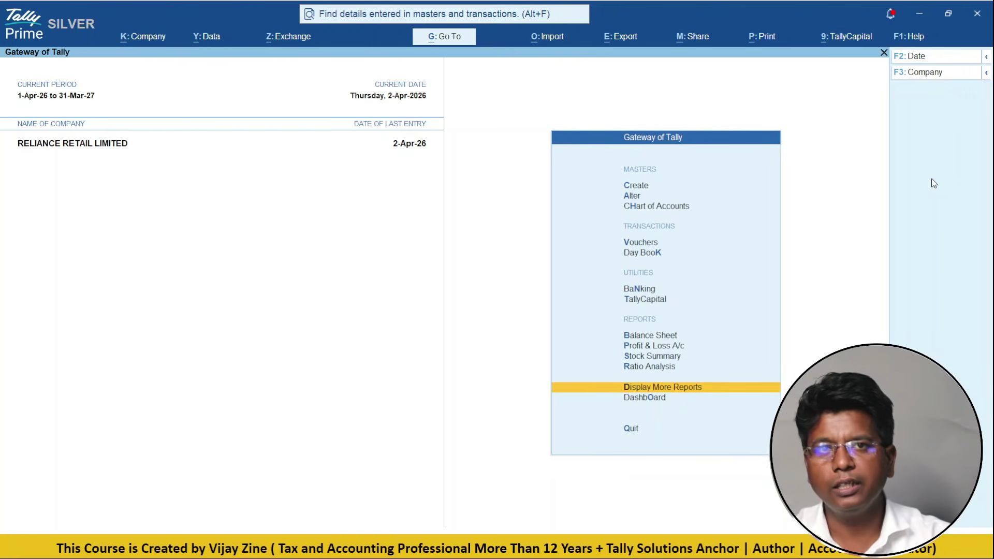
- Open a blank Sales voucher No. 1 from Vouchers, then switch over to Chrome
key(Up)
key(Up)
key(Up)
key(Up)
key(Up)
key(Up)
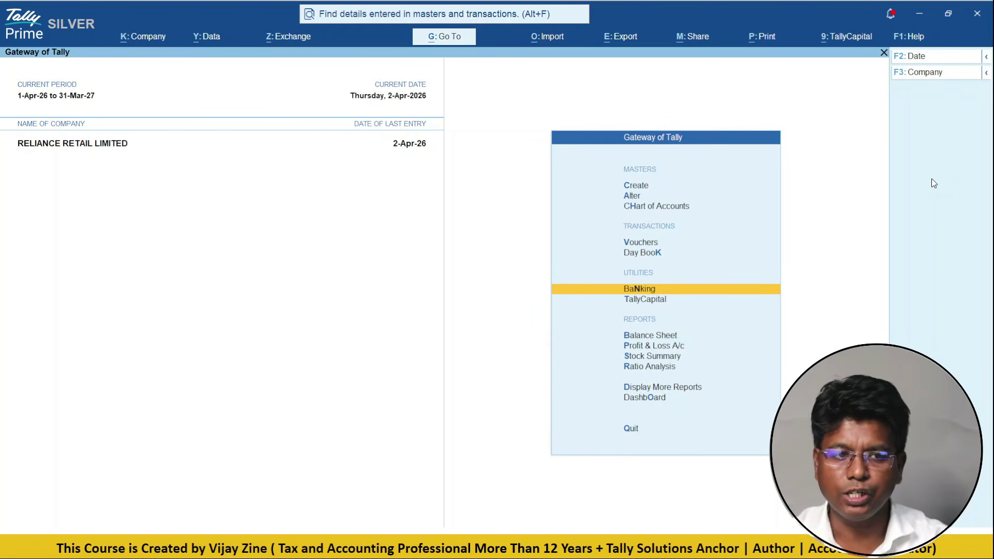
key(Up)
key(Up)
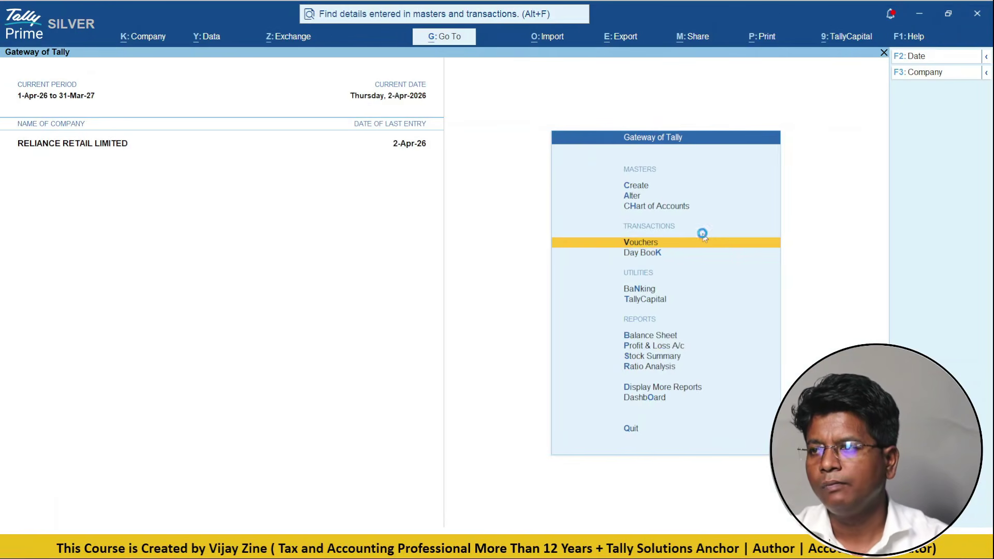
key(Return)
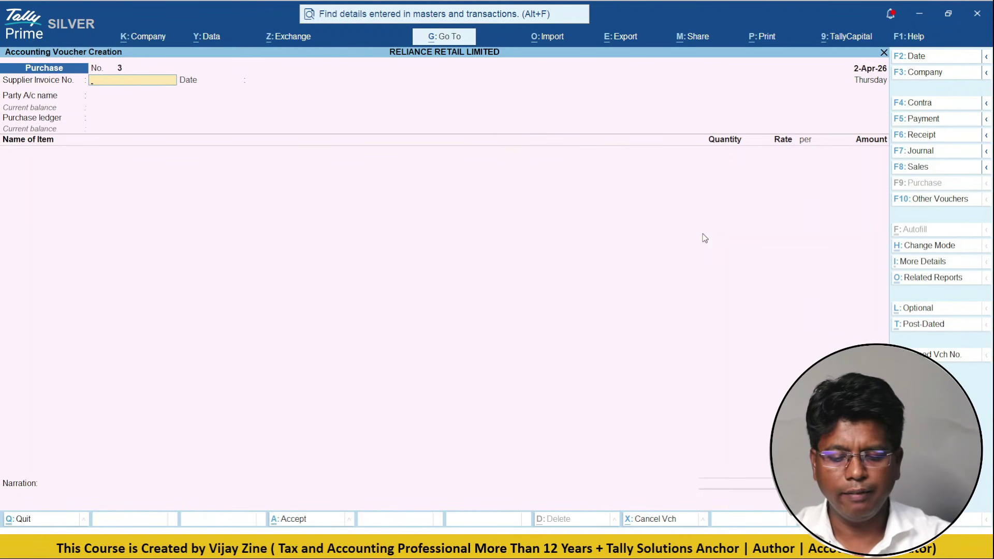
click(917, 166)
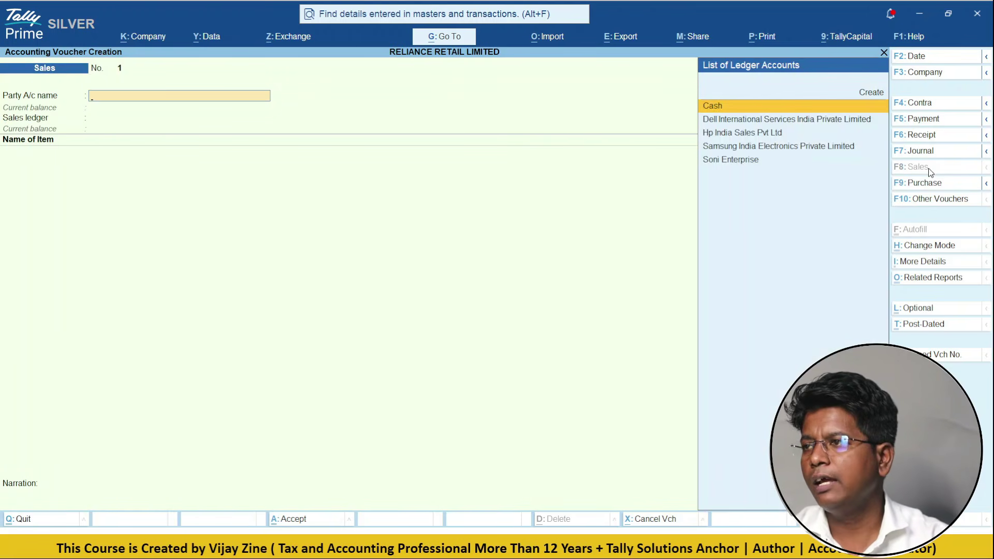
key(Up)
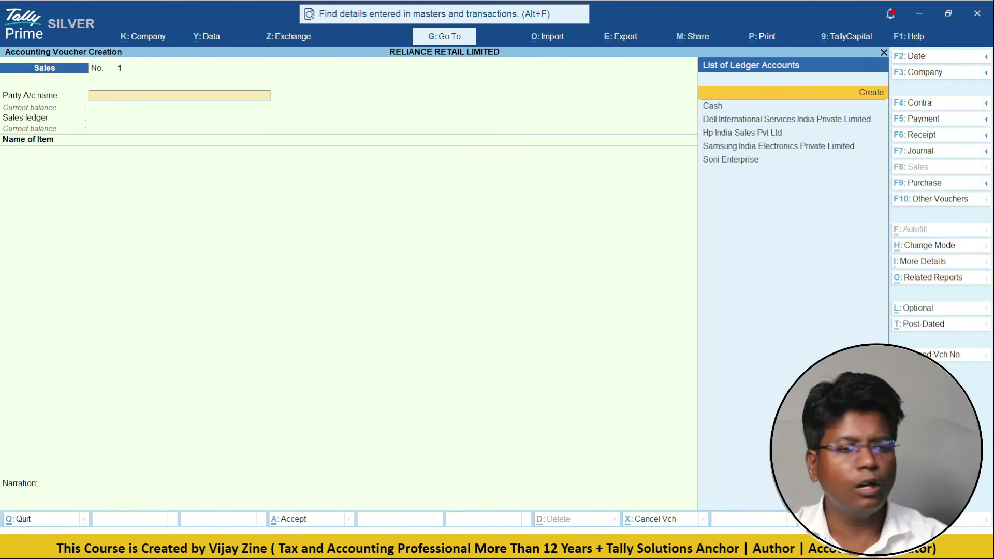
key(alt+Tab)
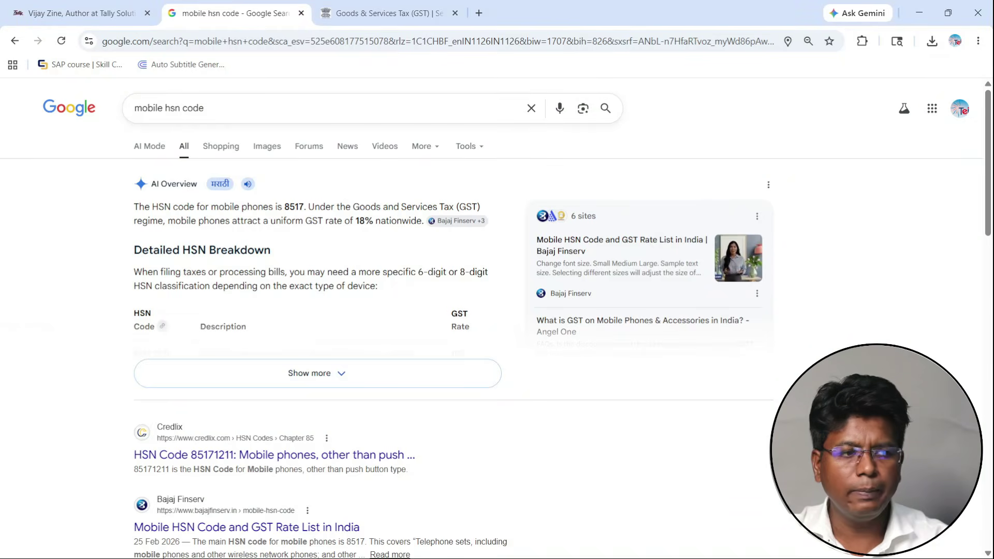
- Search Google for 'bajaj finance gst number maharashtra' and copy the first listed GSTIN
click(536, 108)
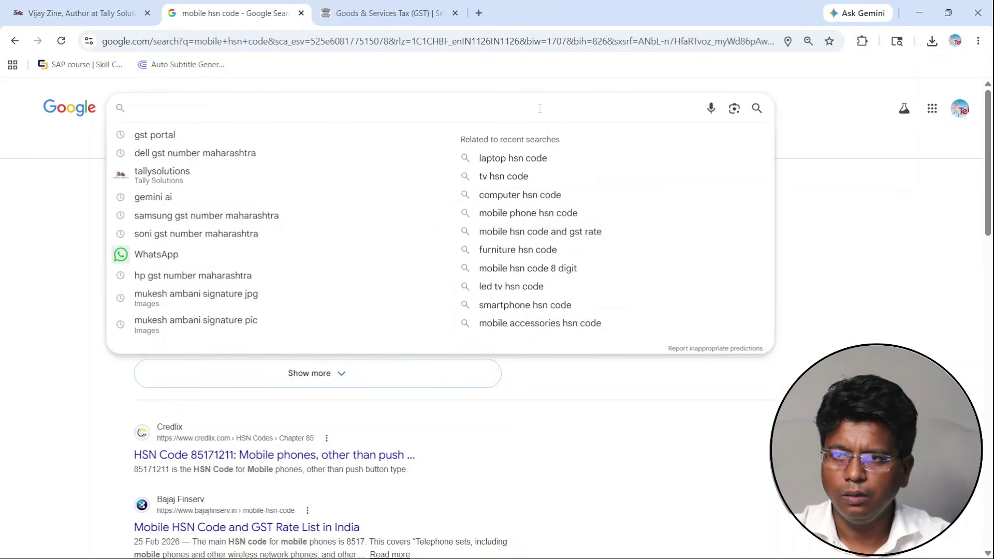
text(baja)
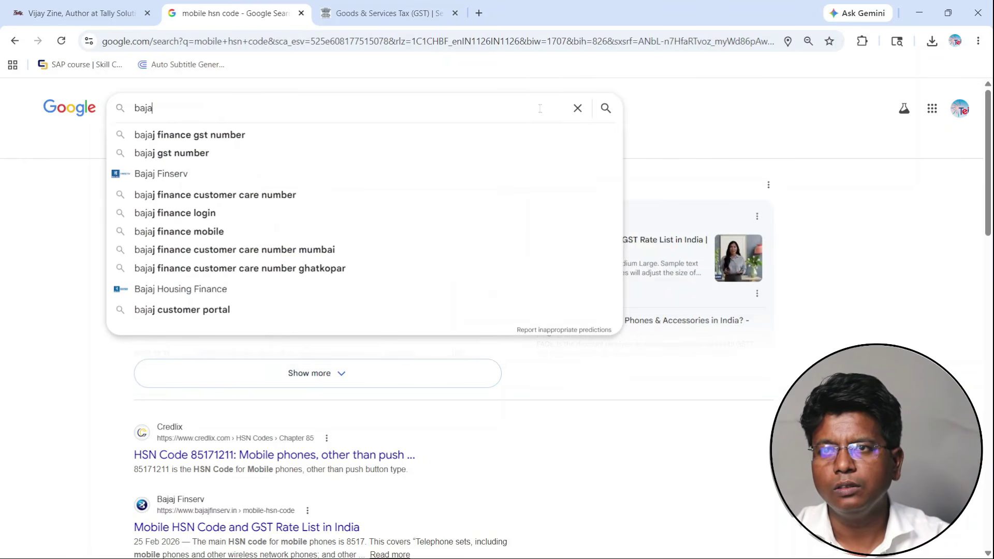
key(Down)
key(Down)
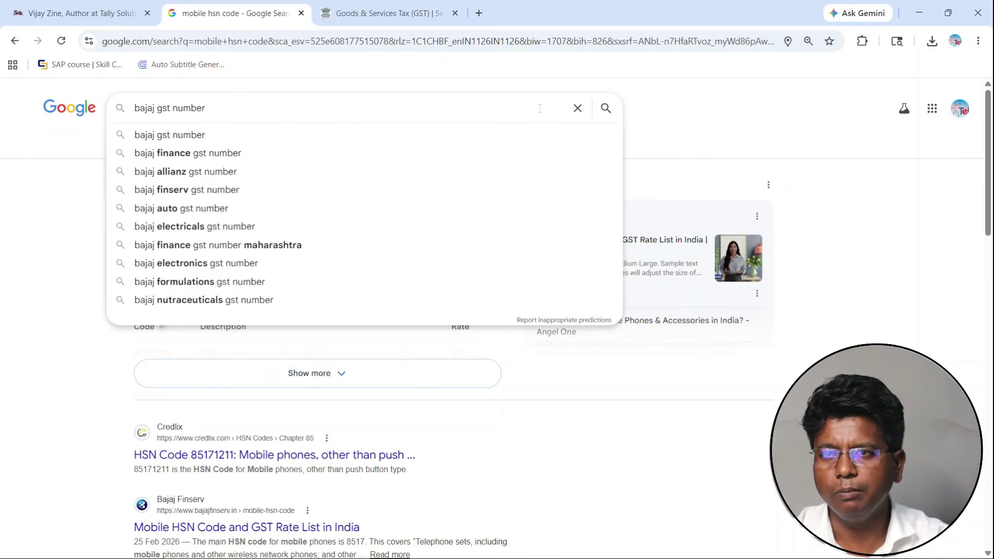
text(mah)
key(Down)
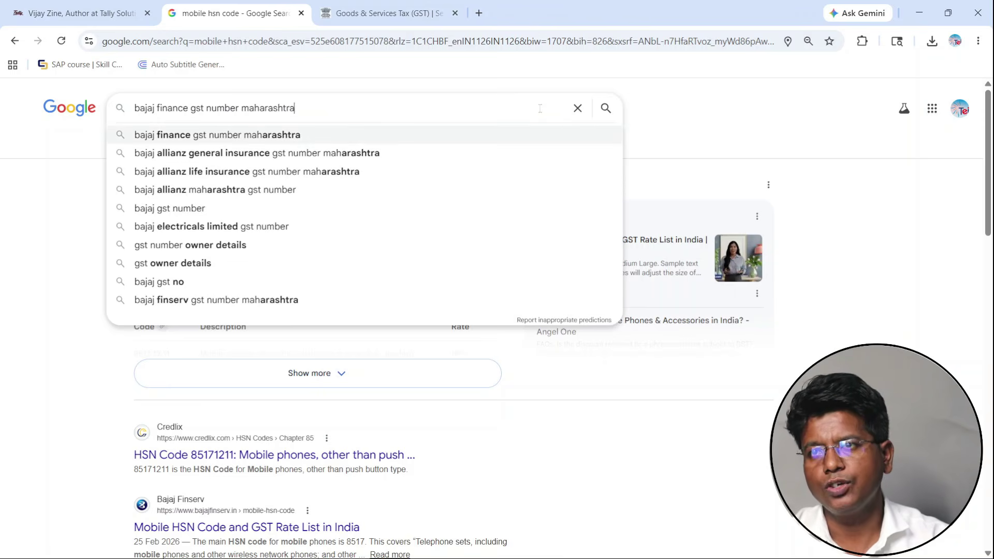
key(Return)
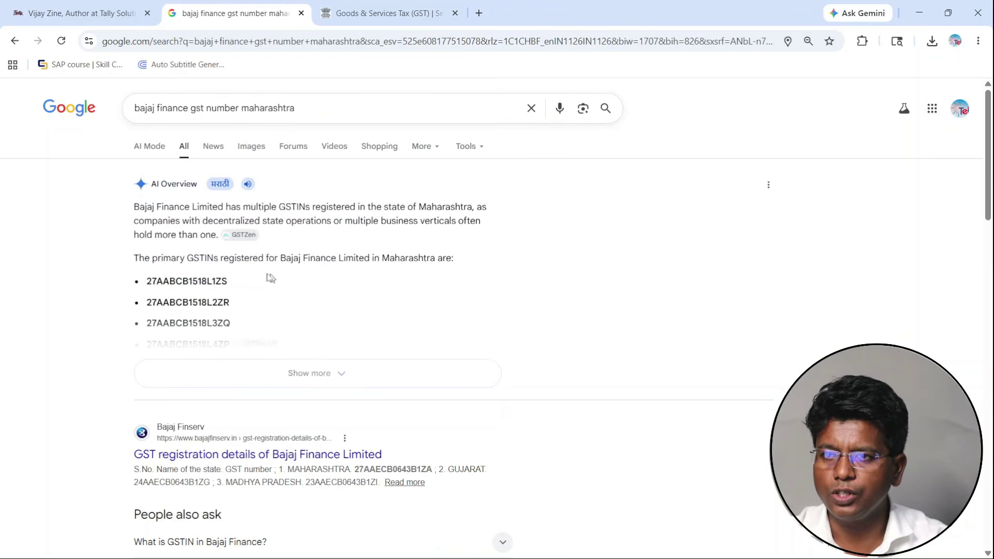
double_click(197, 281)
key(ctrl+c)
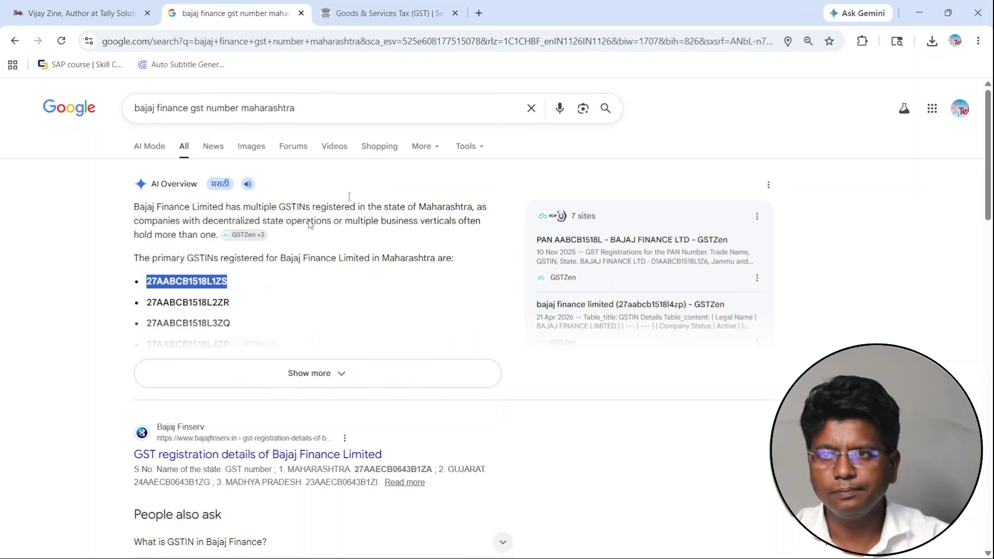
key(alt+Tab)
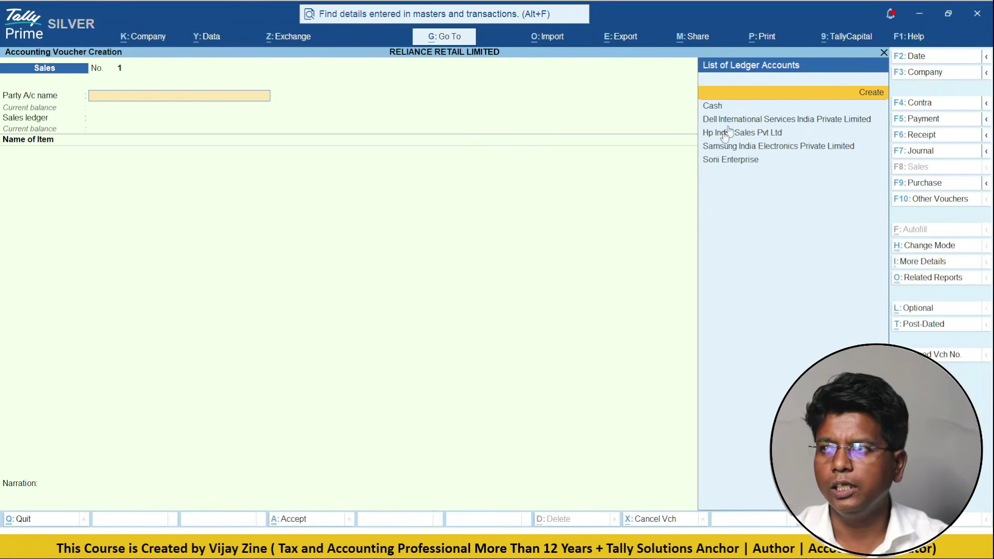
- Abandon the in-voucher ledger attempts and open the master creation list from the Gateway
key(alt+c)
key(ctrl+alt+v)
key(BackSpace)
key(BackSpace)
key(BackSpace)
key(BackSpace)
key(BackSpace)
key(BackSpace)
key(BackSpace)
key(BackSpace)
key(BackSpace)
key(BackSpace)
key(BackSpace)
key(BackSpace)
key(BackSpace)
key(BackSpace)
key(BackSpace)
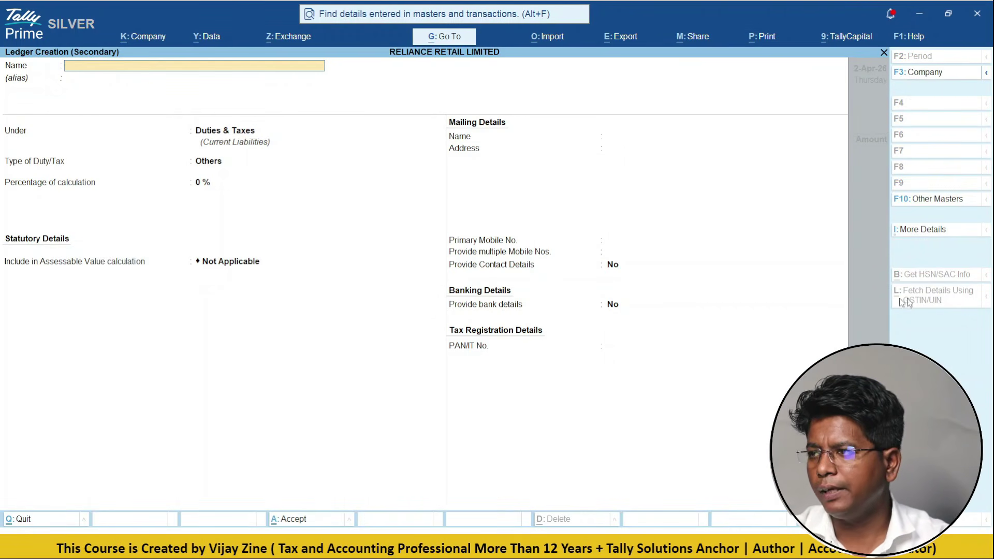
key(Escape)
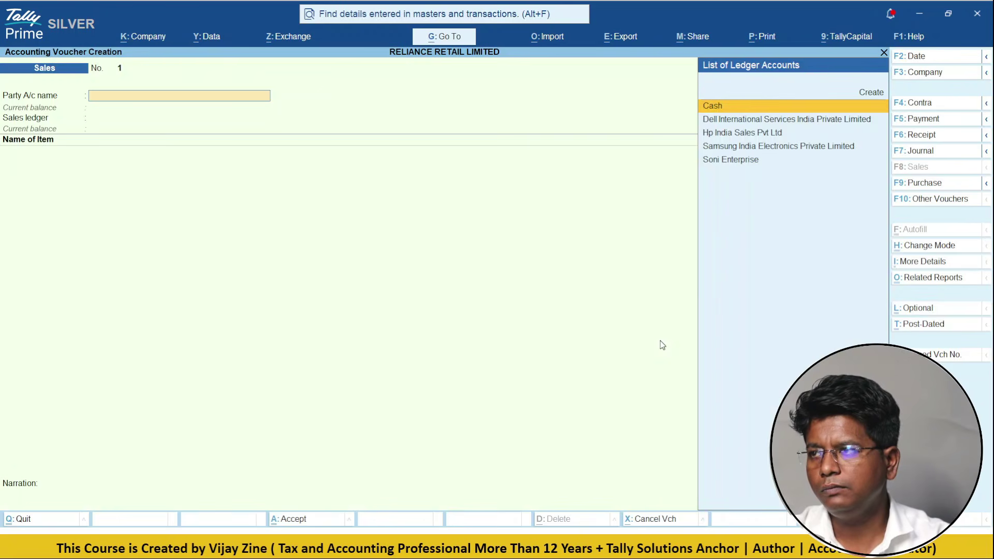
key(Up)
key(Return)
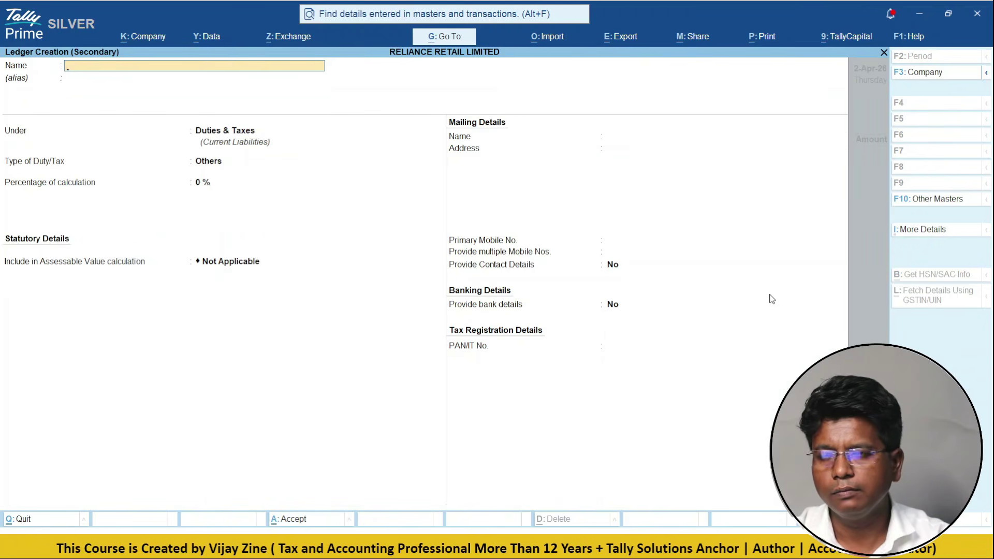
key(Escape)
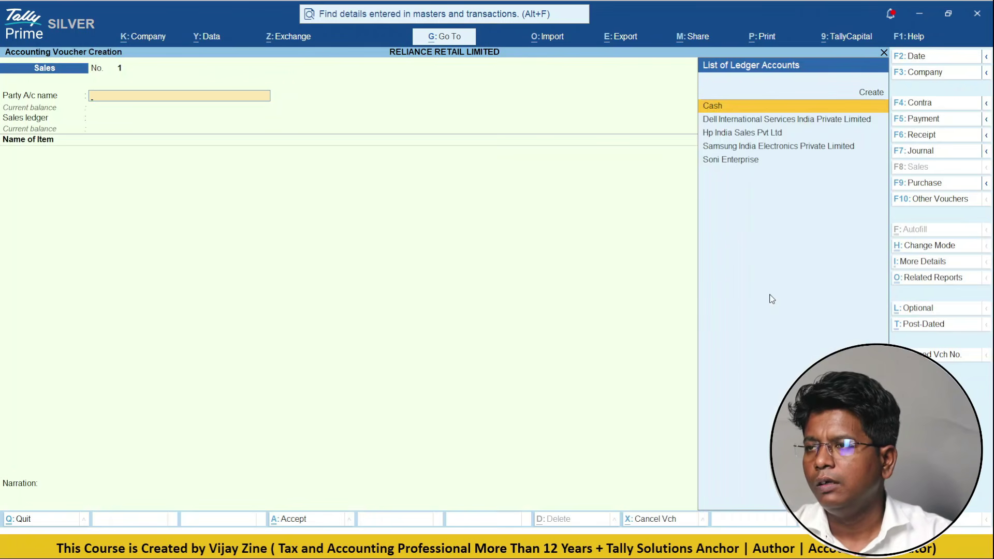
key(Escape)
key(Up)
key(Up)
key(Up)
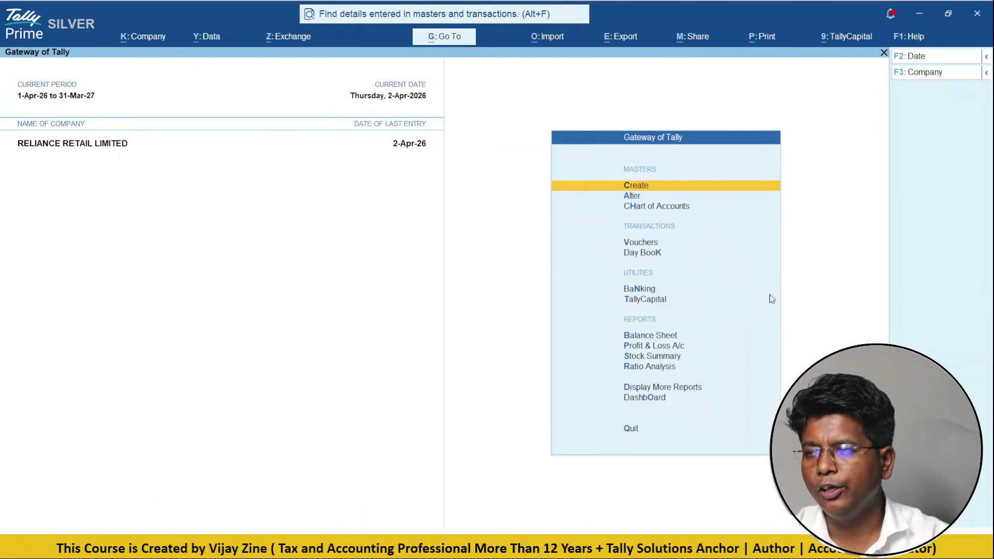
key(Return)
key(Return)
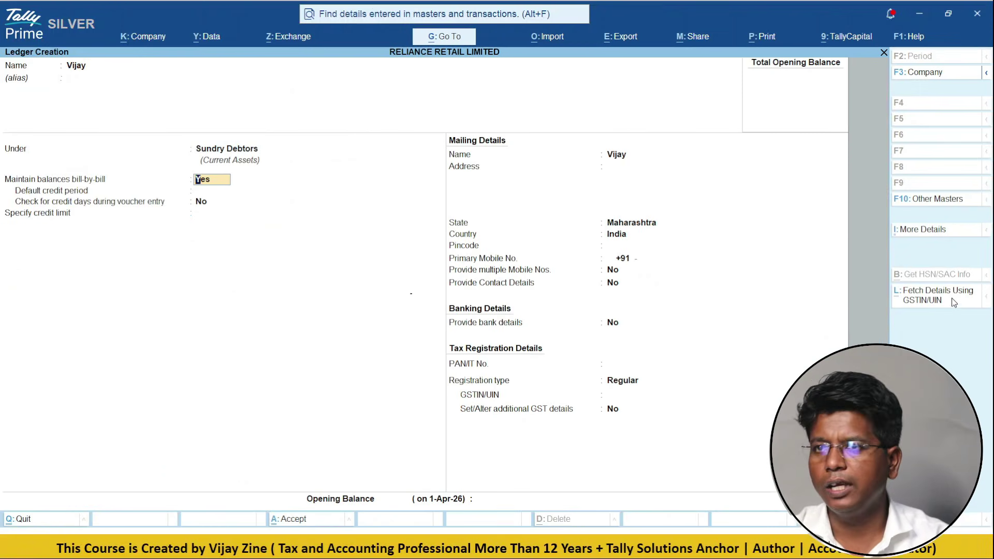
- Create the Bajaj Finance Limited ledger by fetching its details from the pasted GSTIN
click(956, 310)
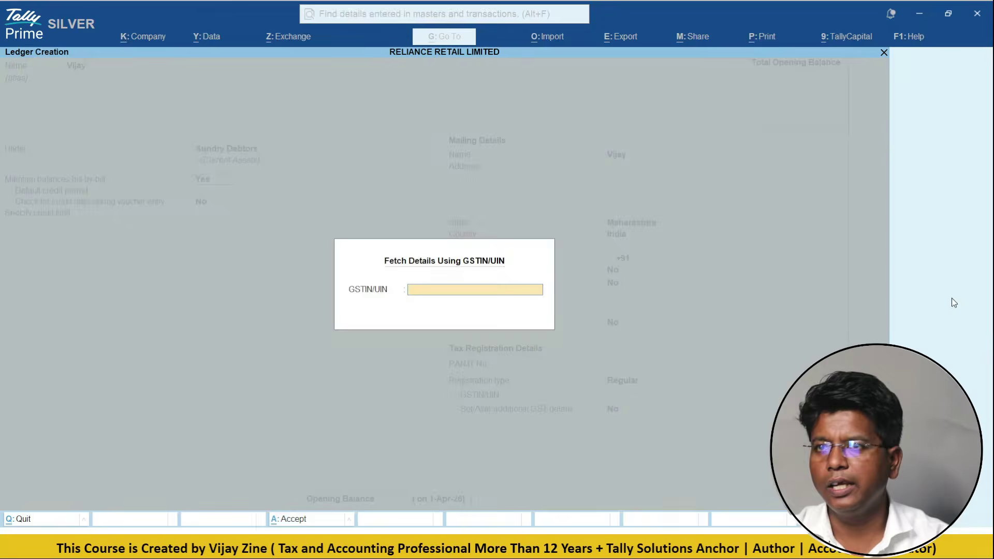
key(ctrl+v)
key(Return)
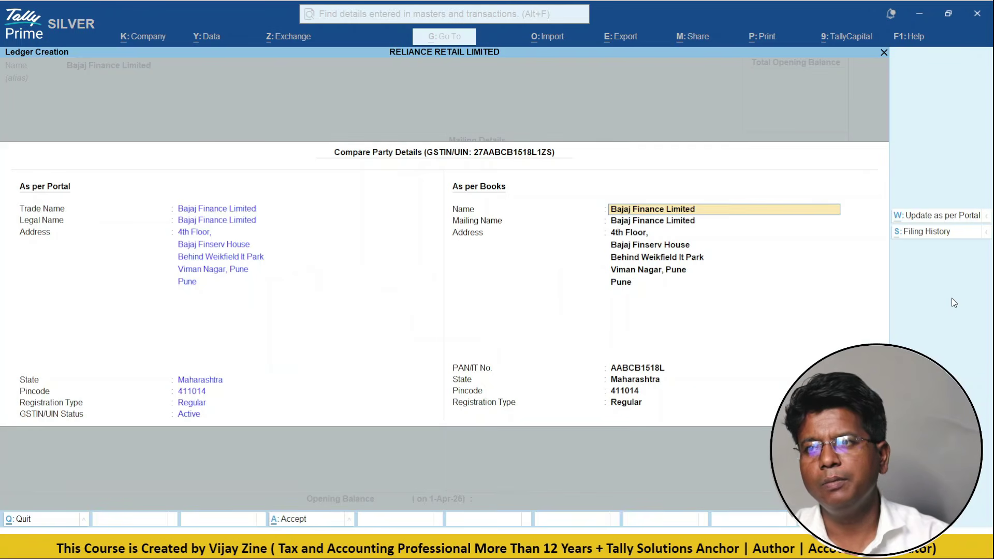
key(ctrl+a)
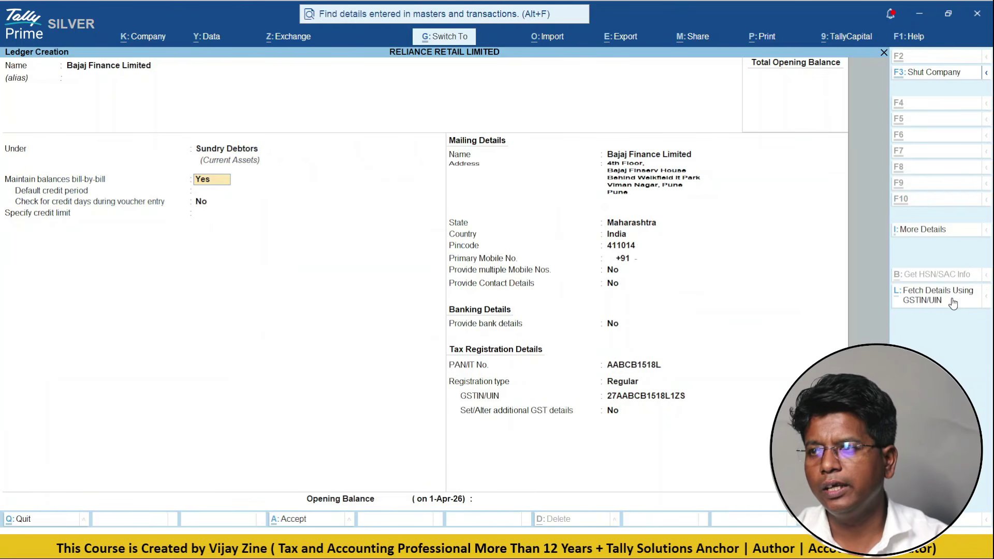
key(ctrl+a)
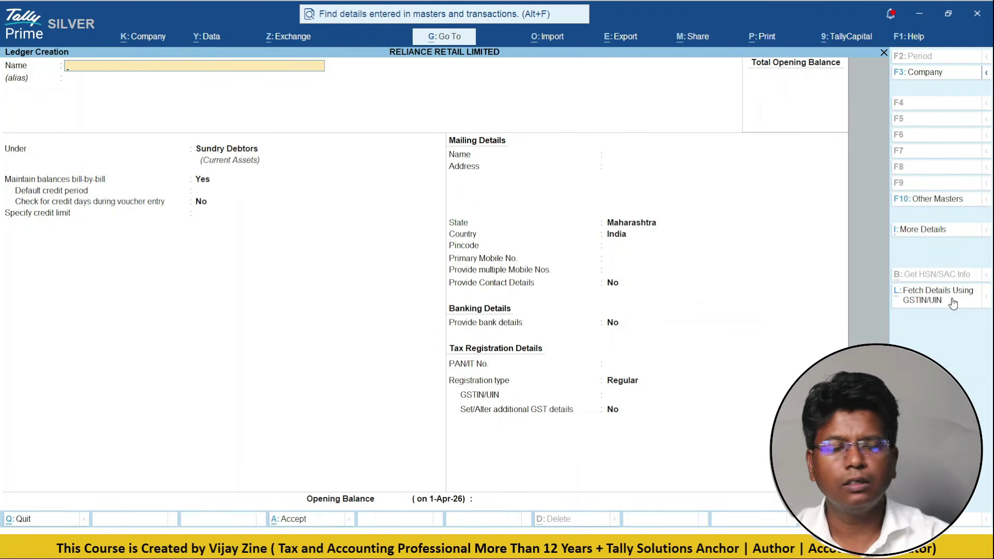
- Return to the Gateway and start a new Sales voucher
key(Escape)
key(Escape)
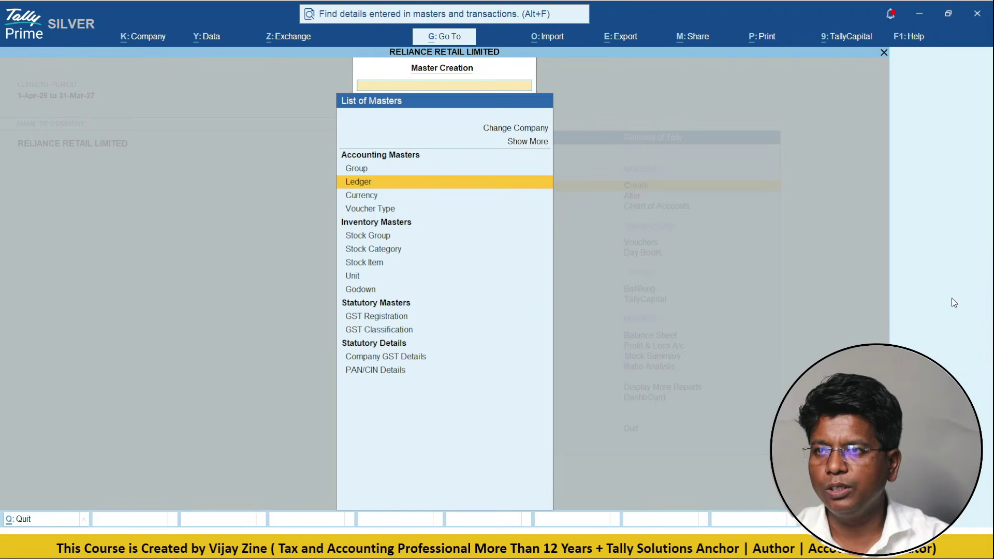
key(Escape)
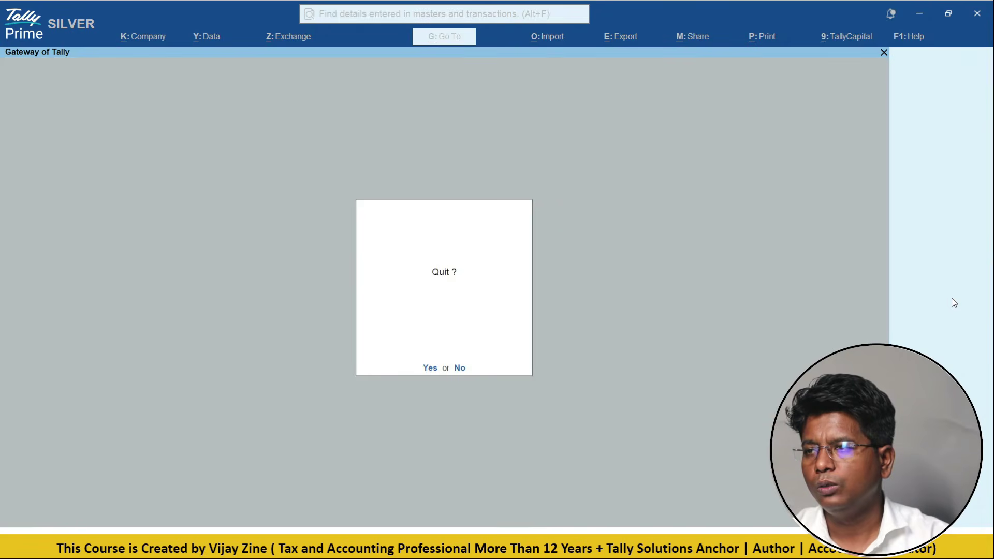
key(Escape)
key(Down)
key(Down)
key(Down)
key(Return)
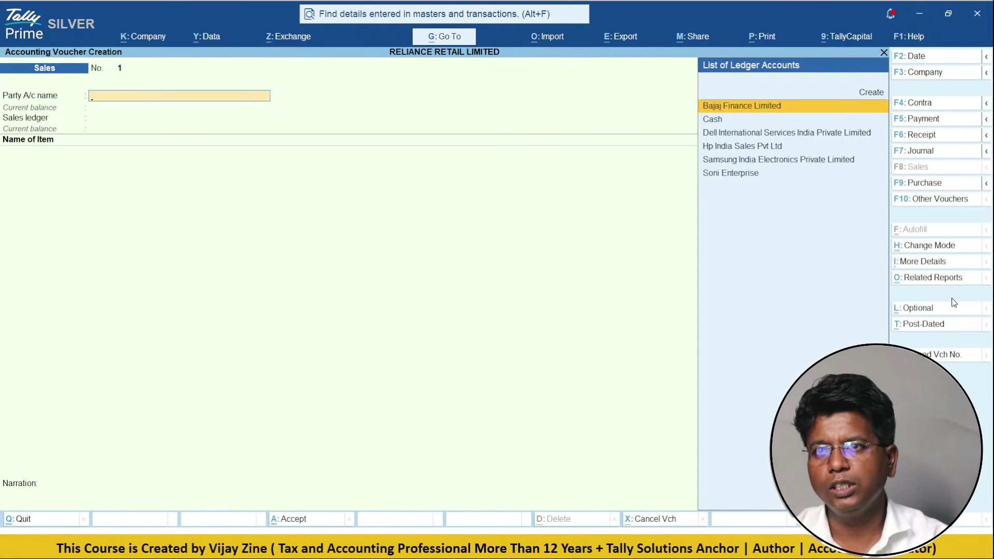
- Bill Bajaj Finance Limited under Sales A/c for 20 Dell Monitors at 8,200
key(Return)
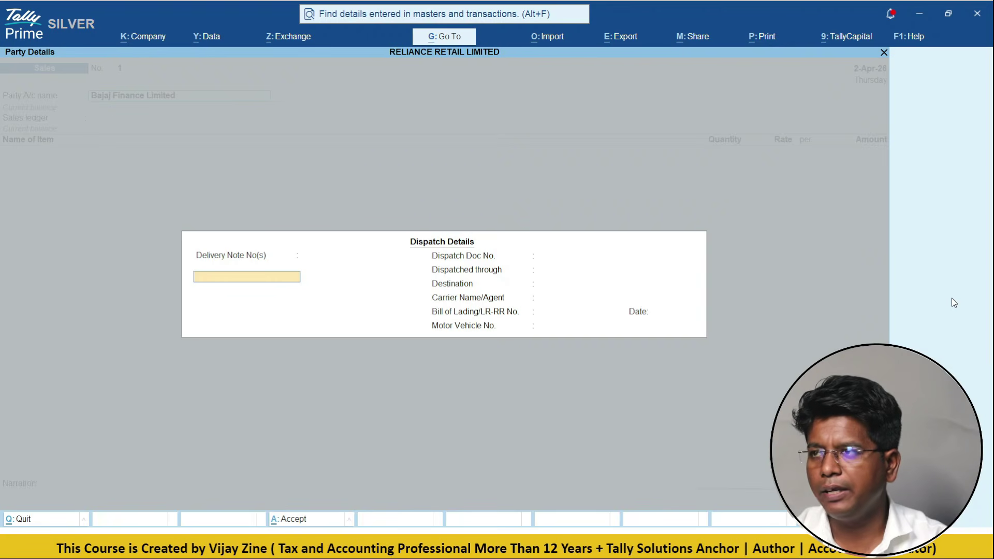
key(ctrl+a)
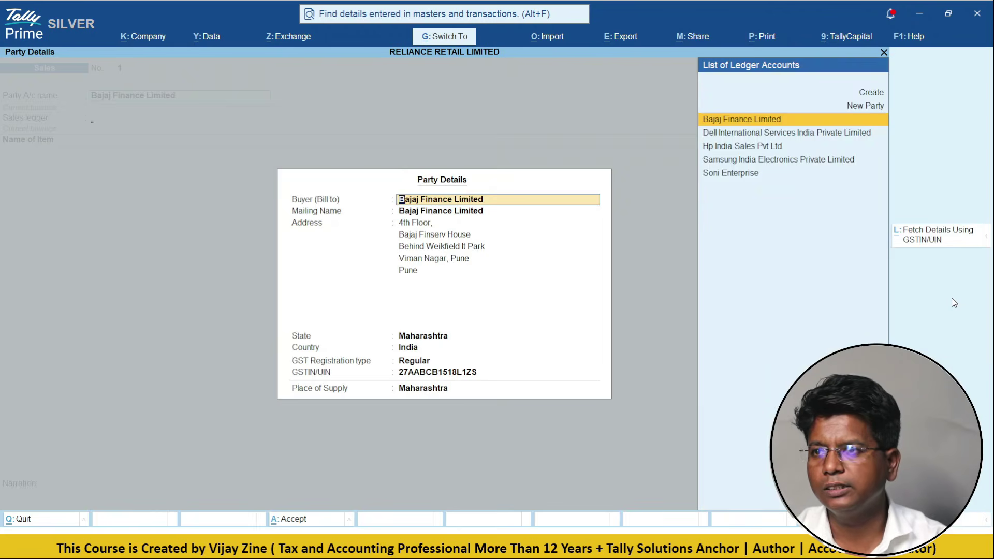
key(ctrl+a)
key(Return)
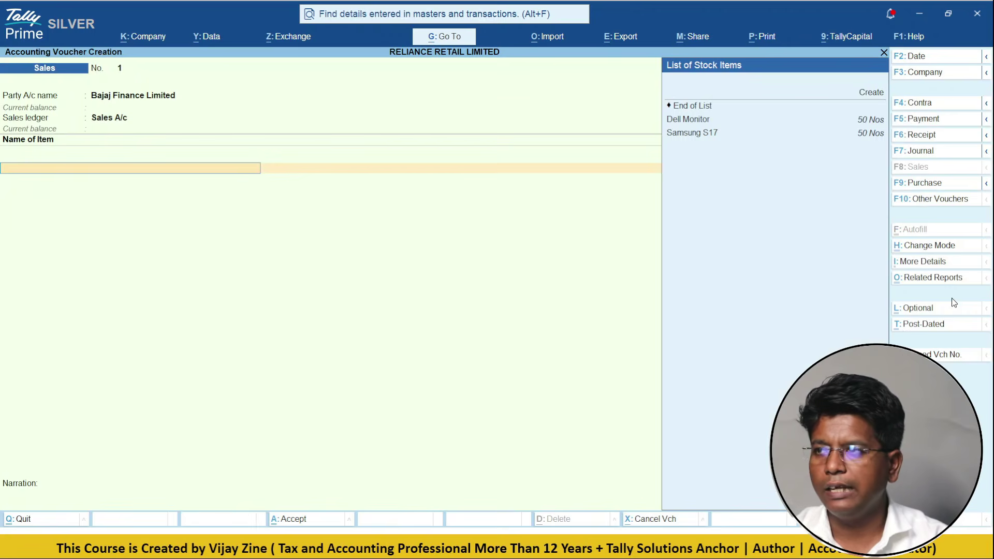
key(Return)
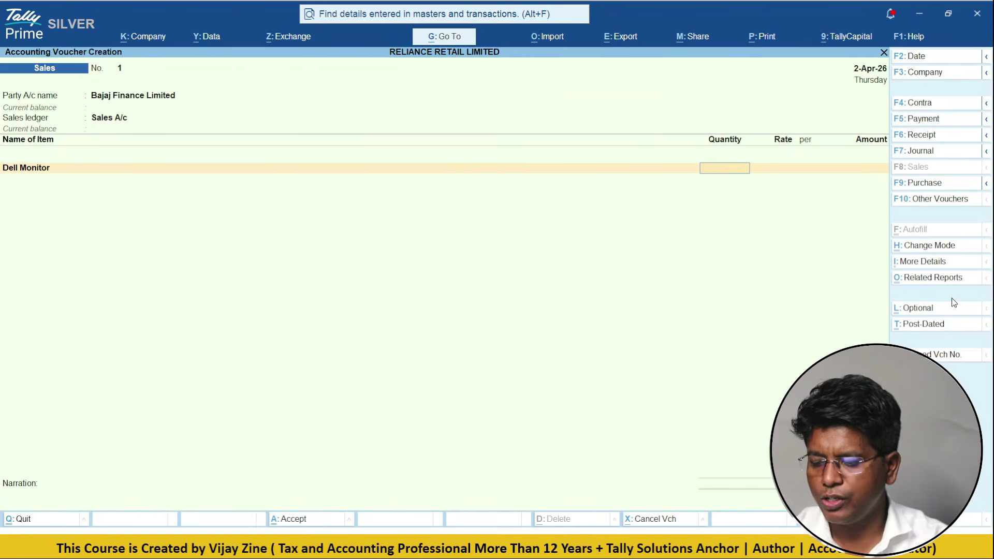
text(20)
key(Return)
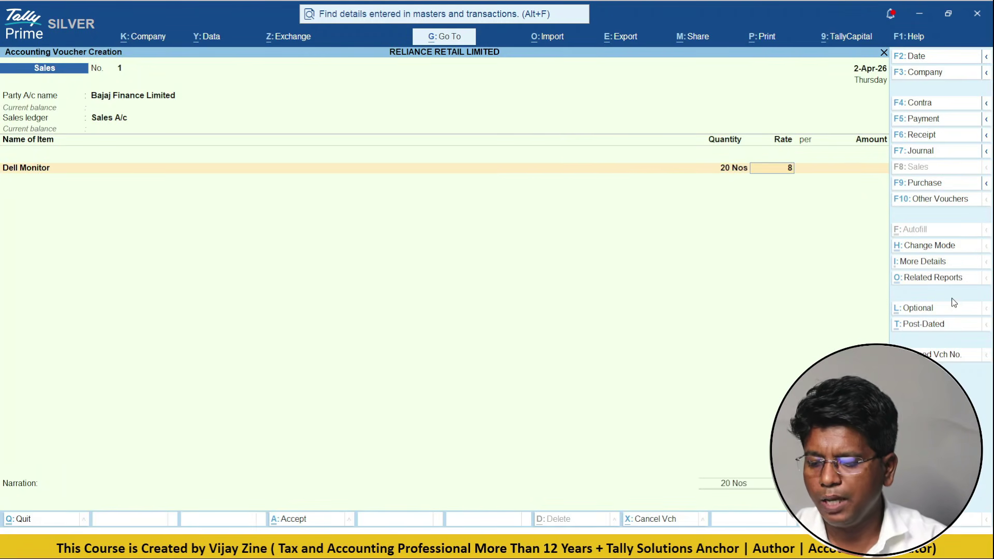
text(8,200)
key(Return)
key(Return)
key(Return)
key(Return)
key(Return)
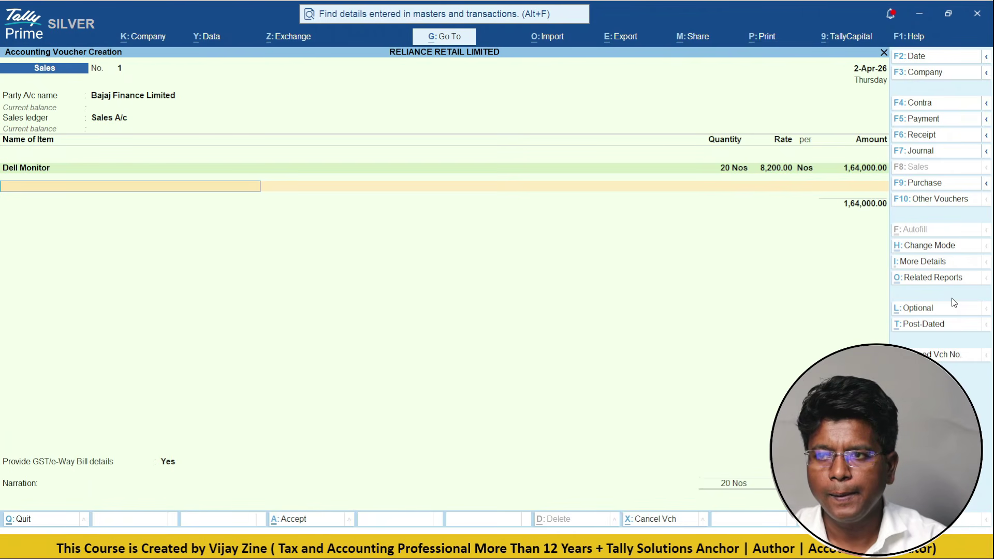
key(BackSpace)
- Add 20 Samsung S17 at 26,000 as the second item
key(Return)
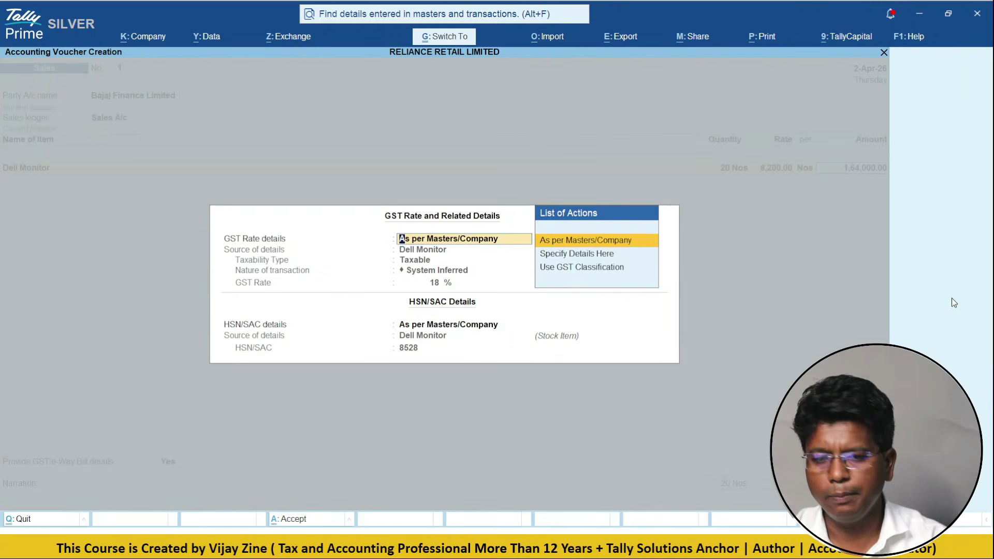
key(ctrl+a)
text(Sa)
key(Return)
text(20)
key(Return)
text(26,000)
key(Return)
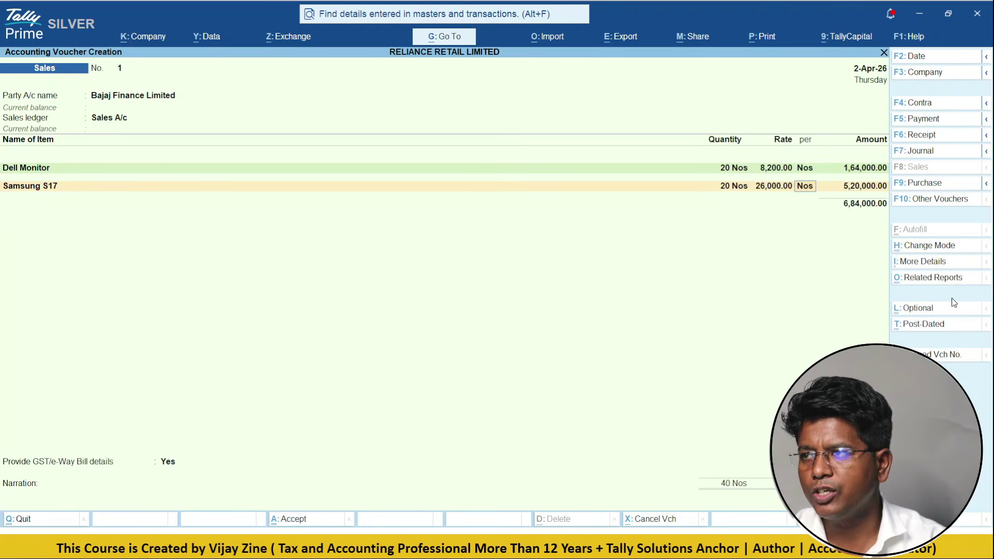
key(Return)
key(Return)
key(Return)
key(Return)
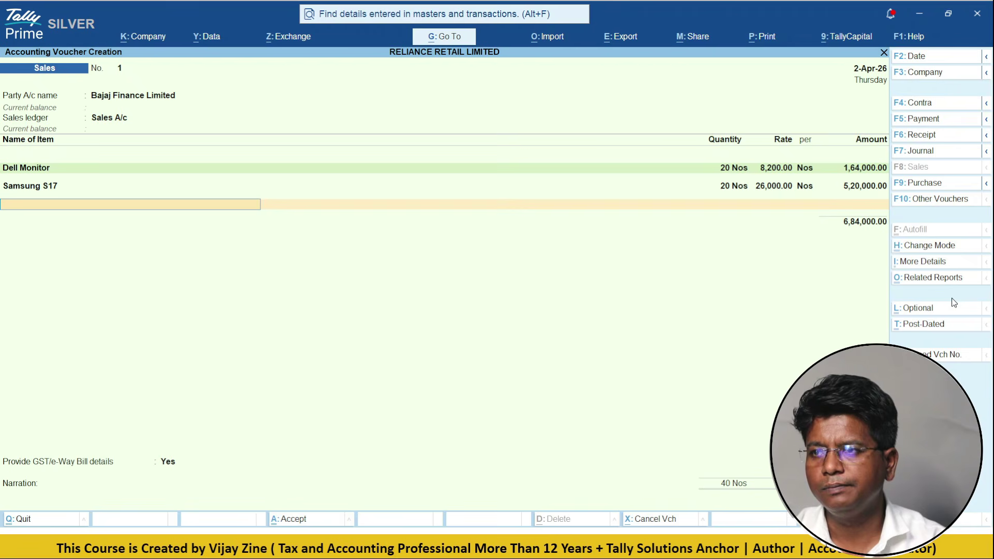
- Add C GST and S GST of 61,560 each, accept the new bill reference, and save
text(c)
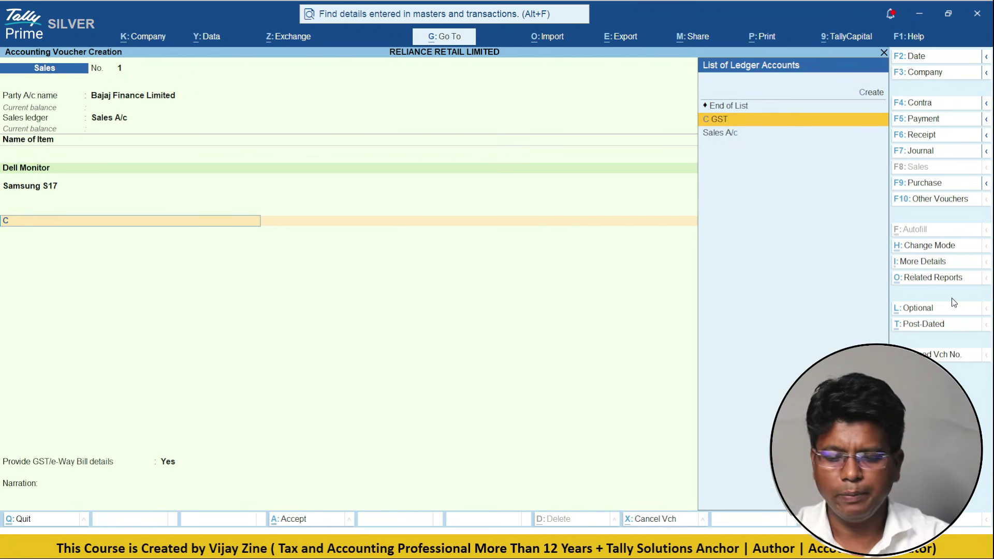
key(Return)
key(Return)
key(Return)
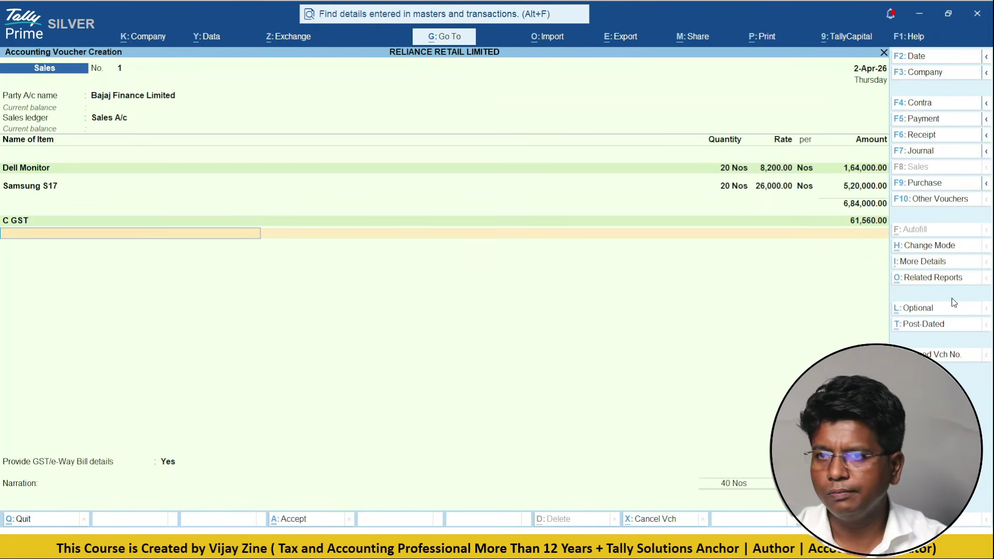
text(s)
key(Return)
key(Return)
key(Return)
key(Return)
key(n)
key(Return)
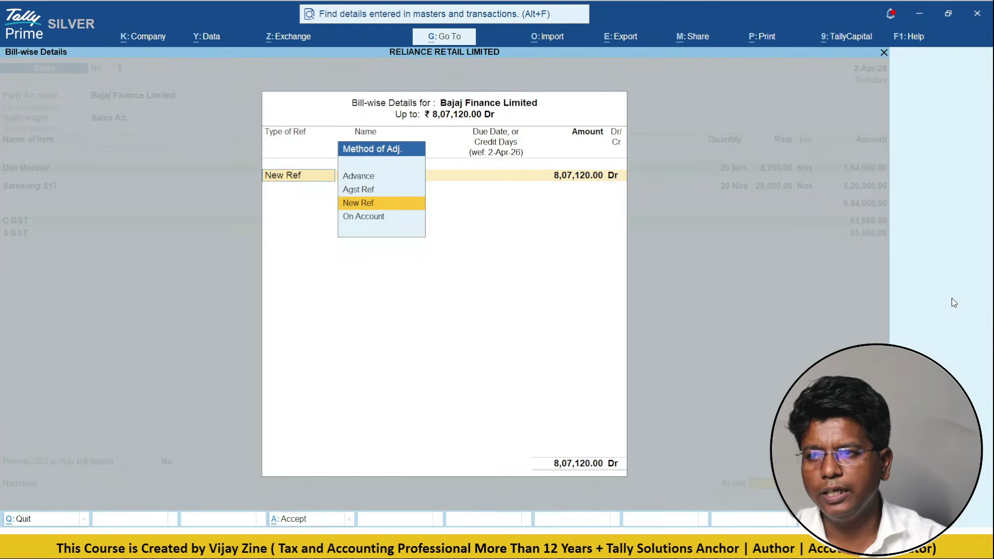
key(Return)
key(Return)
key(Return)
key(Return)
key(Return)
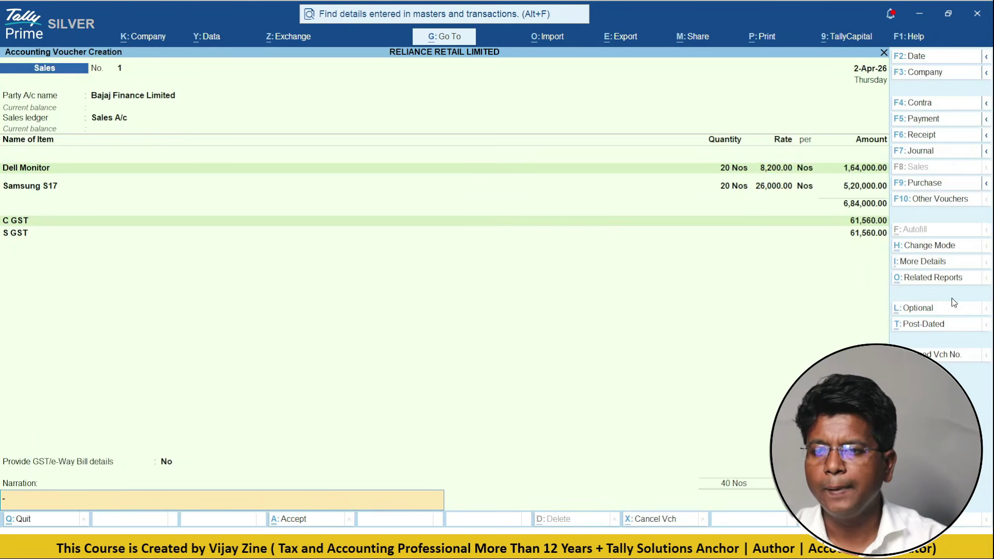
key(Return)
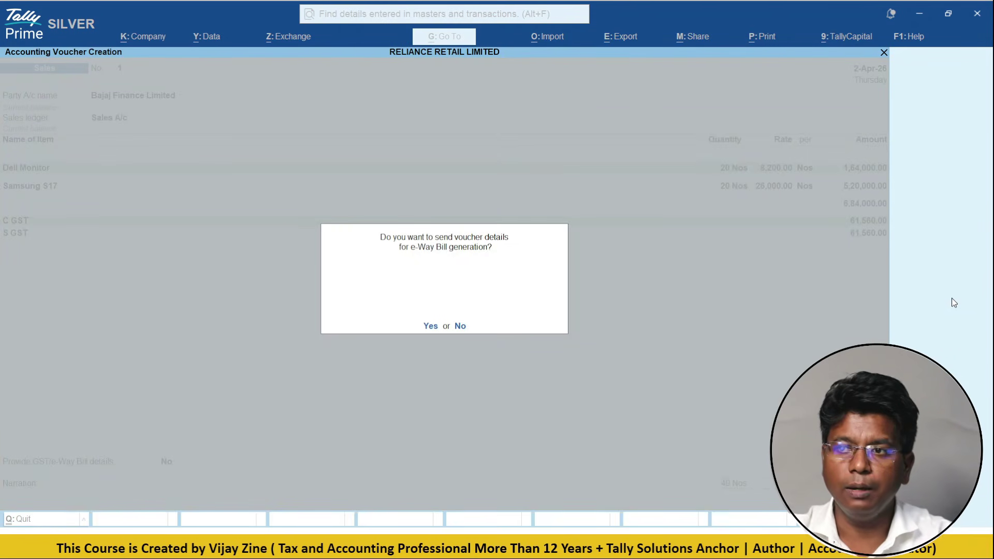
key(n)
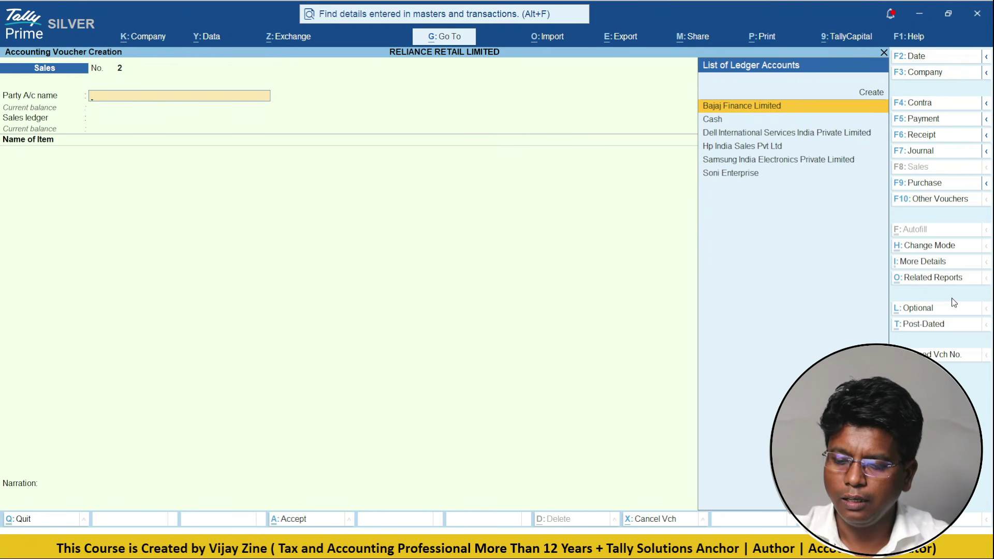
key(Page_Up)
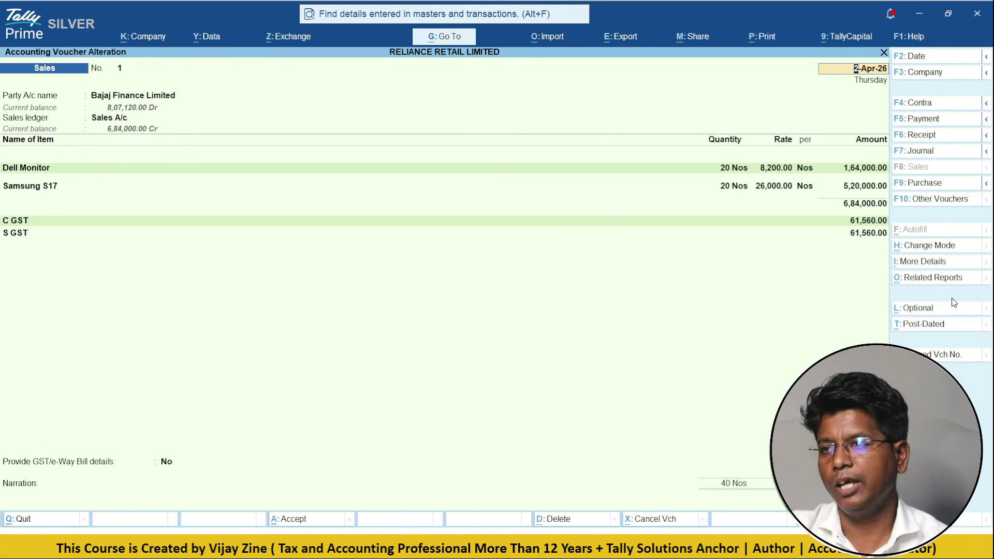
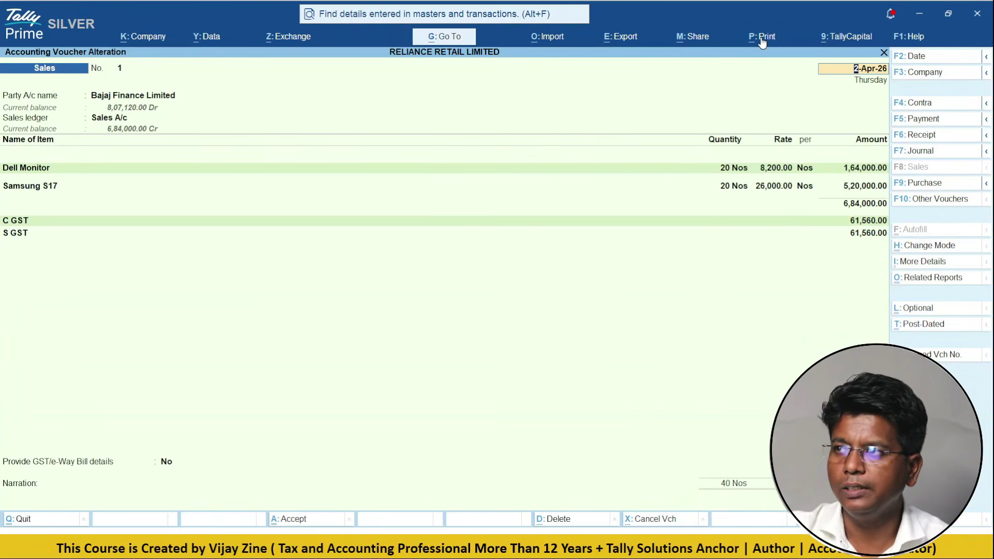
- Preview the current sales voucher as a Tax Invoice totalling ₹8,07,120.00, zooming in and out
click(762, 36)
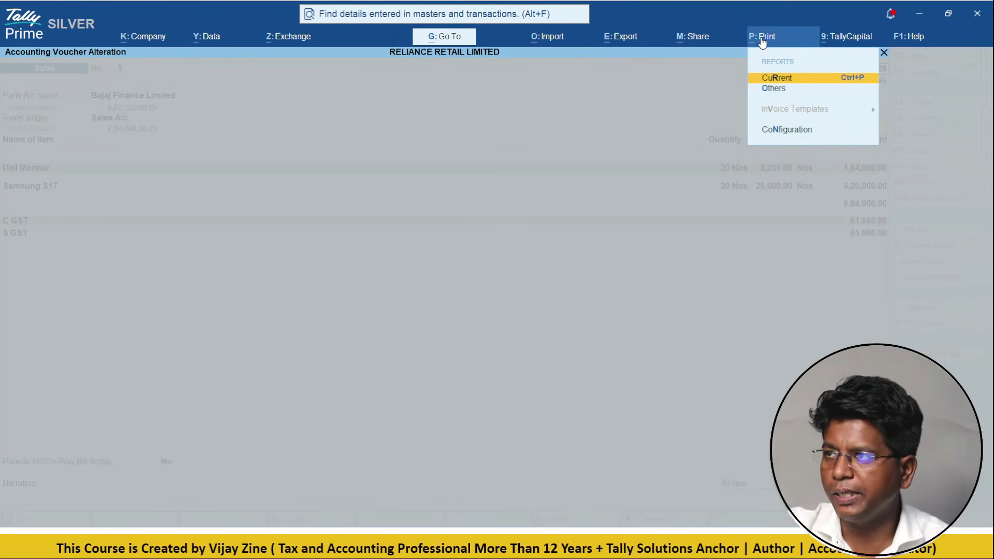
key(Return)
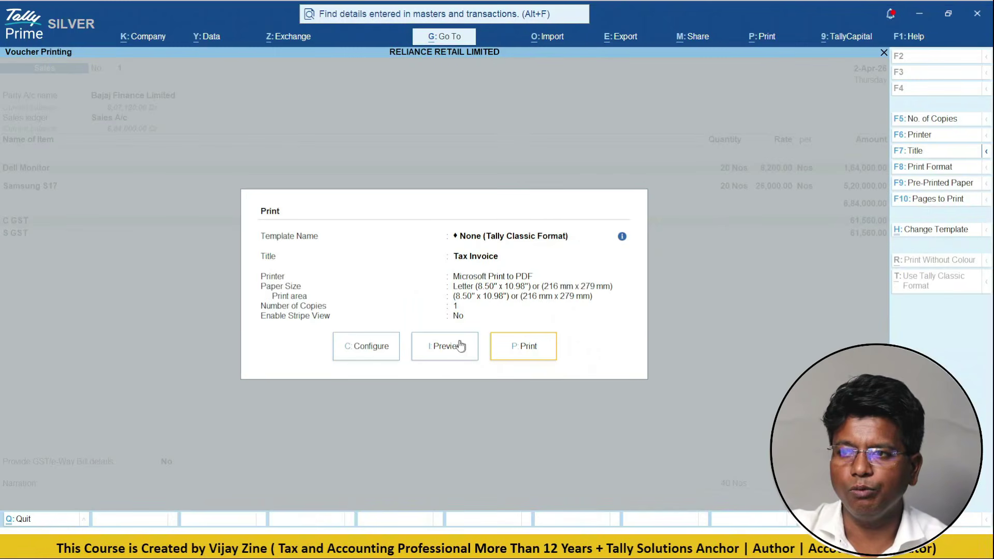
click(447, 348)
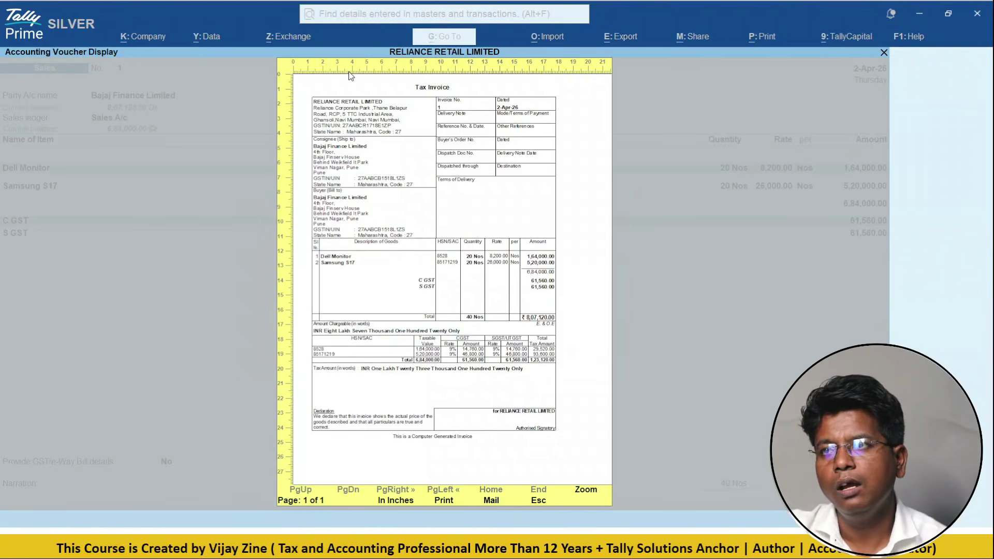
click(350, 76)
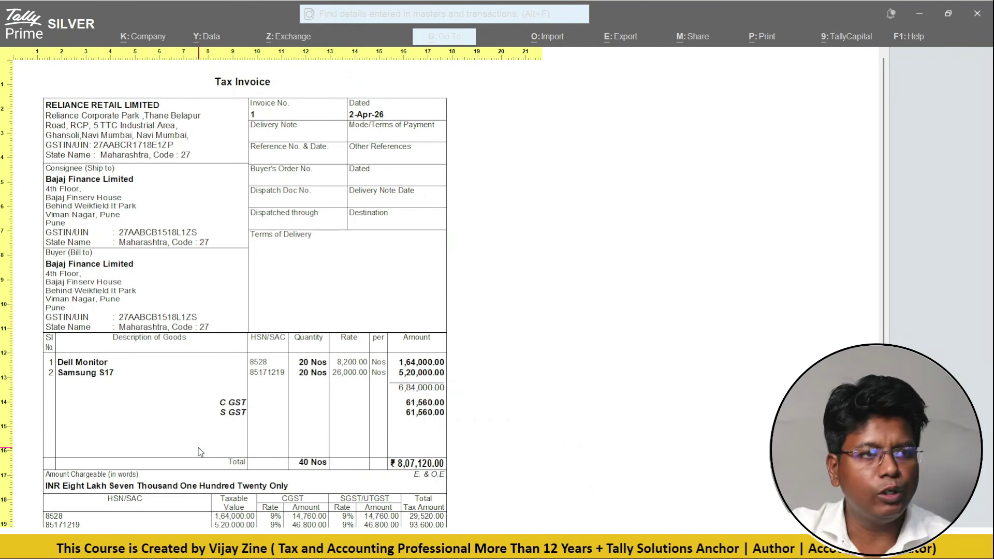
scroll(200, 450, down, 1)
scroll(378, 437, down, 3)
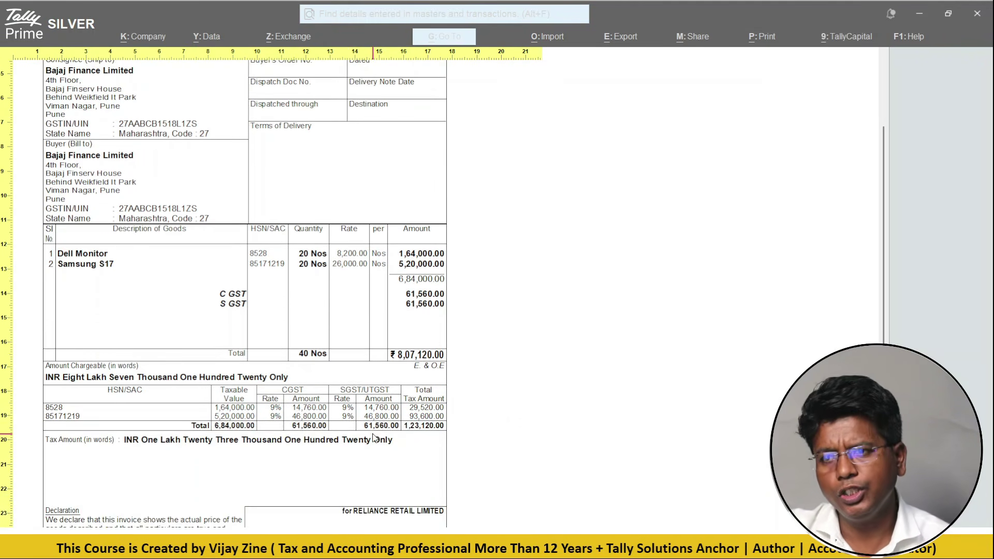
scroll(380, 433, up, 4)
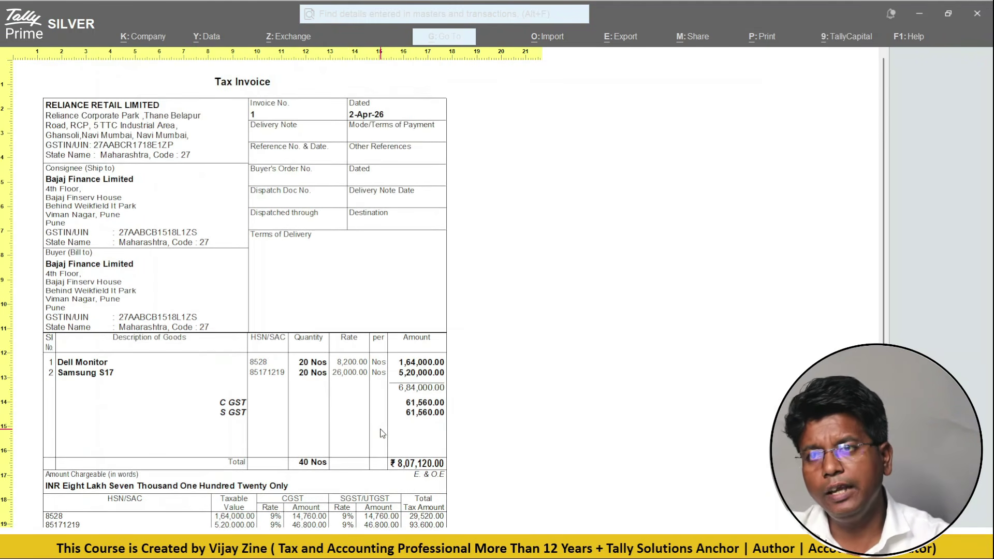
click(382, 433)
- Close the preview and browse the invoice templates from Template 2 to Template 7 - Tally Classic
key(Escape)
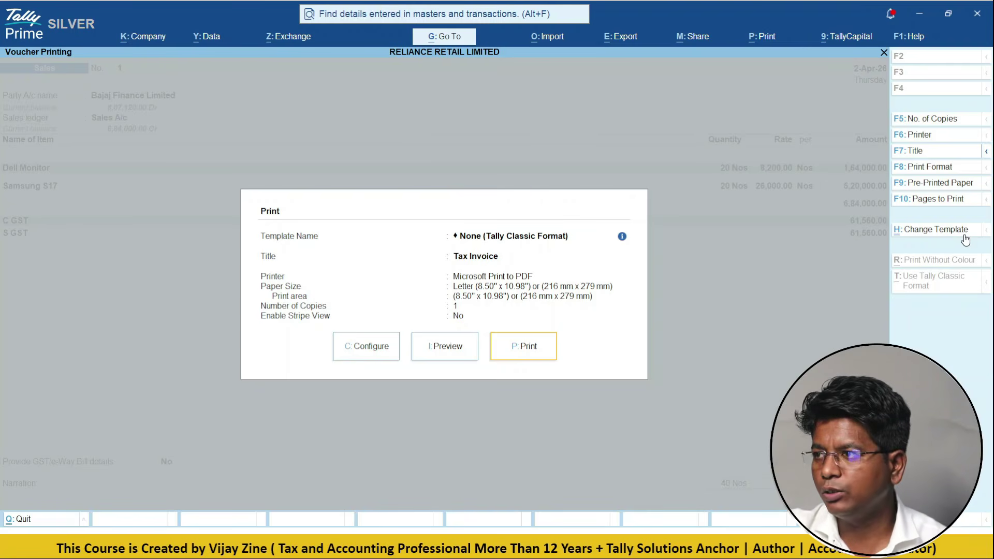
click(964, 233)
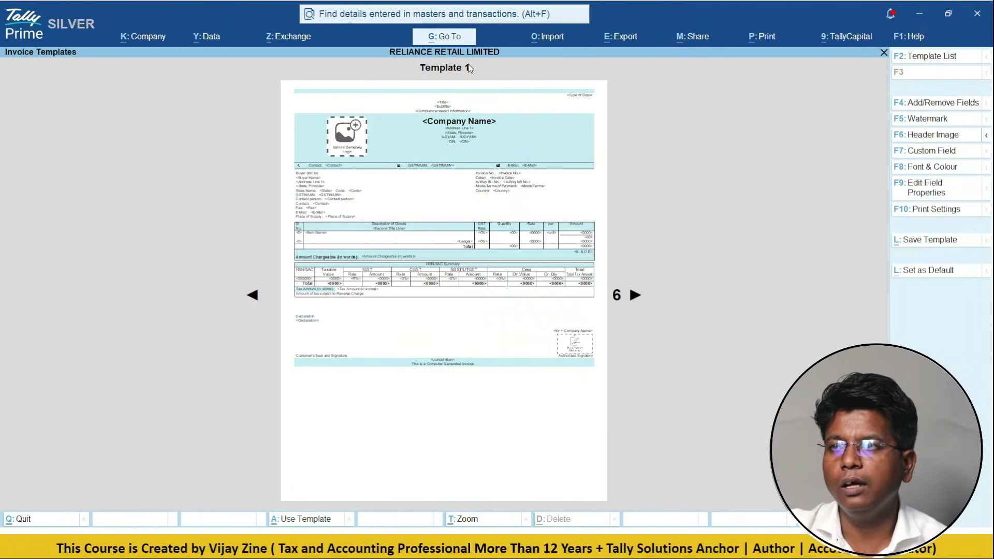
click(633, 298)
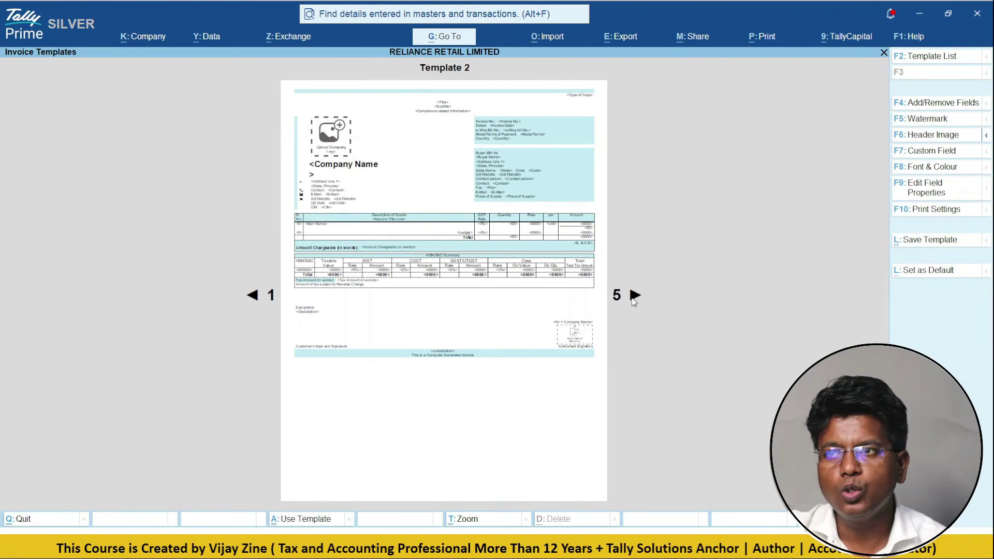
click(634, 298)
click(633, 298)
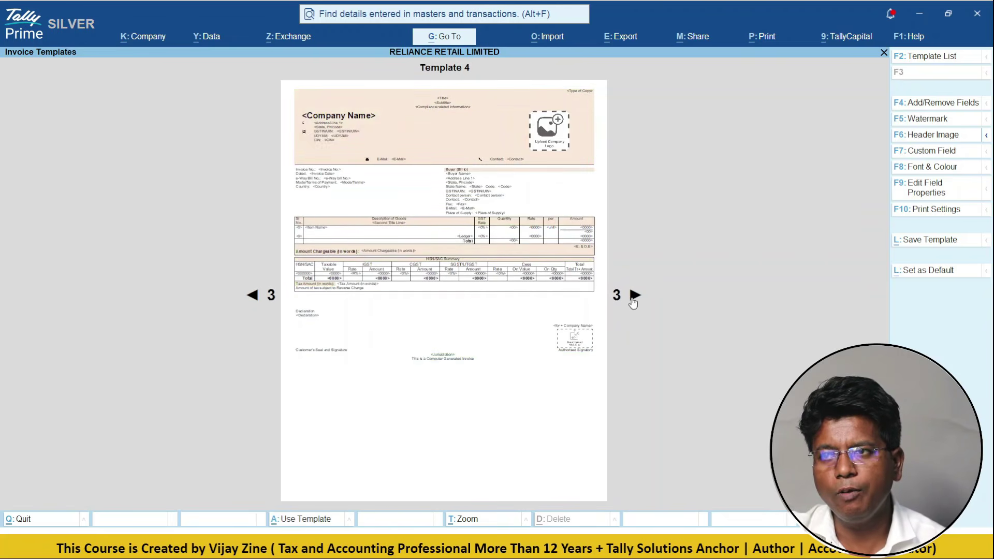
click(633, 298)
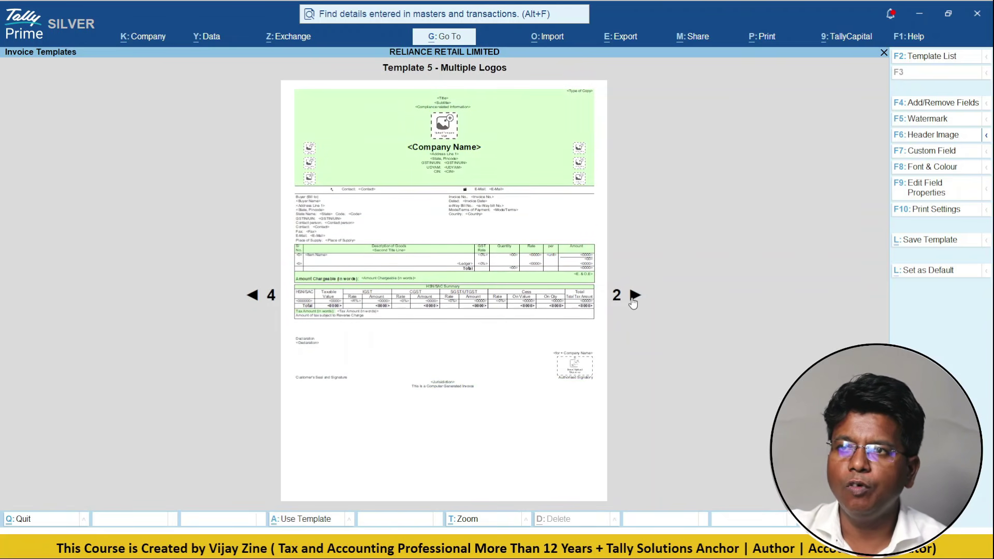
click(634, 298)
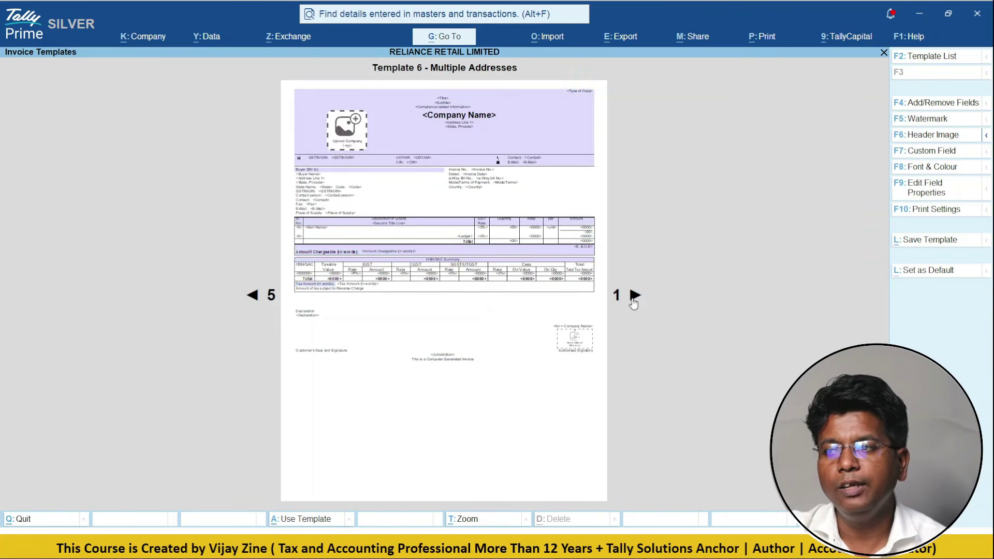
click(633, 299)
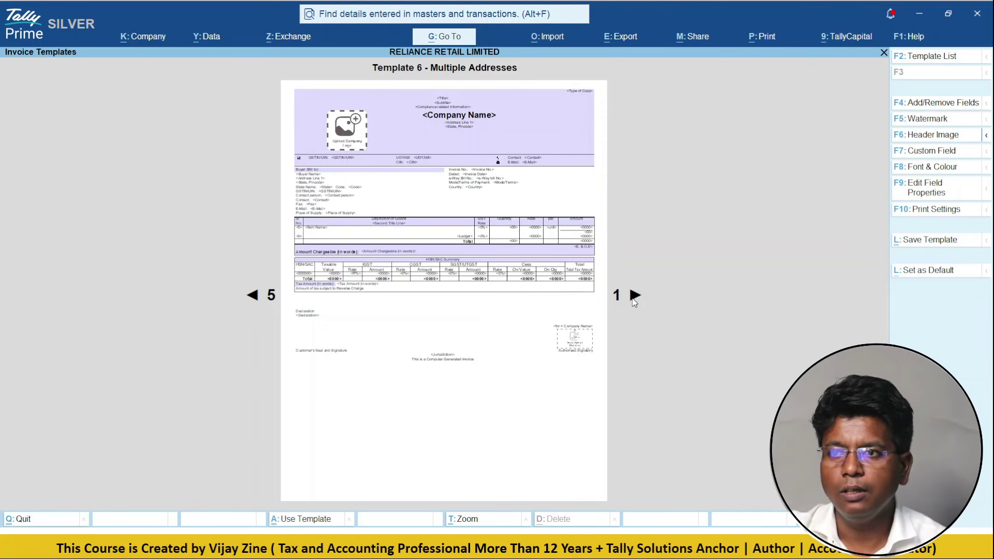
- Cycle back round to Template 4 and start editing its fields
click(634, 298)
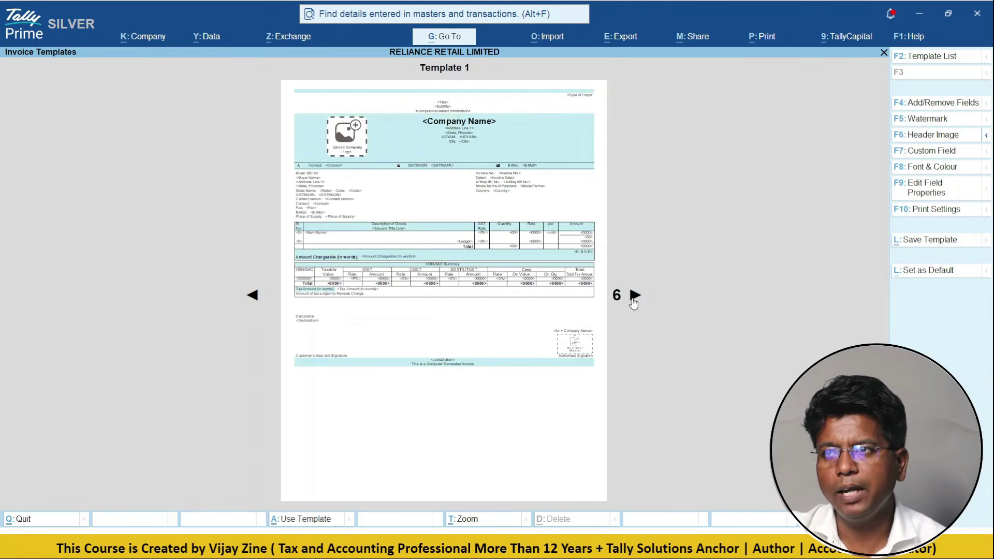
click(633, 298)
click(633, 298)
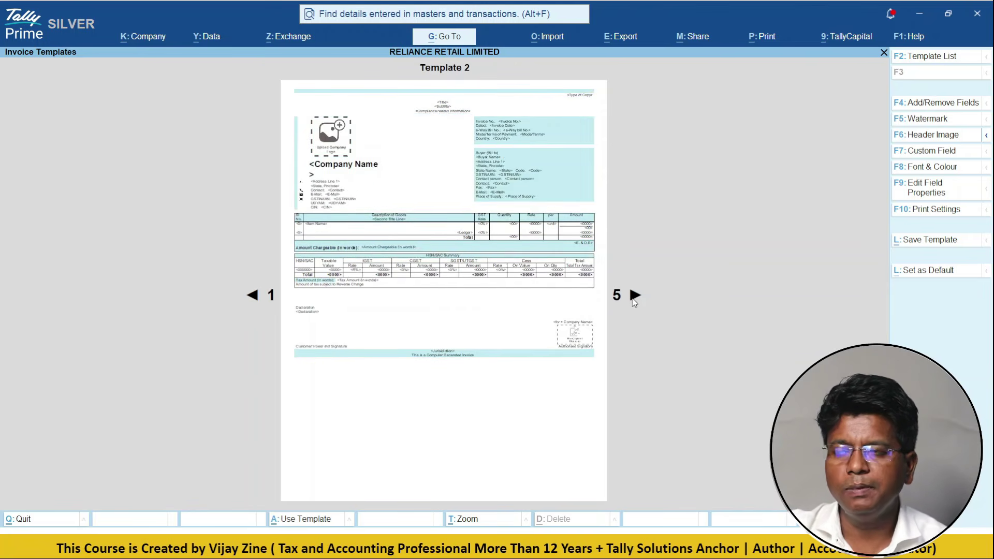
click(634, 298)
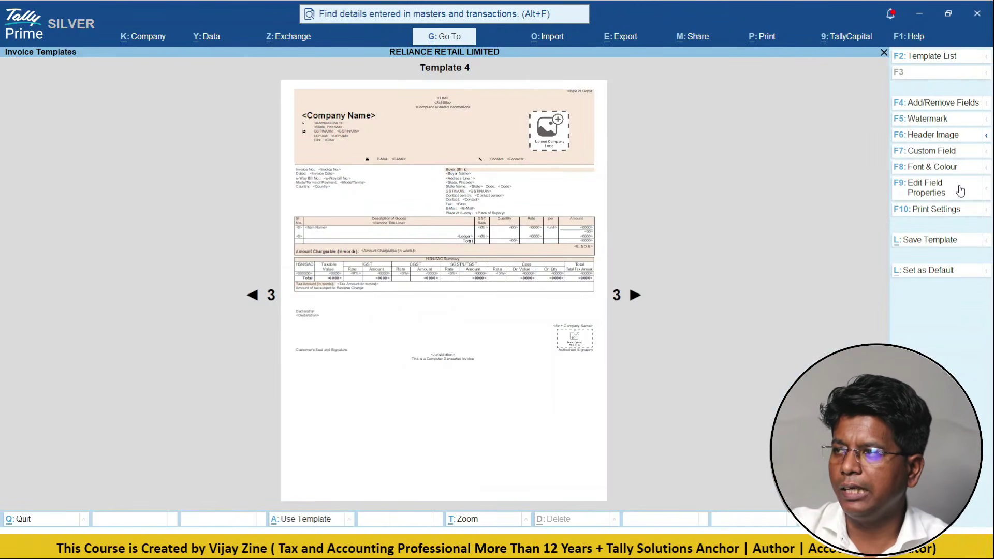
click(960, 191)
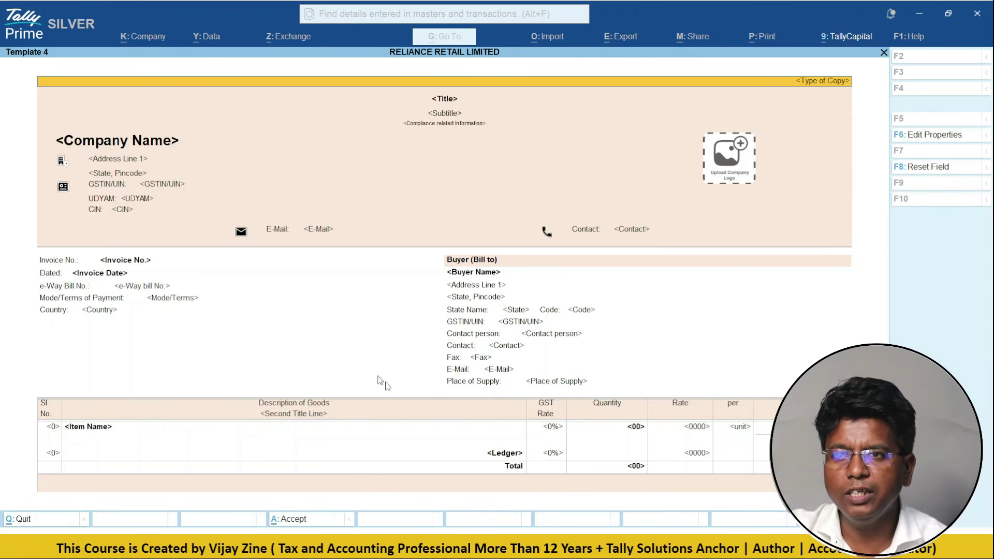
- Load the JioMart logo image from the logo folder into Template 4's company logo field
click(748, 178)
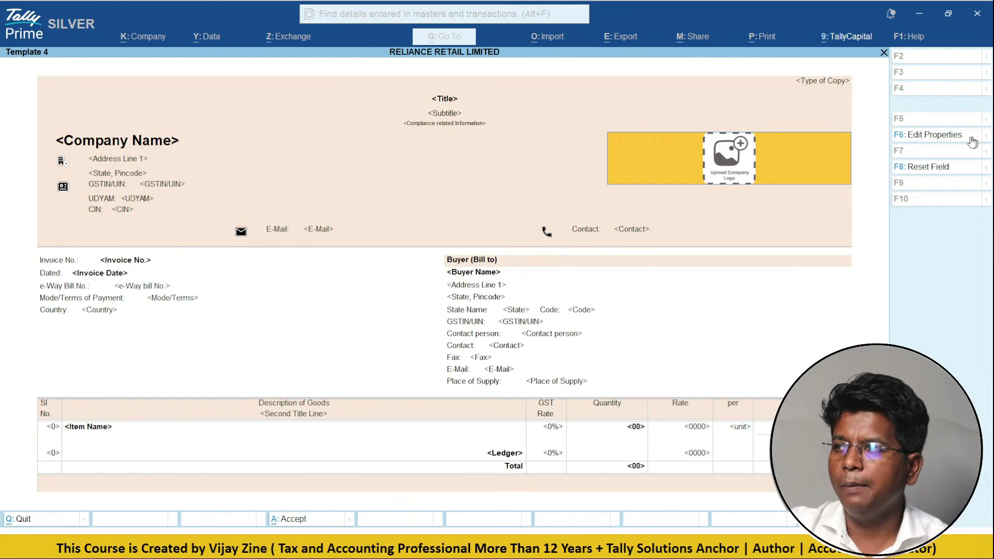
click(949, 138)
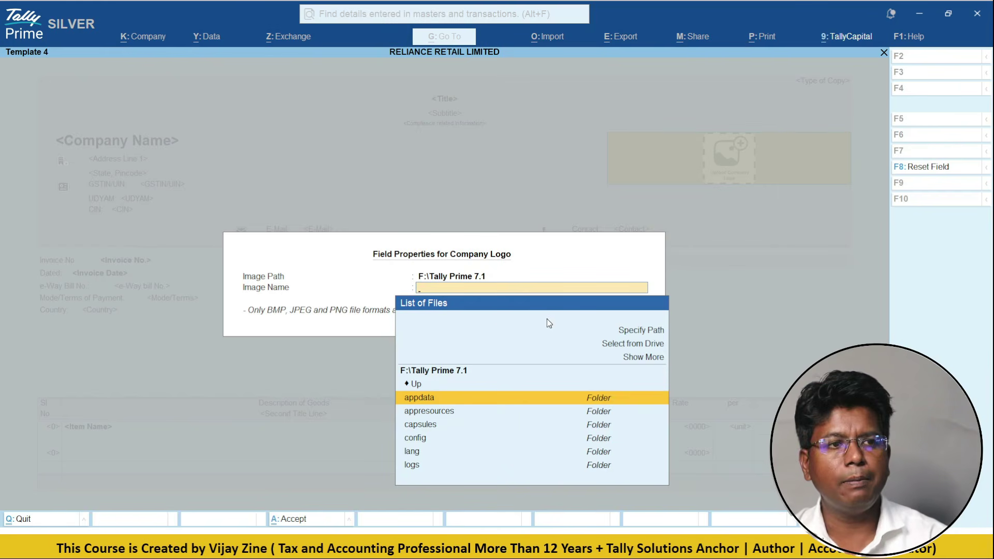
key(Up)
key(Up)
key(Up)
key(Up)
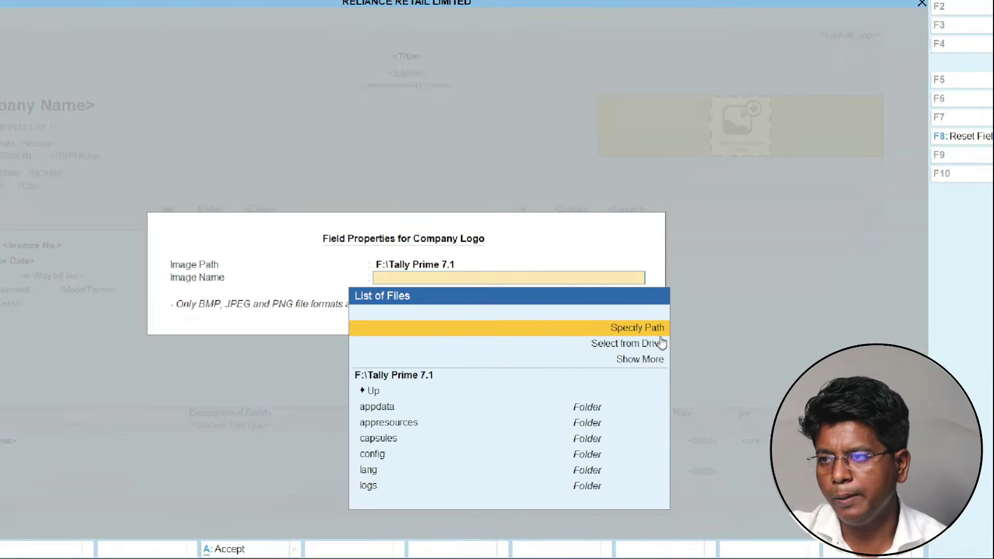
key(Return)
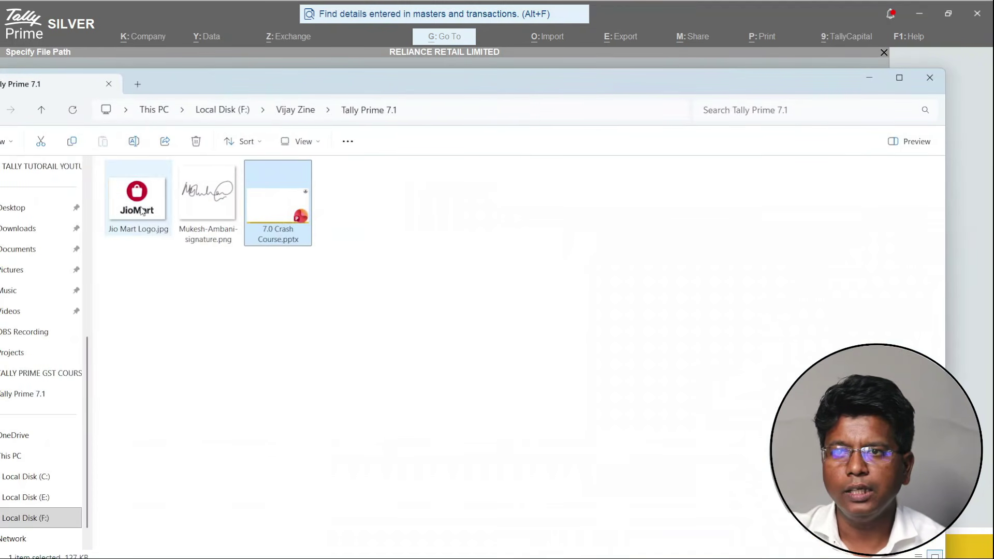
click(446, 111)
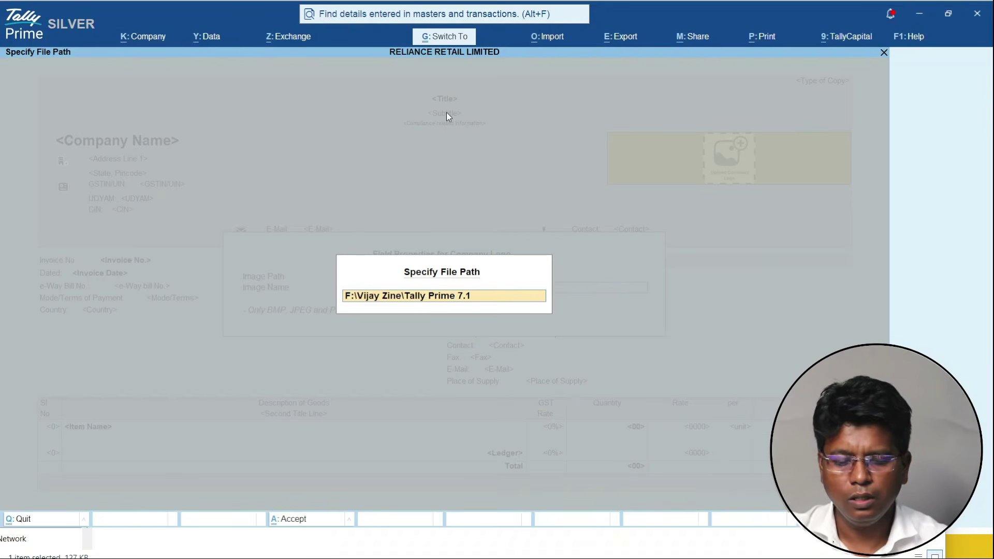
key(Return)
key(Return)
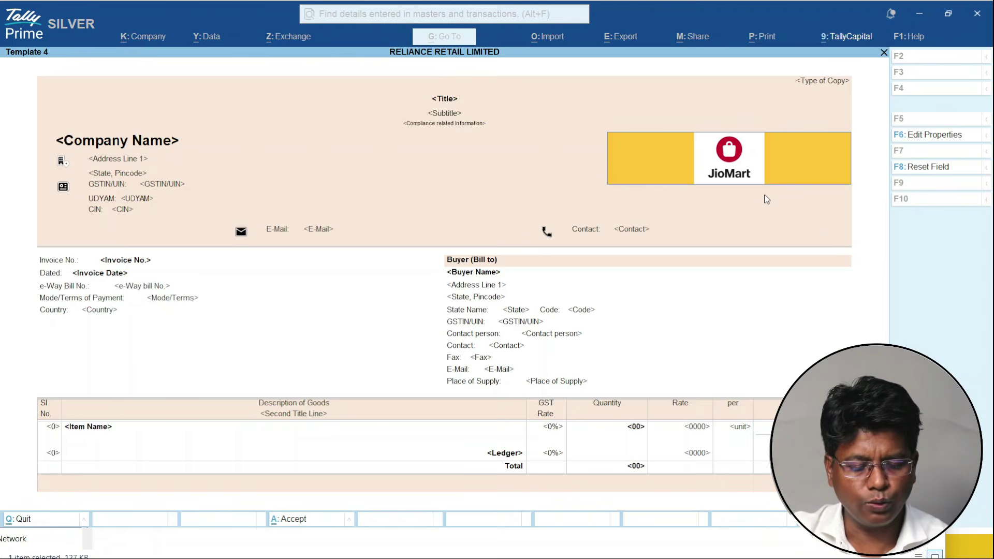
key(ctrl)
key(ctrl+a)
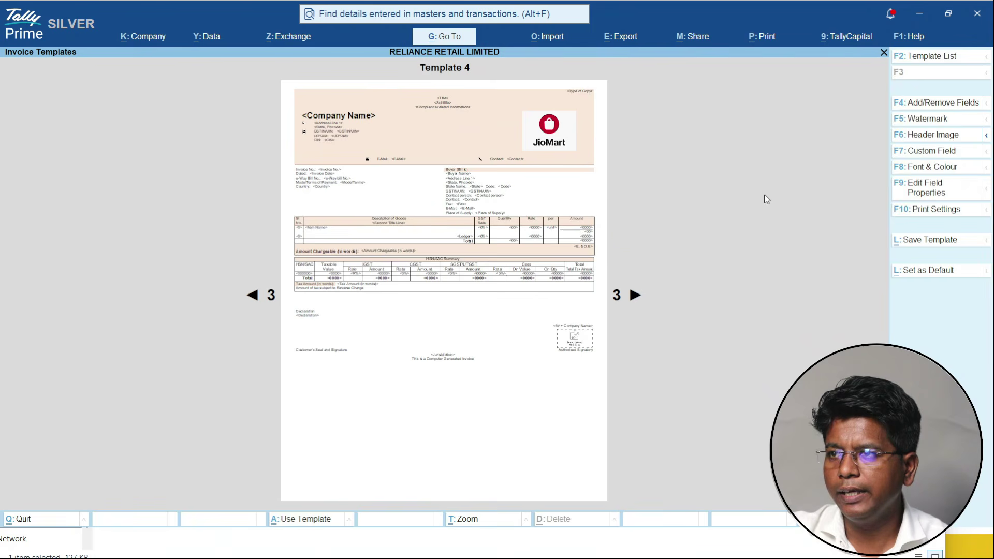
- Save 'Template 4 - User Template' as the default for all Sales, for this company only
key(ctrl+a)
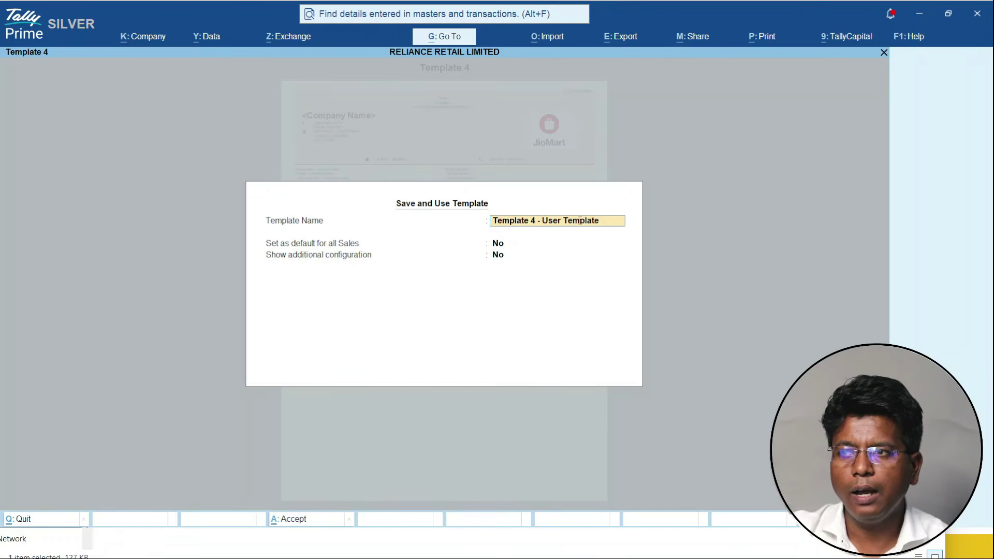
key(Return)
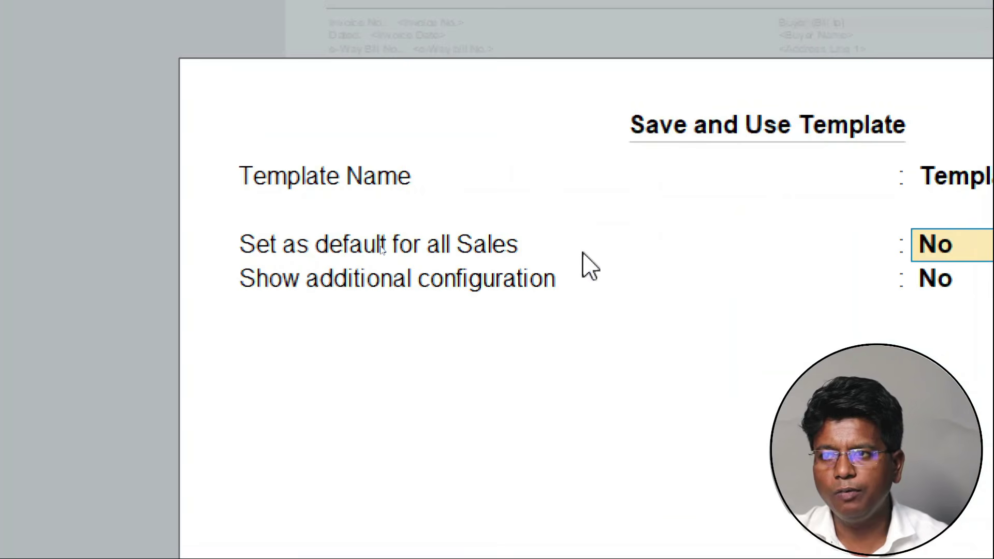
text(y)
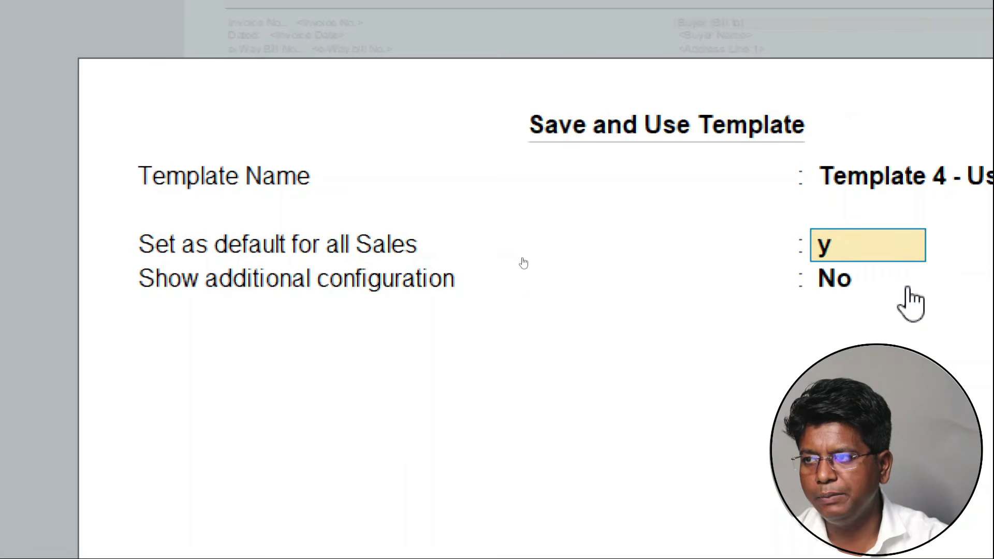
key(Return)
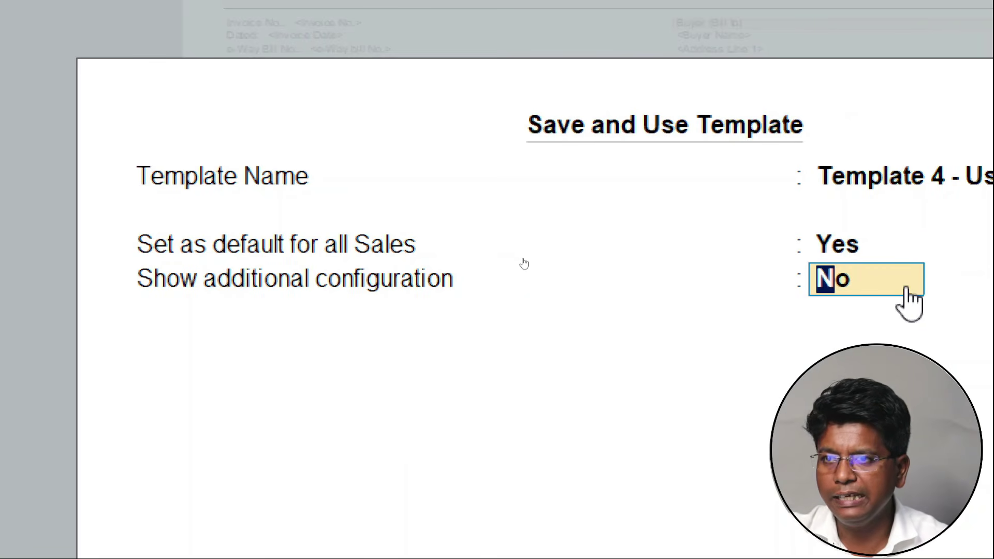
text(y)
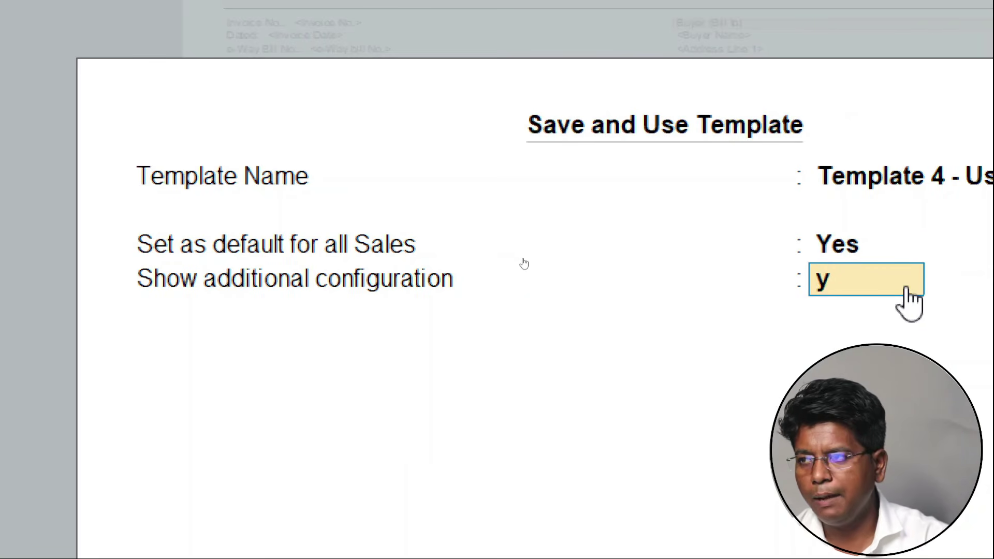
key(Return)
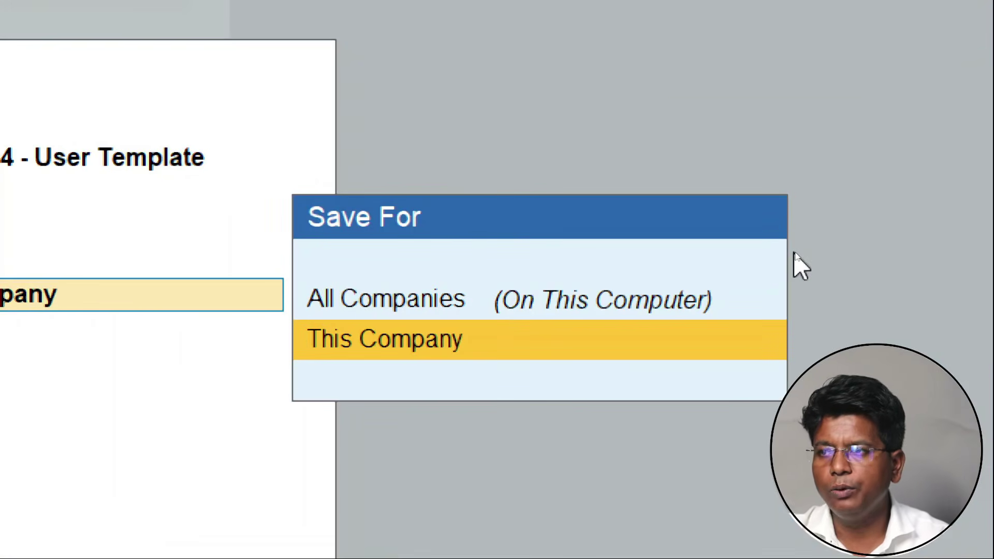
key(Up)
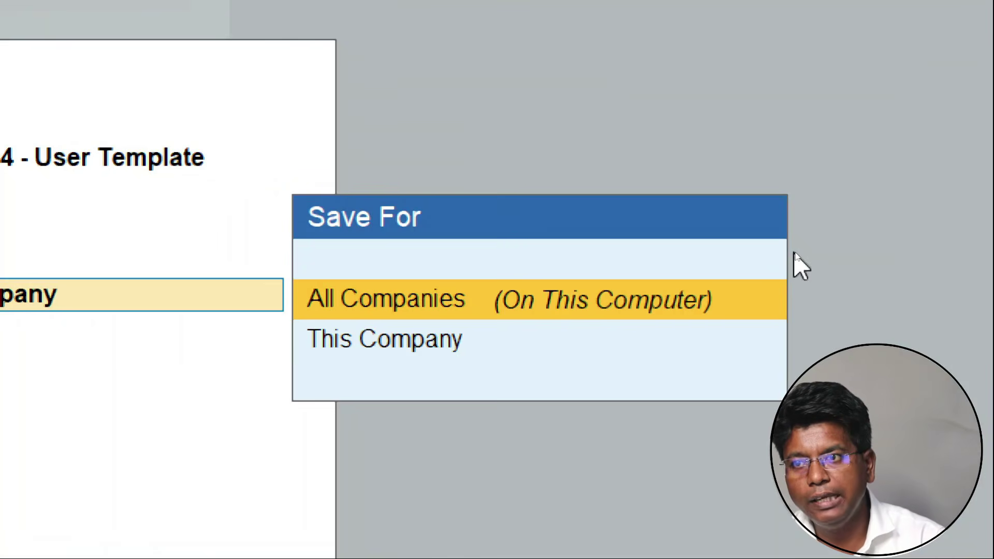
key(Down)
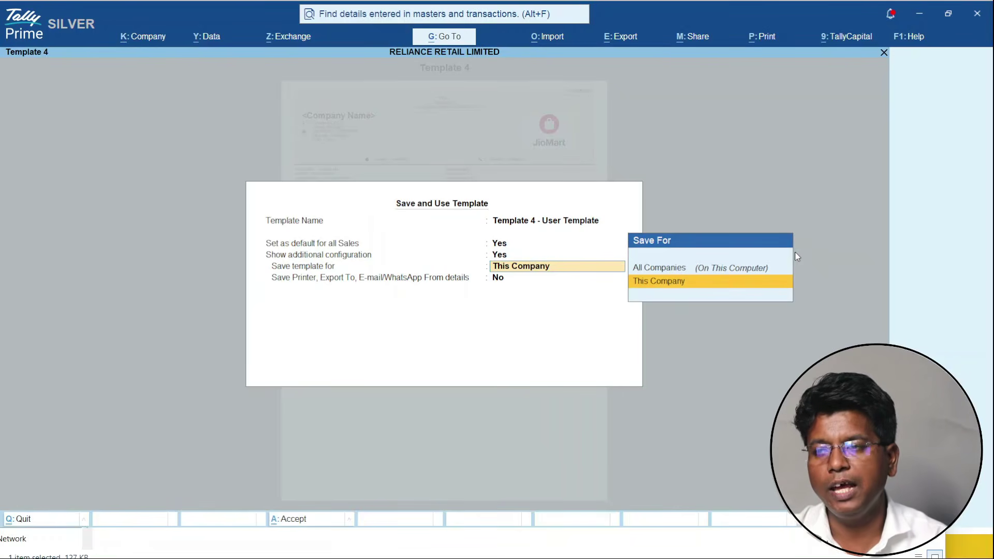
key(Return)
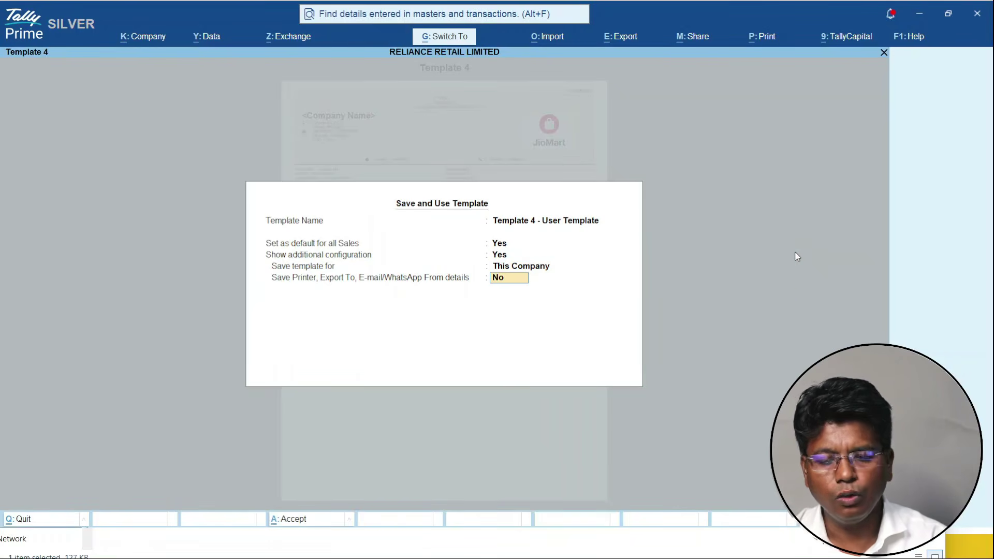
key(Return)
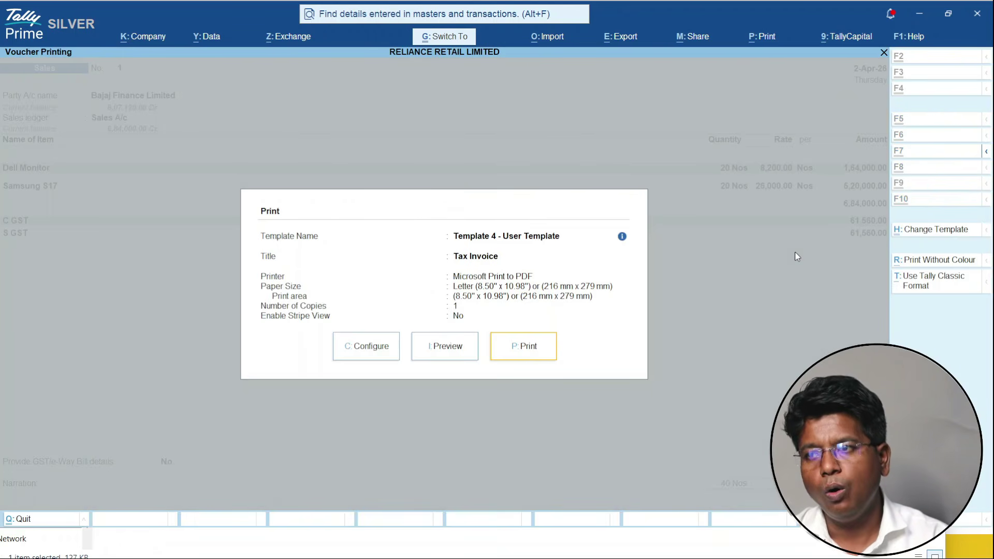
key(Left)
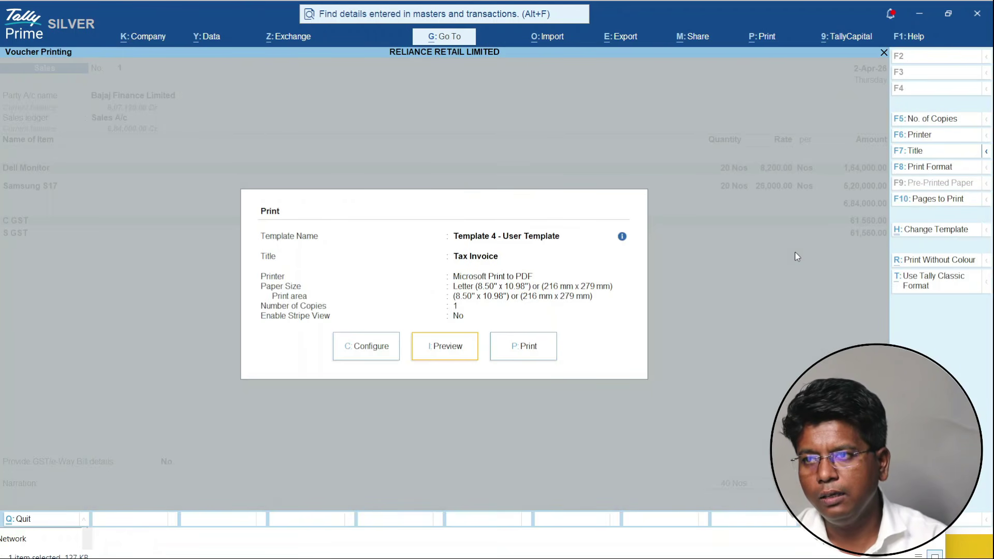
key(Return)
key(alt+z)
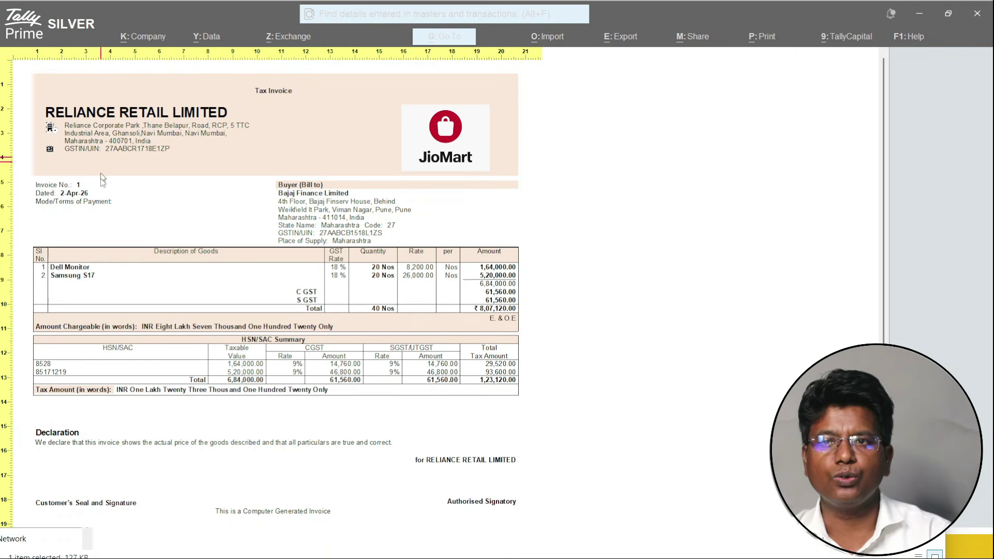
key(alt+z)
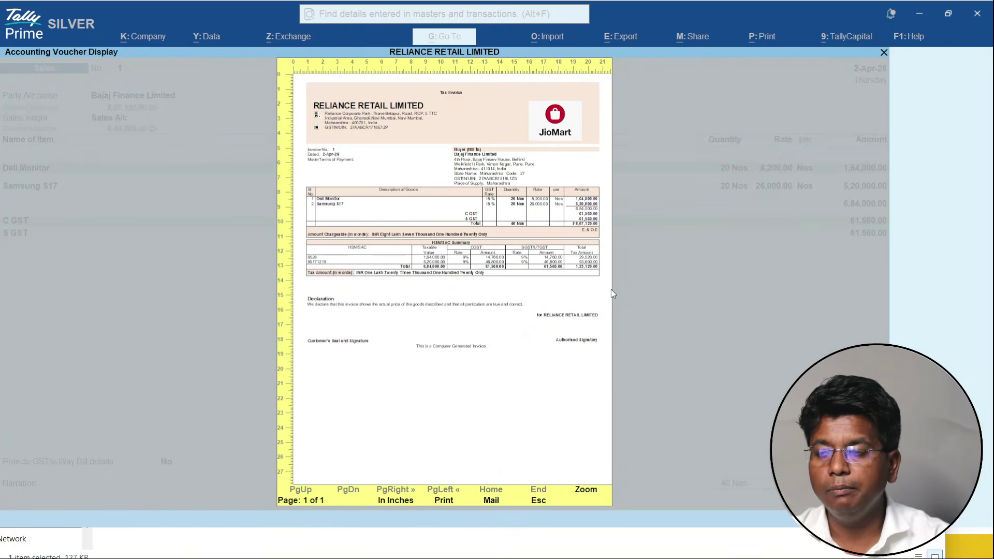
key(Escape)
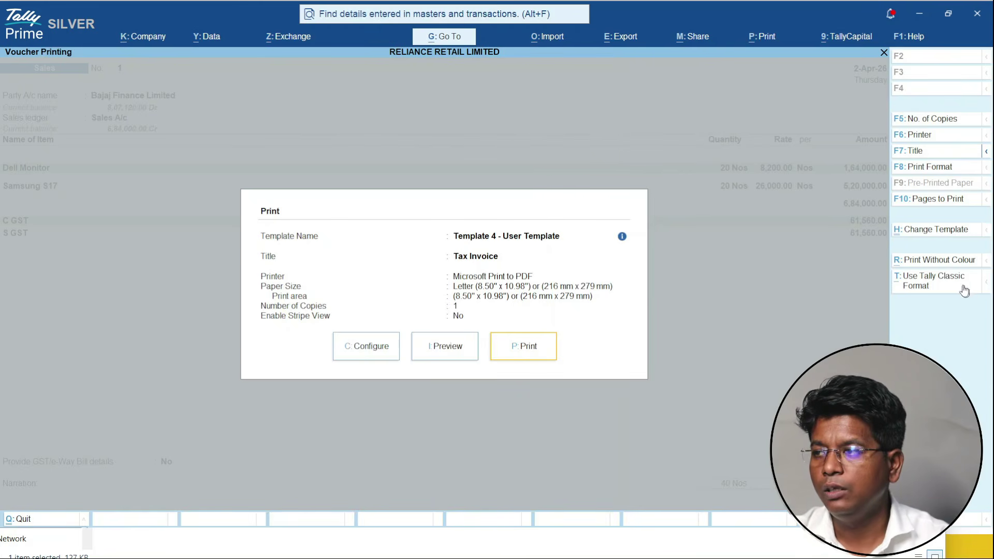
click(945, 280)
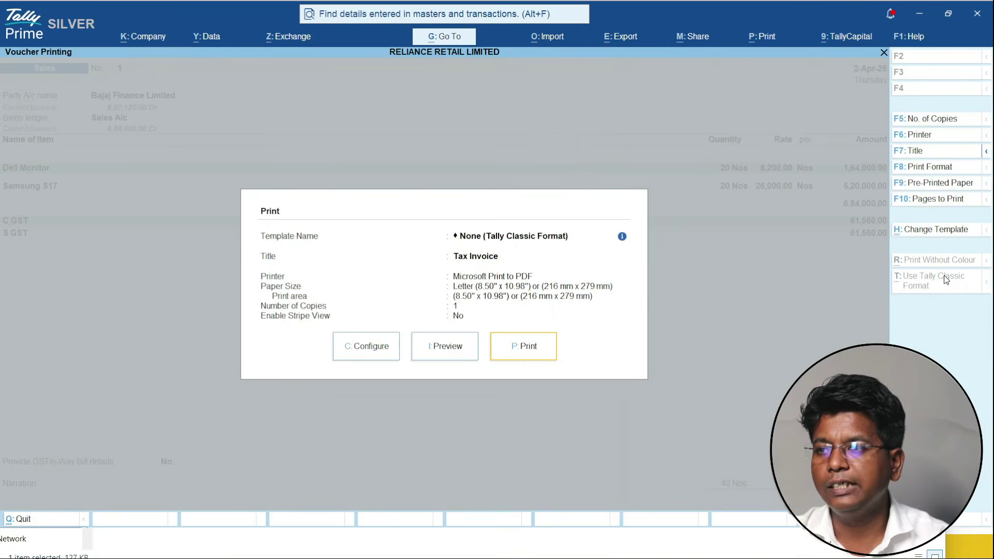
click(421, 346)
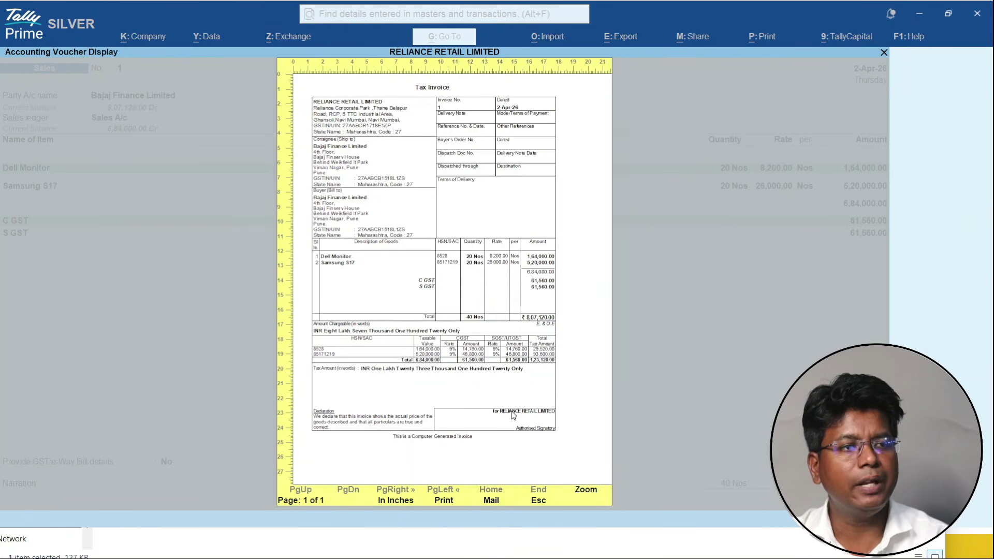
key(Escape)
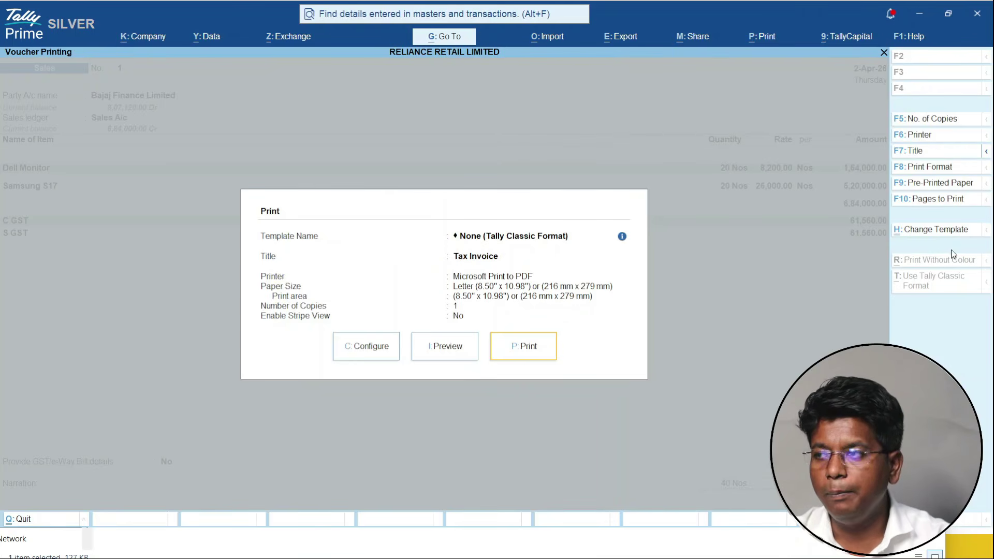
click(944, 234)
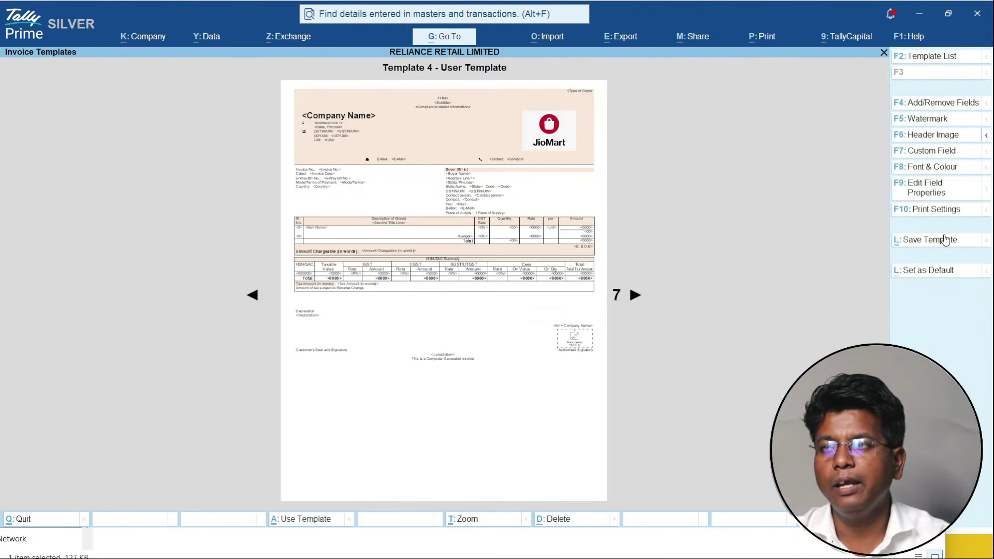
click(945, 239)
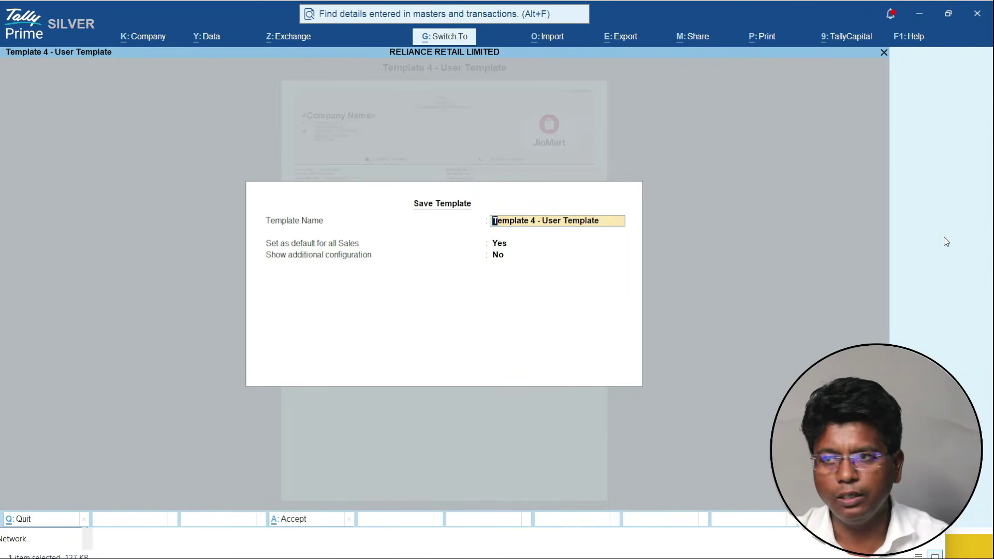
key(Escape)
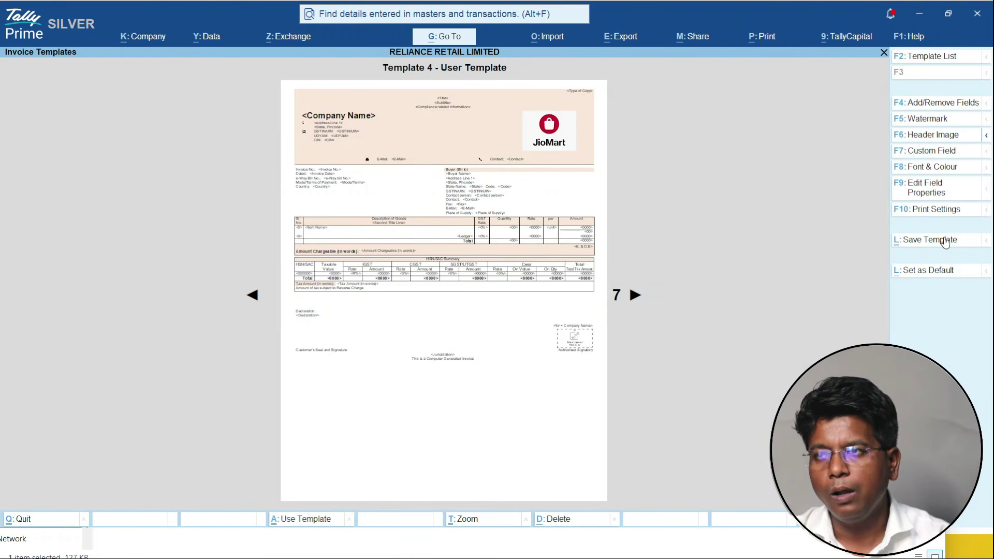
key(ctrl+a)
key(Left)
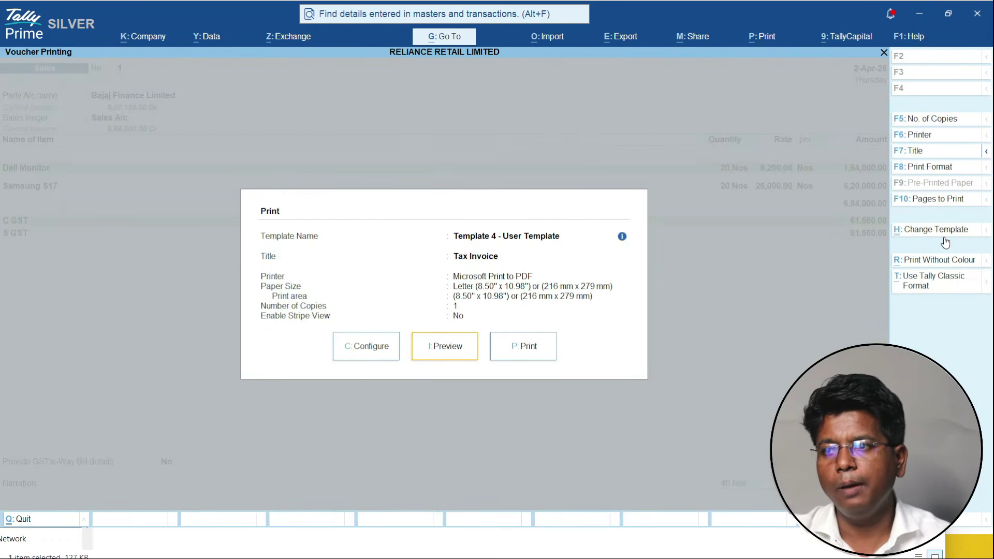
key(Return)
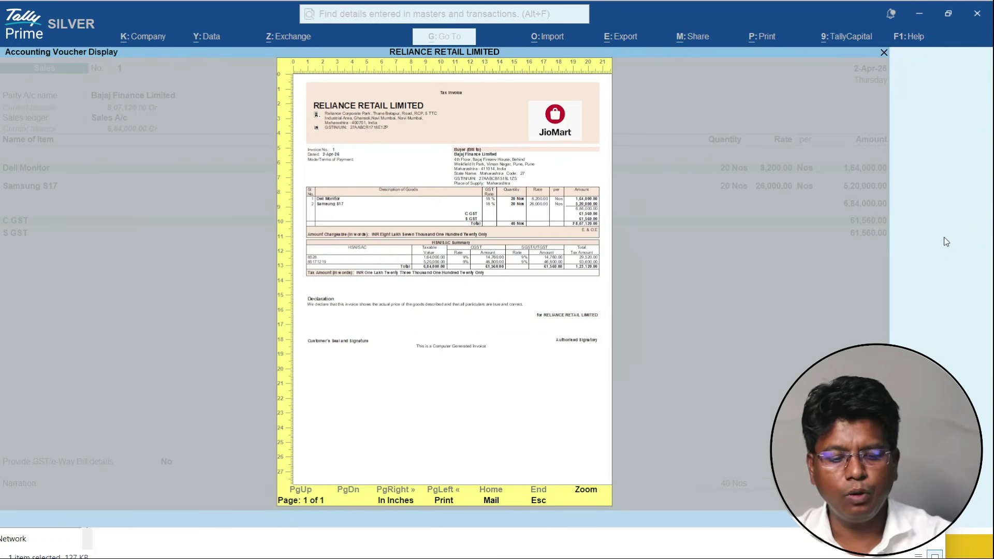
key(alt+z)
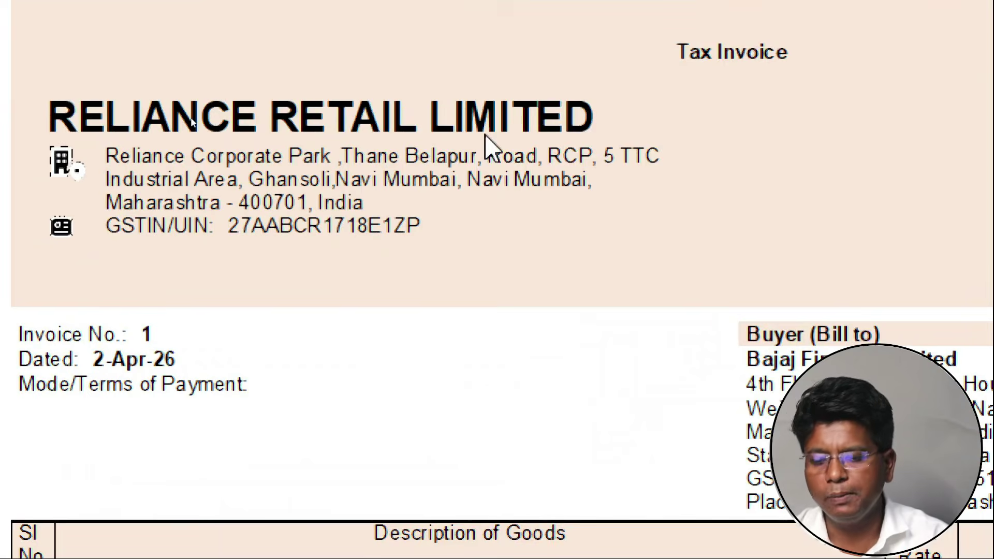
key(alt+z)
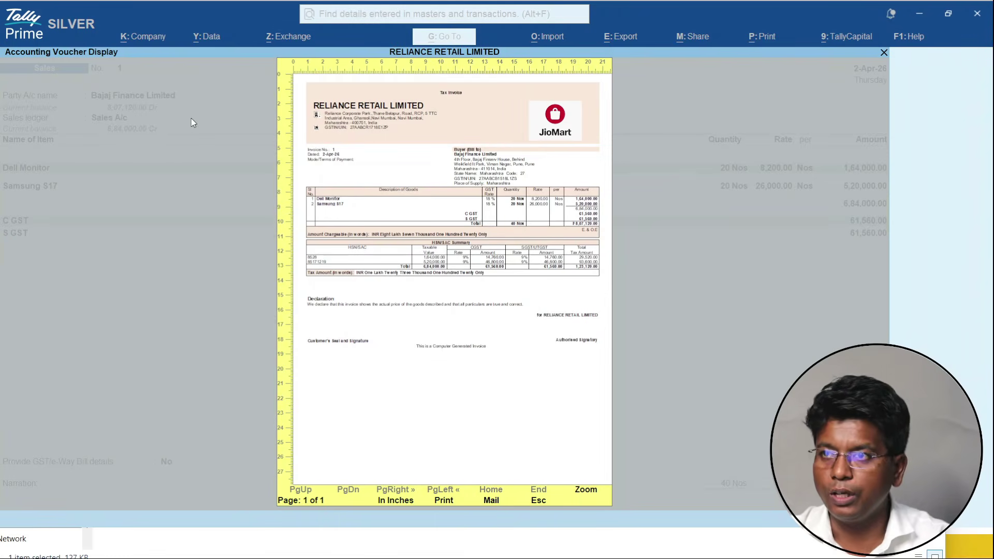
key(Escape)
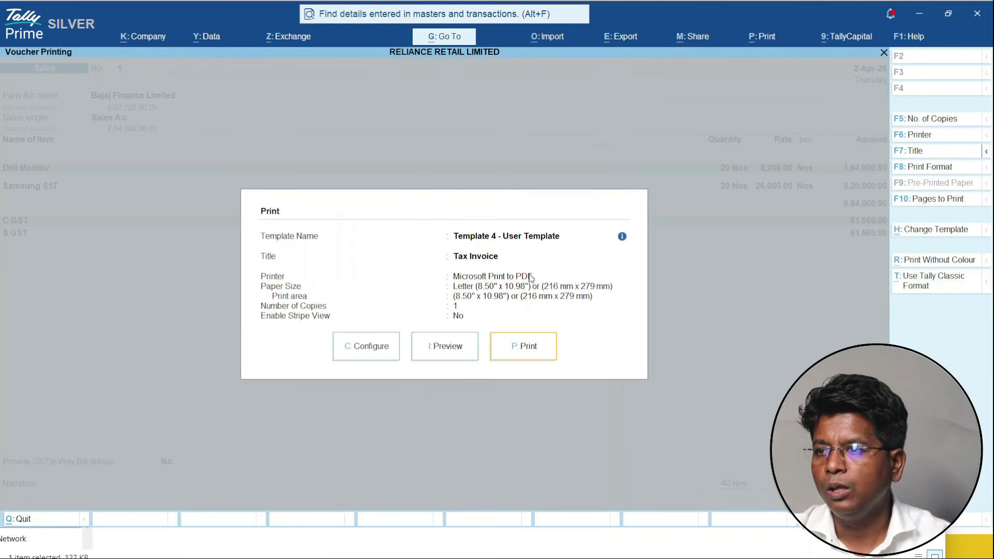
- Set the template font to Impact and the theme colour to Sky Blue
click(945, 233)
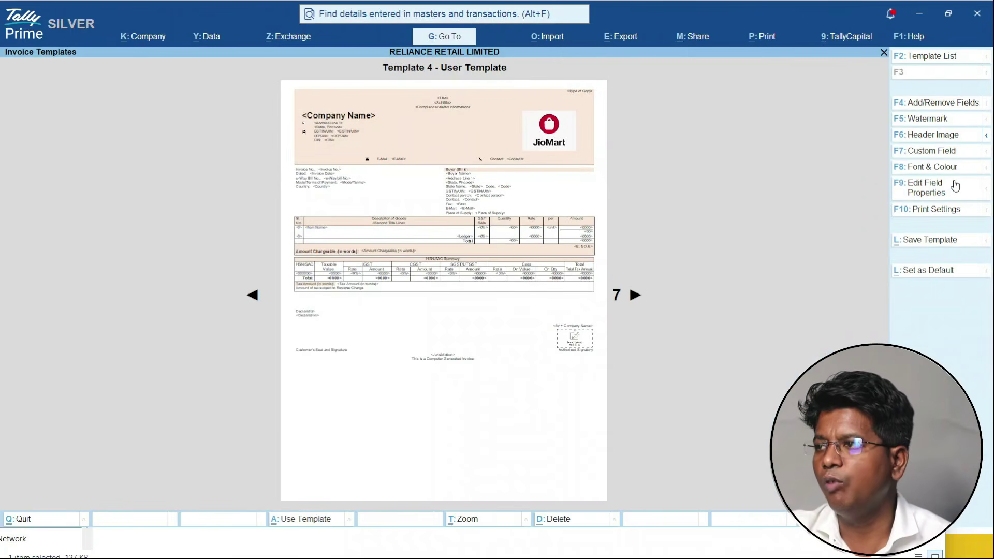
click(943, 168)
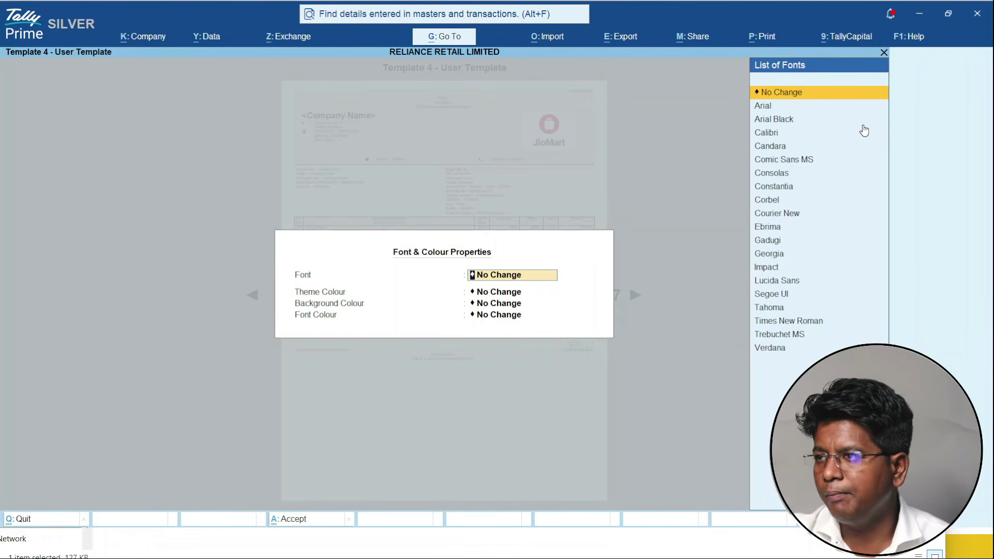
key(Down)
key(Down)
key(Down)
key(Down)
key(Down)
key(Down)
key(Down)
key(Down)
key(Down)
key(Down)
key(Down)
key(Down)
key(Down)
key(Return)
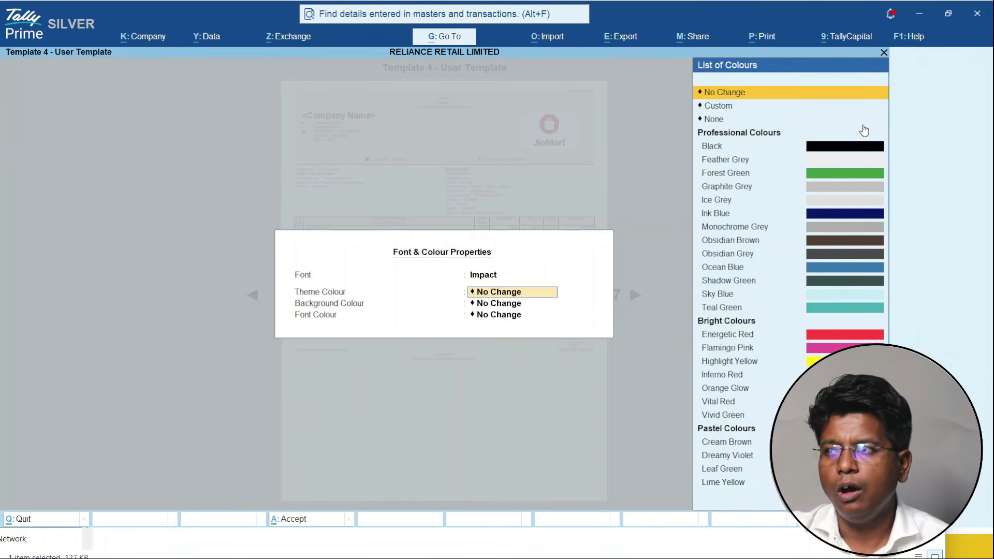
key(Down)
key(Down)
key(Down)
key(Down)
key(Down)
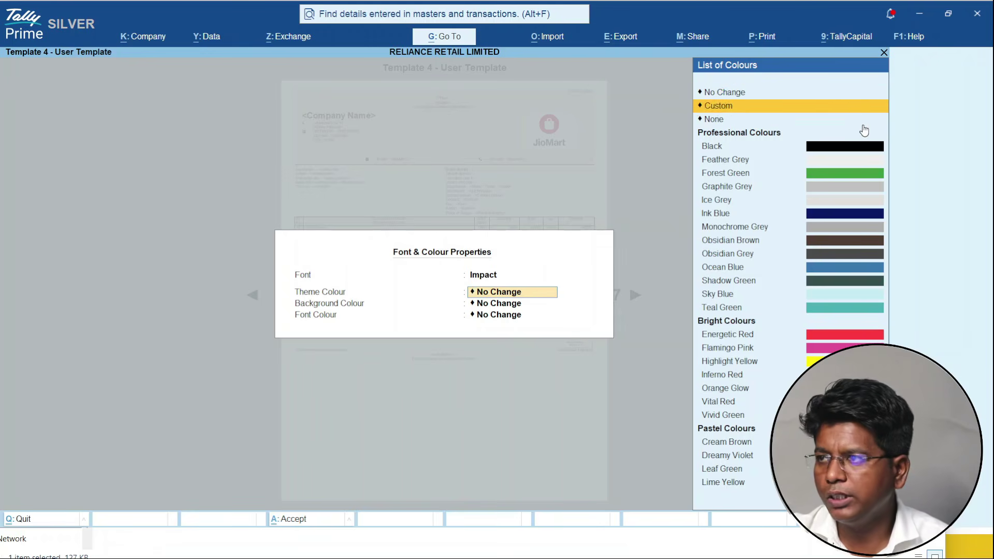
key(Down)
key(Down)
key(Down)
key(Down)
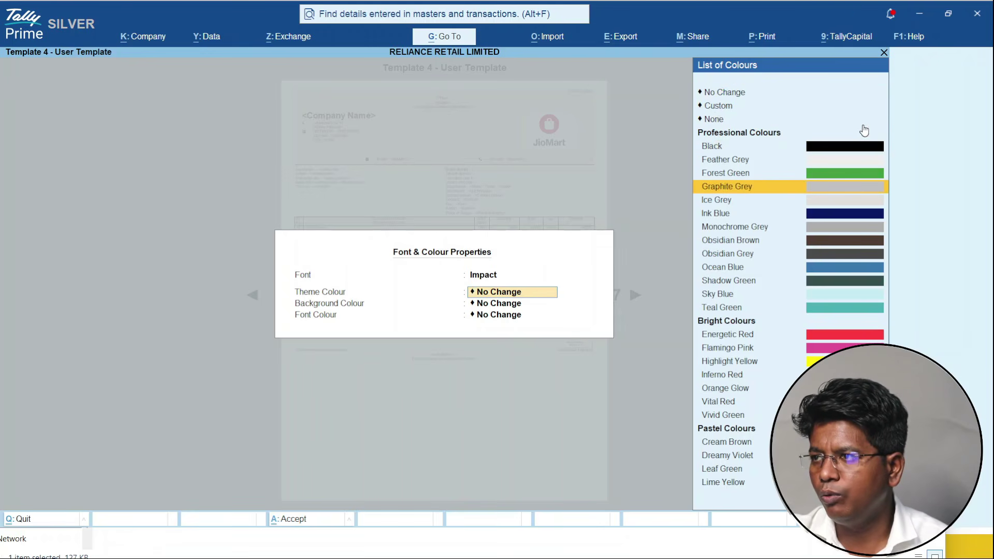
key(Down)
key(Down)
key(Down)
key(Down)
key(Down)
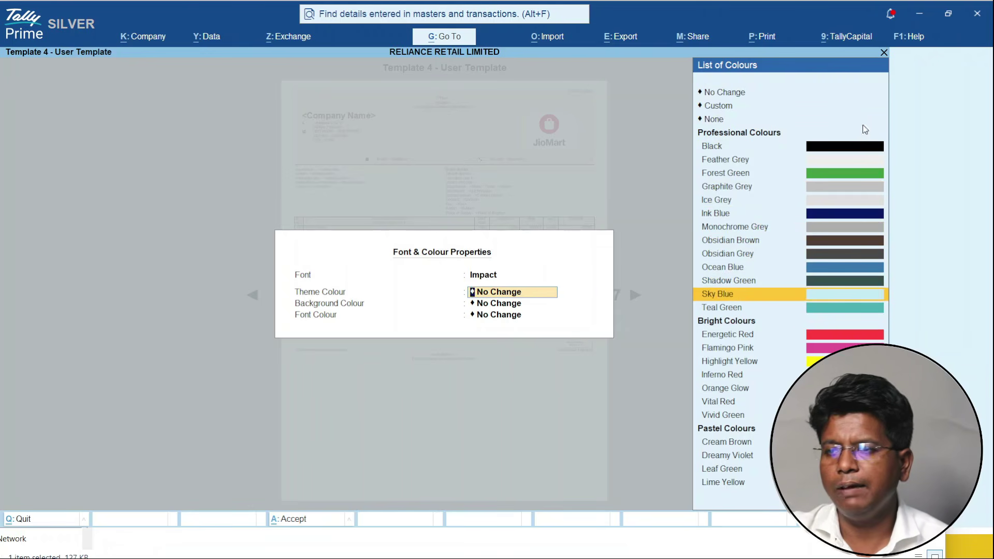
key(Return)
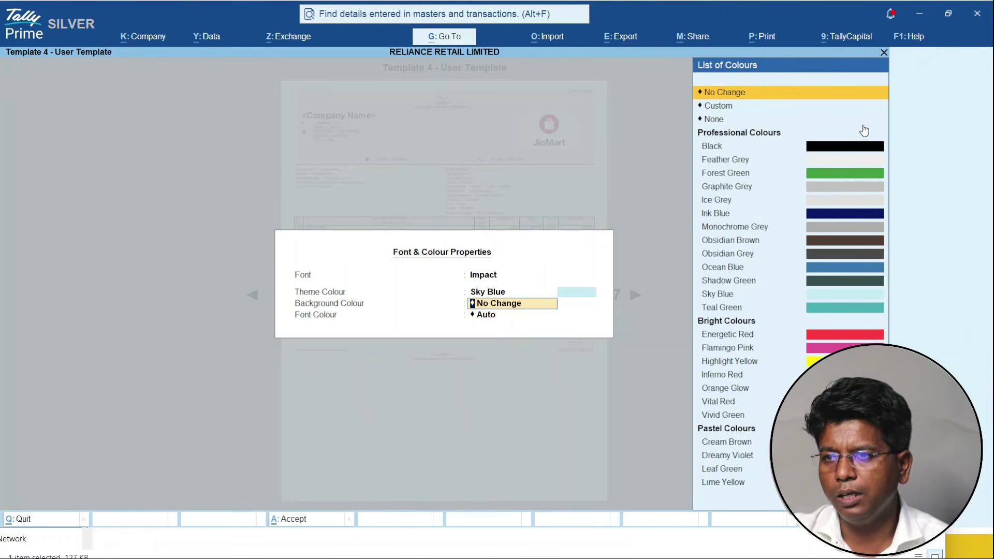
- Set the background colour to Teal Green and the font colour to Ink Blue
key(Down)
key(Down)
key(Down)
key(Down)
key(Down)
key(Down)
key(Down)
key(Down)
key(Down)
key(Down)
key(Down)
key(Down)
key(Down)
key(Down)
key(Down)
key(Down)
key(Down)
key(Down)
key(Down)
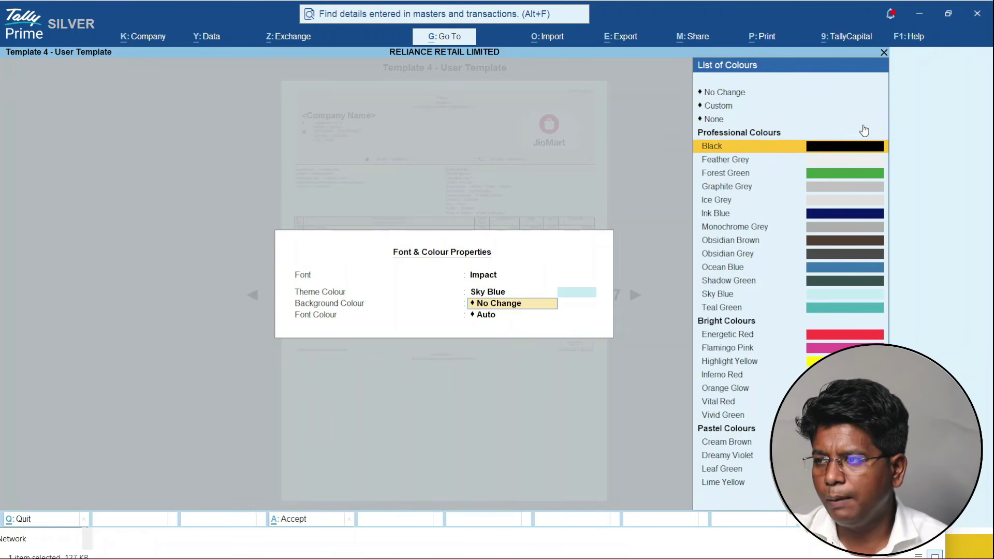
key(Down)
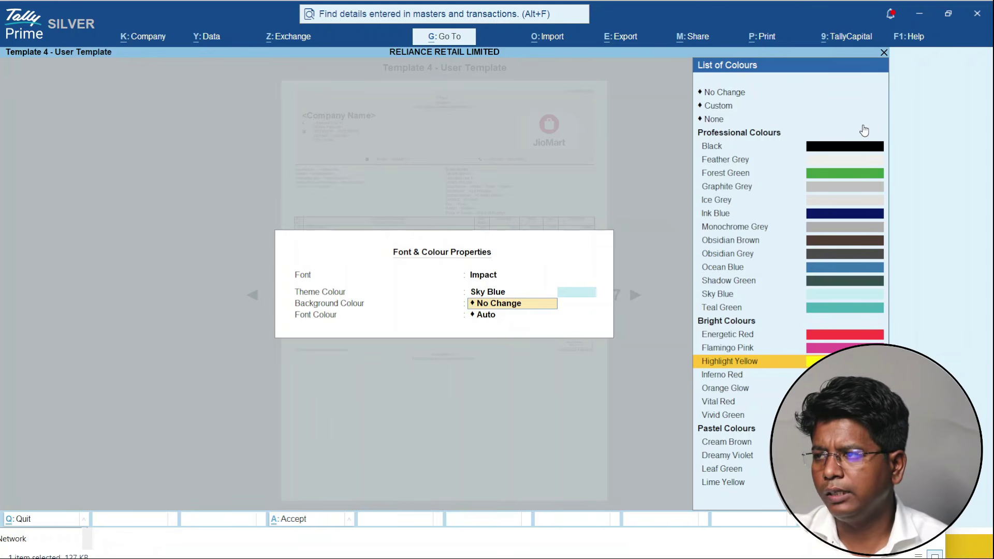
key(Down)
key(Down)
key(Down)
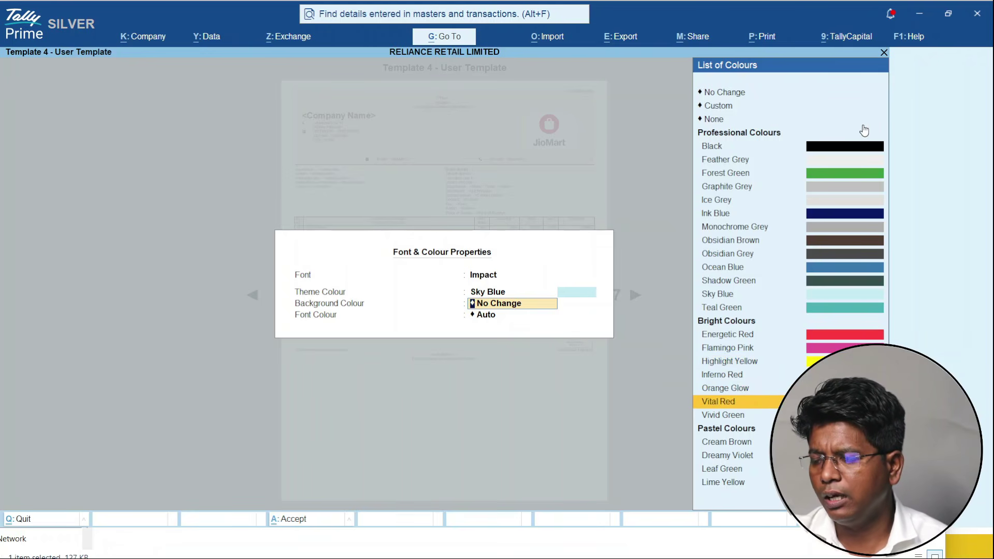
key(Up)
key(Up)
key(Up)
key(Up)
key(Up)
key(Up)
key(Return)
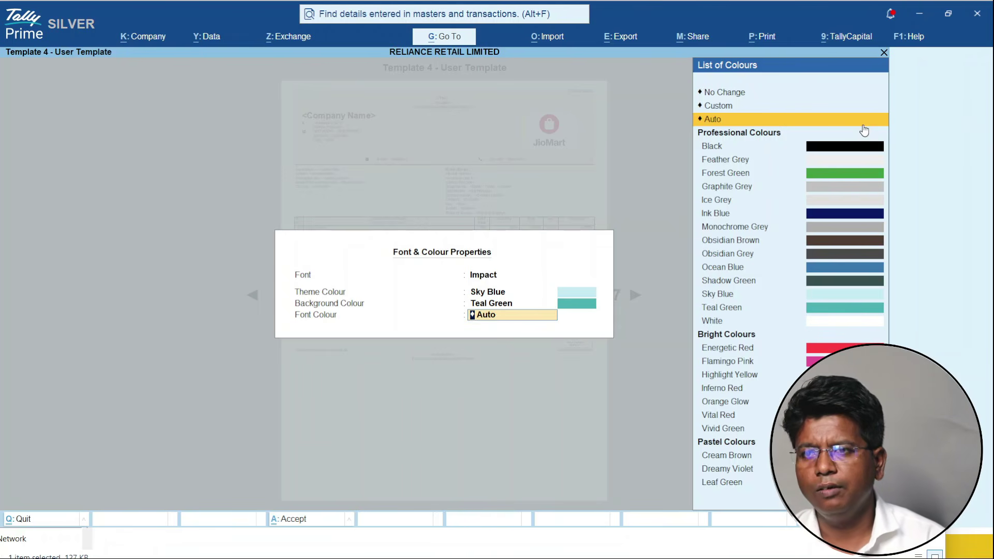
key(Down)
key(Down)
key(Down)
key(Down)
key(Down)
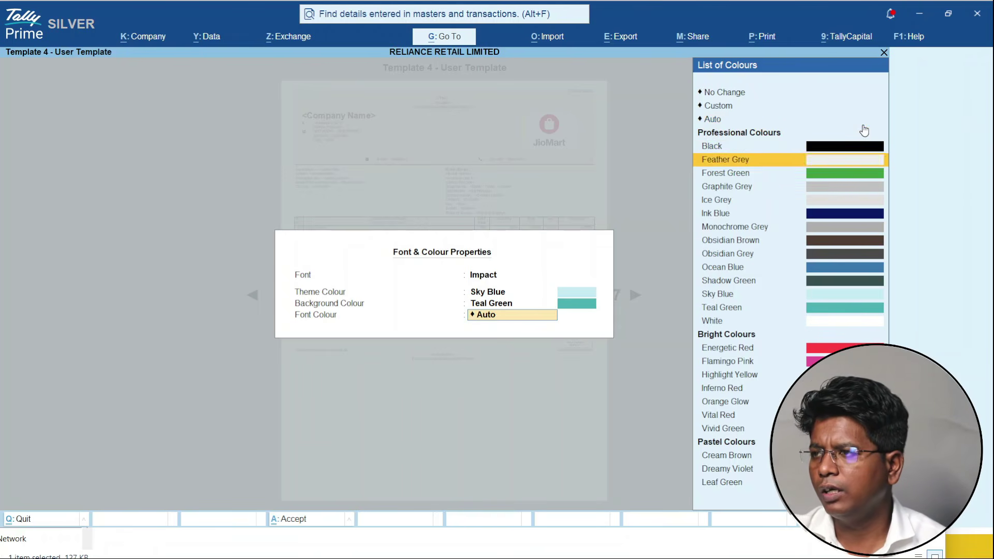
key(Down)
key(Return)
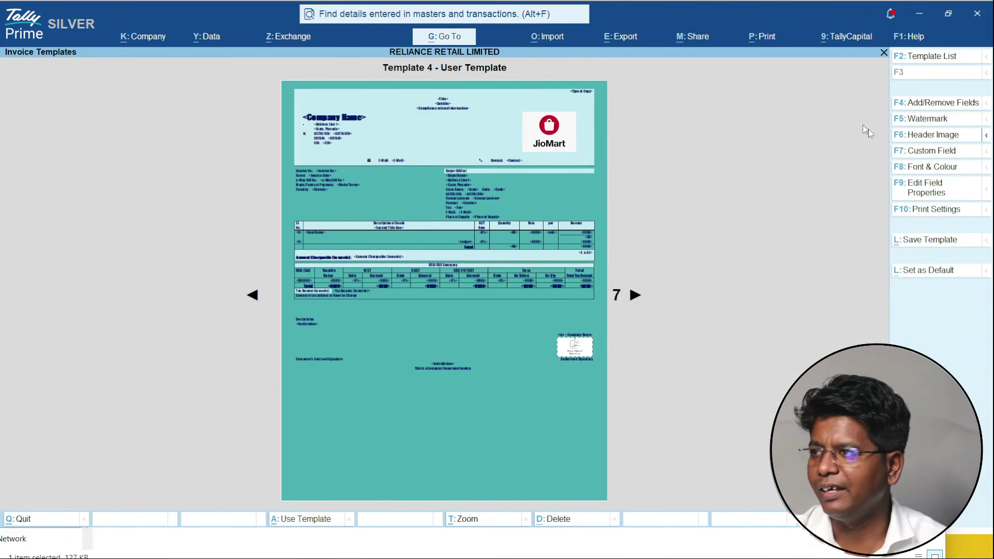
- Keep the Impact font and set the theme colour to None
click(944, 170)
key(Down)
key(Down)
key(Down)
key(Down)
key(Down)
key(Down)
key(Down)
key(Down)
key(Down)
key(Down)
key(Down)
key(Down)
key(Down)
key(Down)
key(Down)
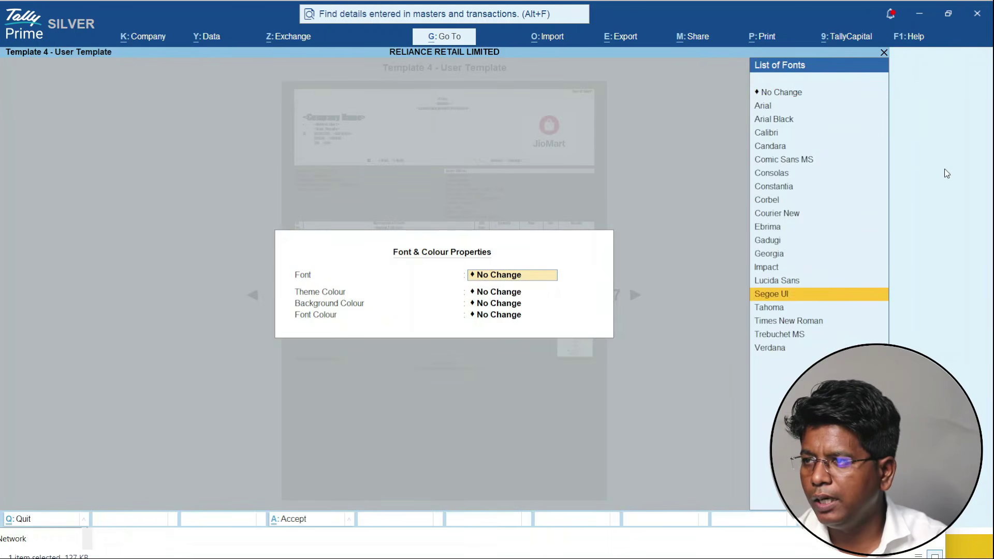
key(Up)
key(Up)
key(Return)
key(Down)
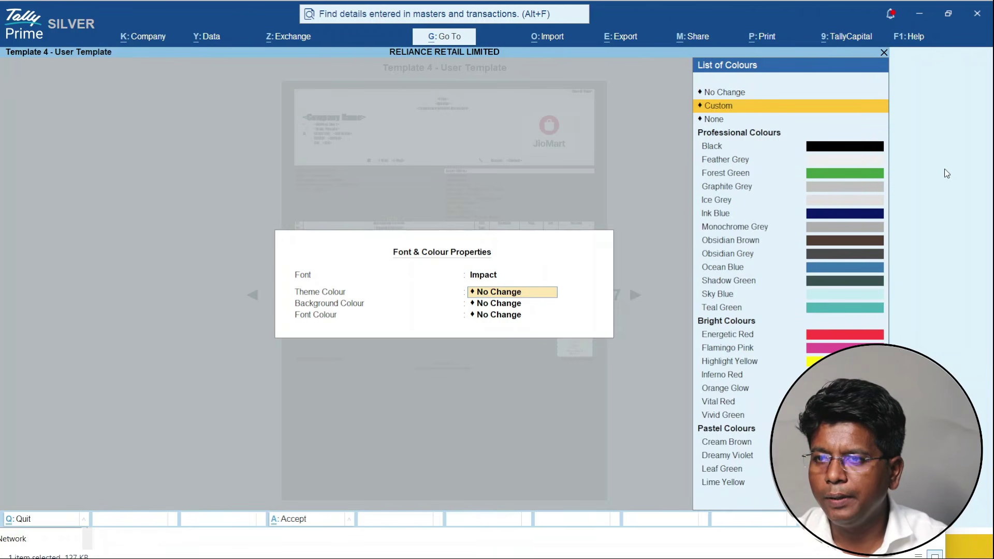
key(Up)
key(Down)
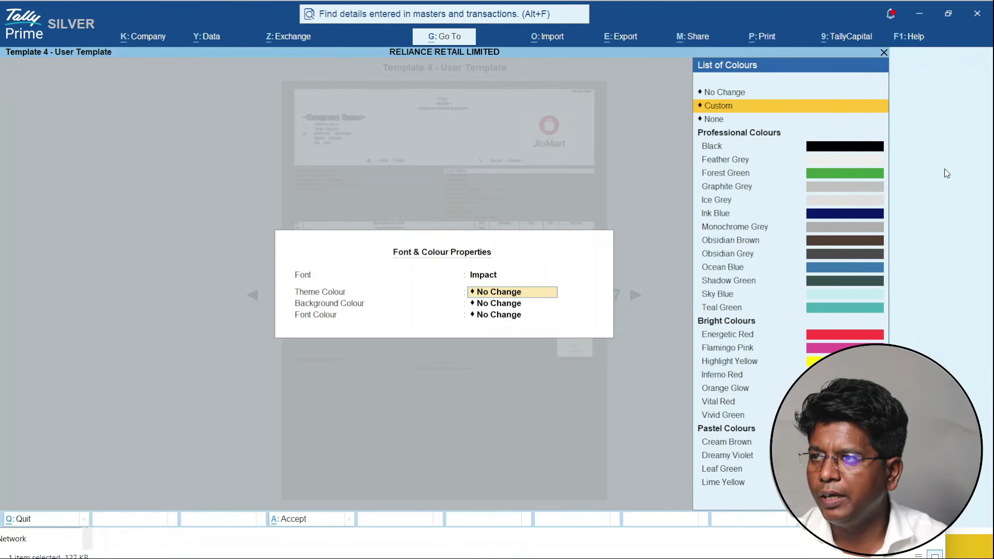
key(Down)
key(Return)
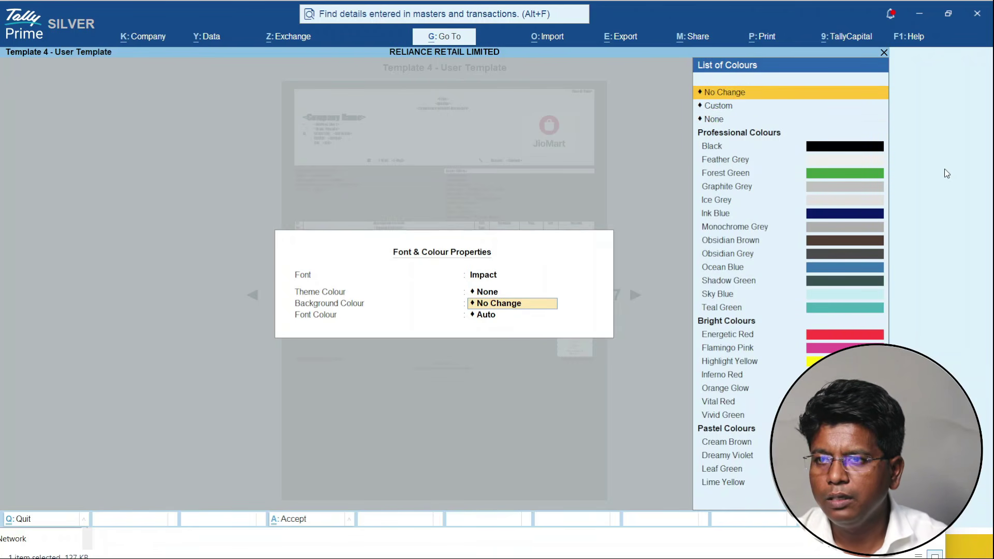
- Set the background colour to None and the font colour to Vital Red, then save the template
key(Down)
key(Down)
key(Return)
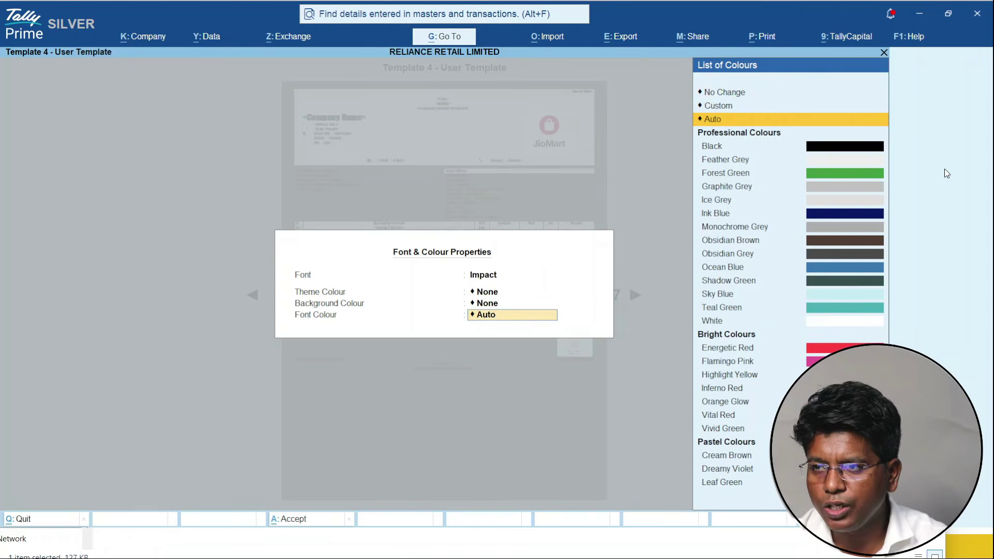
key(Down)
key(Down)
key(Down)
key(Down)
key(Down)
key(Down)
key(Down)
key(Down)
key(Down)
key(Down)
key(Down)
key(Down)
key(Down)
key(Down)
key(Down)
key(Down)
key(Down)
key(Down)
key(Down)
key(Down)
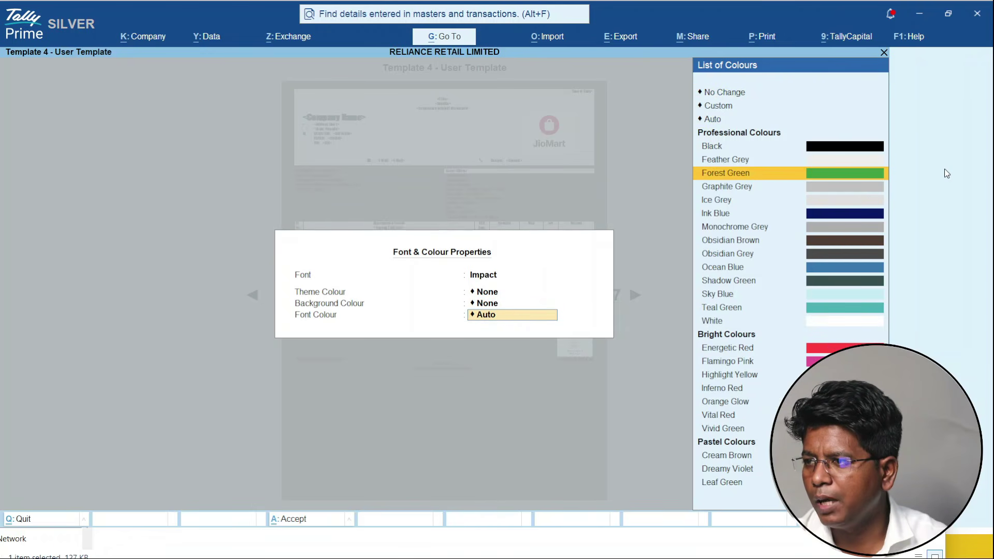
key(Return)
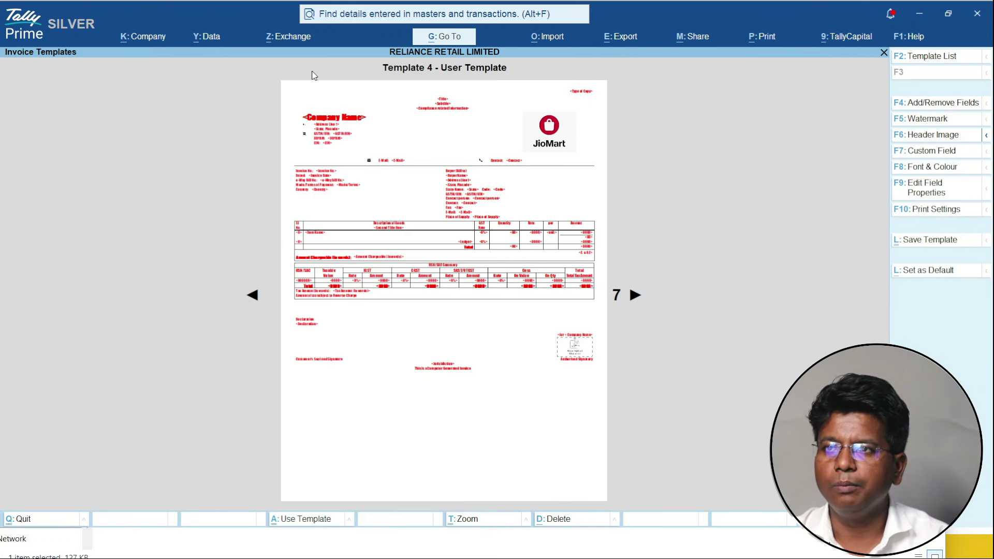
key(ctrl+l)
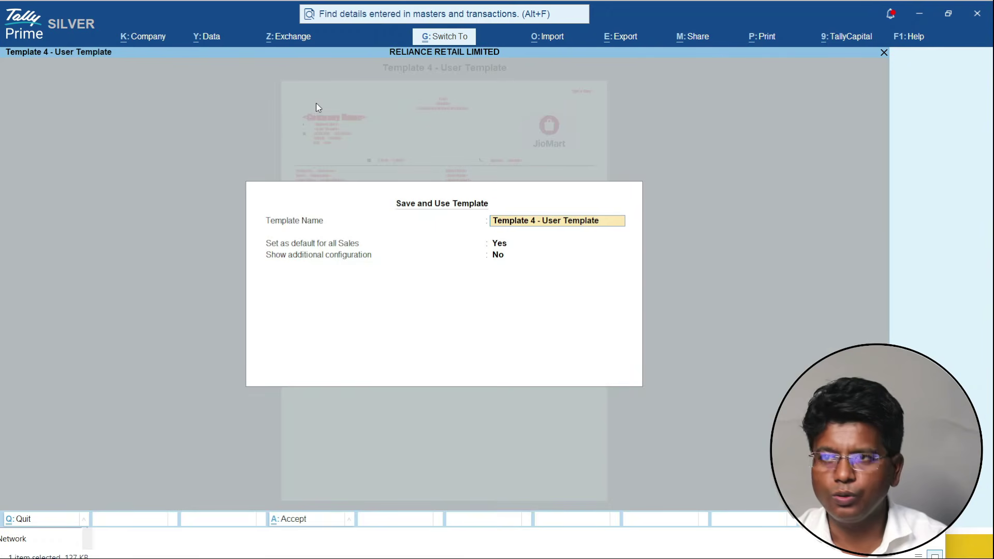
key(ctrl+a)
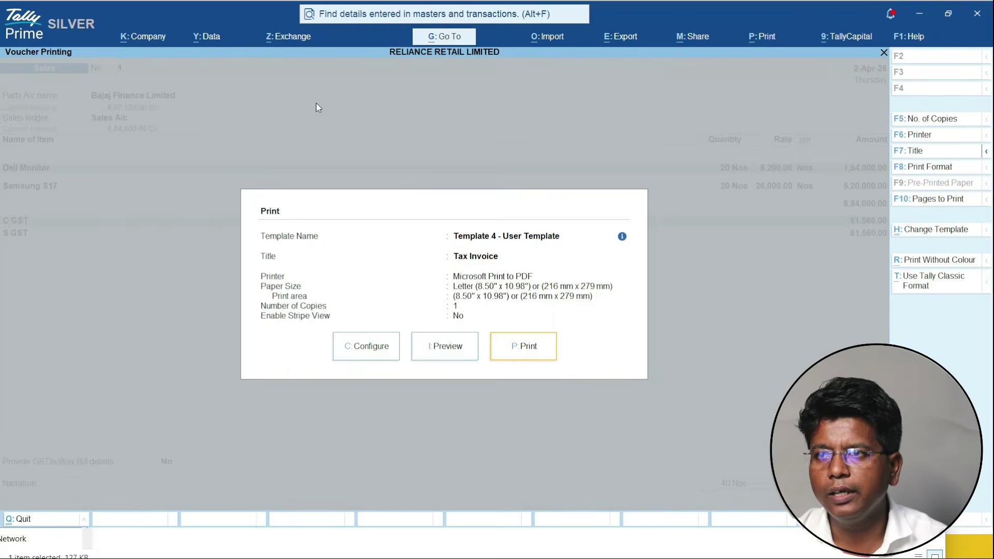
- Preview the invoice in red text, zoom in, then return to full page and close
click(446, 346)
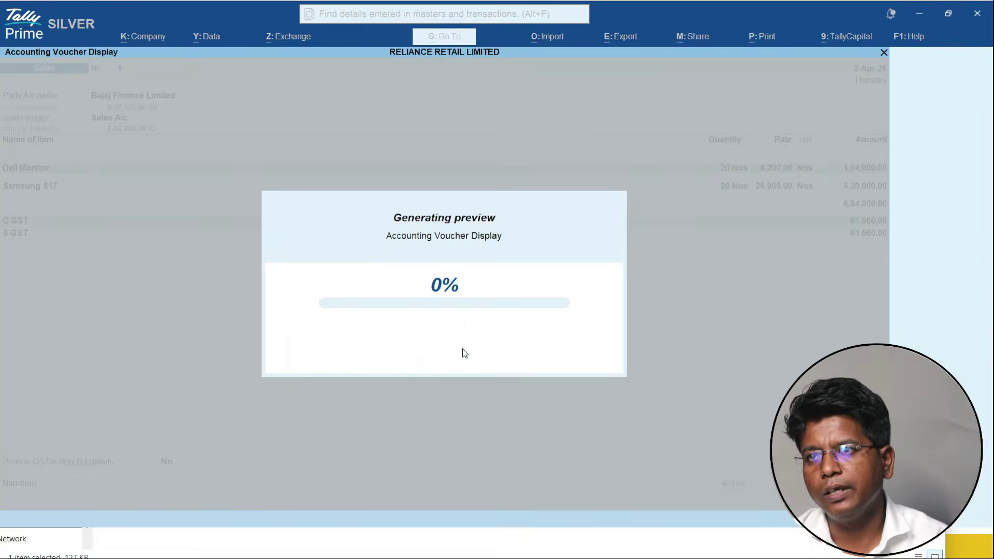
click(464, 352)
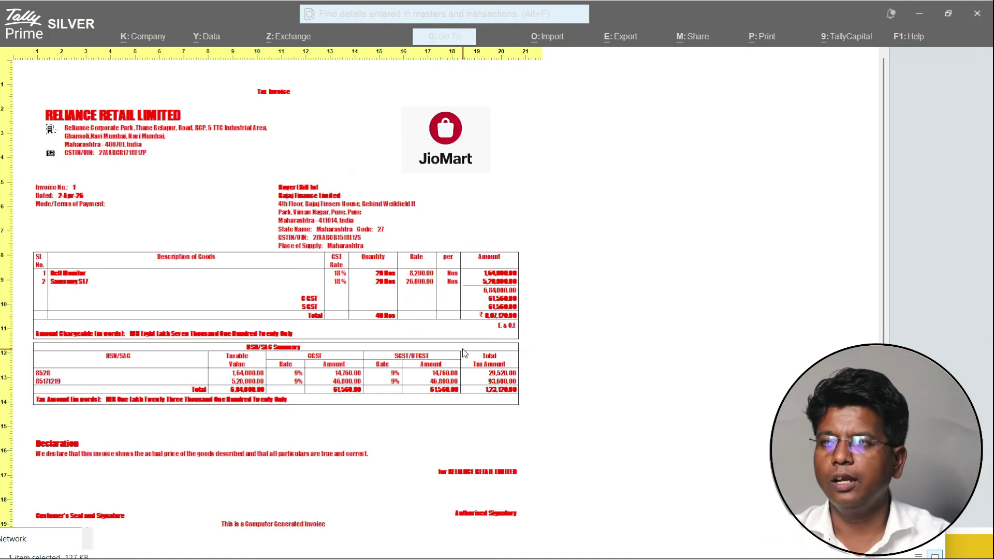
click(464, 353)
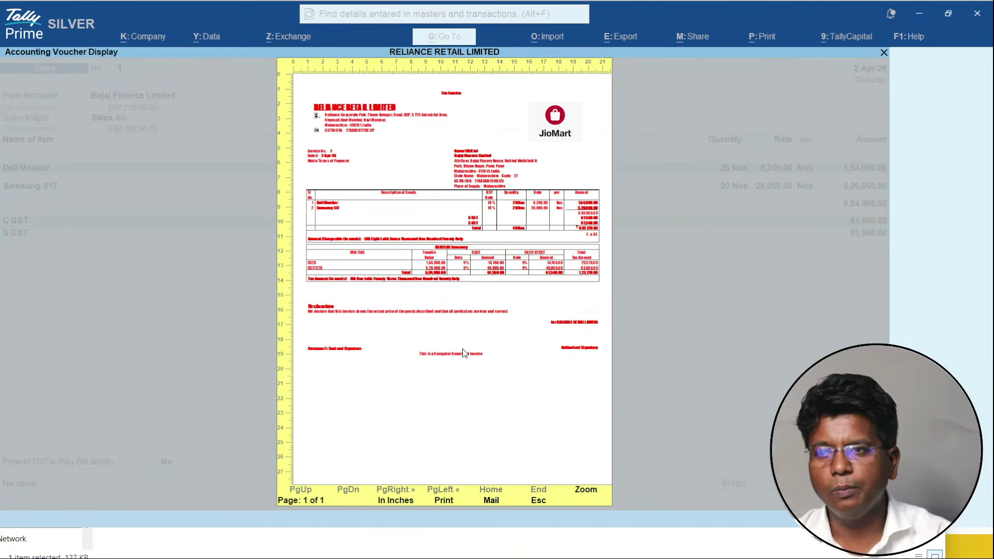
key(Escape)
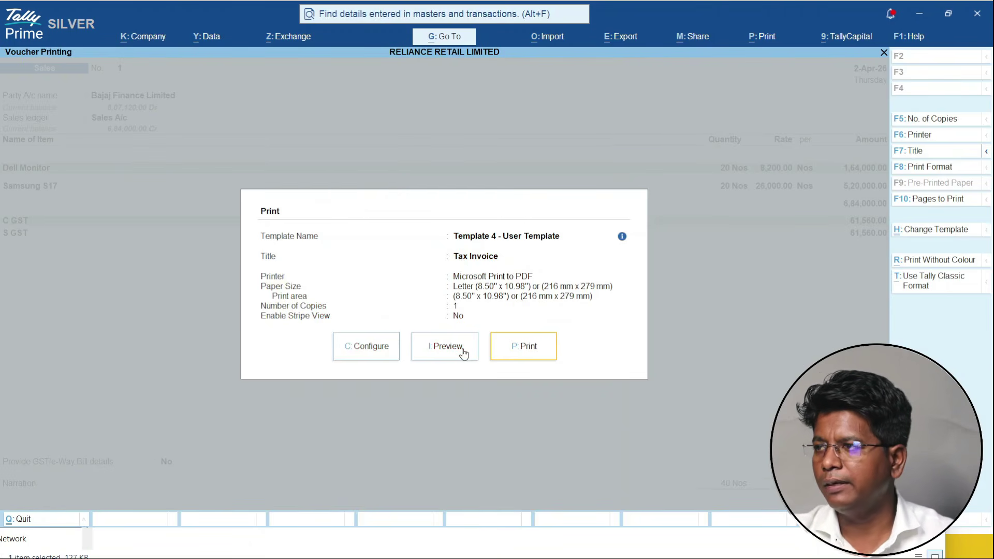
- Keep Impact, change the template's font colour to Ink Blue, and save the template
click(958, 234)
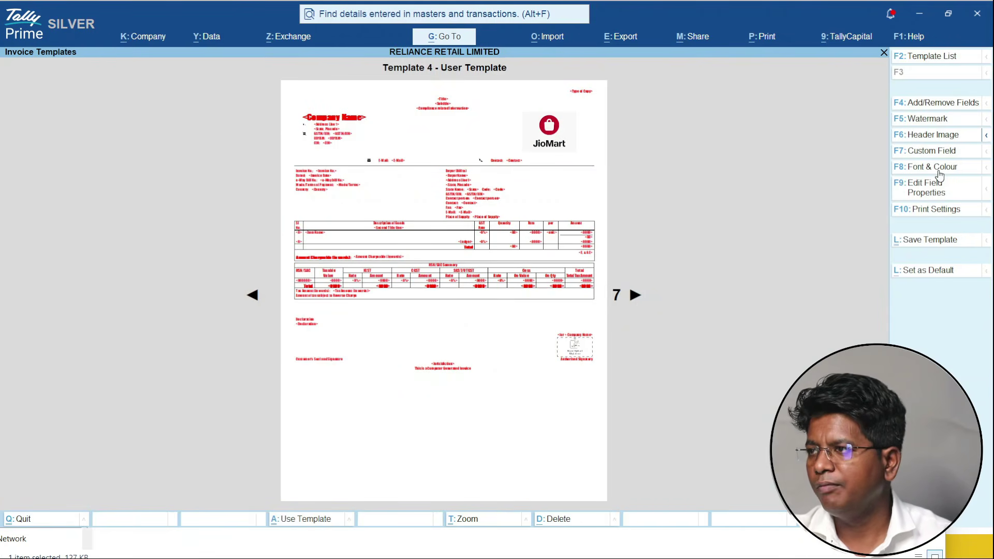
click(940, 170)
key(Down)
key(Down)
key(Down)
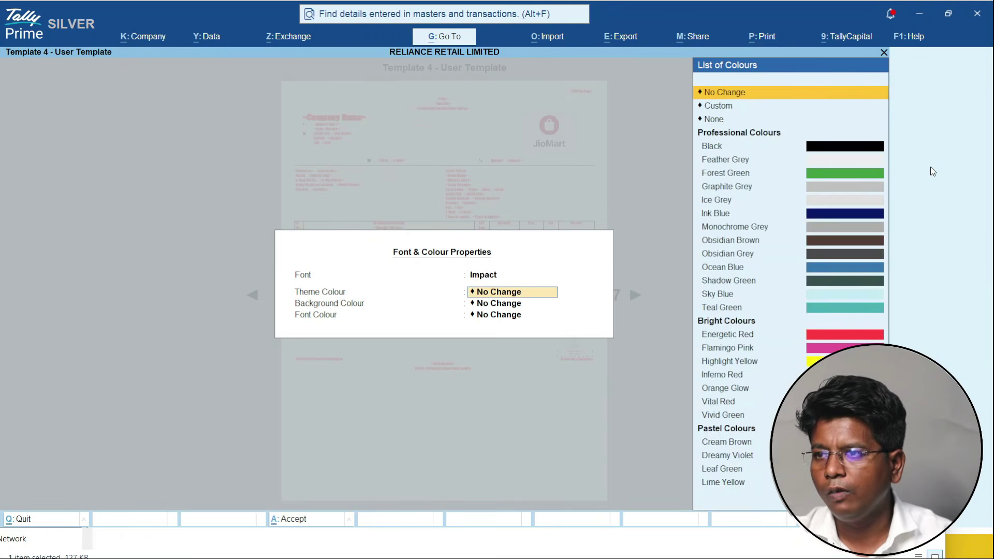
key(Return)
key(Return)
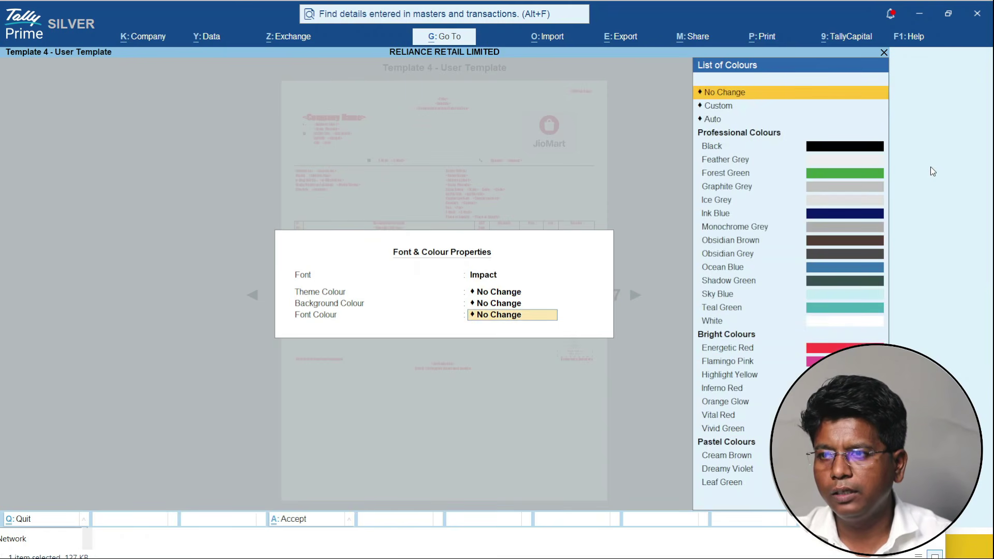
key(Down)
key(Down)
key(Down)
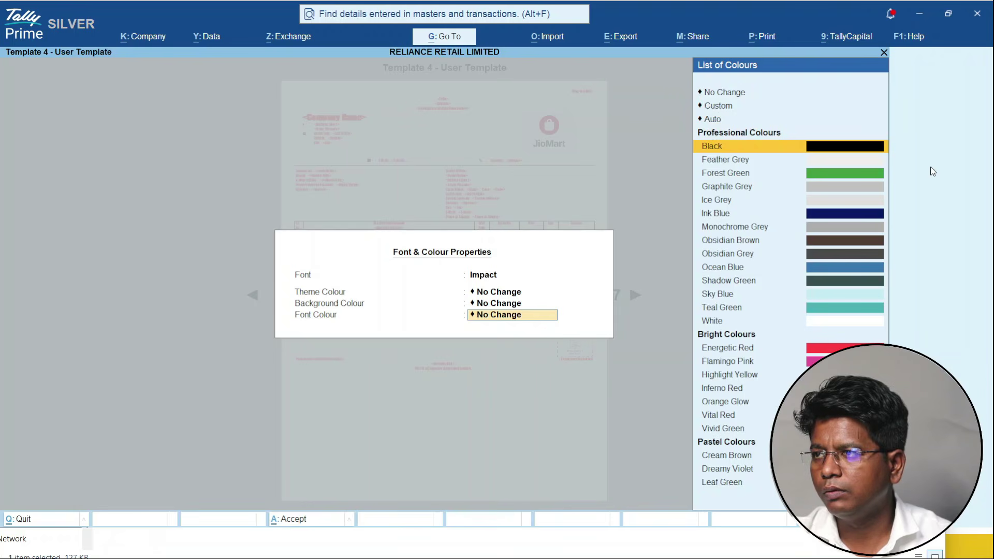
key(Down)
key(Down)
key(Down)
key(Down)
key(Down)
key(Down)
key(Down)
key(Down)
key(Down)
key(Down)
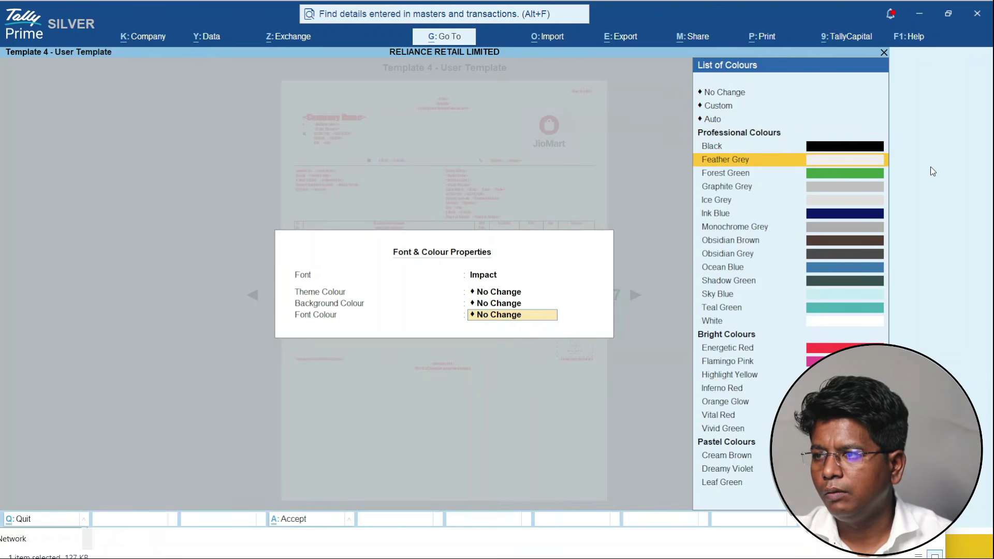
key(Up)
key(Up)
key(Up)
key(Up)
key(Up)
key(Up)
key(Up)
key(Up)
key(Up)
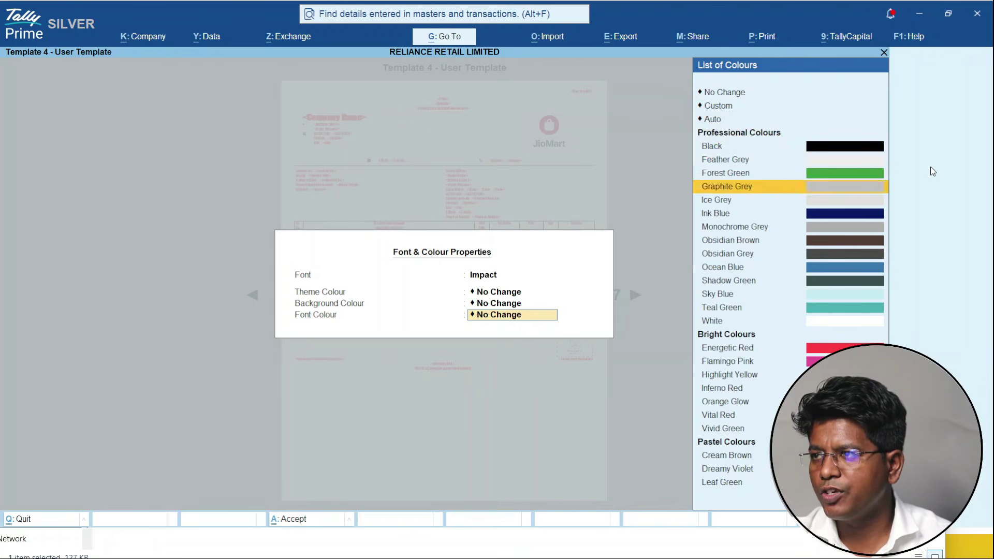
key(Down)
key(Down)
key(Down)
key(Down)
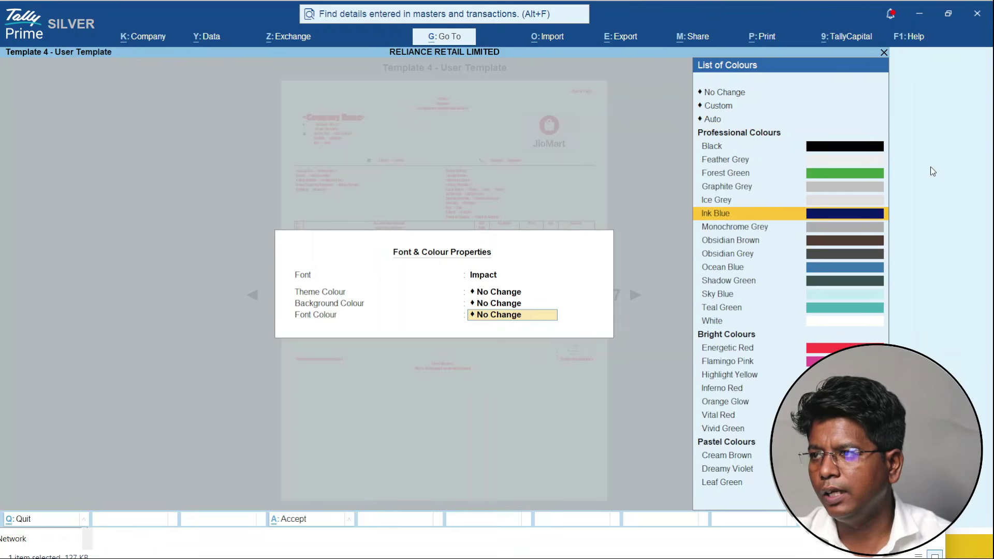
key(Return)
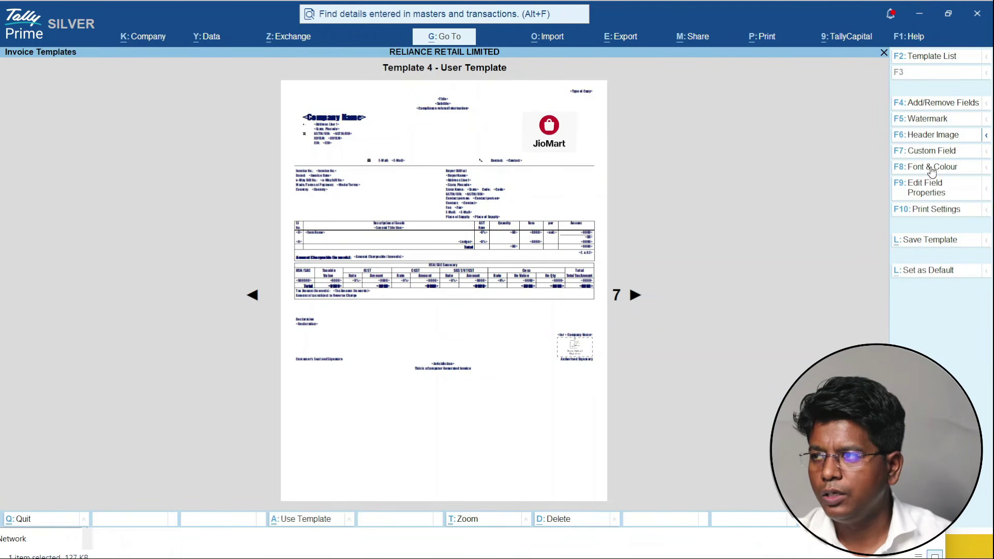
key(ctrl+a)
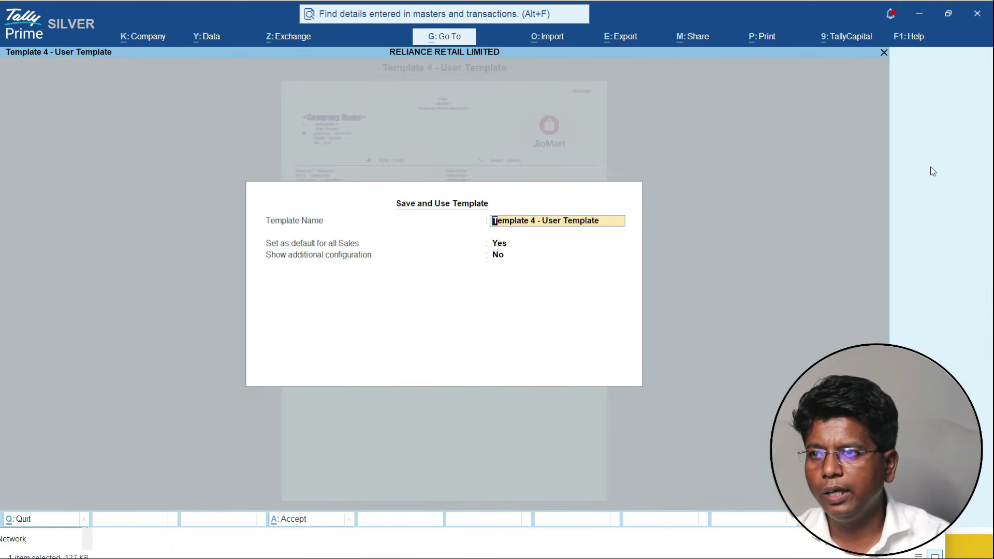
key(ctrl+a)
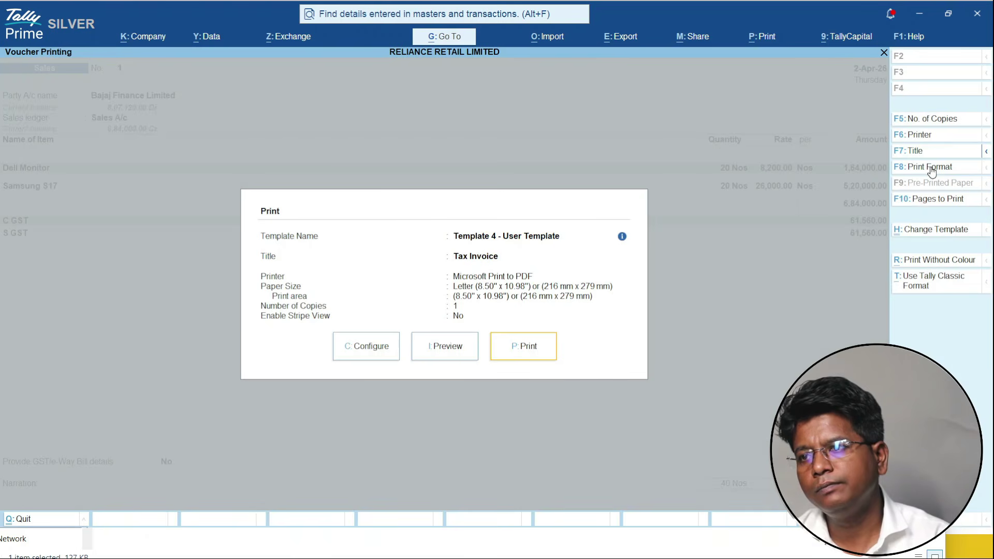
- Preview the invoice, zoom in and out, then go back to editing the template
click(454, 347)
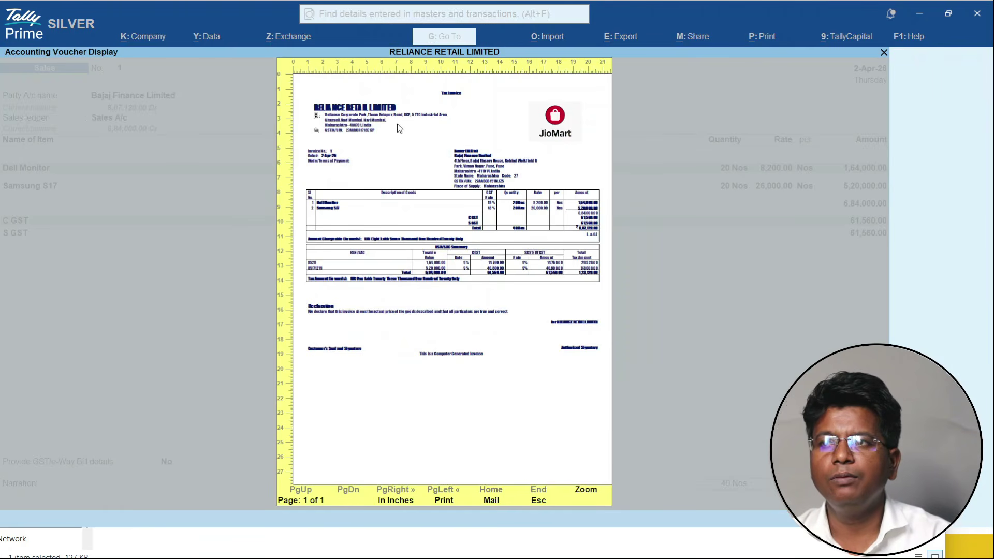
click(336, 102)
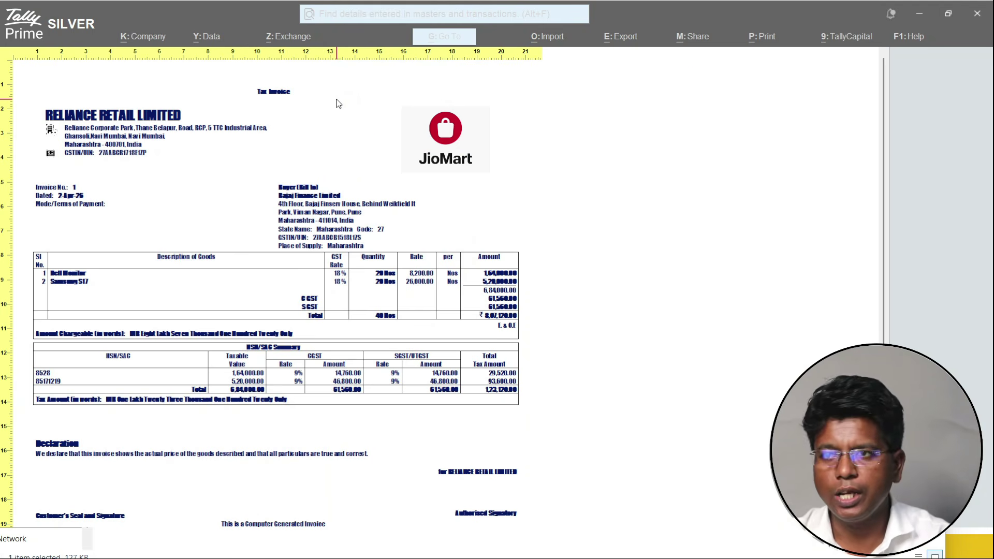
click(338, 103)
key(Escape)
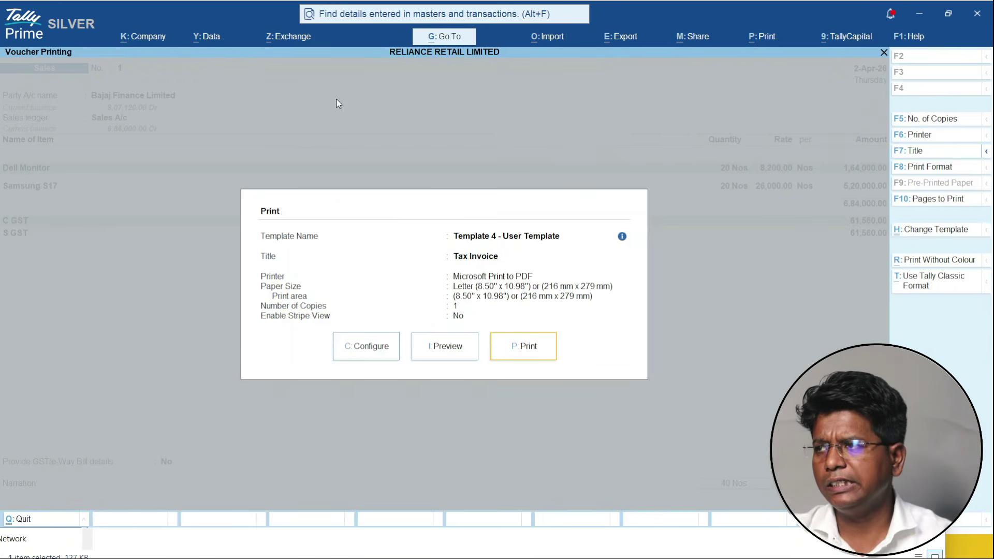
click(946, 233)
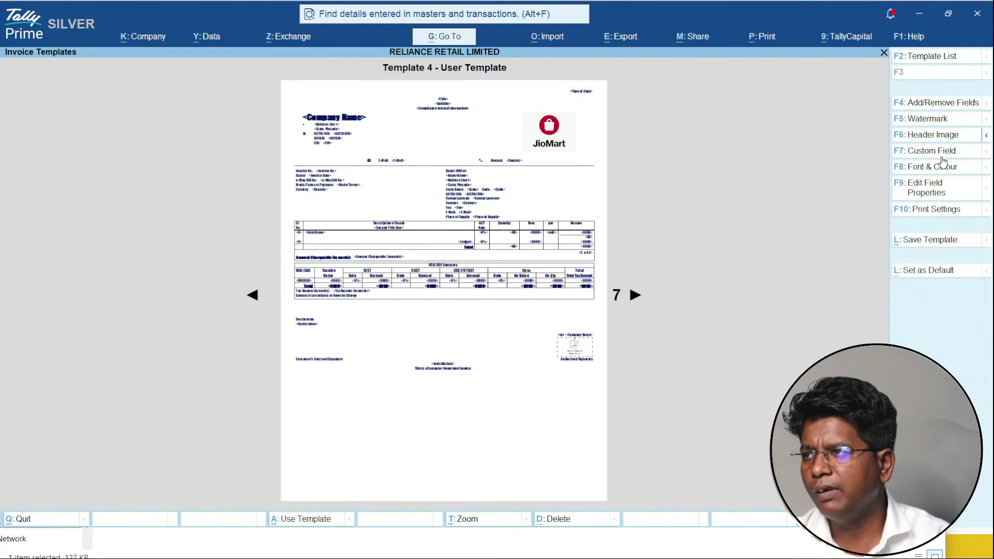
- Add a Text-type watermark reading 'Jio' to the template
click(947, 138)
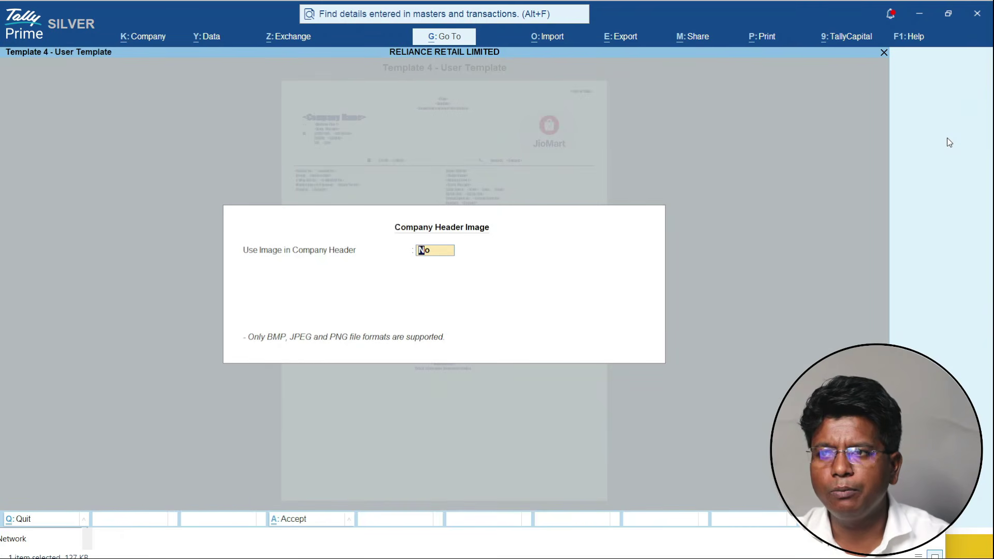
key(Escape)
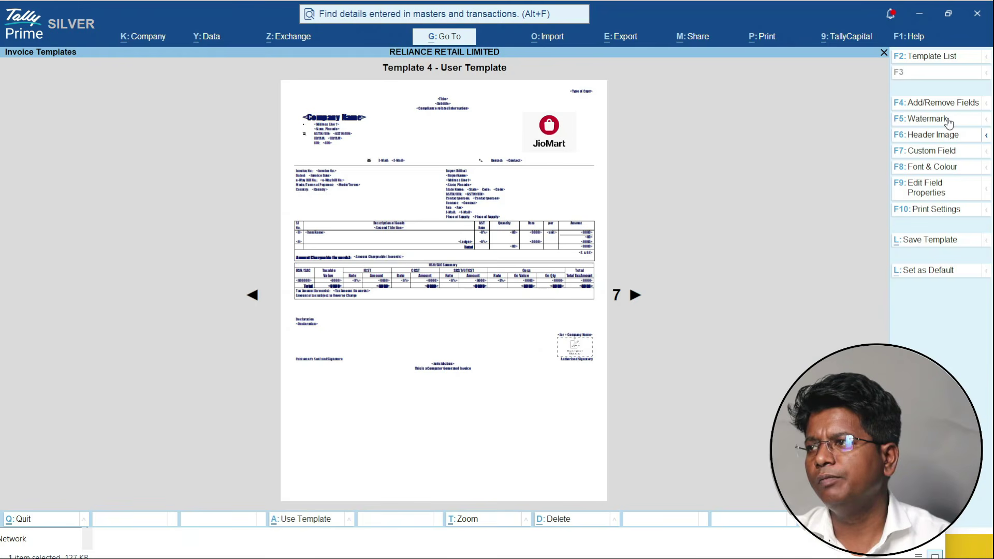
click(947, 118)
key(Down)
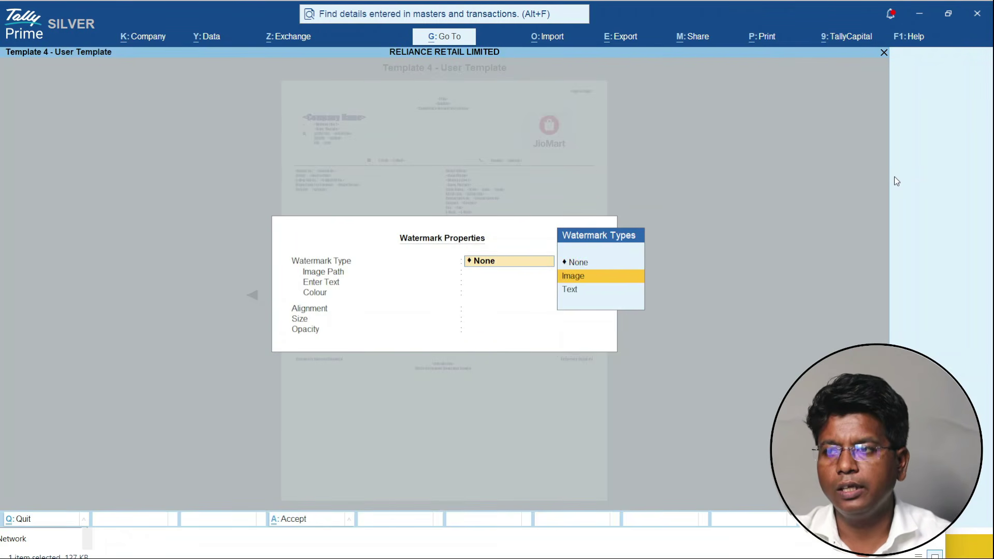
key(Return)
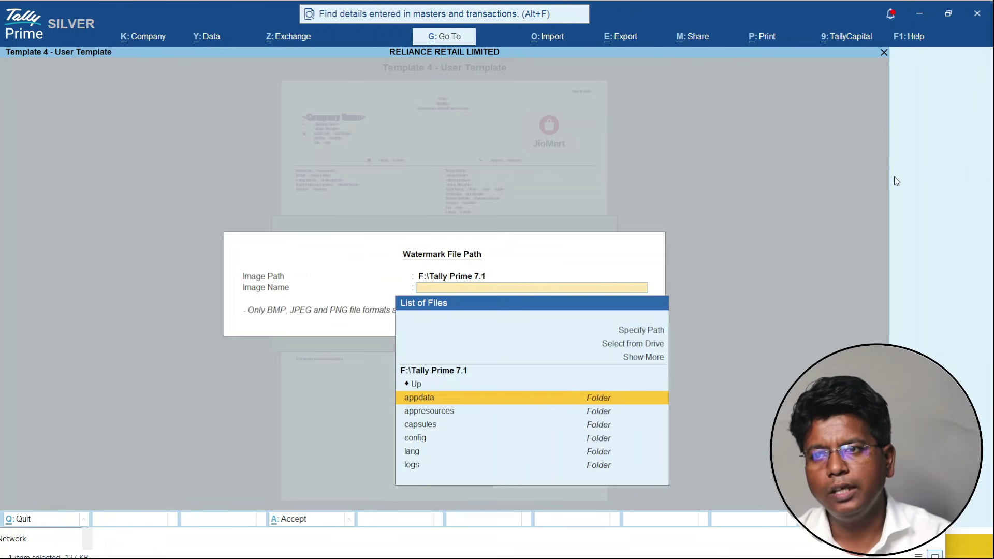
key(Escape)
key(Down)
key(Return)
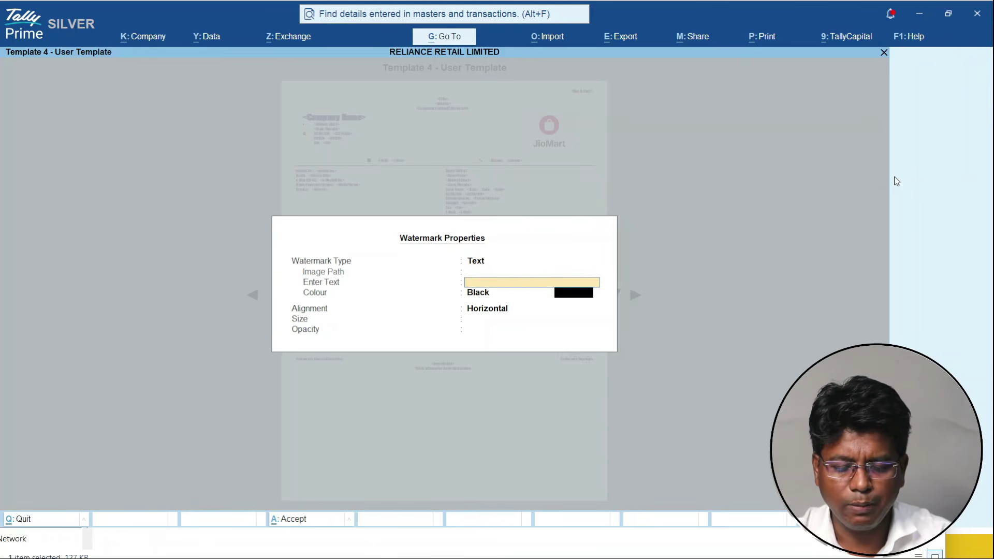
key(BackSpace)
key(BackSpace)
text(io)
key(Return)
- Make the watermark Forest Green, diagonal, medium size and medium opacity
key(Down)
key(Down)
key(Return)
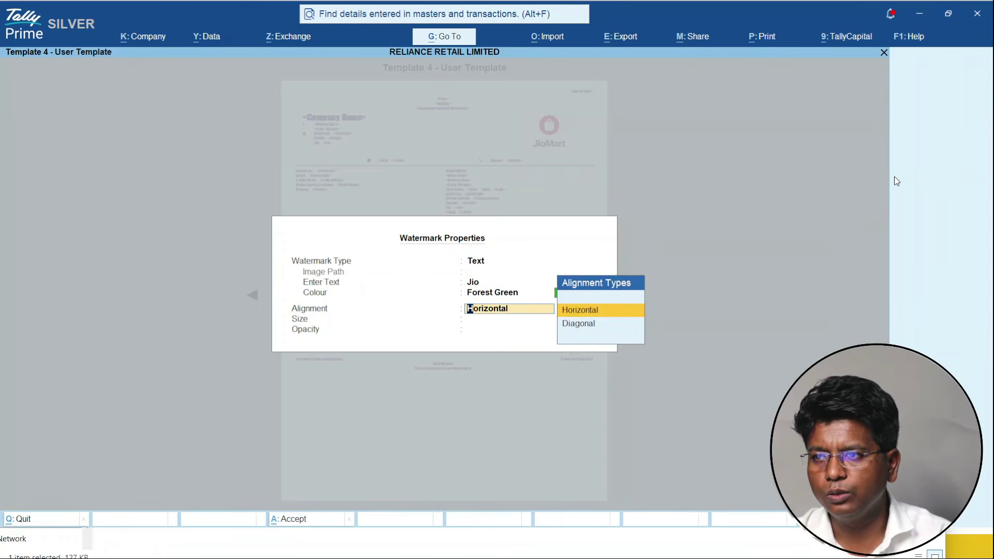
key(Down)
key(Return)
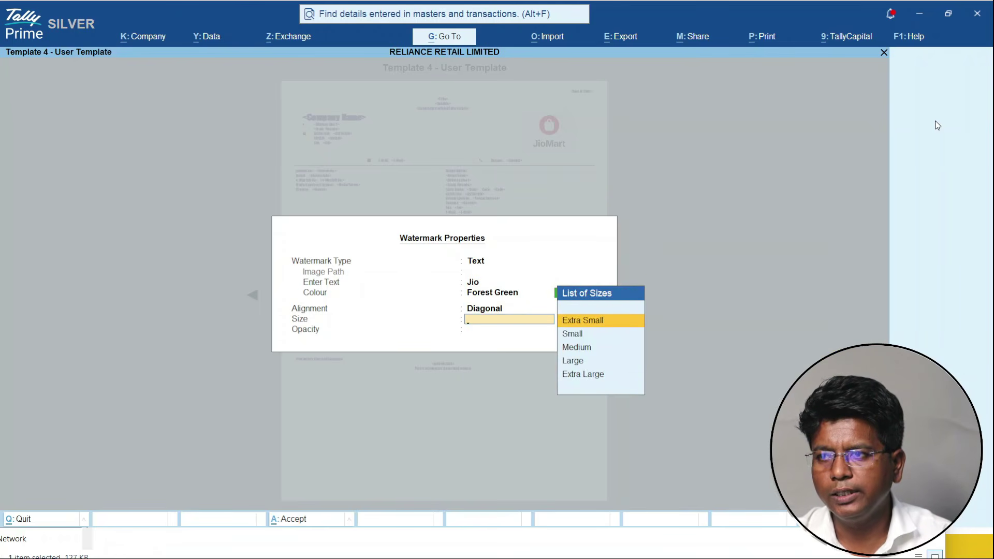
key(Down)
key(Down)
key(Return)
key(Down)
key(Return)
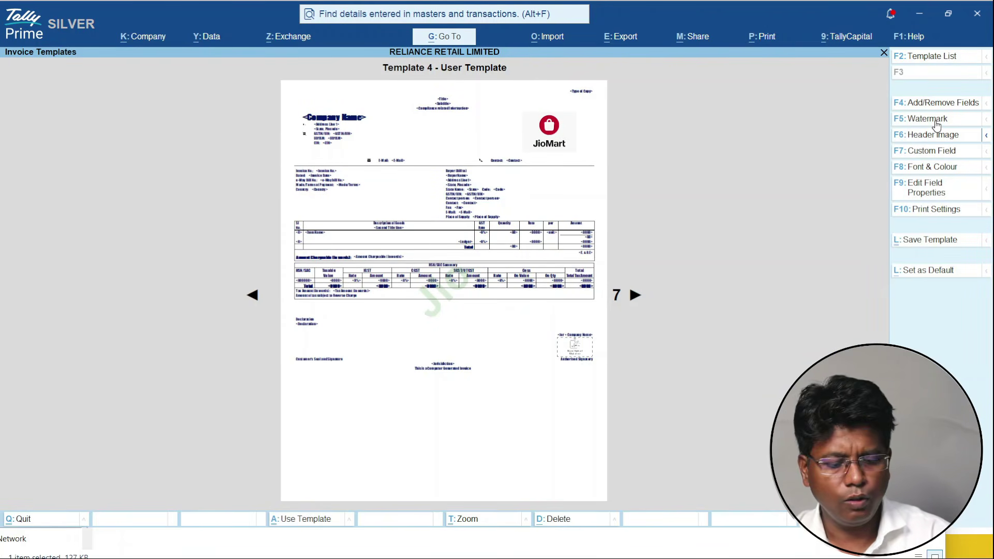
- Save the watermarked template and preview the invoice, zooming in to check the green Jio watermark
key(ctrl+a)
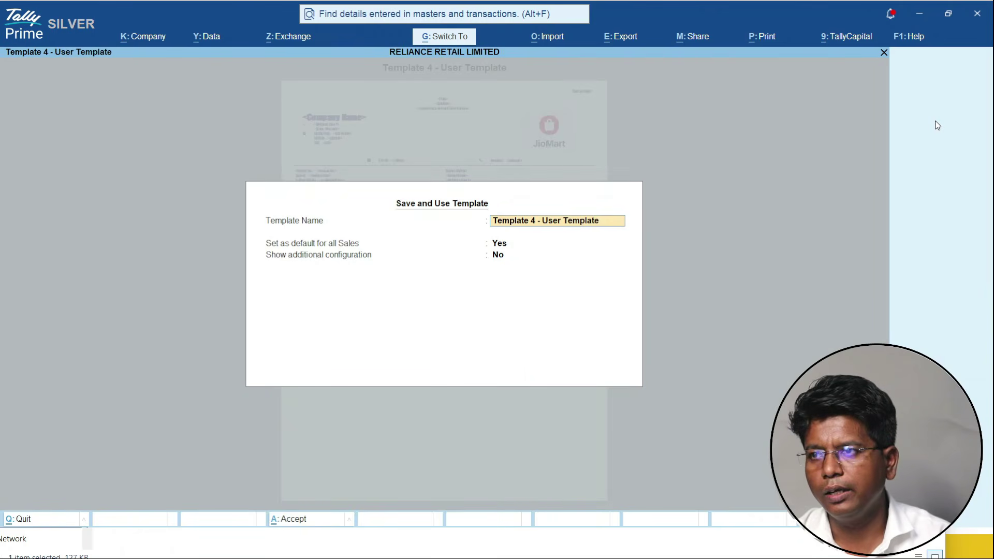
key(ctrl+a)
key(i)
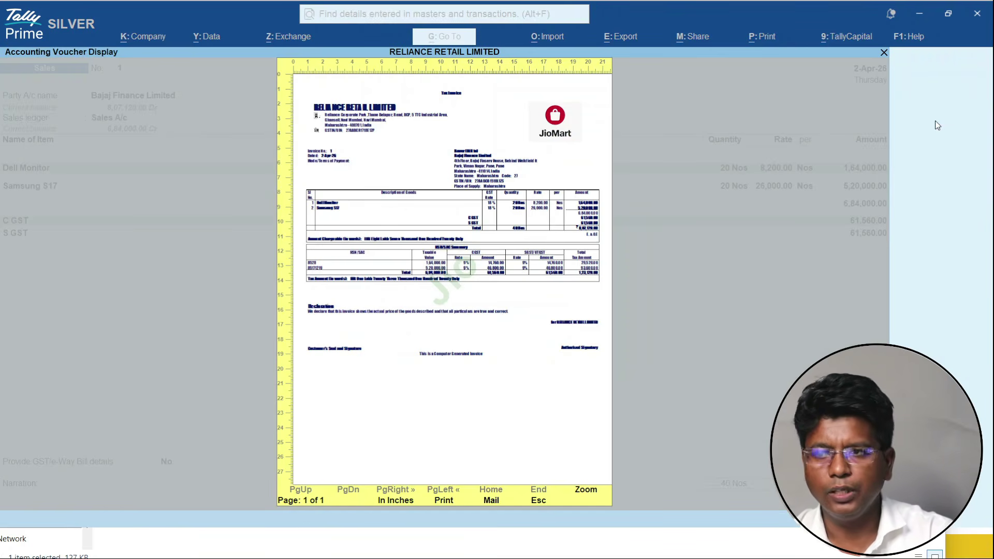
key(alt+z)
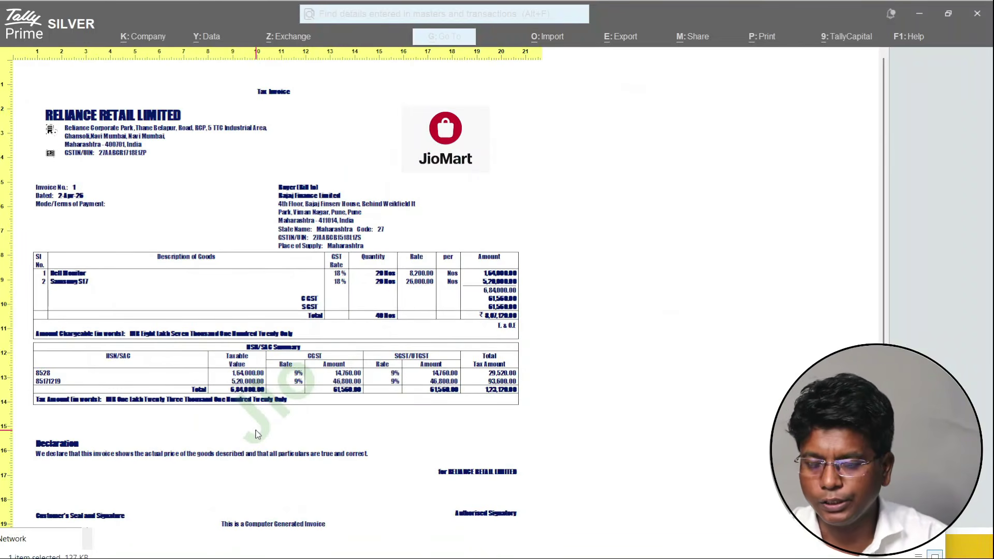
key(alt+z)
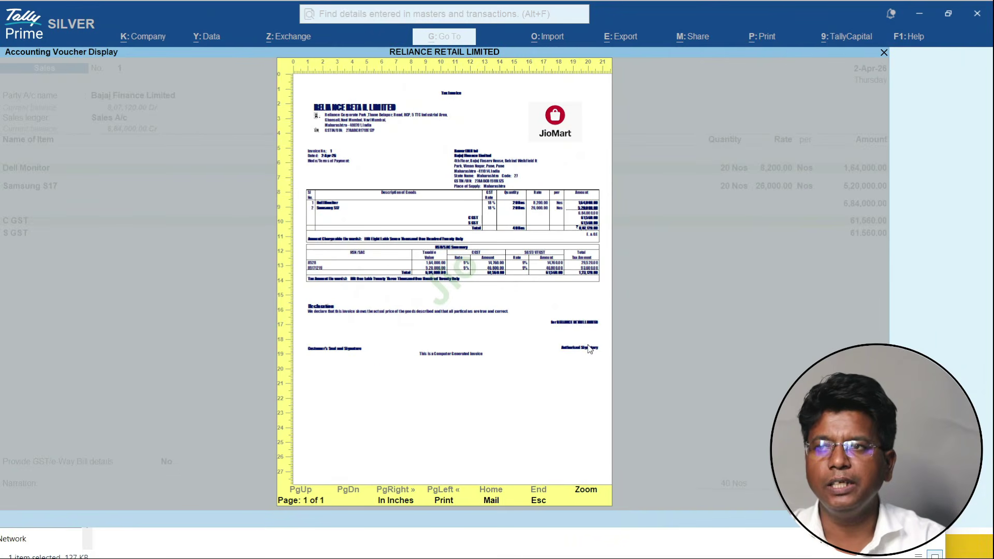
key(Escape)
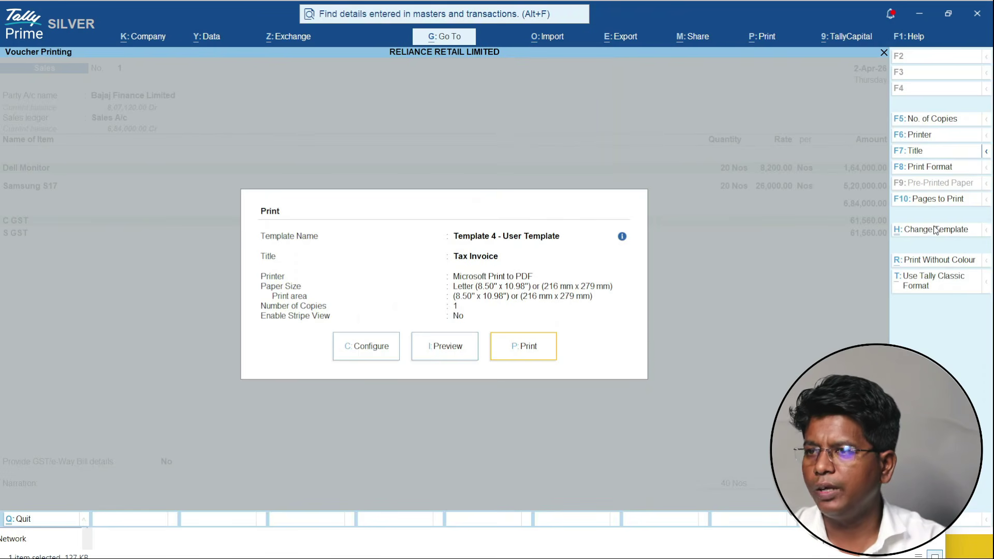
- Change the template font to Arial, then save and use the template
click(935, 229)
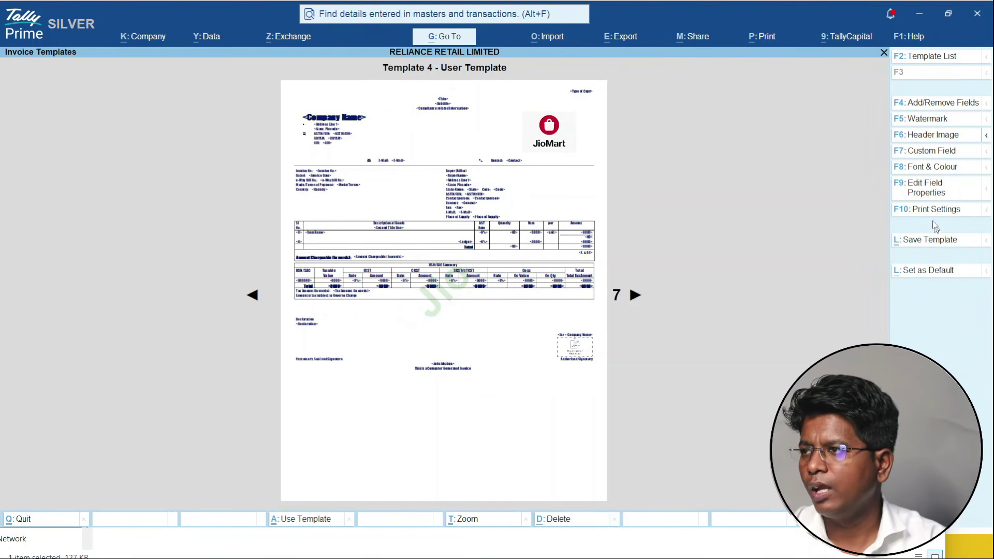
click(947, 171)
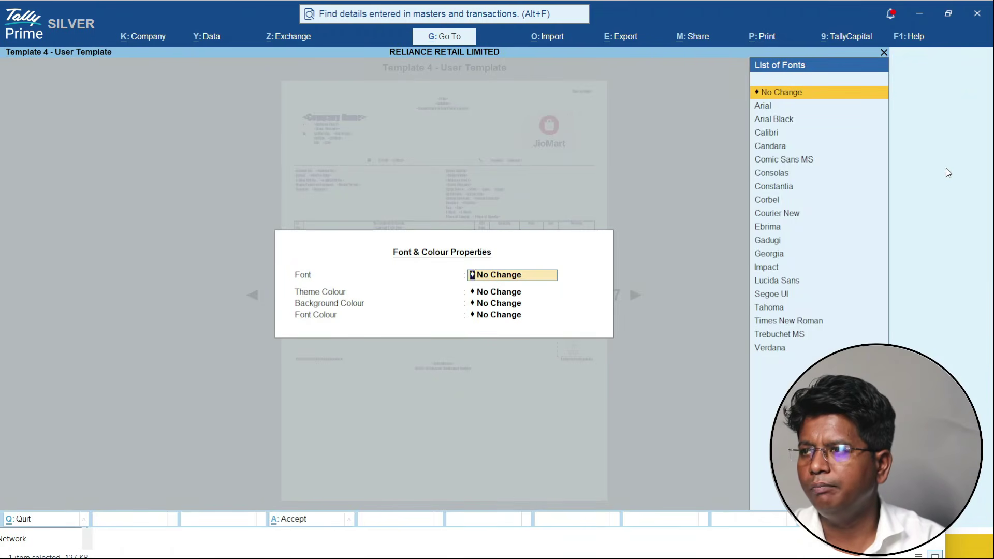
key(Down)
key(Return)
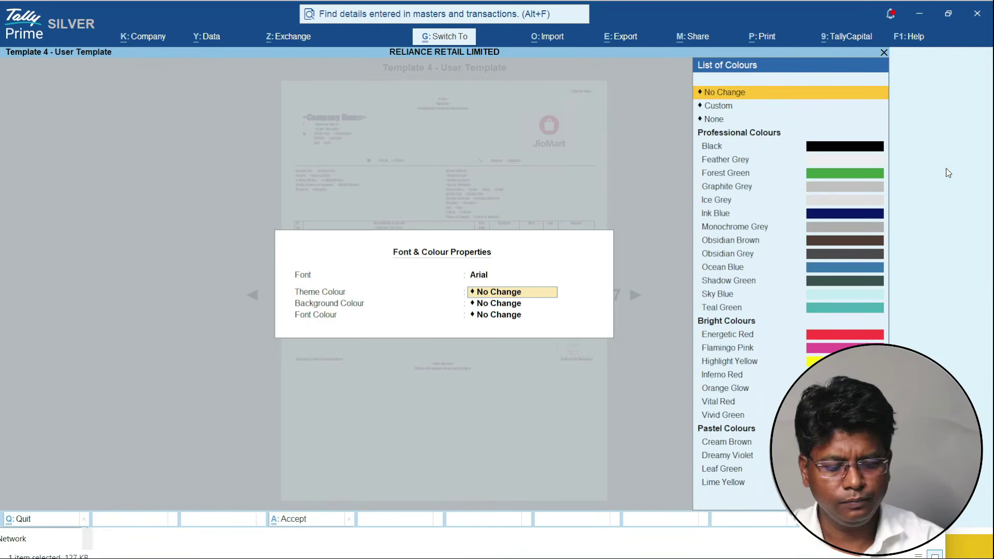
key(Escape)
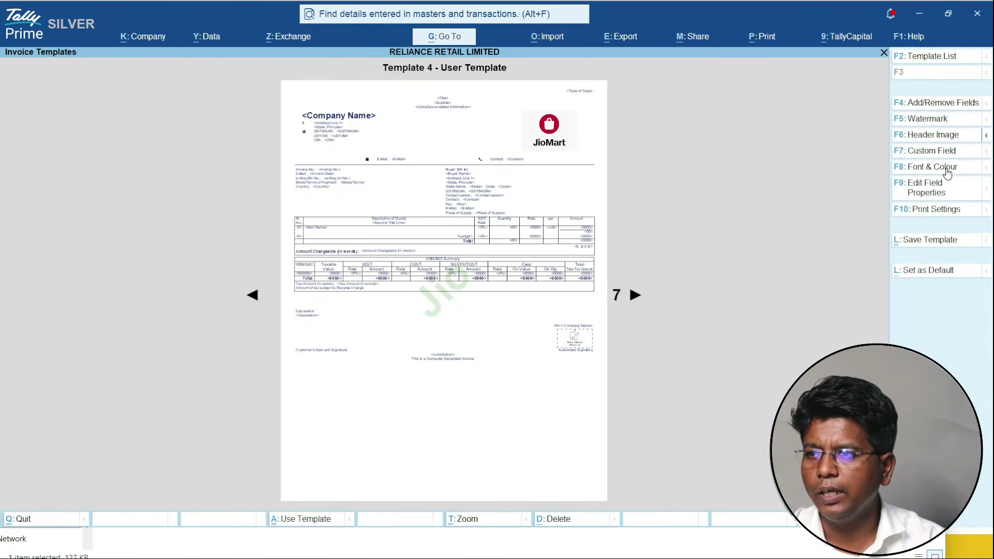
key(ctrl)
key(ctrl+l)
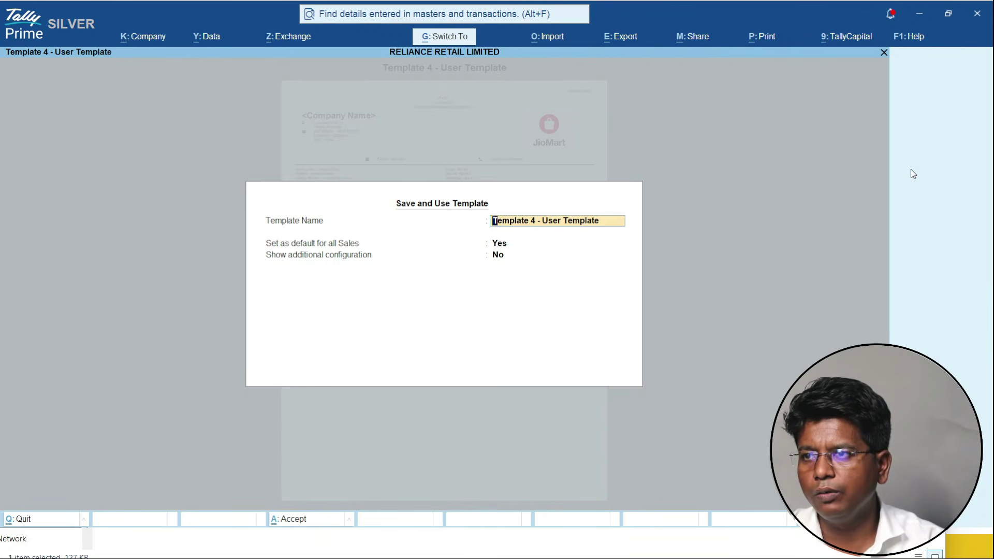
key(ctrl+a)
- Preview the invoice, zoom in and back out, and return to the Print dialog
key(i)
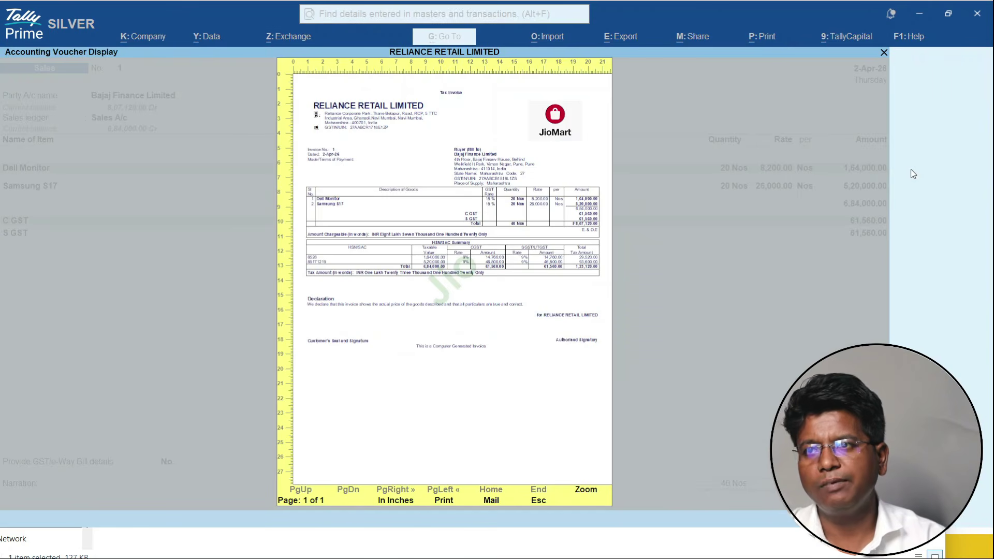
key(Return)
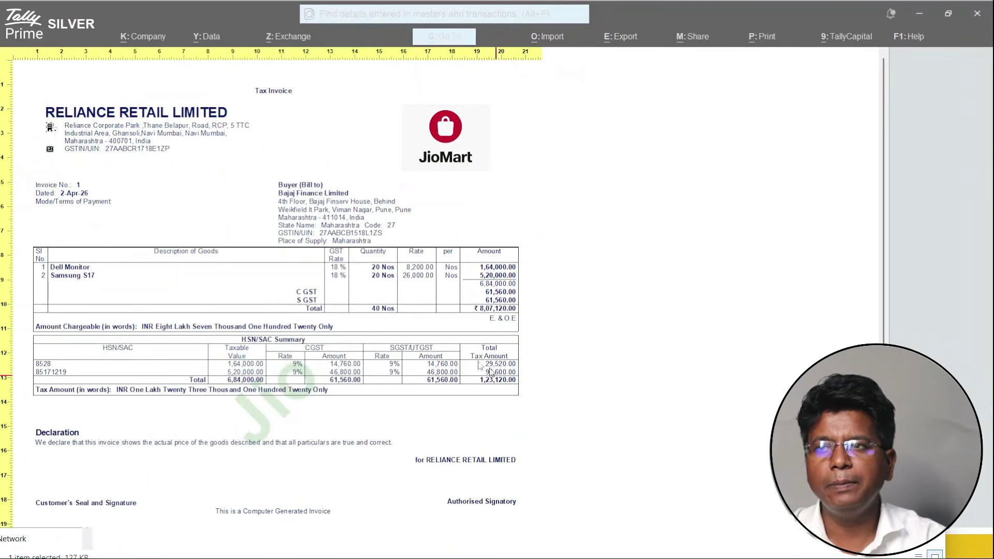
click(452, 473)
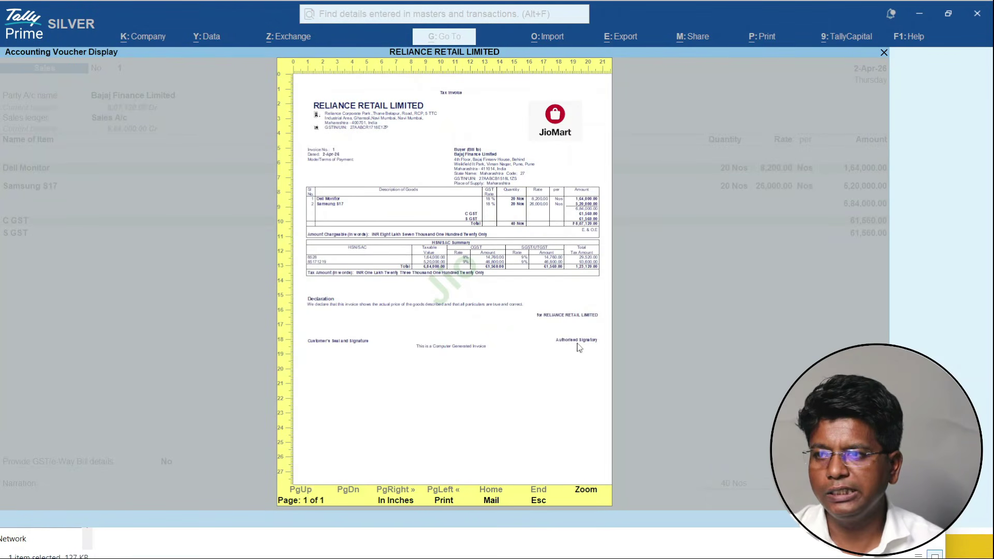
key(Escape)
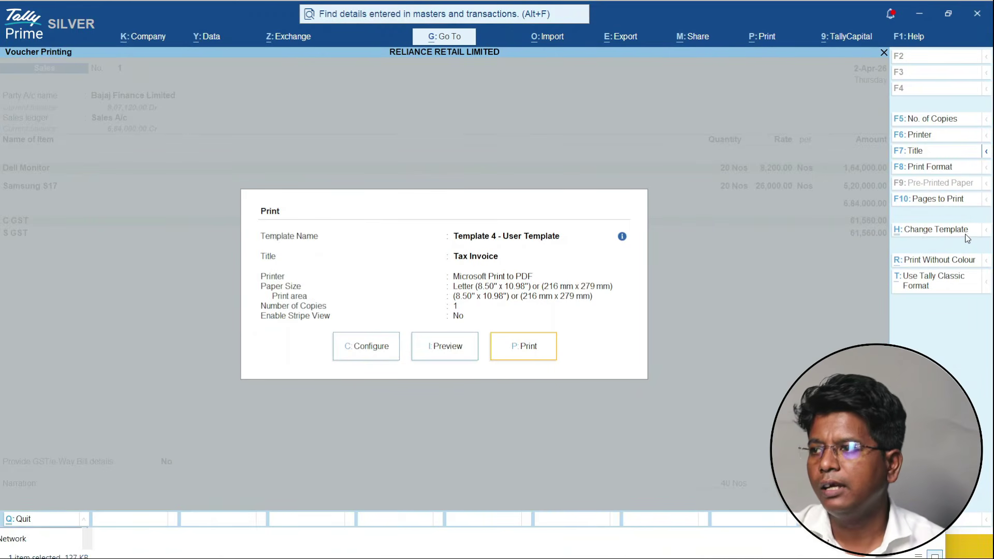
- In the invoice template's field properties, move down through the header fields to the Authorised Signatory area
click(966, 235)
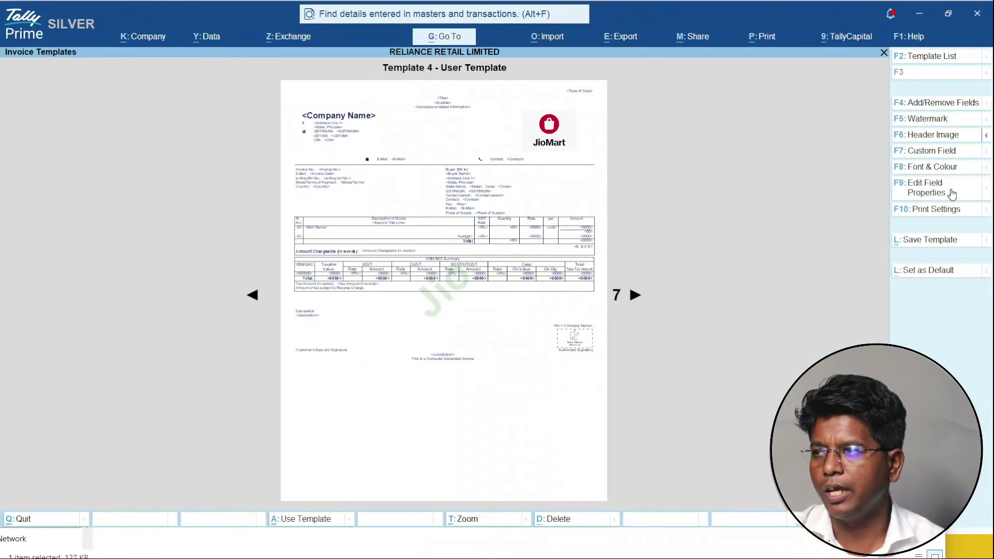
click(954, 202)
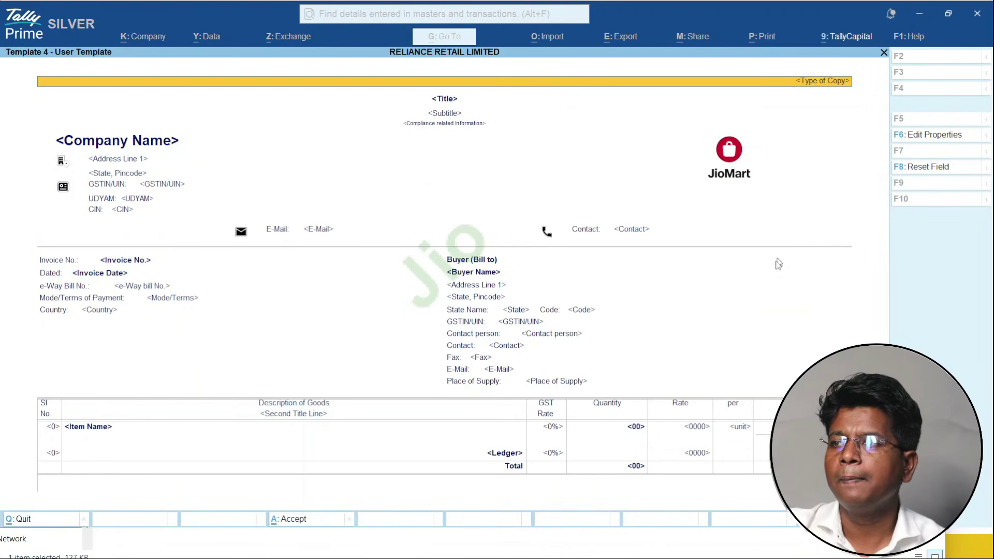
key(Down)
key(Up)
key(Down)
key(Down)
key(Down)
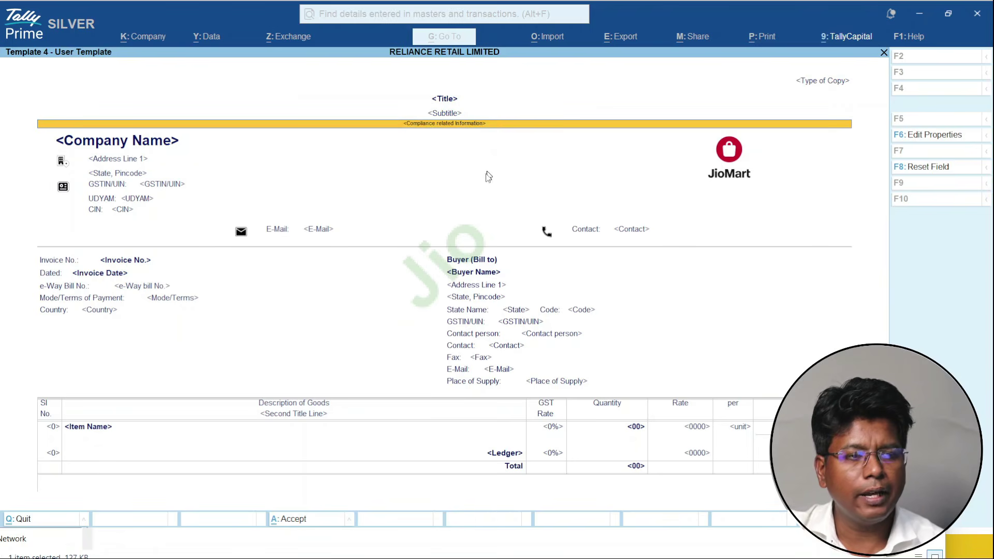
key(Down)
key(Down)
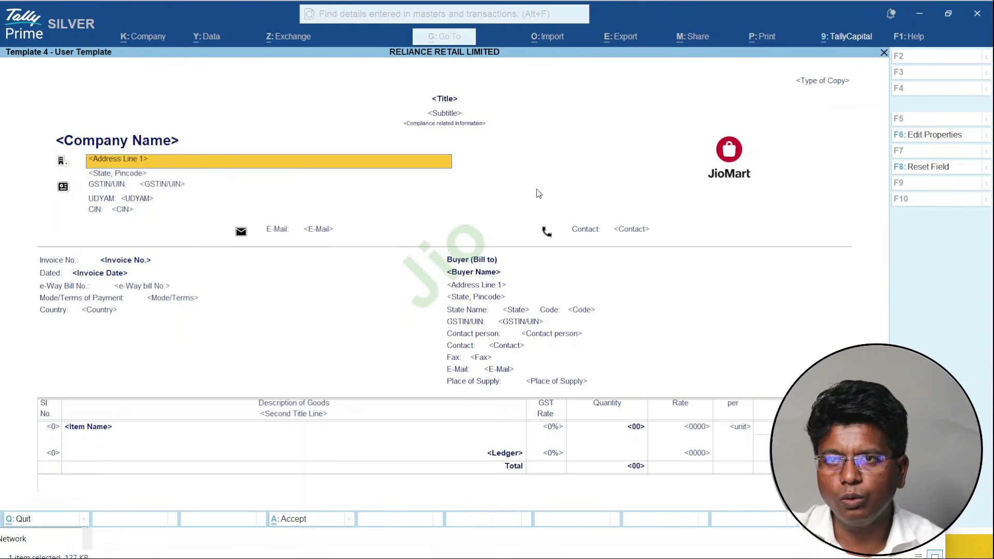
key(Down)
key(Down)
key(Down)
key(Down)
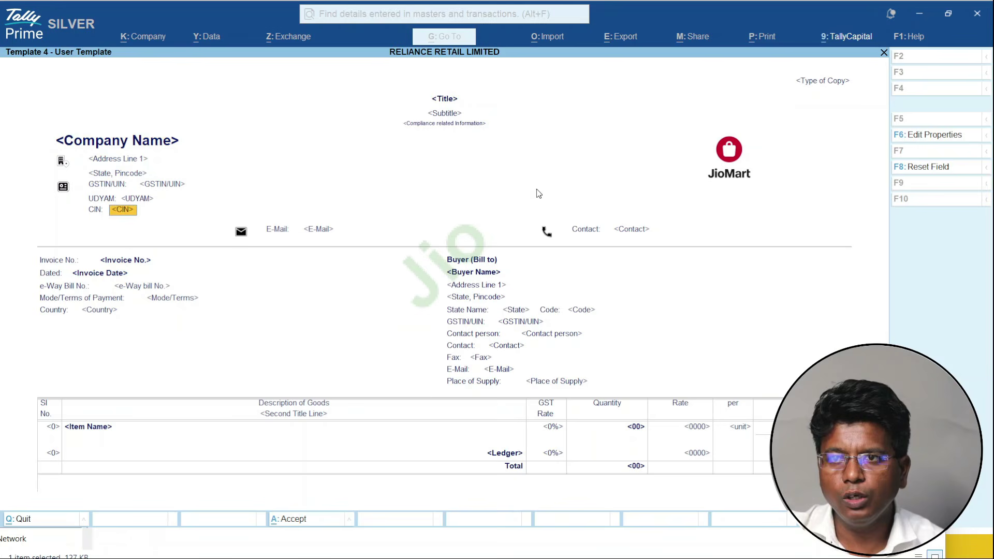
key(Down)
key(Down)
key(Down)
key(Down)
key(Down)
key(Down)
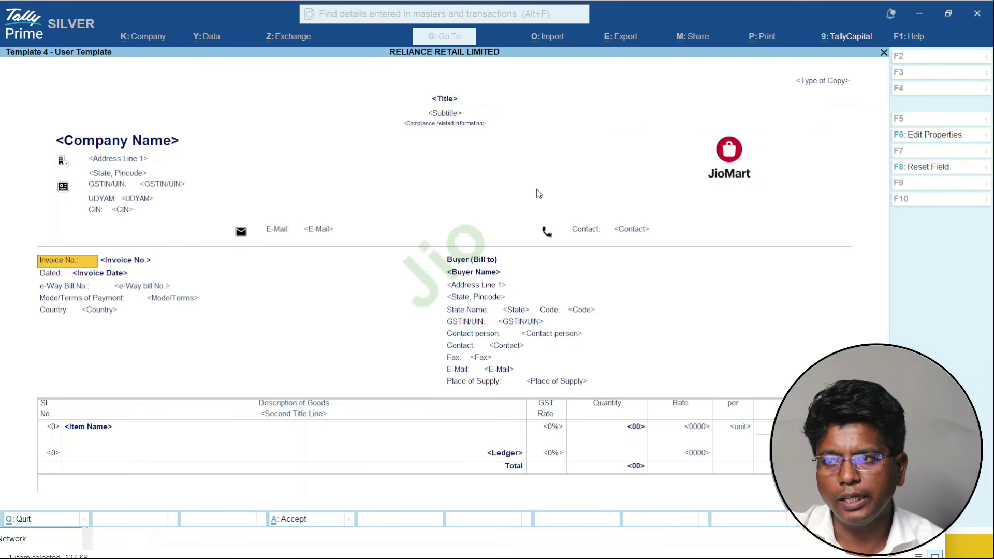
key(Down)
key(Down)
key(Down)
key(Down)
key(Down)
key(Down)
key(Down)
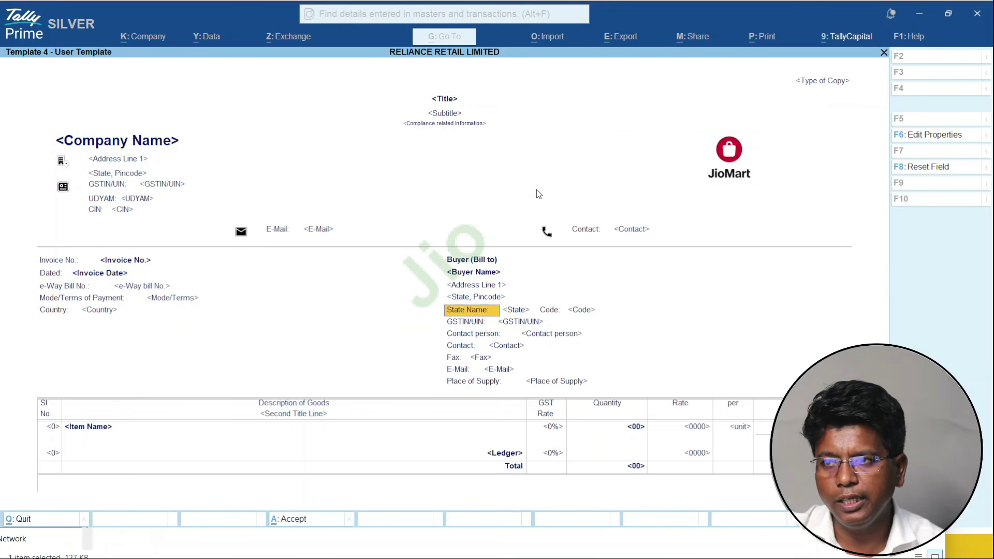
key(Down)
key(Down)
key(Down)
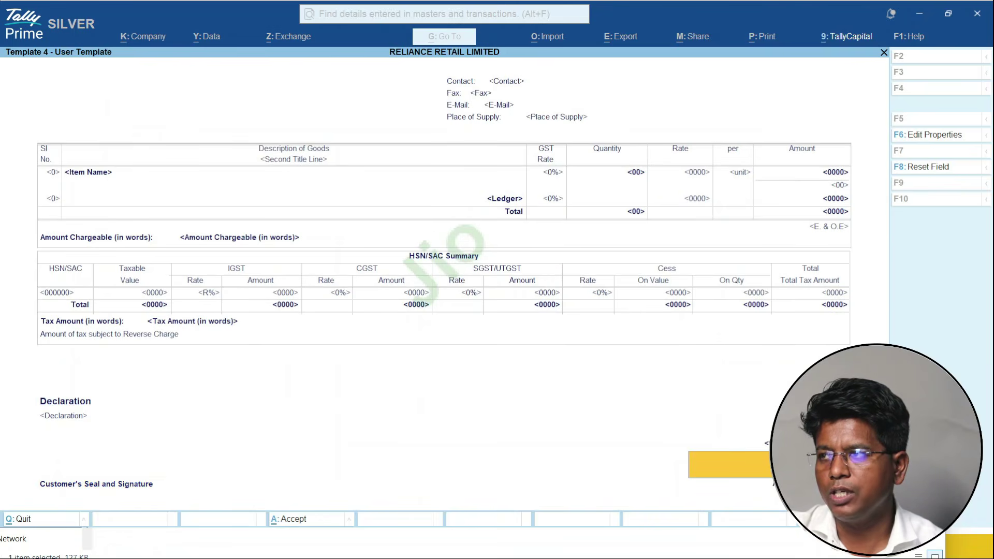
- Point the Authorised Signatory image to a custom path using the signature image folder's copied path
click(934, 138)
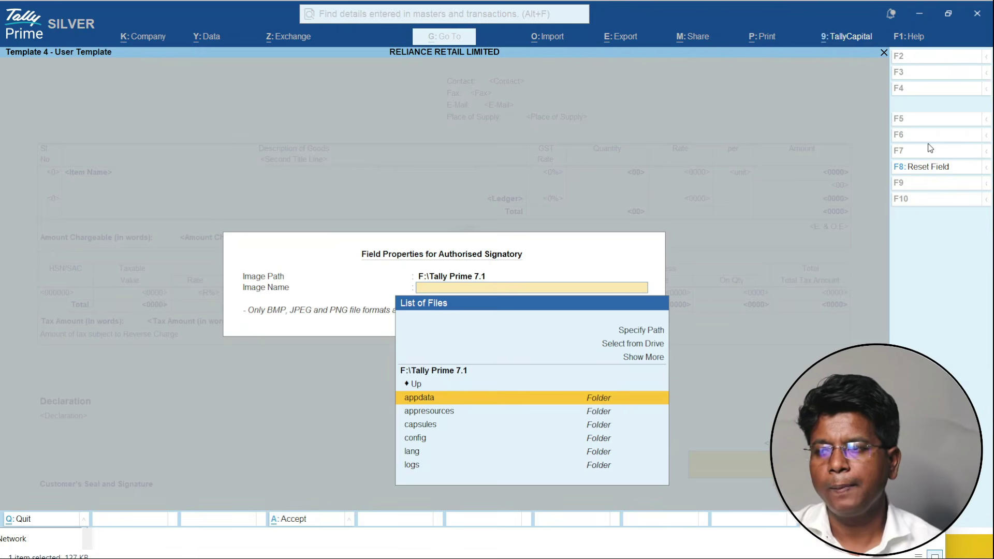
key(Up)
key(Up)
key(Up)
key(Up)
key(Up)
key(Return)
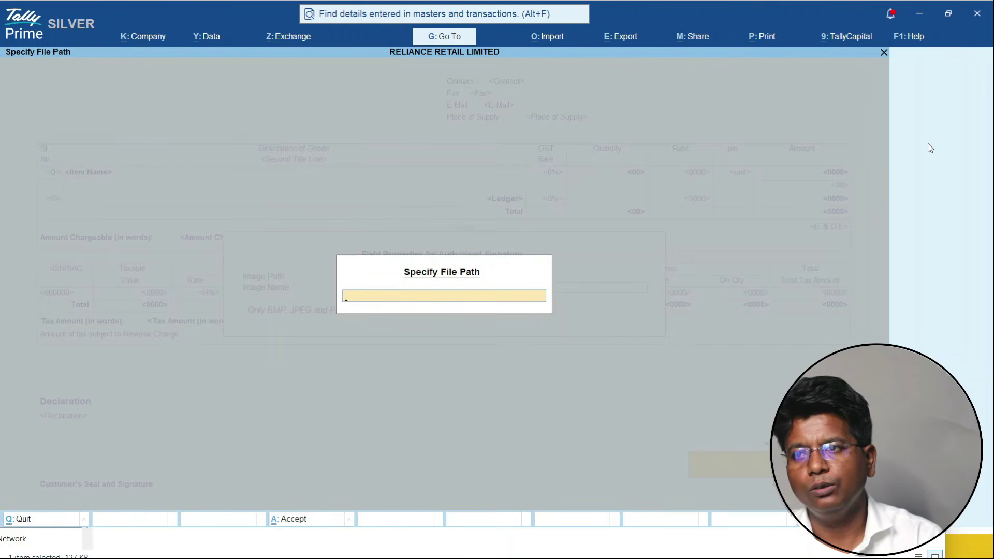
key(alt+Tab)
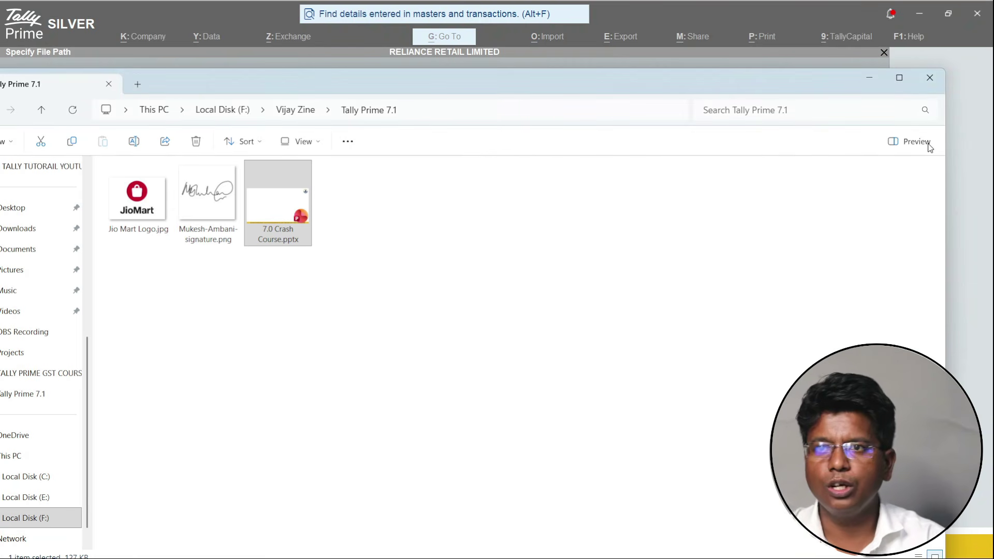
click(425, 110)
key(ctrl+c)
key(alt+Tab)
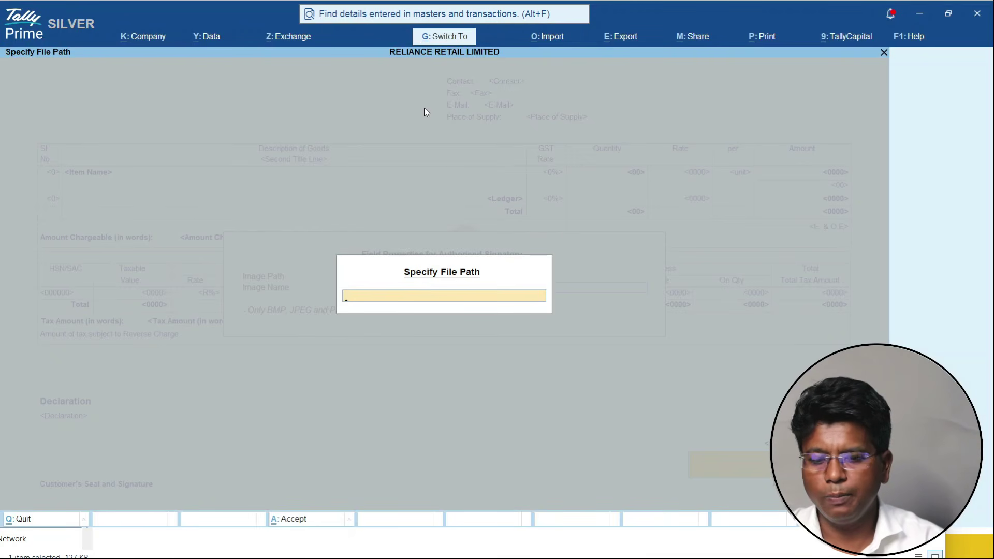
key(ctrl+alt+v)
key(Return)
key(Return)
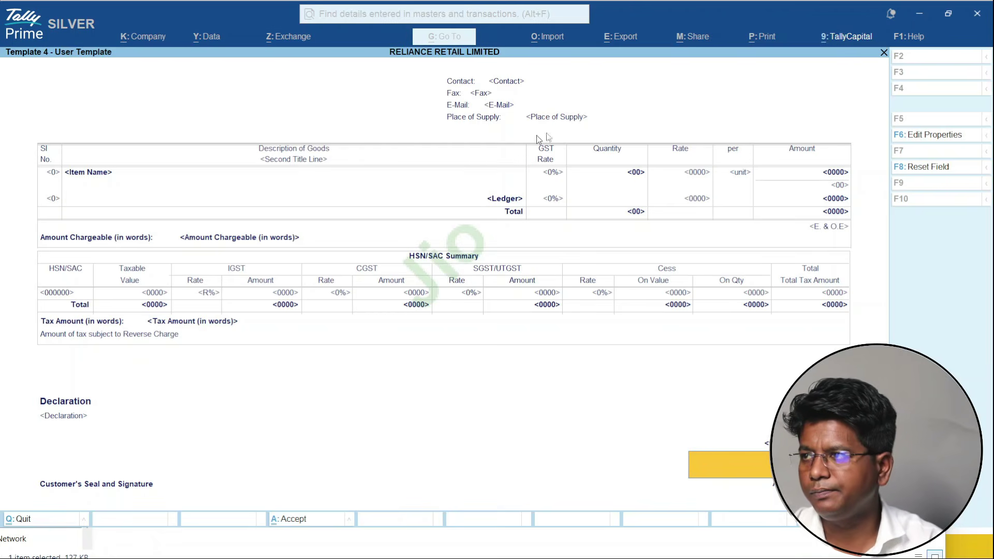
- Choose the signature PNG for the Authorised Signatory field and accept the template changes
click(916, 139)
key(Down)
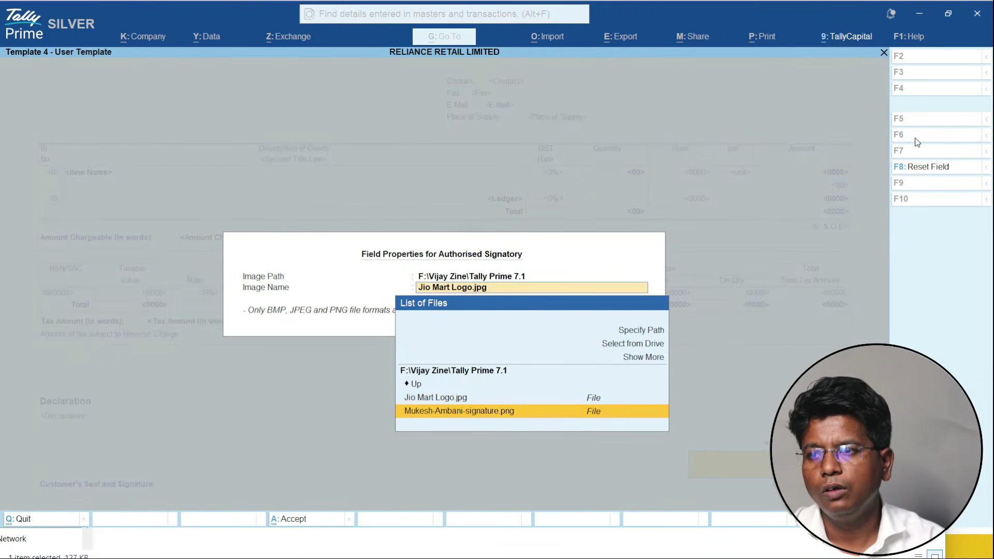
key(Return)
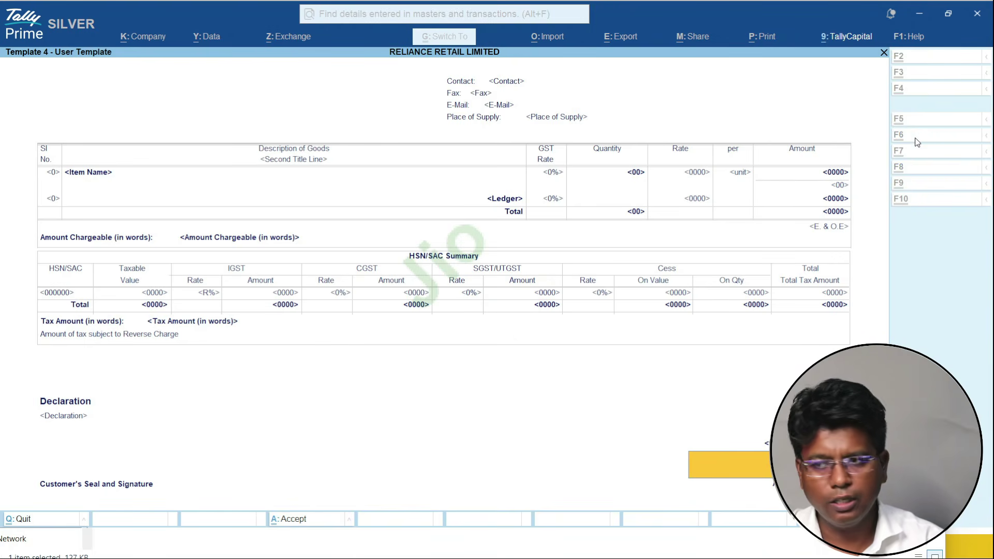
key(ctrl+a)
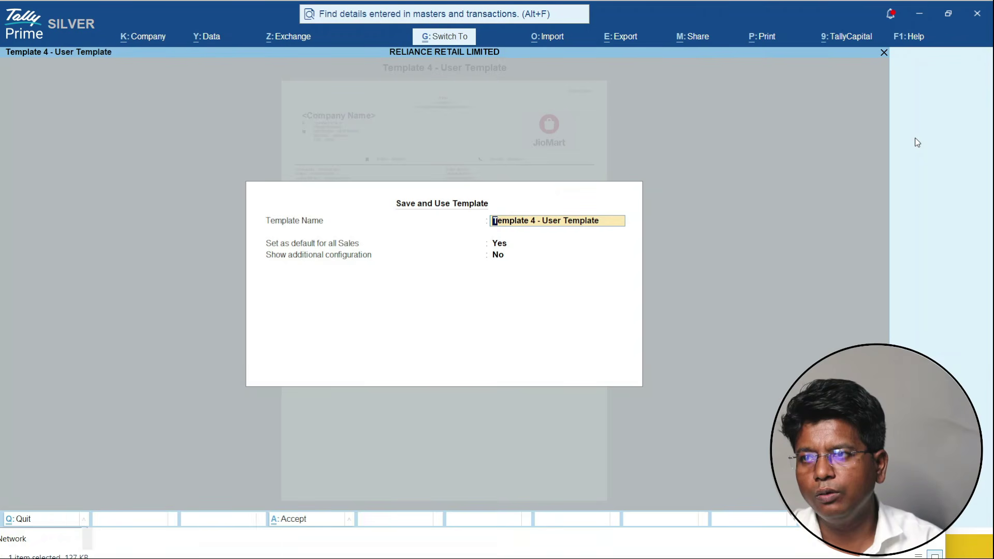
- Save and use the updated template, then preview the invoice and zoom in to check the signature image
key(ctrl+a)
key(i)
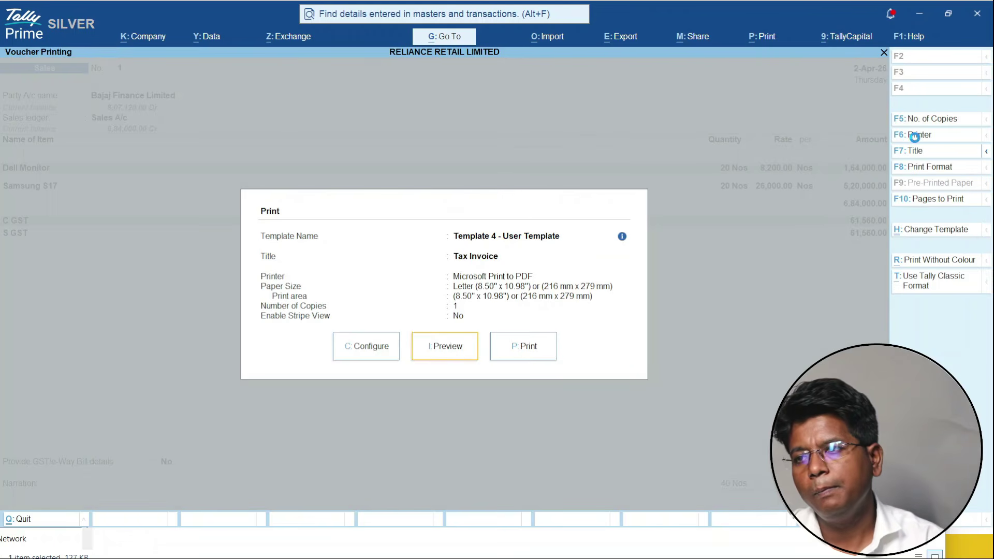
key(Return)
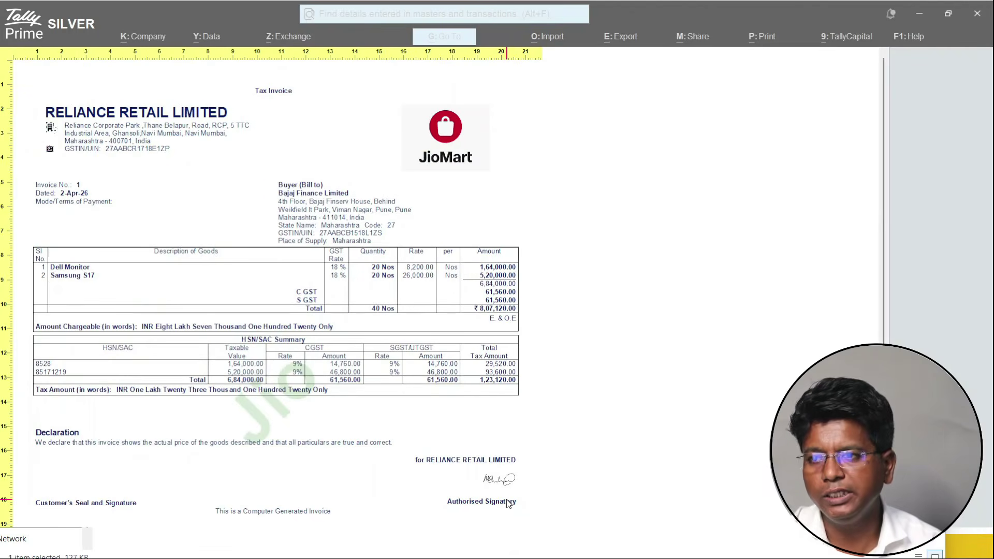
click(509, 503)
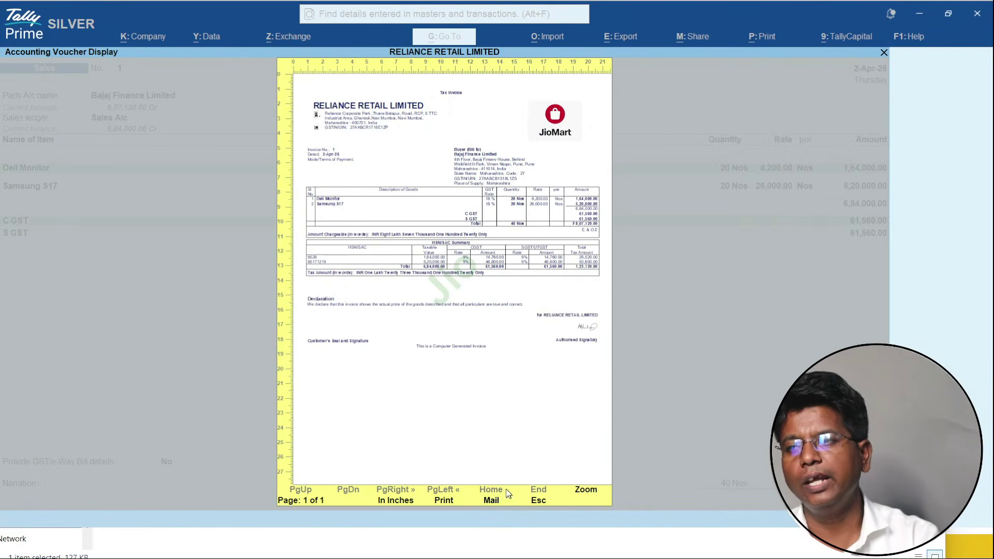